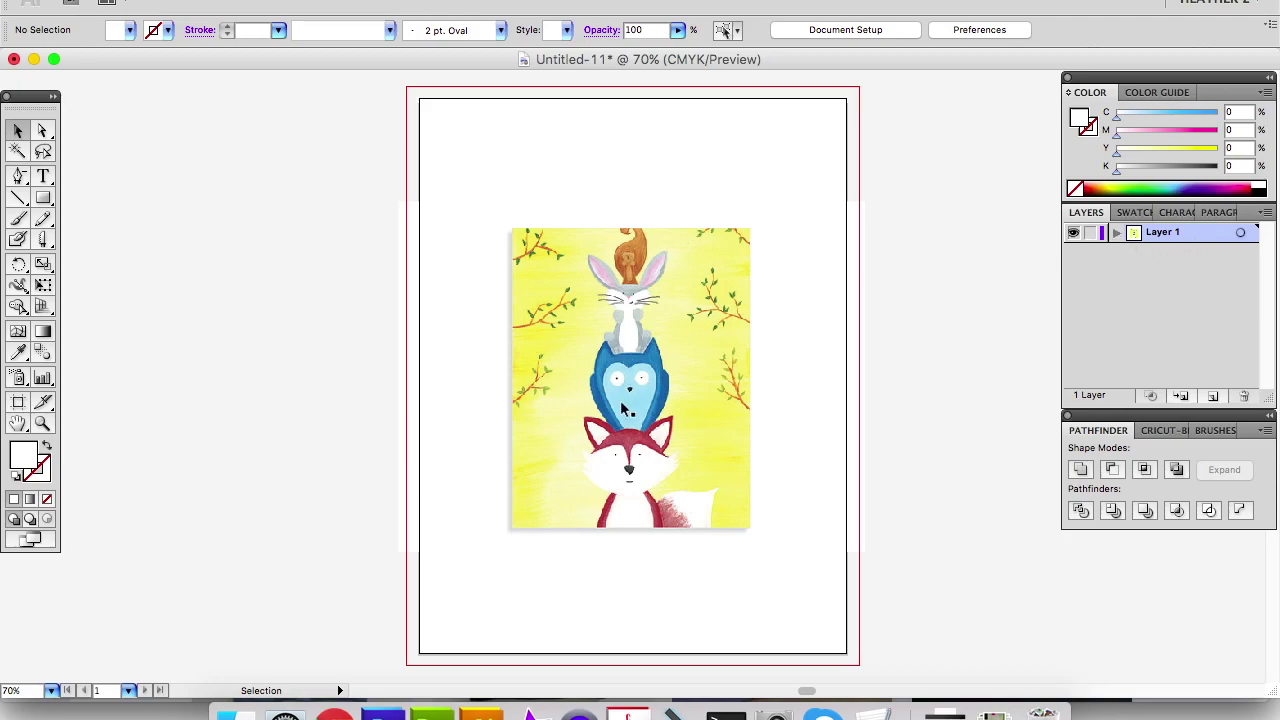
# Turn Layer 1 into a template layer and add a new layer above it.
pyautogui.doubleClick(1197, 236)
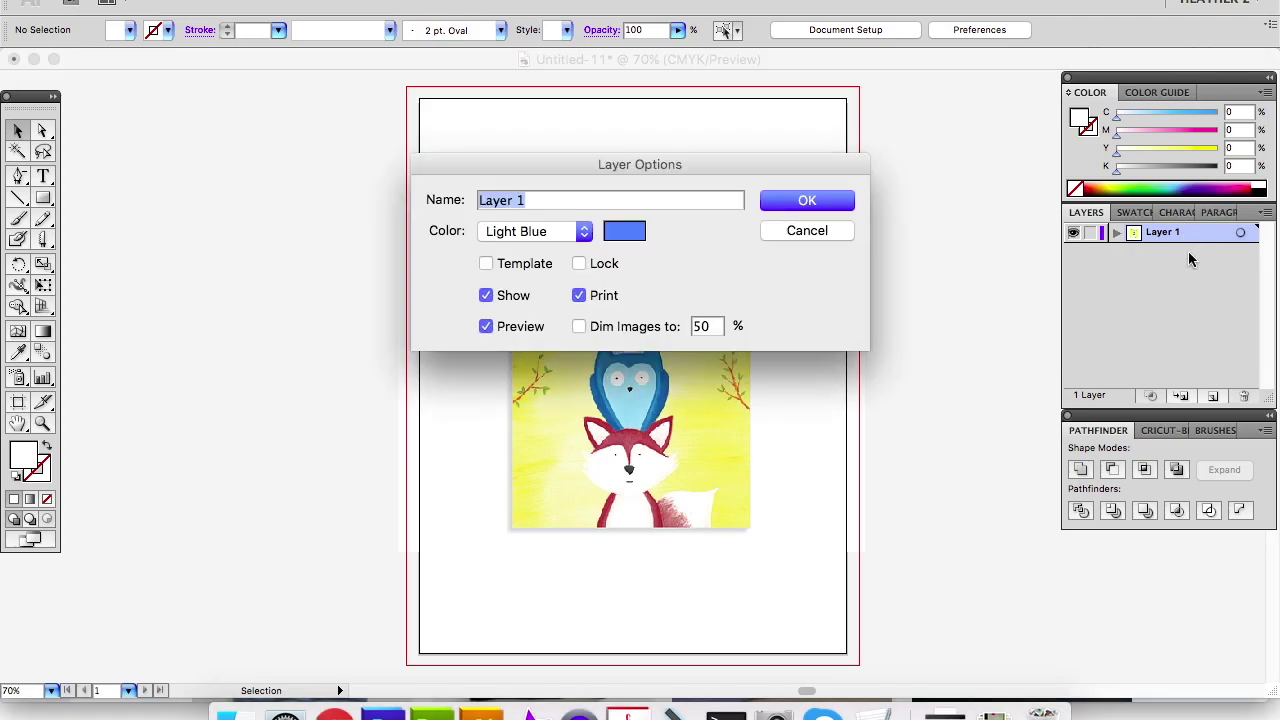
pyautogui.click(532, 266)
pyautogui.click(820, 205)
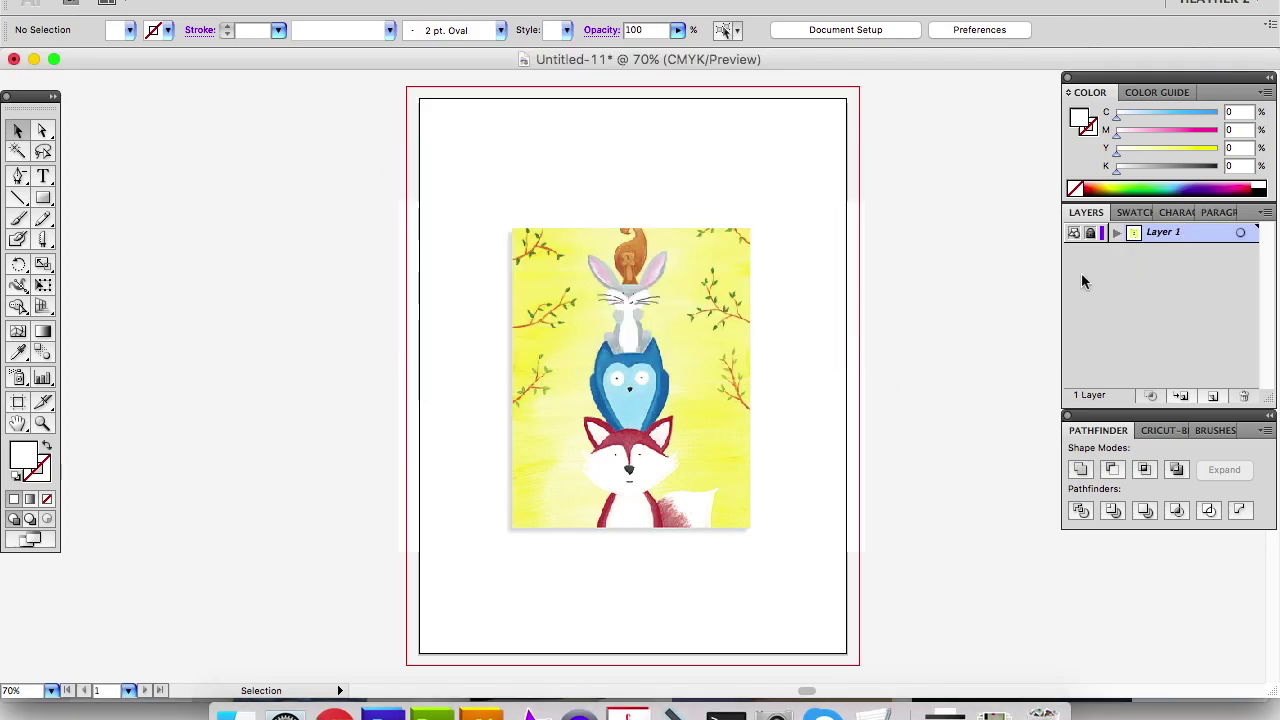
pyautogui.click(1215, 397)
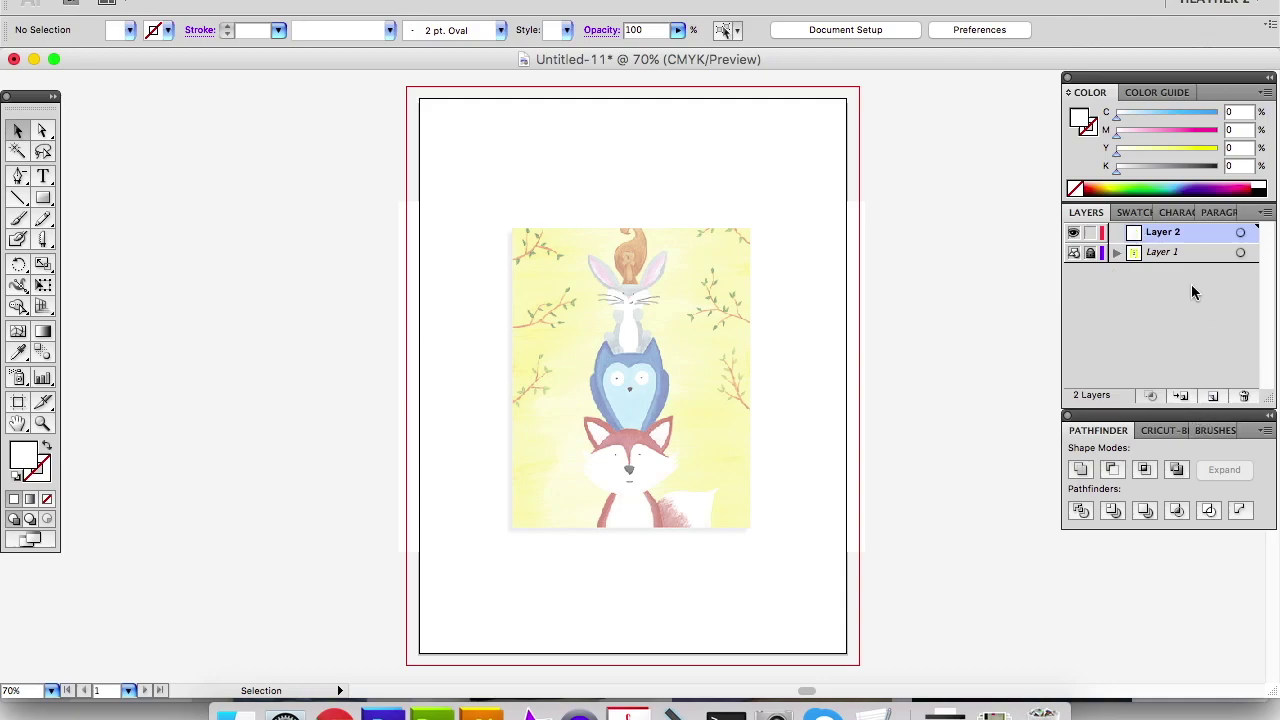
# Pick the large round brush from the Cricut-Brushes library and activate the Paintbrush with default white fill and black stroke.
pyautogui.click(1162, 432)
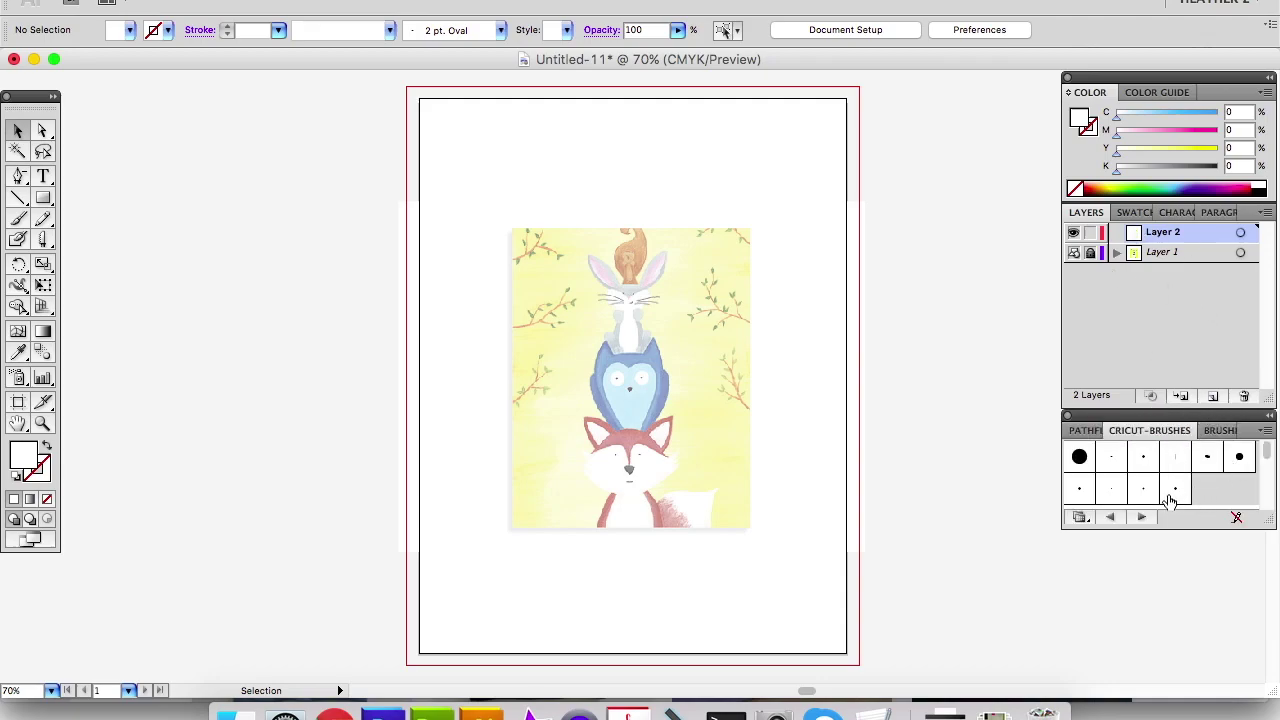
pyautogui.click(1082, 457)
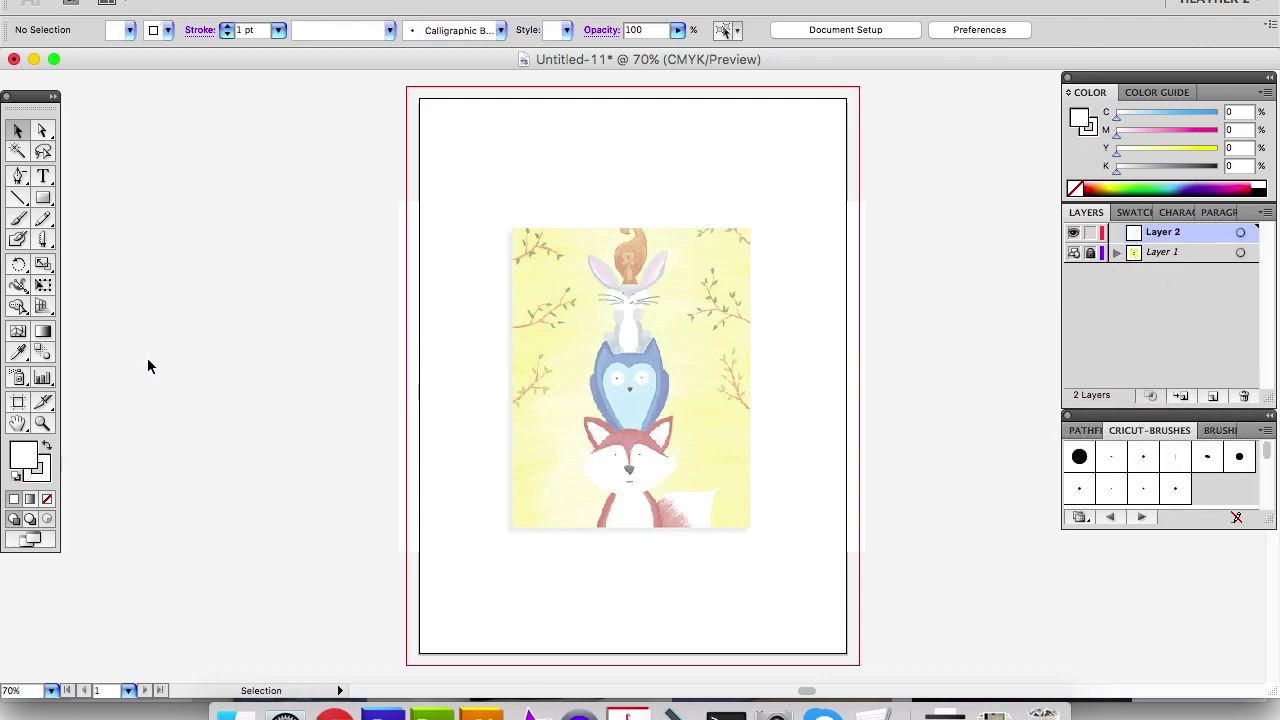
pyautogui.press('b')
pyautogui.press('d')
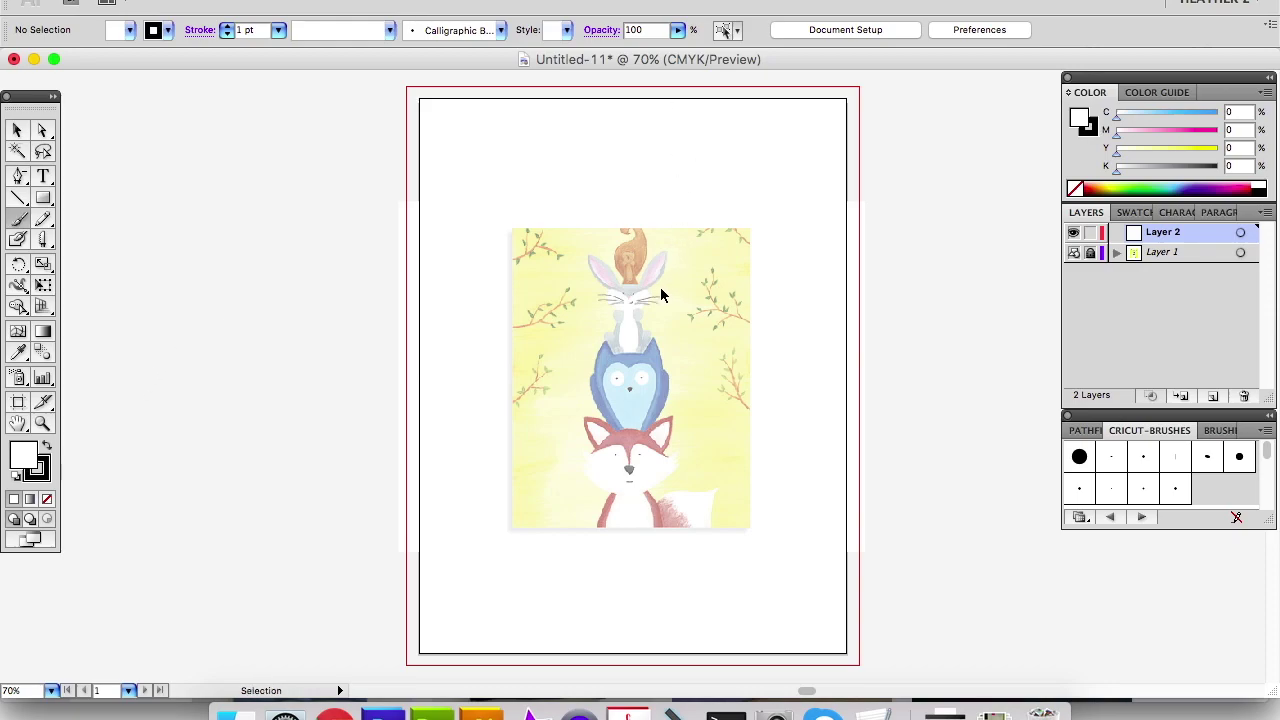
# Trace both sides of the squirrel's curled tail with the Paintbrush, redoing the first stroke to follow the edge more closely.
pyautogui.press('super+equal')
pyautogui.press('super+equal')
pyautogui.press('super+equal')
pyautogui.press('super+equal')
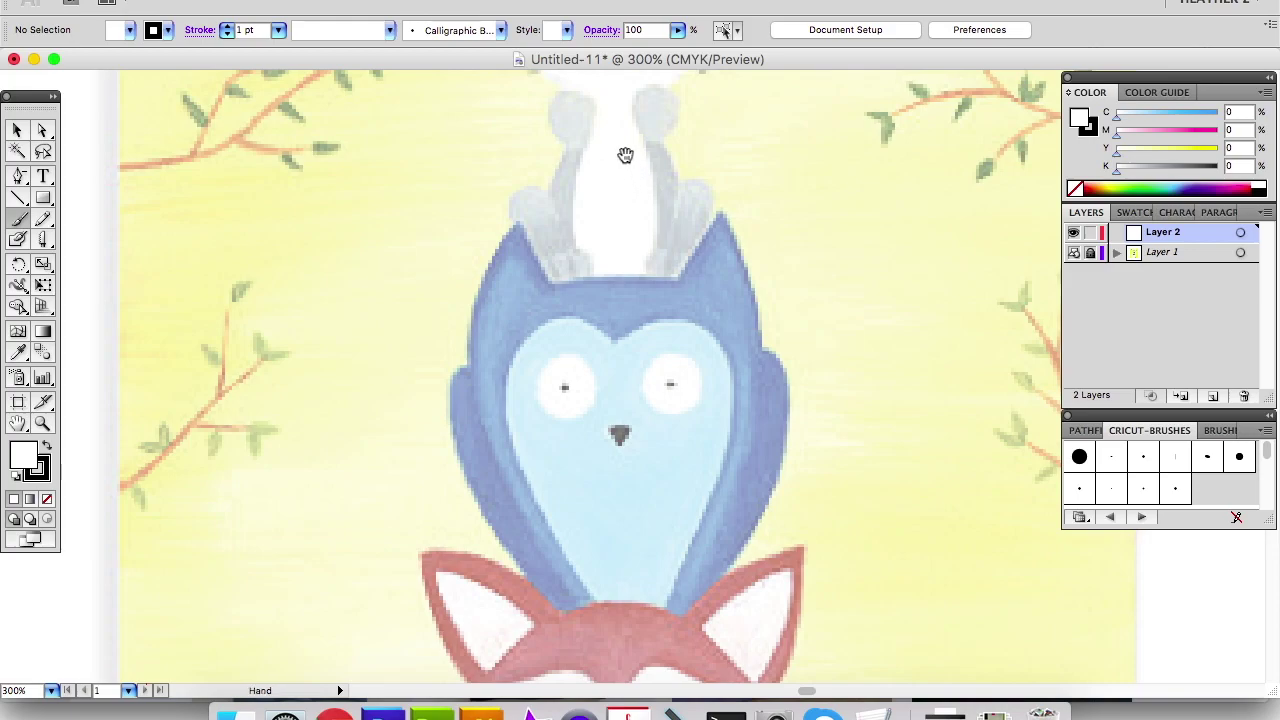
pyautogui.scroll(10, 600, 286)
pyautogui.moveTo(553, 341)
pyautogui.mouseDown()
pyautogui.moveTo(528, 309)
pyautogui.moveTo(523, 249)
pyautogui.moveTo(598, 172)
pyautogui.moveTo(591, 137)
pyautogui.moveTo(578, 157)
pyautogui.mouseUp()
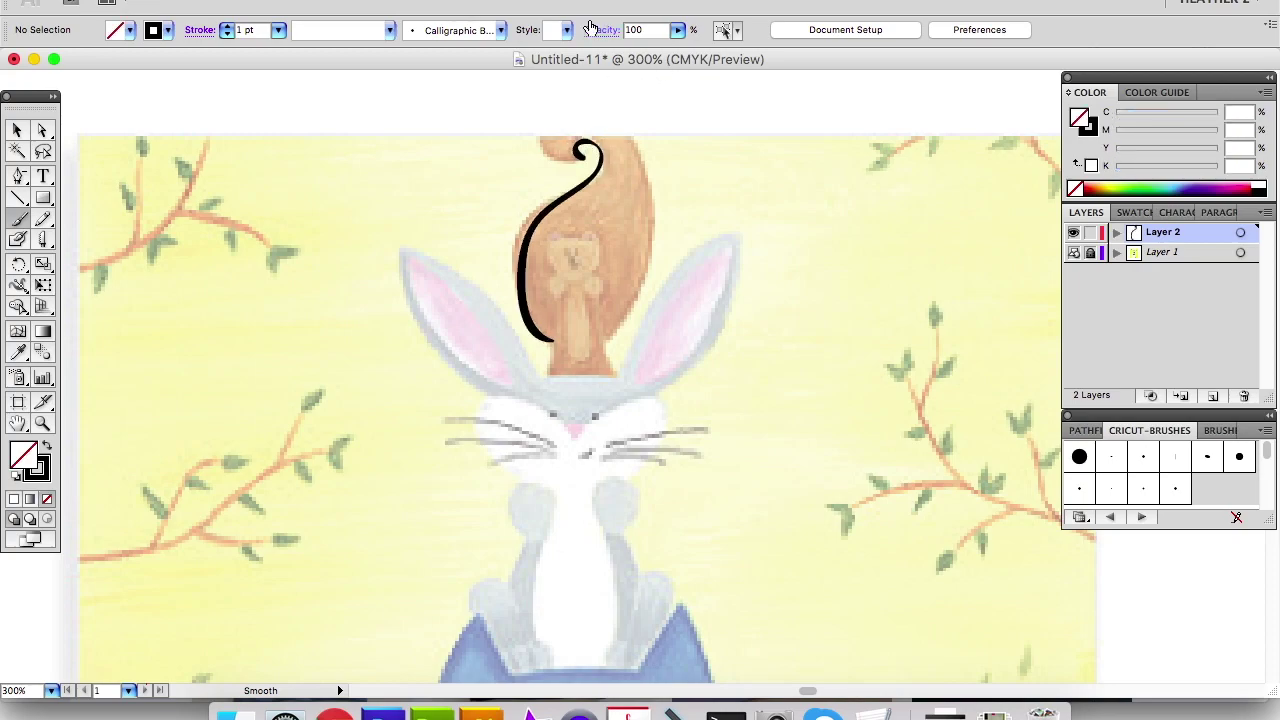
pyautogui.hotkey('ctrl', 'z')
pyautogui.moveTo(548, 341)
pyautogui.mouseDown()
pyautogui.moveTo(523, 300)
pyautogui.moveTo(514, 241)
pyautogui.moveTo(551, 197)
pyautogui.moveTo(603, 169)
pyautogui.moveTo(586, 137)
pyautogui.moveTo(581, 156)
pyautogui.mouseUp()
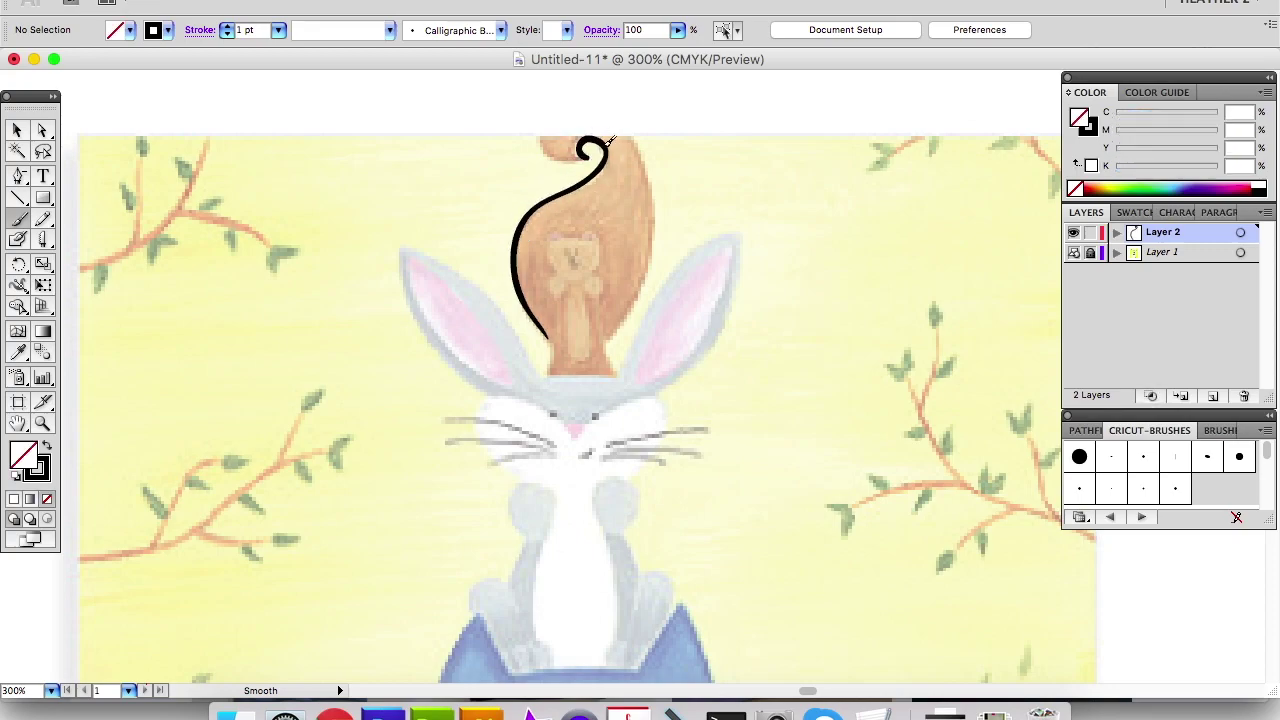
pyautogui.moveTo(581, 156)
pyautogui.mouseDown()
pyautogui.moveTo(654, 255)
pyautogui.moveTo(604, 345)
pyautogui.mouseUp()
# Trace the squirrel's two ears and head outline with the Paintbrush.
pyautogui.moveTo(549, 243); pyautogui.dragTo(564, 234)
pyautogui.moveTo(585, 234); pyautogui.dragTo(599, 243)
pyautogui.moveTo(551, 243)
pyautogui.mouseDown()
pyautogui.moveTo(600, 241)
pyautogui.moveTo(574, 236)
pyautogui.moveTo(598, 254)
pyautogui.mouseUp()
# Trace the squirrel's body sides, legs and rounded belly with the Paintbrush.
pyautogui.press('super+equal')
pyautogui.moveTo(520, 300); pyautogui.dragTo(521, 364)
pyautogui.moveTo(514, 348); pyautogui.dragTo(516, 418)
pyautogui.moveTo(535, 300); pyautogui.dragTo(588, 316)
# Adjust the squirrel's head strokes and the curve of the tail's right edge with Direct Selection.
pyautogui.press('a')
pyautogui.moveTo(478, 137); pyautogui.dragTo(640, 343)
pyautogui.moveTo(614, 210); pyautogui.dragTo(613, 227)
pyautogui.moveTo(718, 205); pyautogui.dragTo(716, 245)
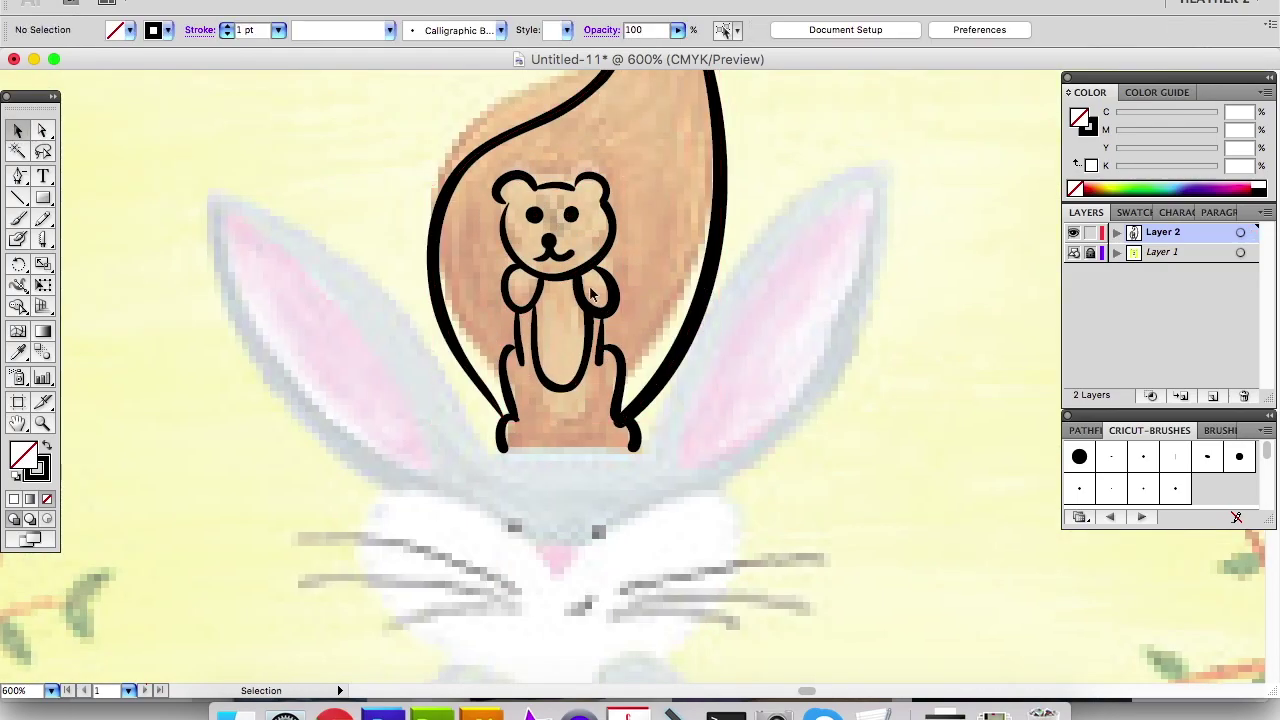
# Trace the top of the rabbit's head and its right outer ear, discarding the trial stroke at the left ear.
pyautogui.scroll(-3, 695, 245)
pyautogui.press('a')
pyautogui.press('b')
pyautogui.moveTo(466, 376); pyautogui.dragTo(632, 368)
pyautogui.moveTo(696, 210); pyautogui.dragTo(702, 417)
pyautogui.moveTo(198, 110); pyautogui.dragTo(252, 131)
pyautogui.press('super+z')
# Turn off the template option for Layer 1.
pyautogui.press('super+minus')
pyautogui.press('super+minus')
pyautogui.press('super+minus')
pyautogui.press('super+minus')
pyautogui.press('super+minus')
pyautogui.press('super+minus')
pyautogui.doubleClick(1162, 252)
pyautogui.click(489, 260)
pyautogui.click(806, 200)
# Trace the outer outline of the rabbit's left ear with the Paintbrush.
pyautogui.press('super+equal')
pyautogui.press('super+equal')
pyautogui.press('super+equal')
pyautogui.press('super+equal')
pyautogui.moveTo(639, 324); pyautogui.dragTo(675, 426)
pyautogui.press('b')
pyautogui.moveTo(389, 422); pyautogui.dragTo(452, 407)
pyautogui.press('a')
pyautogui.press('b')
# Outline the pink inner areas of both rabbit ears, one stroke along each side.
pyautogui.moveTo(298, 253); pyautogui.dragTo(415, 409)
pyautogui.moveTo(298, 253)
pyautogui.mouseDown()
pyautogui.moveTo(370, 322)
pyautogui.moveTo(417, 411)
pyautogui.mouseUp()
pyautogui.moveTo(692, 241); pyautogui.dragTo(583, 408)
pyautogui.moveTo(692, 241); pyautogui.dragTo(585, 409)
# Reshape the inner ear outlines by adjusting their anchor points with Direct Selection.
pyautogui.press('a')
pyautogui.press('b')
pyautogui.press('a')
pyautogui.moveTo(637, 268); pyautogui.dragTo(646, 276)
pyautogui.click(303, 258)
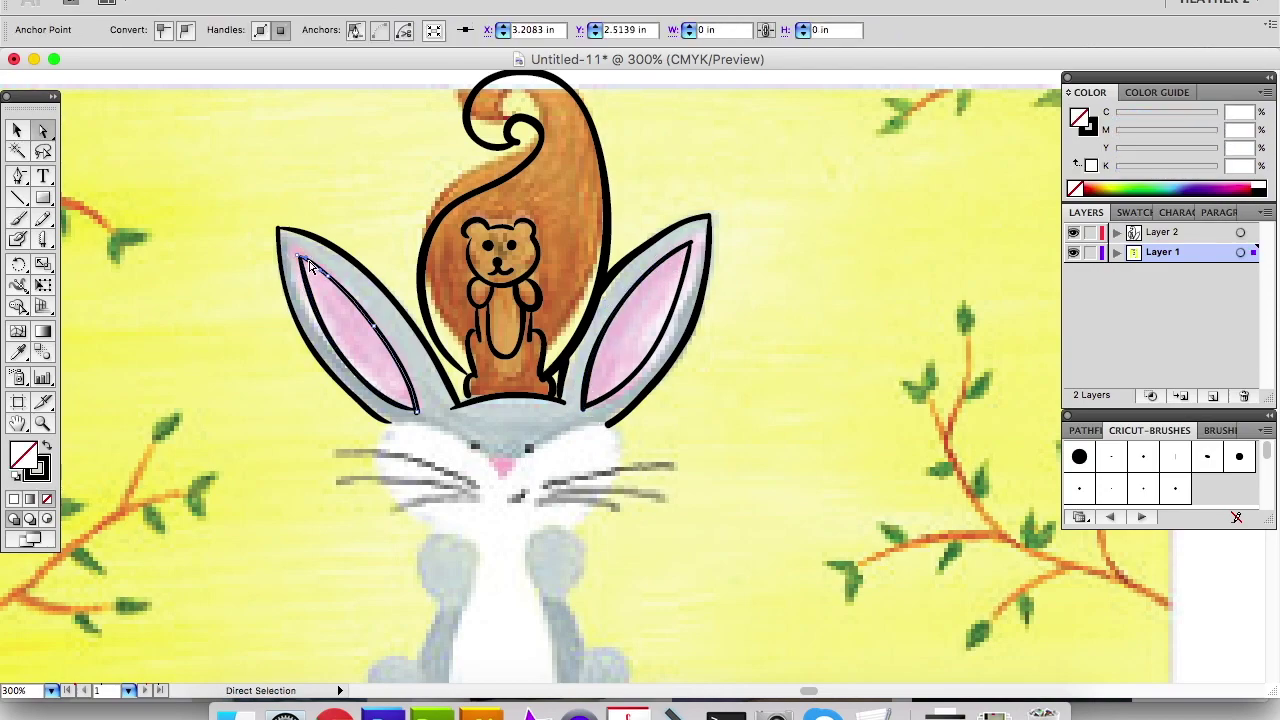
pyautogui.click(317, 268)
# Paint the rabbit's right eye and trace the outline of its right cheek.
pyautogui.press('b')
pyautogui.moveTo(482, 460); pyautogui.dragTo(472, 368)
pyautogui.click(520, 354)
pyautogui.moveTo(482, 367); pyautogui.dragTo(558, 432)
pyautogui.press('a')
pyautogui.press('b')
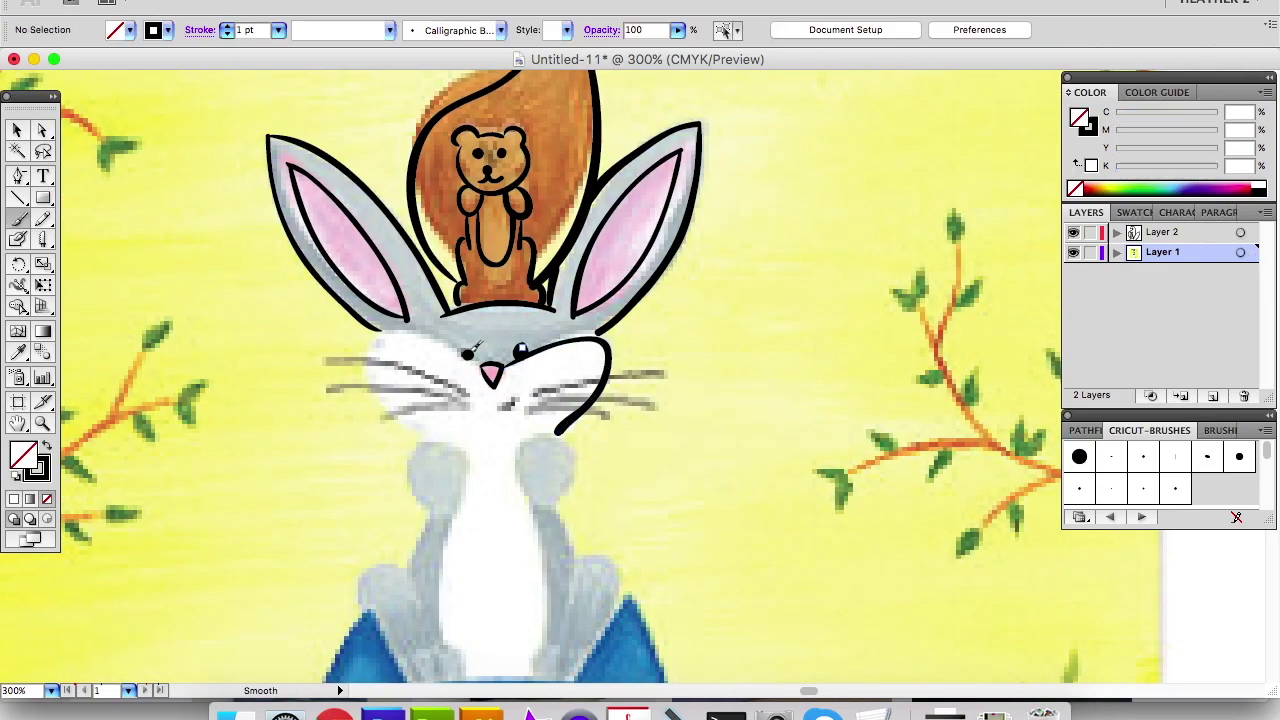
# Paint the rabbit's left eye, left cheek outline, smile and right-hand whiskers.
pyautogui.moveTo(468, 347); pyautogui.dragTo(468, 357)
pyautogui.moveTo(480, 362); pyautogui.dragTo(427, 446)
pyautogui.press('a')
pyautogui.press('b')
pyautogui.moveTo(484, 414); pyautogui.dragTo(508, 414)
pyautogui.moveTo(535, 394); pyautogui.dragTo(648, 377)
pyautogui.press('v')
pyautogui.click(1198, 235)
pyautogui.click(1090, 253)
pyautogui.click(1090, 233)
pyautogui.press('super+a')
pyautogui.click(1090, 233)
pyautogui.press('super+a')
pyautogui.moveTo(1254, 253); pyautogui.dragTo(1254, 233)
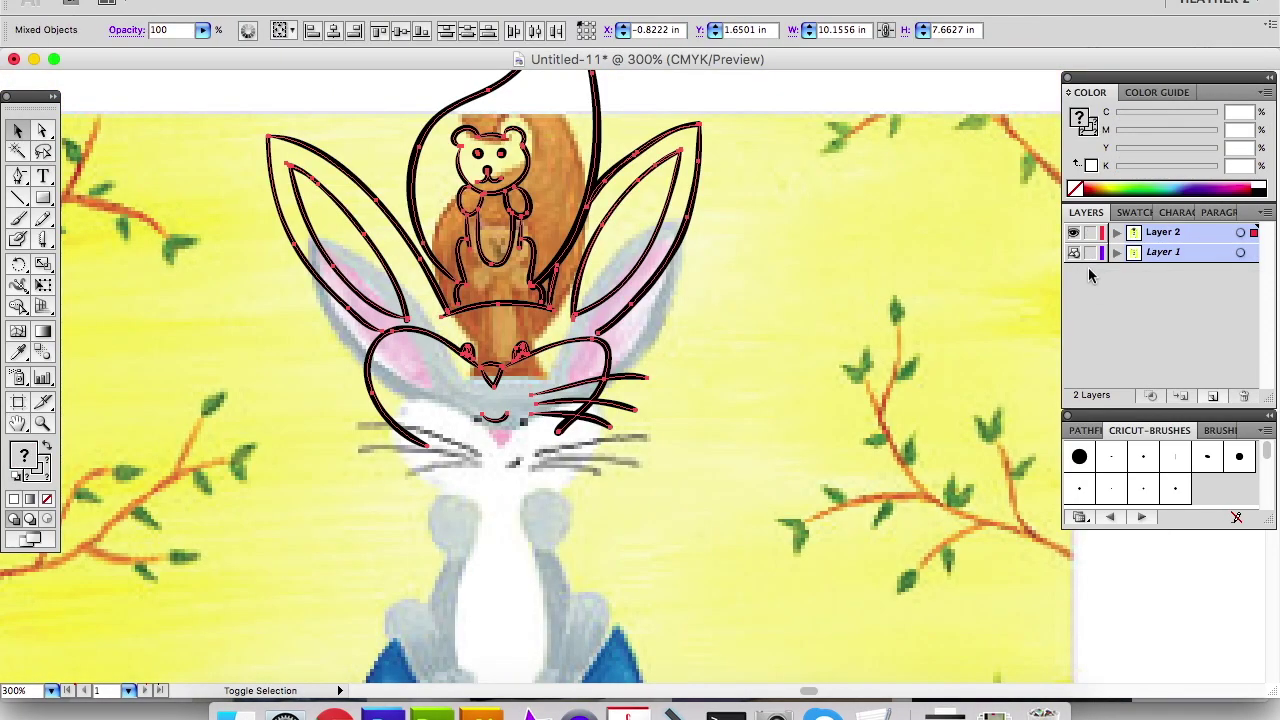
pyautogui.press('super+z')
pyautogui.press('super+z')
# Cut all the linework and paste it in front on Layer 2, with Layer 1 locked.
pyautogui.press('super+a')
pyautogui.press('super+x')
pyautogui.click(1090, 233)
pyautogui.click(1163, 233)
pyautogui.click(1090, 253)
pyautogui.press('super+f')
# Add the whiskers on the left side of the rabbit's face.
pyautogui.click(583, 251)
pyautogui.press('b')
pyautogui.moveTo(372, 243); pyautogui.dragTo(354, 234)
pyautogui.press('v')
pyautogui.moveTo(655, 275)
pyautogui.mouseDown()
pyautogui.moveTo(604, 350)
pyautogui.moveTo(400, 331)
pyautogui.mouseUp()
# Adjust the lower end of the rabbit's right cheek outline with Direct Selection.
pyautogui.scroll(-3, 548, 254)
pyautogui.press('a')
pyautogui.click(548, 254)
pyautogui.moveTo(535, 264); pyautogui.dragTo(580, 300)
# Trace the rabbit's two rounded front paws below the face with the Paintbrush.
pyautogui.press('b')
pyautogui.moveTo(404, 279)
pyautogui.mouseDown()
pyautogui.moveTo(442, 286)
pyautogui.moveTo(524, 340)
pyautogui.mouseUp()
pyautogui.press('a')
pyautogui.click(550, 303)
pyautogui.press('b')
pyautogui.moveTo(493, 282); pyautogui.dragTo(520, 338)
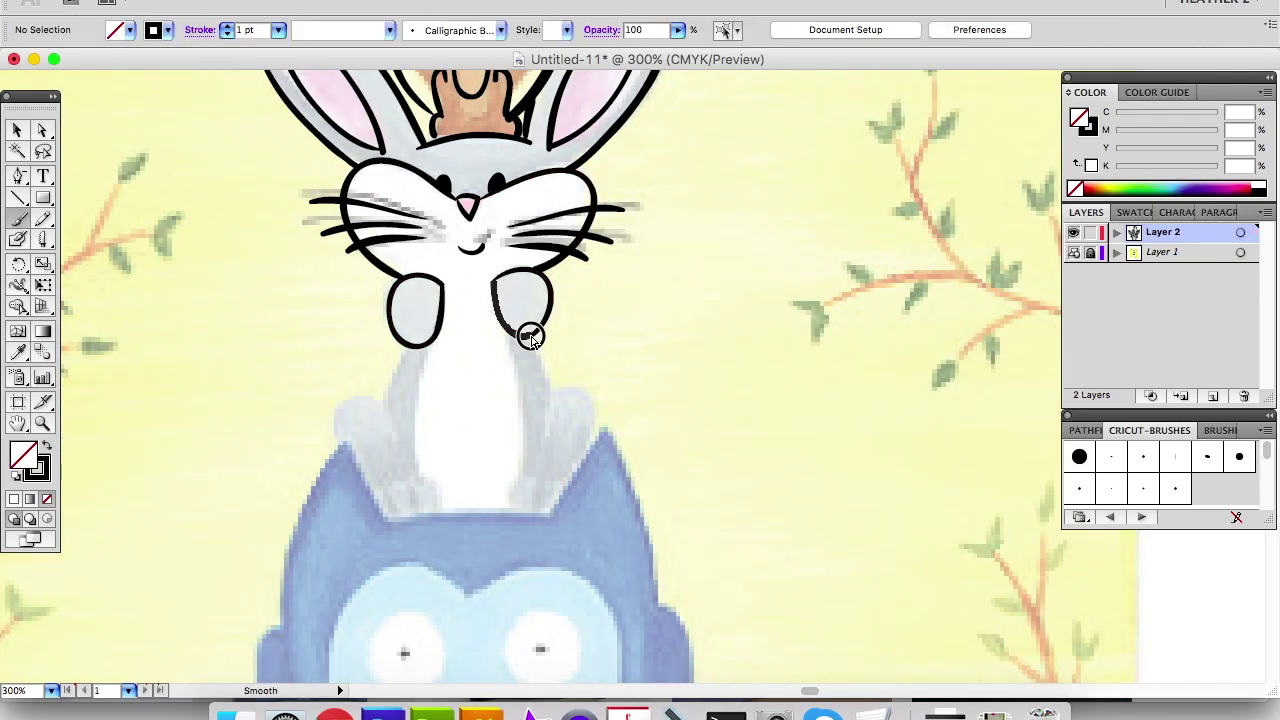
# Trace the sides of the rabbit's torso below the paws.
pyautogui.scroll(-3, 520, 340)
pyautogui.moveTo(428, 294); pyautogui.dragTo(421, 421)
pyautogui.press('a')
pyautogui.moveTo(511, 285)
pyautogui.mouseDown()
pyautogui.moveTo(523, 422)
pyautogui.moveTo(556, 335)
pyautogui.mouseUp()
# Trace the rabbit's hind legs and both feet resting on the owl's head.
pyautogui.press('b')
pyautogui.moveTo(340, 390); pyautogui.dragTo(418, 423)
pyautogui.press('a')
pyautogui.press('b')
pyautogui.moveTo(595, 385); pyautogui.dragTo(524, 422)
pyautogui.moveTo(378, 446)
pyautogui.mouseDown()
pyautogui.moveTo(400, 423)
pyautogui.moveTo(440, 463)
pyautogui.mouseUp()
pyautogui.moveTo(502, 461); pyautogui.dragTo(562, 439)
# Trace the top of the owl's head, its feather tufts and the sides of its body.
pyautogui.scroll(-3, 540, 440)
pyautogui.moveTo(354, 361)
pyautogui.mouseDown()
pyautogui.moveTo(558, 359)
pyautogui.moveTo(614, 291)
pyautogui.moveTo(625, 388)
pyautogui.mouseUp()
pyautogui.moveTo(372, 362)
pyautogui.mouseDown()
pyautogui.moveTo(302, 362)
pyautogui.moveTo(288, 398)
pyautogui.mouseUp()
pyautogui.moveTo(494, 569); pyautogui.dragTo(474, 329)
pyautogui.moveTo(614, 146); pyautogui.dragTo(602, 488)
pyautogui.press('a')
pyautogui.press('b')
# Trace both of the owl's wings and the outline around its eyes.
pyautogui.moveTo(236, 302)
pyautogui.mouseDown()
pyautogui.moveTo(210, 320)
pyautogui.moveTo(252, 473)
pyautogui.mouseUp()
pyautogui.moveTo(646, 296); pyautogui.dragTo(652, 466)
pyautogui.moveTo(436, 229); pyautogui.dragTo(438, 297)
# Adjust the owl's eye area and add solid black pupils inside the eye outlines.
pyautogui.press('v')
pyautogui.click(528, 268)
pyautogui.moveTo(530, 318); pyautogui.dragTo(556, 329)
pyautogui.moveTo(430, 319)
pyautogui.mouseDown()
pyautogui.moveTo(466, 319)
pyautogui.moveTo(449, 332)
pyautogui.mouseUp()
pyautogui.scroll(2, 436, 248)
pyautogui.moveTo(340, 306); pyautogui.dragTo(350, 318)
pyautogui.moveTo(448, 304); pyautogui.dragTo(460, 316)
# Hide the painting layer and reshape the left curve of the owl's eye outline.
pyautogui.click(1073, 252)
pyautogui.press('a')
pyautogui.click(283, 300)
pyautogui.moveTo(276, 356); pyautogui.dragTo(277, 362)
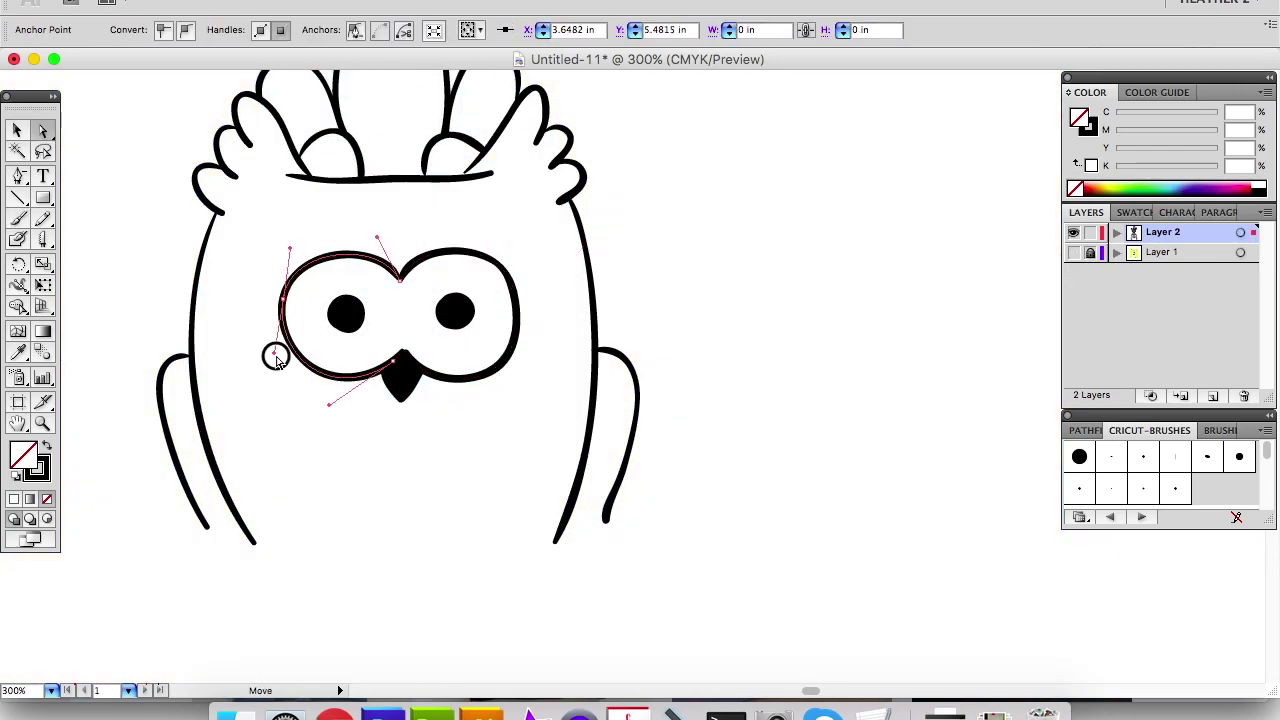
pyautogui.click(350, 222)
# Draw the owl's inner outline from above the eyes down both sides of the face and belly, and reshape its left curve.
pyautogui.press('b')
pyautogui.moveTo(389, 235); pyautogui.dragTo(287, 544)
pyautogui.moveTo(390, 235); pyautogui.dragTo(514, 547)
pyautogui.press('a')
pyautogui.click(287, 248)
pyautogui.moveTo(287, 248); pyautogui.dragTo(269, 227)
# Adjust the anchor points and handles of the owl's inner outline so both sides curve smoothly.
pyautogui.click(557, 372)
pyautogui.scroll(-3, 500, 300)
pyautogui.click(318, 220)
pyautogui.moveTo(395, 150); pyautogui.dragTo(405, 128)
pyautogui.click(570, 250)
pyautogui.moveTo(500, 308); pyautogui.dragTo(489, 317)
pyautogui.click(536, 273)
# Add a short, nearly horizontal stroke on the owl's head and adjust its anchor points.
pyautogui.press('b')
pyautogui.moveTo(376, 252)
pyautogui.mouseDown()
pyautogui.moveTo(386, 229)
pyautogui.moveTo(505, 246)
pyautogui.mouseUp()
pyautogui.press('a')
pyautogui.click(394, 238)
pyautogui.click(414, 231)
pyautogui.press('v')
pyautogui.click(351, 214)
pyautogui.click(470, 386)
# Show the painting layer again and extend the lower ends of the owl's outline toward the fox's head.
pyautogui.scroll(2, 470, 386)
pyautogui.click(1073, 252)
pyautogui.moveTo(303, 503); pyautogui.dragTo(318, 542)
pyautogui.moveTo(530, 507); pyautogui.dragTo(504, 555)
# Add the owl's solid black feet and trace the top of the fox's head between its ears.
pyautogui.scroll(-3, 621, 478)
pyautogui.press('b')
pyautogui.moveTo(388, 410); pyautogui.dragTo(528, 424)
pyautogui.press('a')
pyautogui.moveTo(349, 404); pyautogui.dragTo(364, 420)
pyautogui.press('v')
pyautogui.moveTo(524, 384); pyautogui.dragTo(478, 472)
pyautogui.click(478, 480)
pyautogui.moveTo(362, 418); pyautogui.dragTo(528, 432)
# Trace the outer edges and the inner outlines of both fox ears.
pyautogui.scroll(-3, 440, 430)
pyautogui.moveTo(660, 284); pyautogui.dragTo(609, 488)
pyautogui.press('a')
pyautogui.click(661, 284)
pyautogui.press('b')
pyautogui.moveTo(170, 271); pyautogui.dragTo(237, 471)
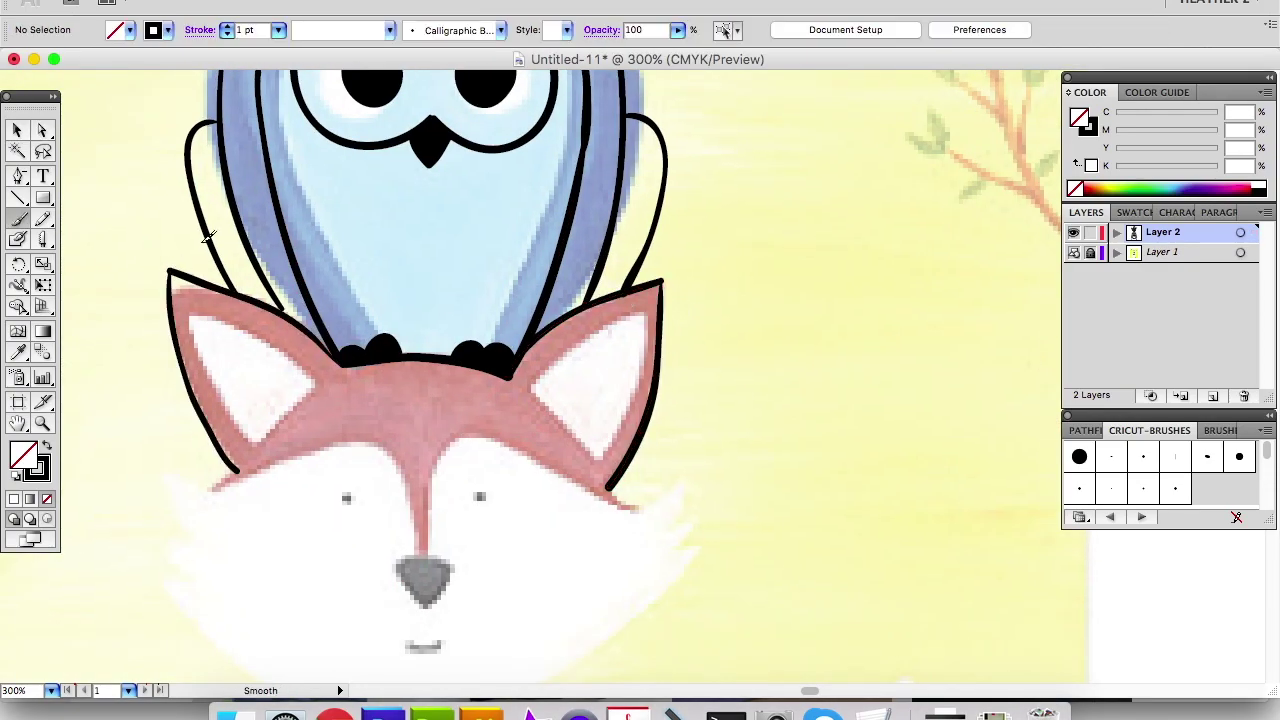
pyautogui.press('a')
pyautogui.click(661, 284)
pyautogui.press('b')
pyautogui.moveTo(187, 311); pyautogui.dragTo(318, 390)
pyautogui.moveTo(643, 316); pyautogui.dragTo(598, 456)
# Trace the fox's curved face markings and add its solid eyes and nose.
pyautogui.moveTo(519, 541); pyautogui.dragTo(543, 431)
pyautogui.moveTo(367, 389); pyautogui.dragTo(367, 398)
pyautogui.moveTo(507, 382); pyautogui.dragTo(507, 390)
pyautogui.moveTo(424, 469); pyautogui.dragTo(426, 468)
pyautogui.moveTo(455, 462)
pyautogui.mouseDown()
pyautogui.moveTo(708, 372)
pyautogui.moveTo(196, 361)
pyautogui.moveTo(258, 376)
pyautogui.mouseUp()
pyautogui.press('a')
pyautogui.press('b')
# Trace the fox's jagged cheek fur, the curve of its lower jaw and its smile.
pyautogui.scroll(-3, 440, 430)
pyautogui.moveTo(688, 262); pyautogui.dragTo(713, 312)
pyautogui.moveTo(180, 250); pyautogui.dragTo(186, 342)
pyautogui.moveTo(712, 314)
pyautogui.mouseDown()
pyautogui.moveTo(467, 477)
pyautogui.moveTo(184, 340)
pyautogui.mouseUp()
pyautogui.press('a')
pyautogui.click(620, 406)
pyautogui.press('b')
pyautogui.moveTo(402, 408); pyautogui.dragTo(472, 404)
# Hide the painting layer and draw the fox's right body edge curving from beneath the head into the tail's lower edge.
pyautogui.press('super+minus')
pyautogui.press('super+minus')
pyautogui.press('super+minus')
pyautogui.press('super+minus')
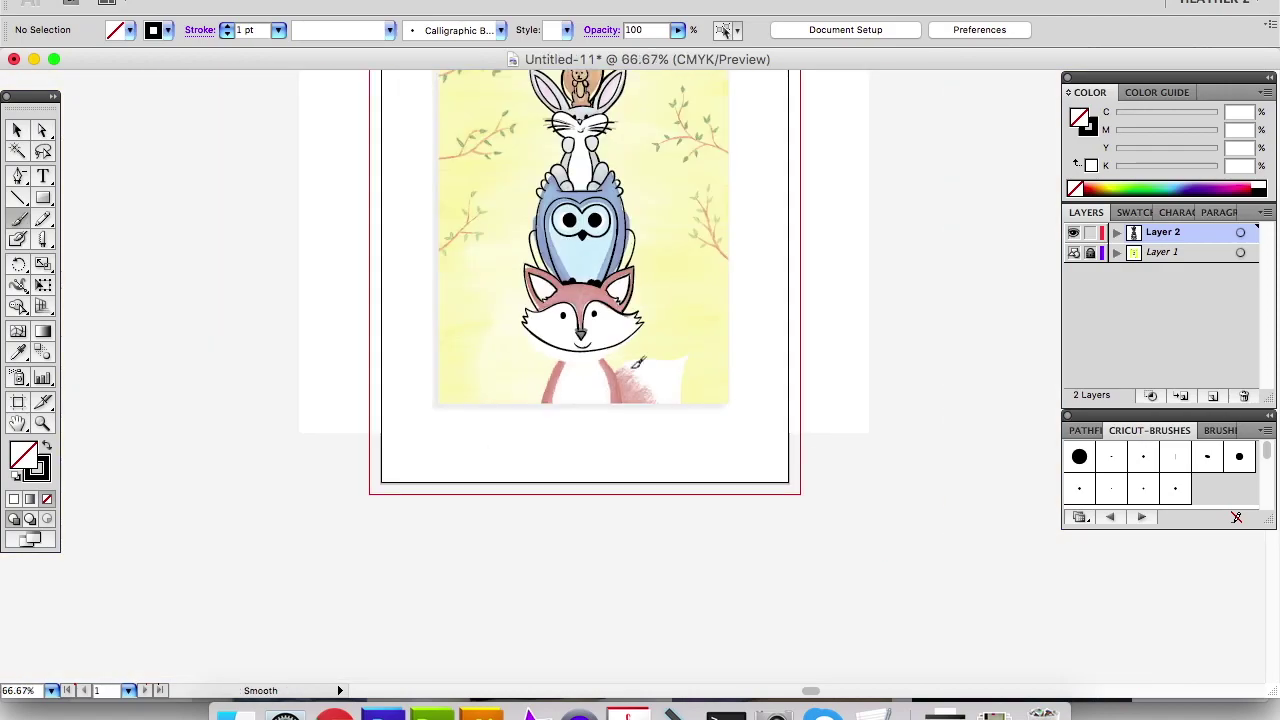
pyautogui.click(1074, 252)
pyautogui.press('super+plus')
pyautogui.press('super+plus')
pyautogui.moveTo(466, 314); pyautogui.dragTo(480, 449)
pyautogui.press('super+z')
pyautogui.moveTo(607, 304); pyautogui.dragTo(650, 473)
pyautogui.moveTo(650, 474)
pyautogui.mouseDown()
pyautogui.moveTo(366, 500)
pyautogui.moveTo(367, 542)
pyautogui.moveTo(389, 549)
pyautogui.mouseUp()
# Join the body and tail strokes, draw the tail's arched upper edge and bring it to a point at the tail tip.
pyautogui.press('a')
pyautogui.moveTo(650, 473); pyautogui.dragTo(634, 491)
pyautogui.moveTo(525, 540); pyautogui.dragTo(537, 544)
pyautogui.press('b')
pyautogui.moveTo(331, 475)
pyautogui.mouseDown()
pyautogui.moveTo(586, 414)
pyautogui.moveTo(602, 427)
pyautogui.mouseUp()
pyautogui.press('a')
pyautogui.moveTo(331, 475); pyautogui.dragTo(359, 480)
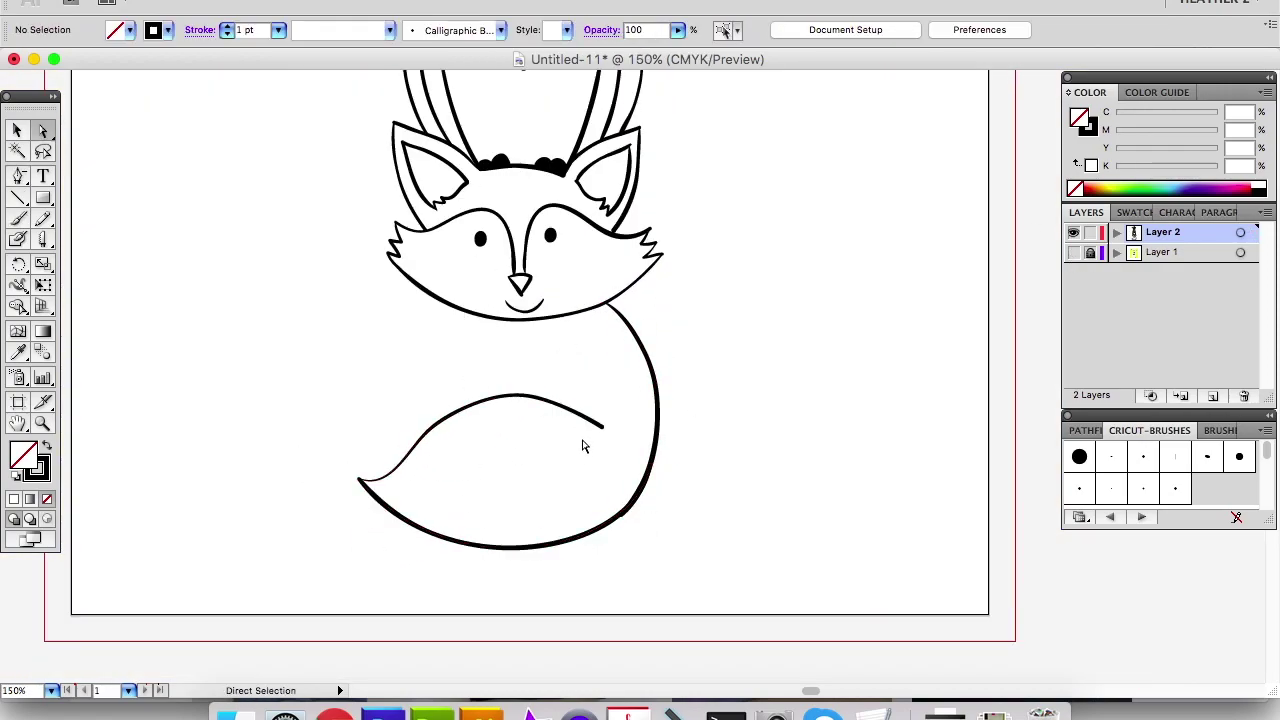
# Draw the fox's left body edge from the head down to the tail, and adjust the surrounding body and tail curves.
pyautogui.press('b')
pyautogui.moveTo(456, 310); pyautogui.dragTo(441, 420)
pyautogui.press('a')
pyautogui.click(442, 421)
pyautogui.moveTo(607, 304); pyautogui.dragTo(586, 314)
pyautogui.moveTo(657, 413); pyautogui.dragTo(660, 473)
pyautogui.moveTo(537, 546); pyautogui.dragTo(560, 549)
pyautogui.click(720, 500)
pyautogui.click(514, 489)
pyautogui.moveTo(456, 310)
pyautogui.mouseDown()
pyautogui.moveTo(480, 318)
pyautogui.moveTo(490, 397)
pyautogui.mouseUp()
# Add a stroke from beneath the fox's chin down its body and adjust its anchor points.
pyautogui.press('b')
pyautogui.moveTo(551, 320)
pyautogui.mouseDown()
pyautogui.moveTo(570, 407)
pyautogui.moveTo(514, 554)
pyautogui.mouseUp()
pyautogui.press('a')
pyautogui.moveTo(506, 434); pyautogui.dragTo(537, 414)
pyautogui.press('super+equal')
pyautogui.press('super+equal')
pyautogui.press('b')
# Delete the squirrel's body line work inside the curled tail above the rabbit's head.
pyautogui.press('super+minus')
pyautogui.press('super+minus')
pyautogui.press('super+minus')
pyautogui.press('super+minus')
pyautogui.press('super+minus')
pyautogui.press('v')
pyautogui.press('super+equal')
pyautogui.press('super+equal')
pyautogui.press('super+equal')
pyautogui.press('a')
pyautogui.click(420, 338)
pyautogui.press('super+equal')
pyautogui.press('super+equal')
pyautogui.press('super+equal')
pyautogui.press('b')
pyautogui.press('a')
pyautogui.click(523, 423)
pyautogui.press('v')
pyautogui.press('Delete')
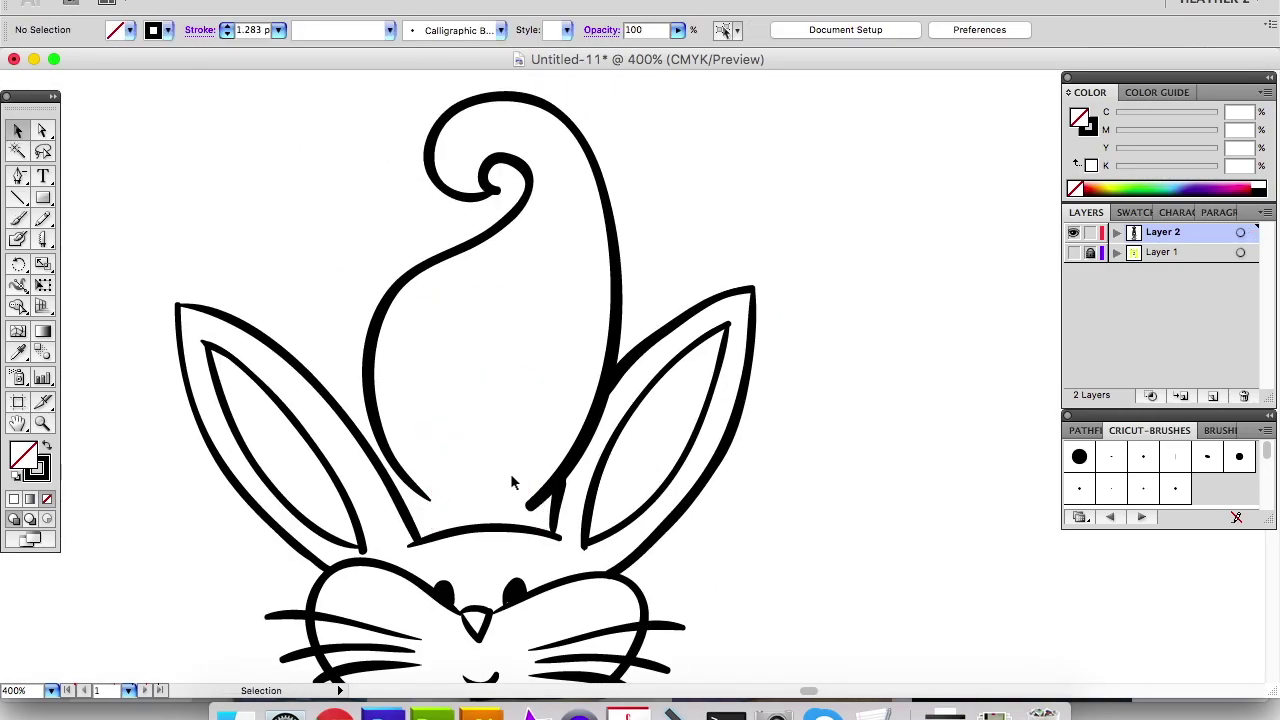
# Delete the squirrel's large curled tail and the stub stroke below it, and complete the rabbit's right ear edge down to the head.
pyautogui.press('v')
pyautogui.click(617, 303)
pyautogui.press('Delete')
pyautogui.press('a')
pyautogui.moveTo(561, 479)
pyautogui.mouseDown()
pyautogui.moveTo(611, 394)
pyautogui.moveTo(558, 535)
pyautogui.mouseUp()
pyautogui.press('Delete')
pyautogui.click(555, 536)
pyautogui.click(599, 407)
# Brush a smaller curled squirrel tail and new body strokes between the rabbit's ears.
pyautogui.press('b')
pyautogui.moveTo(500, 420); pyautogui.dragTo(522, 508)
pyautogui.moveTo(349, 420); pyautogui.dragTo(471, 424)
pyautogui.moveTo(461, 501); pyautogui.dragTo(498, 338)
pyautogui.moveTo(550, 347); pyautogui.dragTo(540, 511)
# Shift the curled tail and the squirrel's left body stroke outward, and delete the tall right body stroke.
pyautogui.press('v')
pyautogui.click(379, 352)
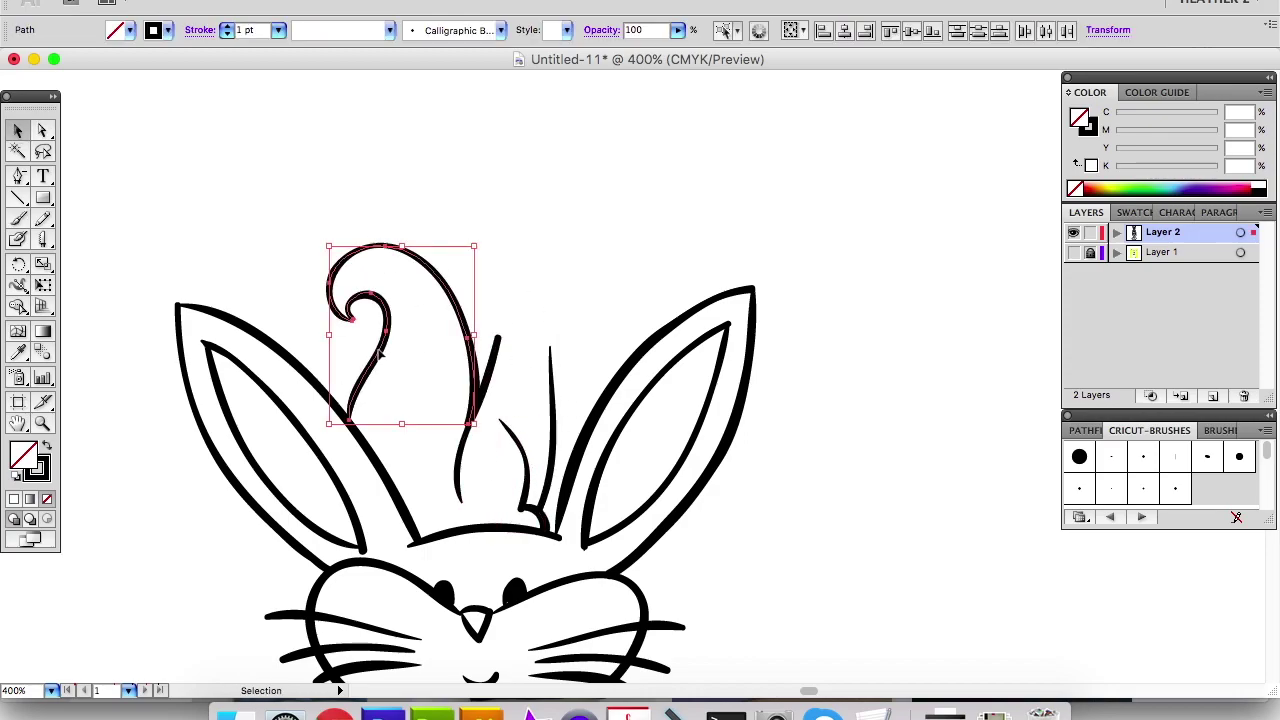
pyautogui.moveTo(379, 352); pyautogui.dragTo(337, 352)
pyautogui.moveTo(477, 417); pyautogui.dragTo(438, 409)
pyautogui.click(553, 430)
pyautogui.press('Delete')
# Brush the squirrel's right body and front strokes and the short stroke at the back of its head.
pyautogui.press('b')
pyautogui.moveTo(519, 341); pyautogui.dragTo(521, 509)
pyautogui.press('v')
pyautogui.click(533, 470)
pyautogui.press('b')
pyautogui.moveTo(516, 345); pyautogui.dragTo(536, 464)
pyautogui.moveTo(472, 342)
pyautogui.mouseDown()
pyautogui.moveTo(493, 347)
pyautogui.moveTo(474, 247)
pyautogui.mouseUp()
# Brush the squirrel's snout and eye, and adjust the anchor point at the back of its head.
pyautogui.press('a')
pyautogui.click(487, 336)
pyautogui.press('b')
pyautogui.moveTo(567, 248); pyautogui.dragTo(508, 336)
pyautogui.click(505, 257)
pyautogui.press('a')
pyautogui.moveTo(454, 267); pyautogui.dragTo(443, 262)
# Delete the stray foot stroke at the base of the squirrel's body.
pyautogui.press('v')
pyautogui.click(529, 519)
pyautogui.press('a')
pyautogui.moveTo(521, 510); pyautogui.dragTo(539, 511)
pyautogui.press('Delete')
pyautogui.press('Delete')
# Brush the squirrel's inner front stroke and undo the stray dab at its upper end.
pyautogui.press('b')
pyautogui.moveTo(515, 338); pyautogui.dragTo(527, 437)
pyautogui.moveTo(516, 345); pyautogui.dragTo(519, 345)
pyautogui.press('super+z')
pyautogui.moveTo(628, 224)
pyautogui.mouseDown()
pyautogui.moveTo(508, 314)
pyautogui.moveTo(500, 289)
pyautogui.moveTo(512, 285)
pyautogui.mouseUp()
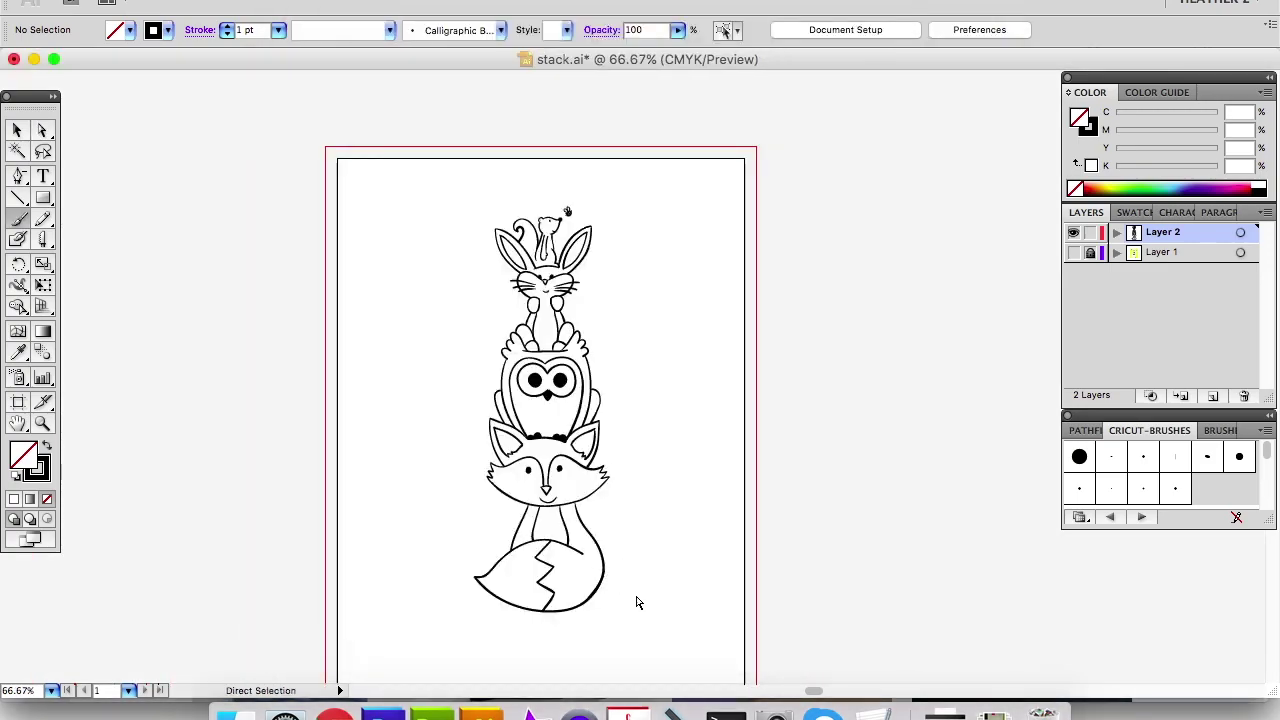
# Brush jagged grass tufts on both sides of the fox's tail and save the file.
pyautogui.press('super+plus')
pyautogui.press('super+plus')
pyautogui.press('super+plus')
pyautogui.moveTo(636, 392); pyautogui.dragTo(735, 411)
pyautogui.moveTo(284, 388); pyautogui.dragTo(224, 439)
pyautogui.press('super+minus')
pyautogui.press('super+minus')
pyautogui.press('super+minus')
pyautogui.press('super+minus')
pyautogui.press('super+s')
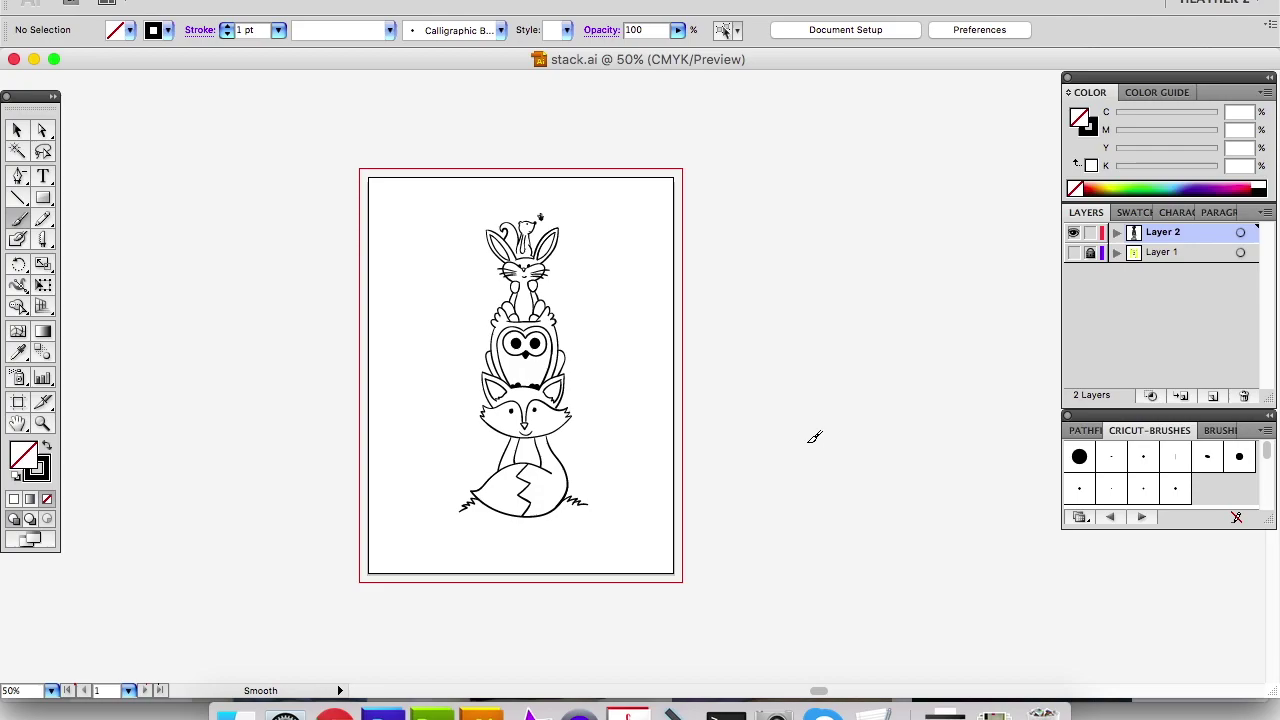
# Select the whole animal stack and examine its brush paths up close before clearing the selection.
pyautogui.press('v')
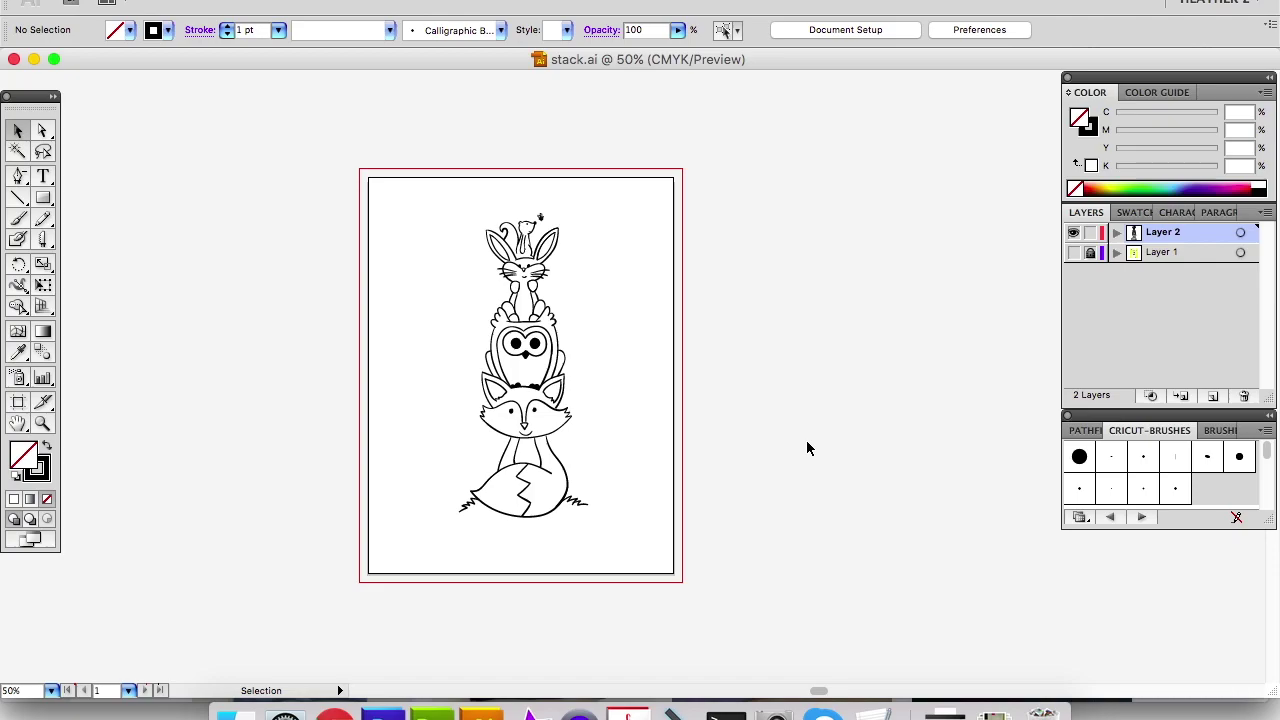
pyautogui.moveTo(430, 207); pyautogui.dragTo(679, 557)
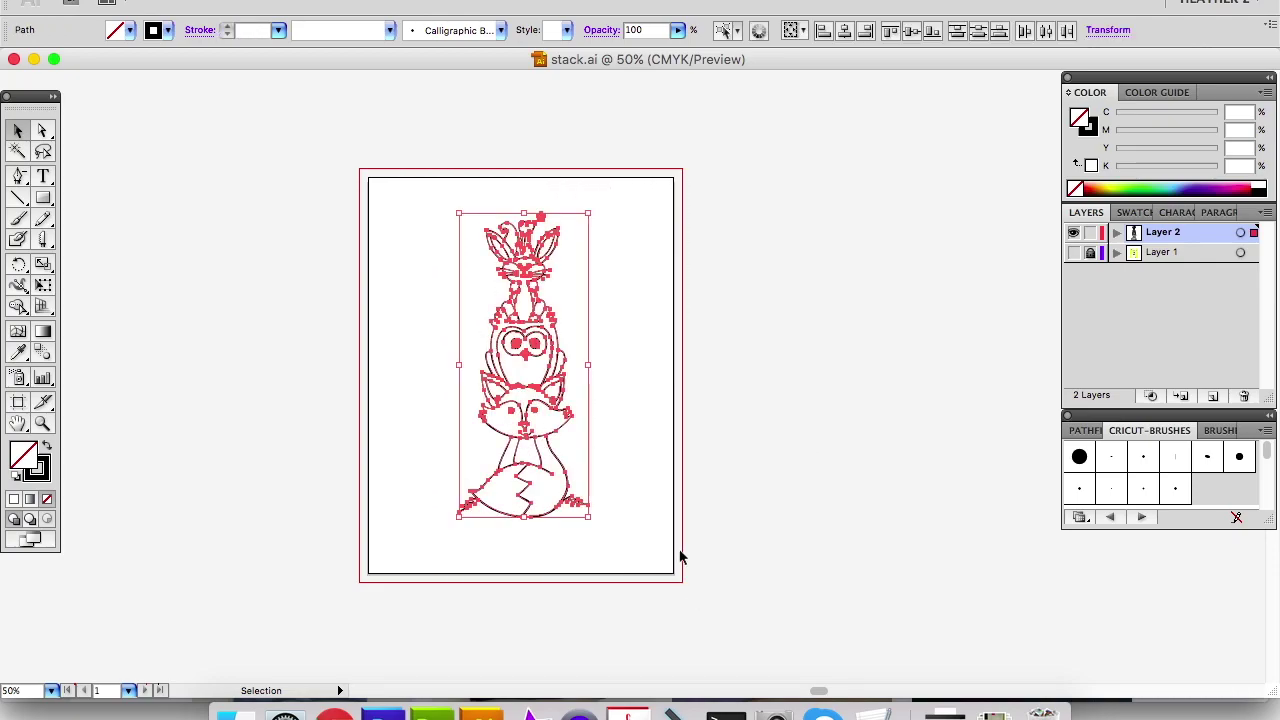
pyautogui.press('a')
pyautogui.press('super+minus')
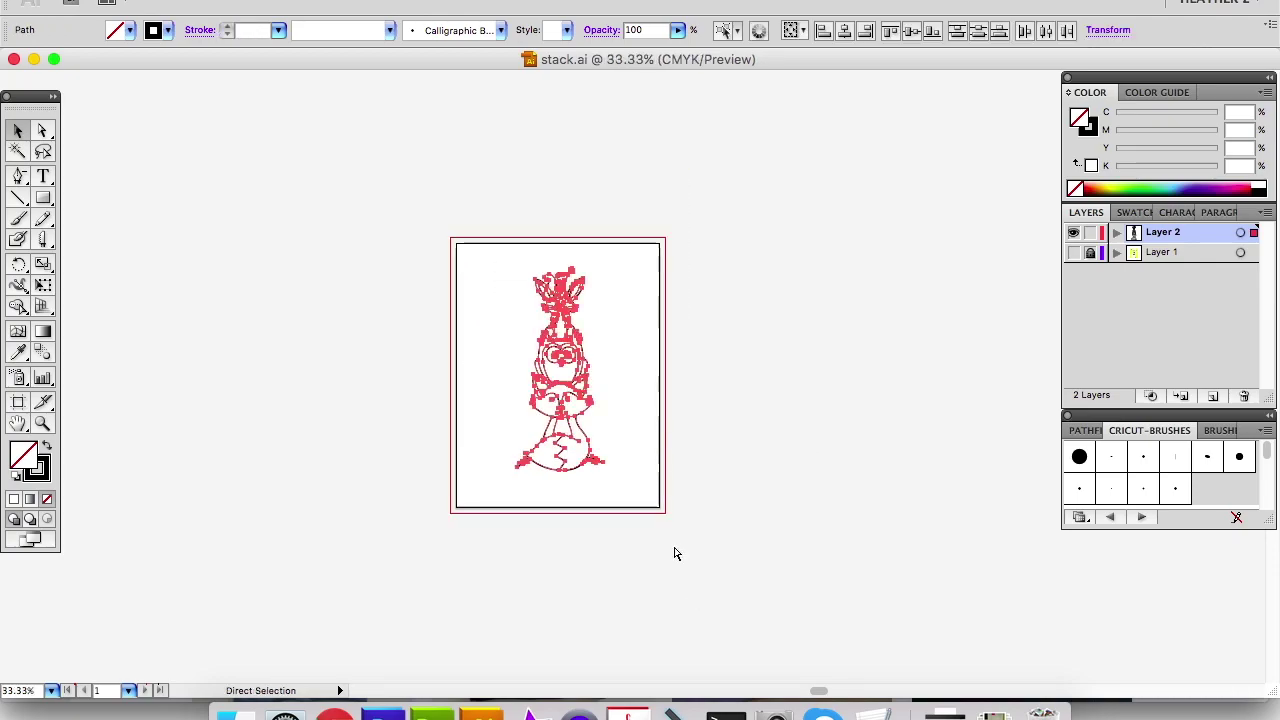
pyautogui.press('super+equal')
pyautogui.press('super+equal')
pyautogui.press('super+equal')
pyautogui.press('super+equal')
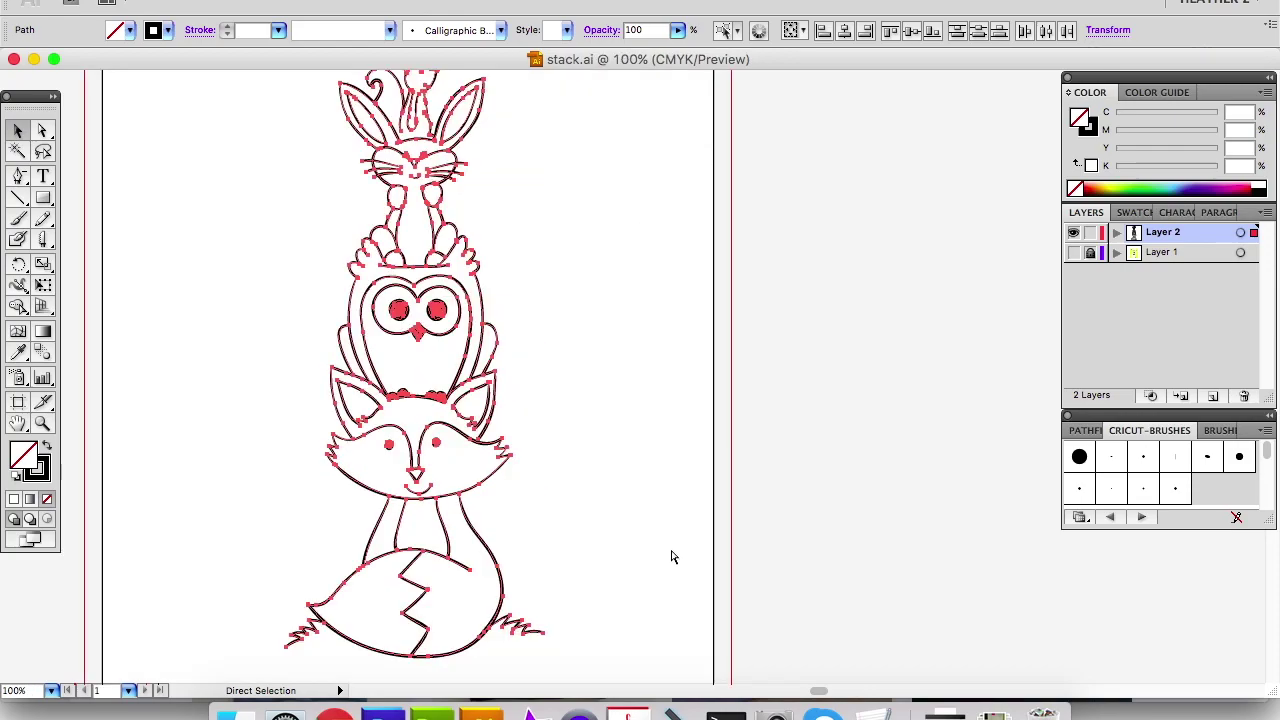
pyautogui.press('v')
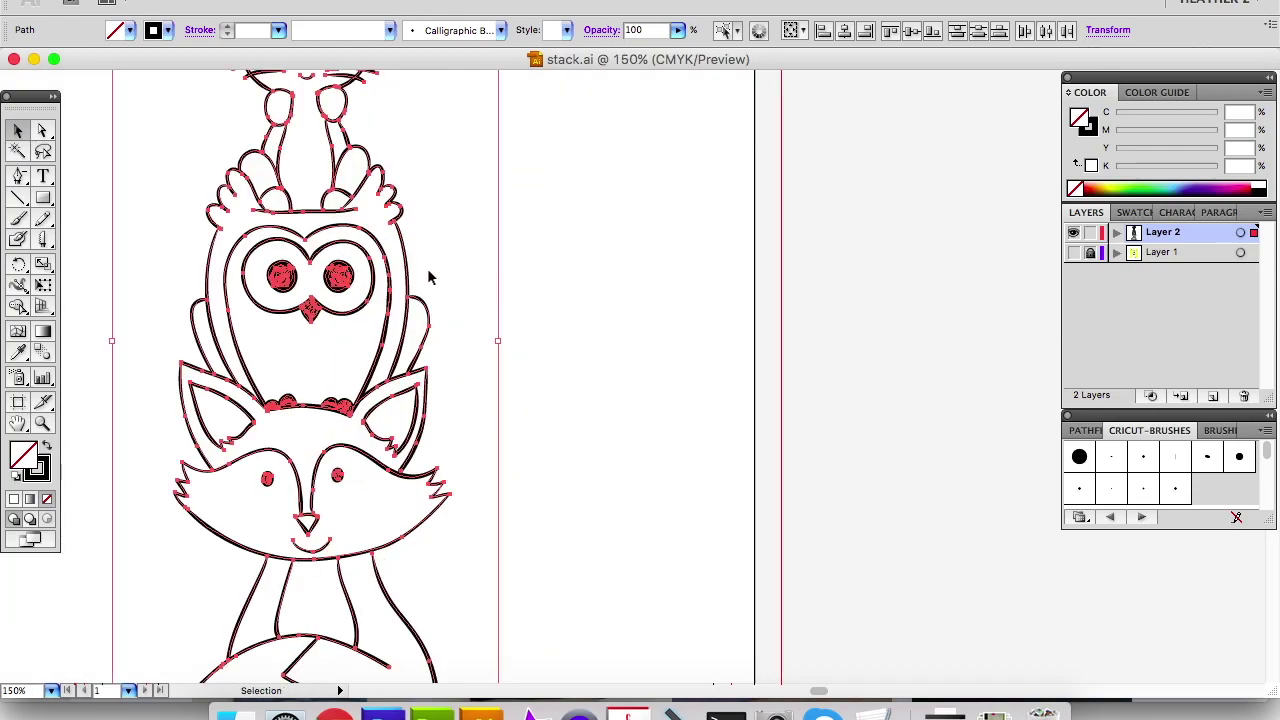
pyautogui.press('super+equal')
pyautogui.press('super+equal')
pyautogui.press('space')
pyautogui.moveTo(343, 297); pyautogui.dragTo(561, 358)
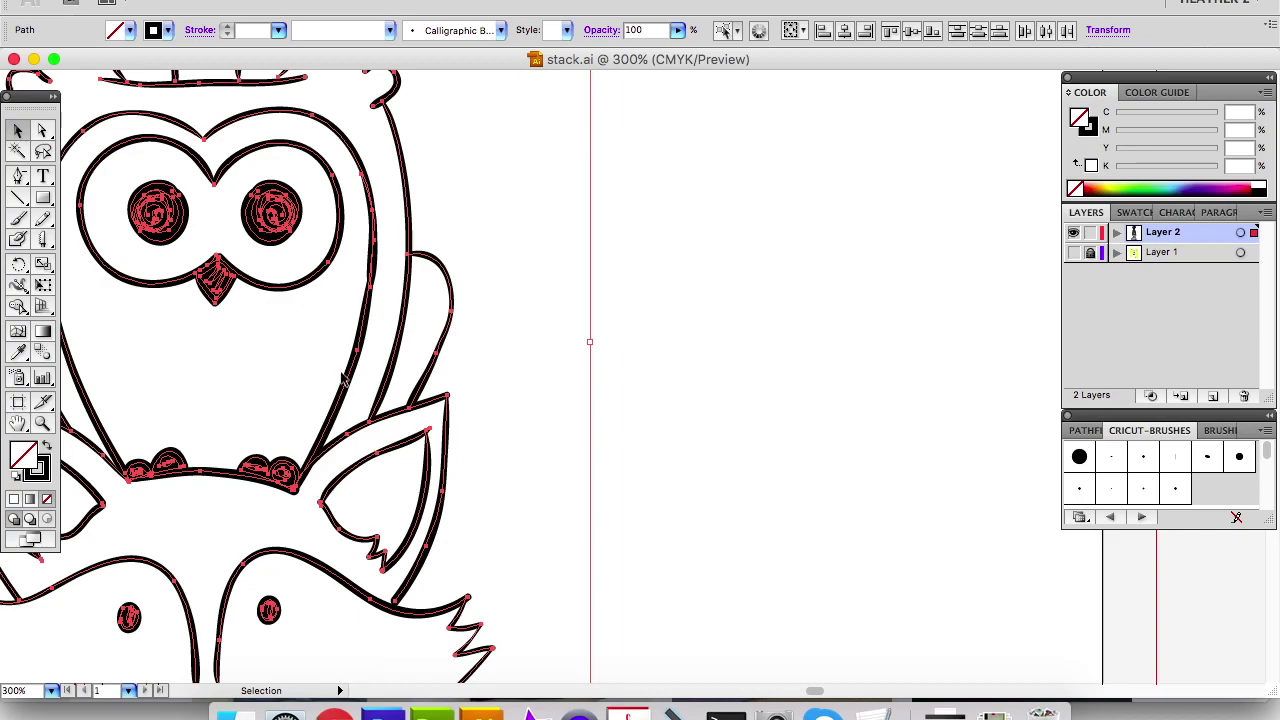
pyautogui.press('super+minus')
pyautogui.press('super+minus')
pyautogui.press('super+minus')
pyautogui.press('super+minus')
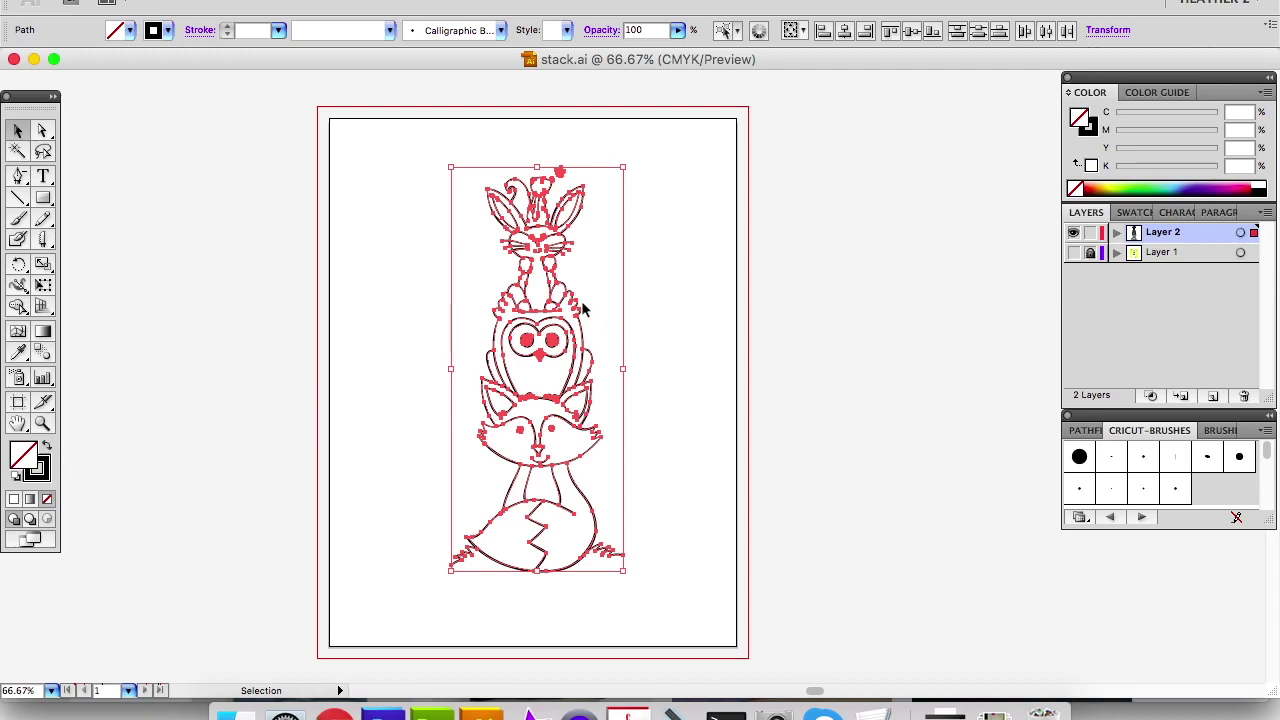
pyautogui.click(650, 125)
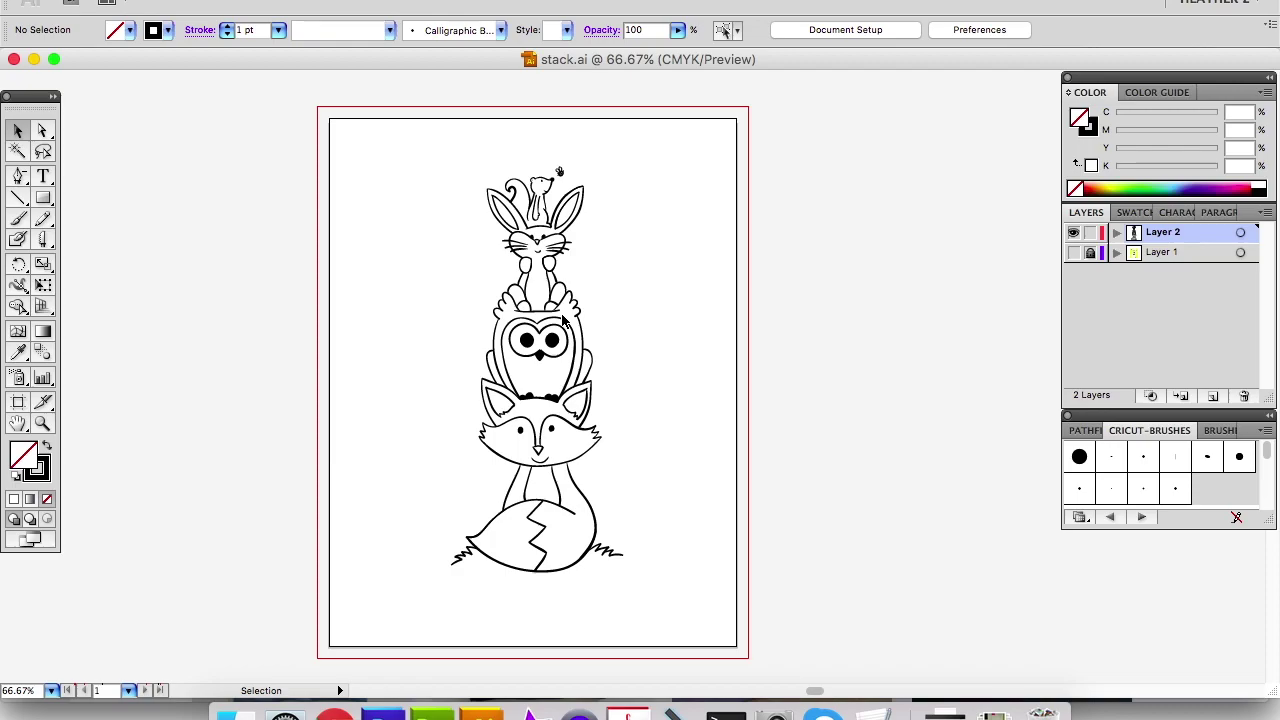
# Save the drawing as stack.svg in the _color folder in SVG format with the SVG 1.1 profile.
pyautogui.click(146, 0)
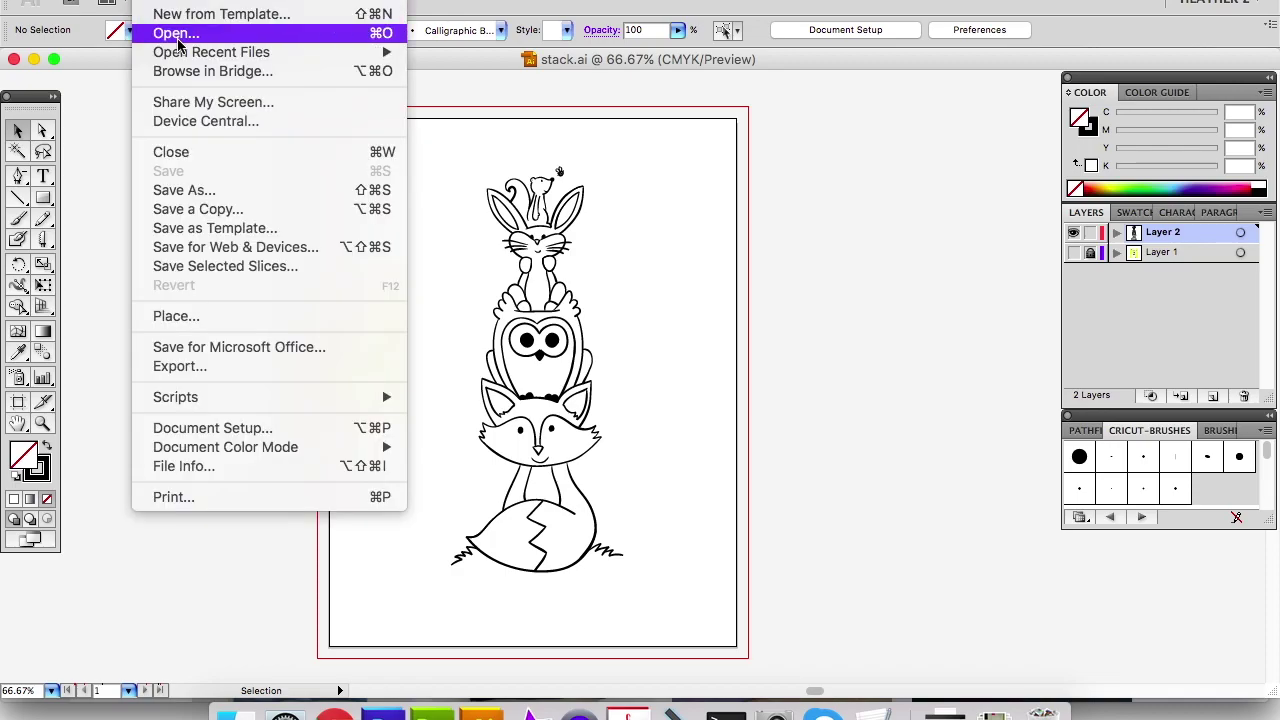
pyautogui.click(250, 198)
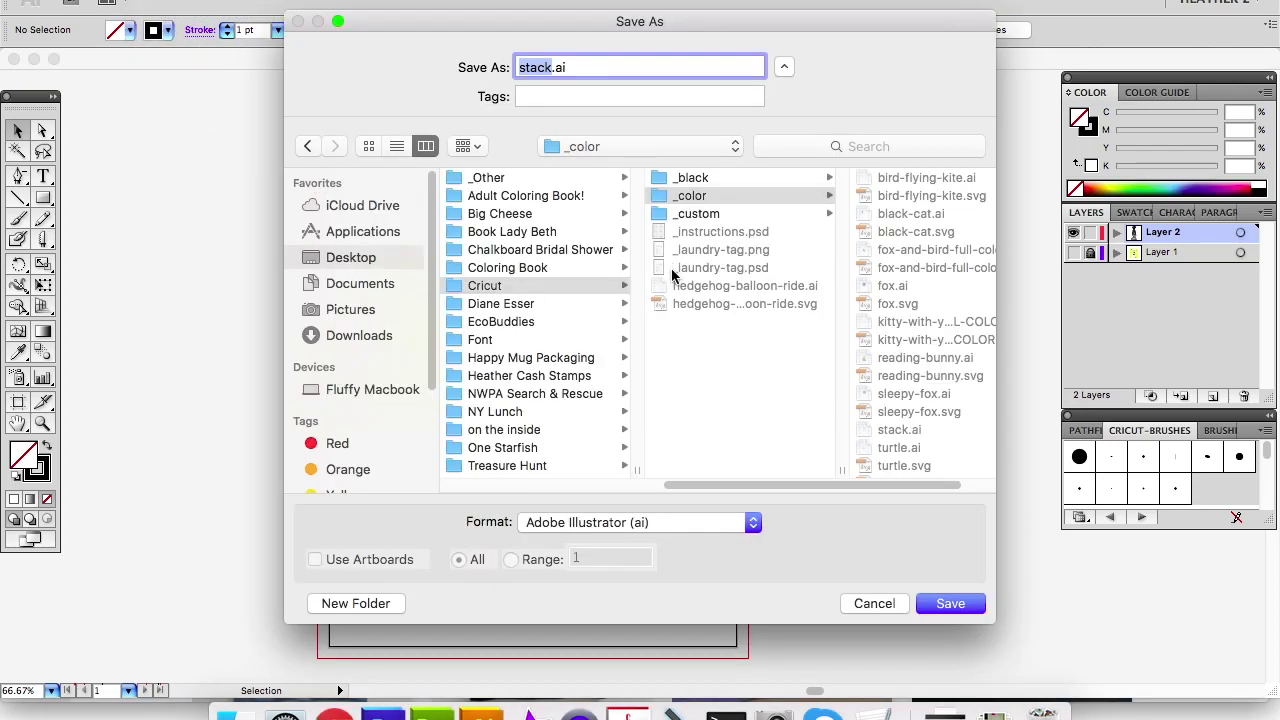
pyautogui.click(690, 522)
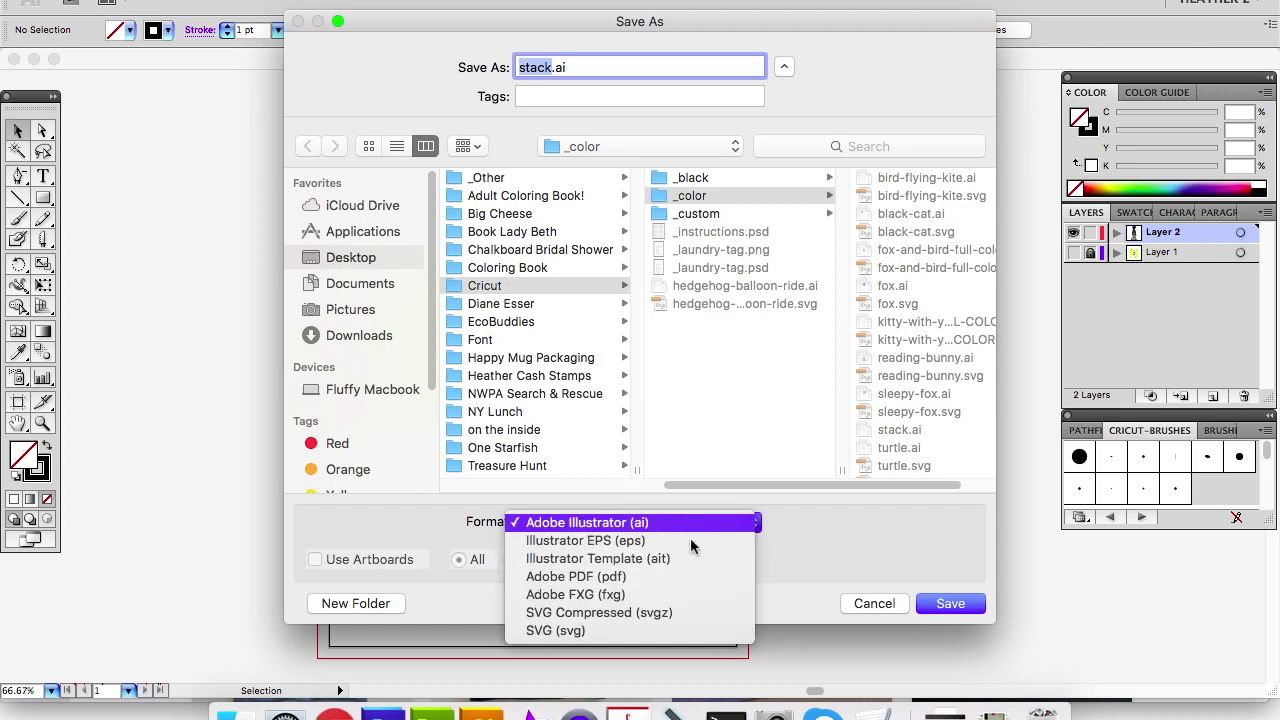
pyautogui.click(697, 630)
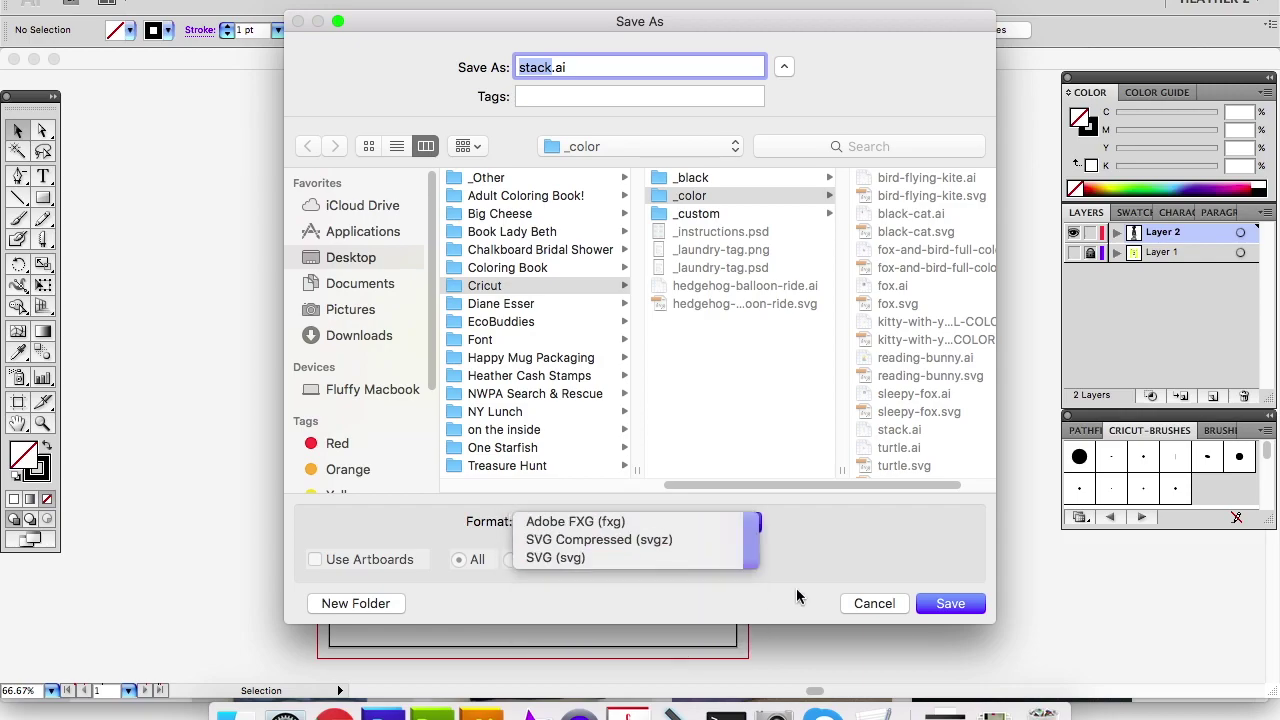
pyautogui.click(948, 604)
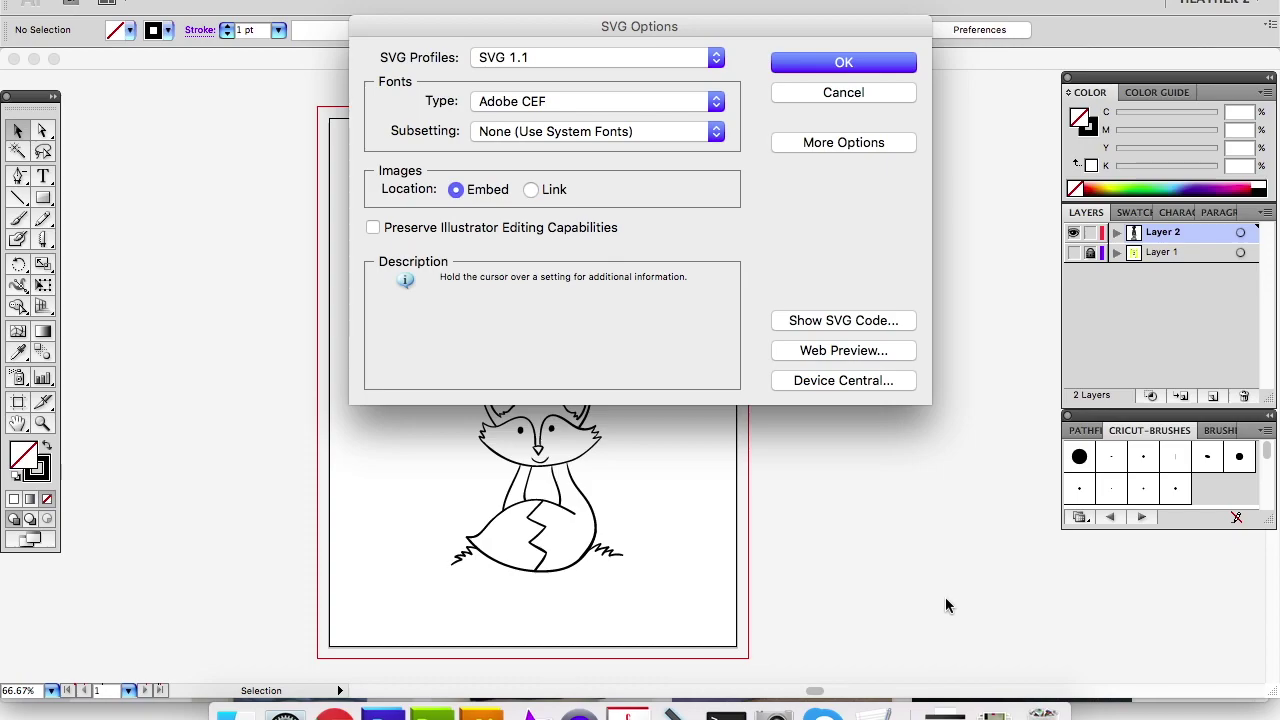
pyautogui.press('Return')
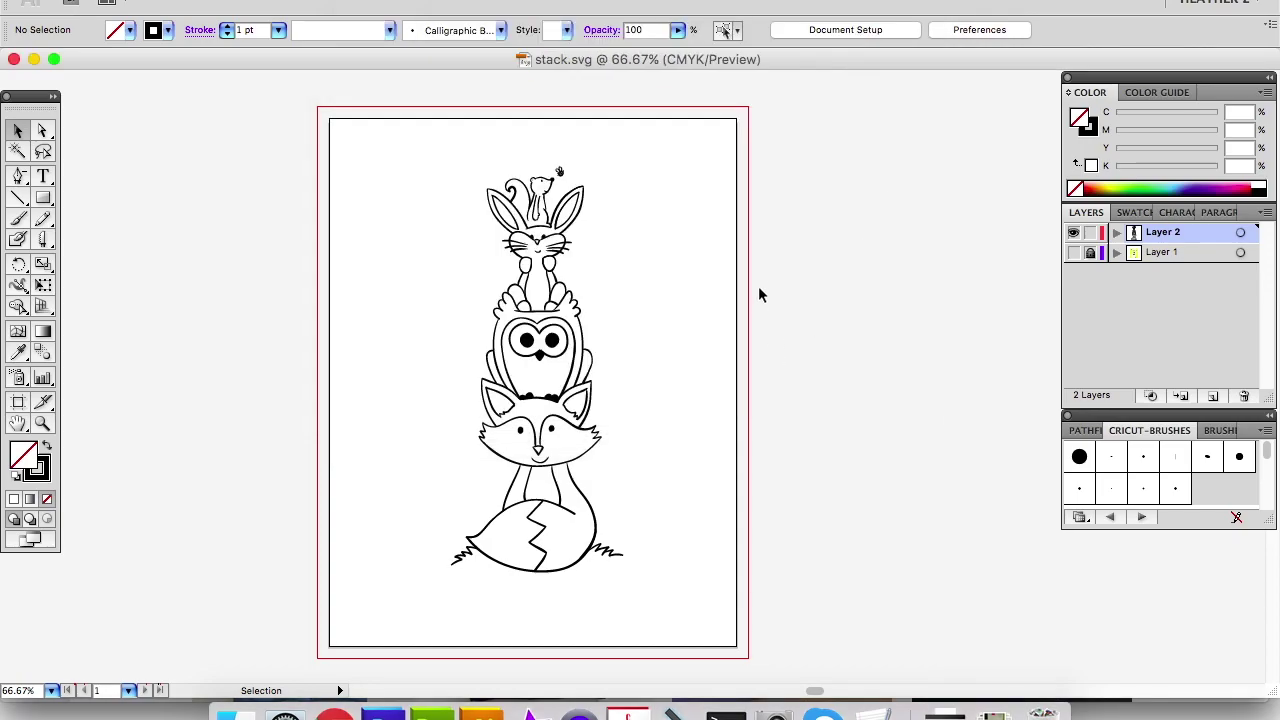
# Select the whole animal stack and expand the appearance of its brush strokes into filled outlines.
pyautogui.moveTo(338, 115)
pyautogui.mouseDown()
pyautogui.moveTo(500, 337)
pyautogui.moveTo(749, 580)
pyautogui.moveTo(766, 572)
pyautogui.mouseUp()
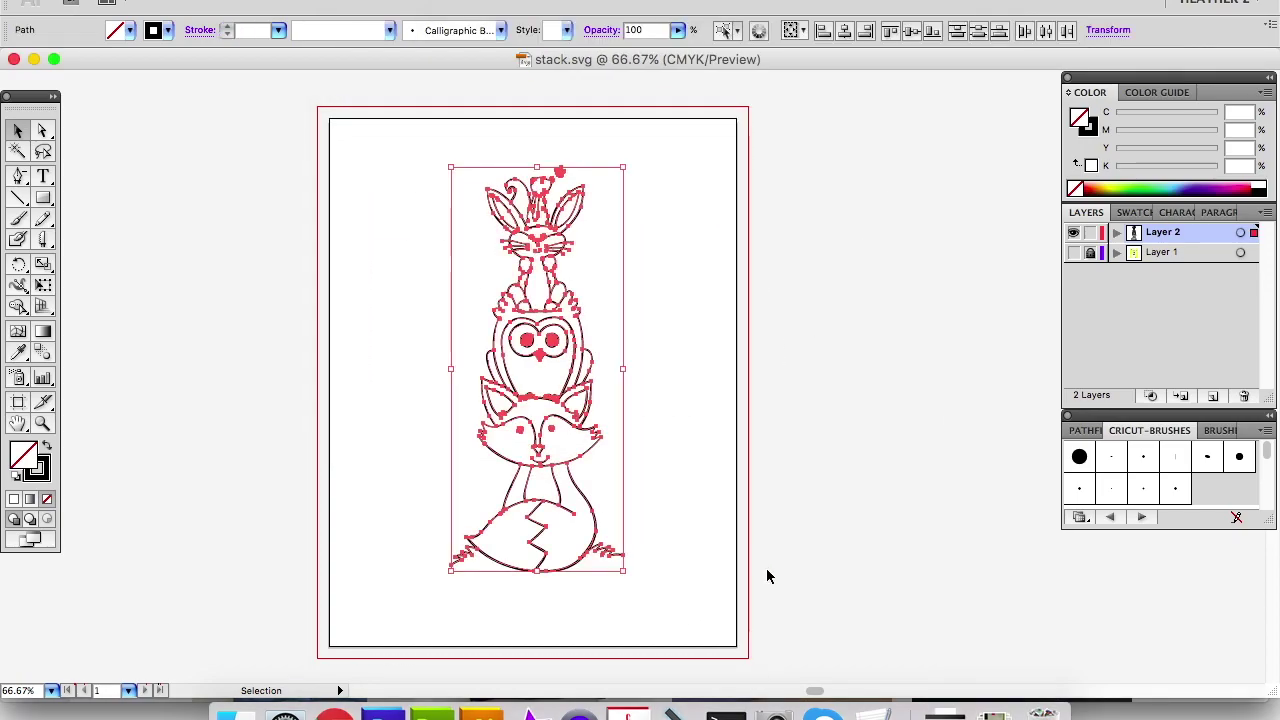
pyautogui.click(245, 2)
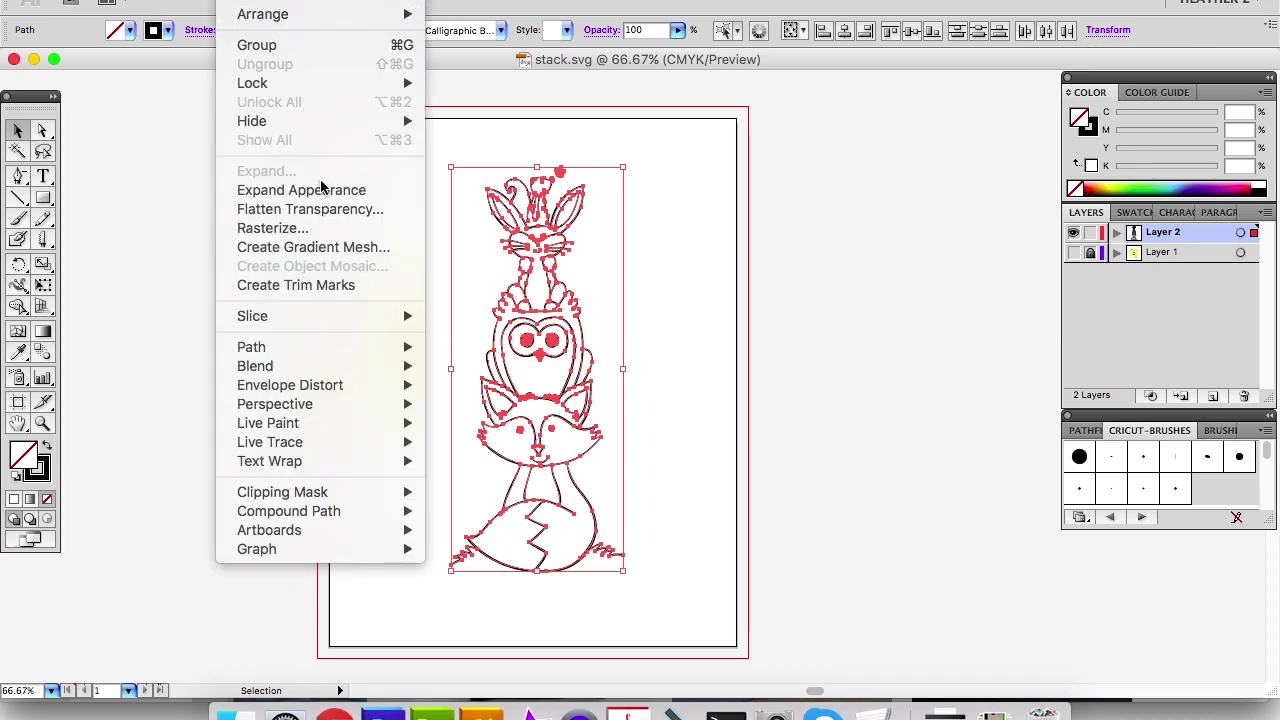
pyautogui.click(405, 190)
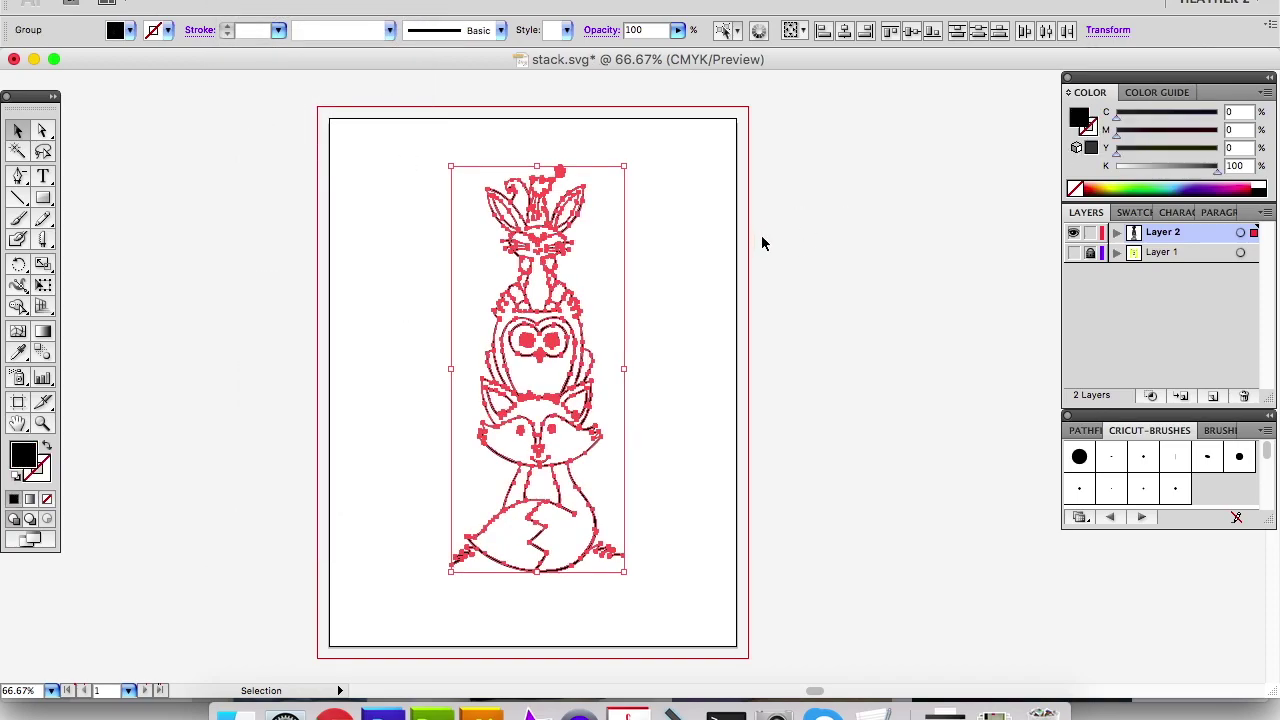
# Examine how the expanded outlines overlap around the owl's eyes, beak and the rabbit's feet.
pyautogui.press('super+equal')
pyautogui.press('super+equal')
pyautogui.press('super+equal')
pyautogui.press('super+equal')
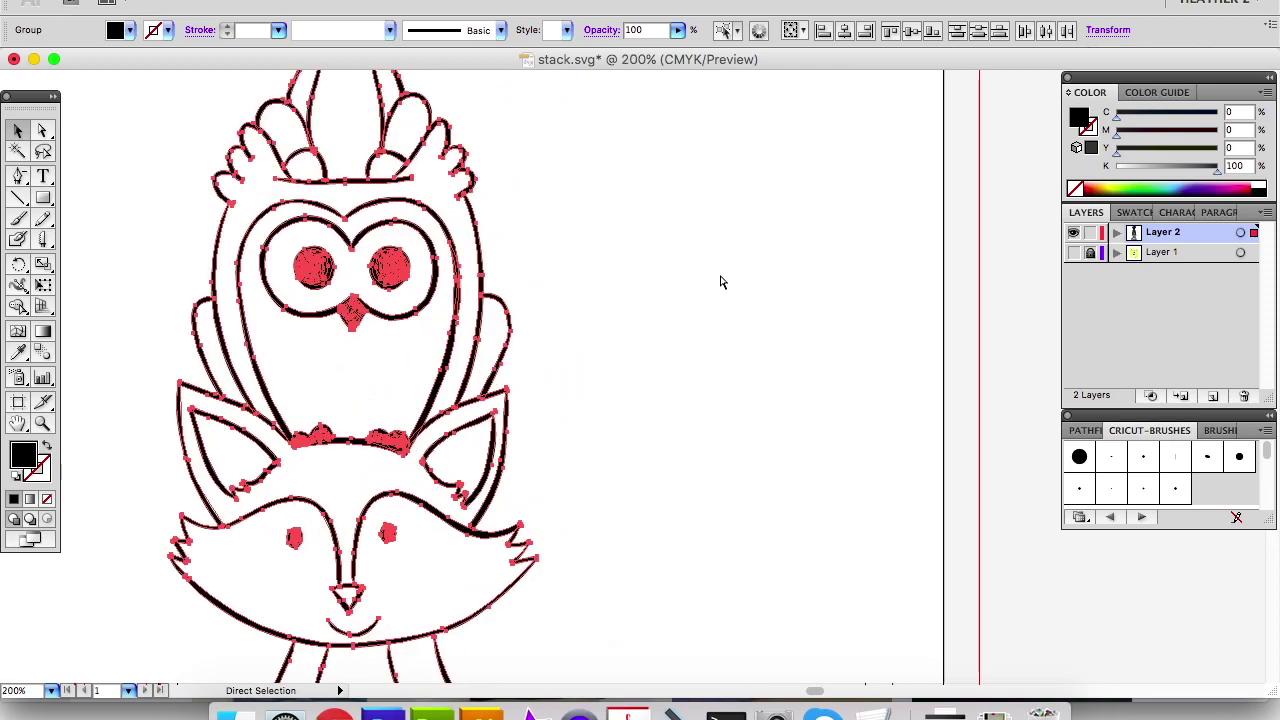
pyautogui.press('super+equal')
pyautogui.press('space')
pyautogui.moveTo(238, 242); pyautogui.dragTo(404, 406)
pyautogui.moveTo(304, 241); pyautogui.dragTo(336, 318)
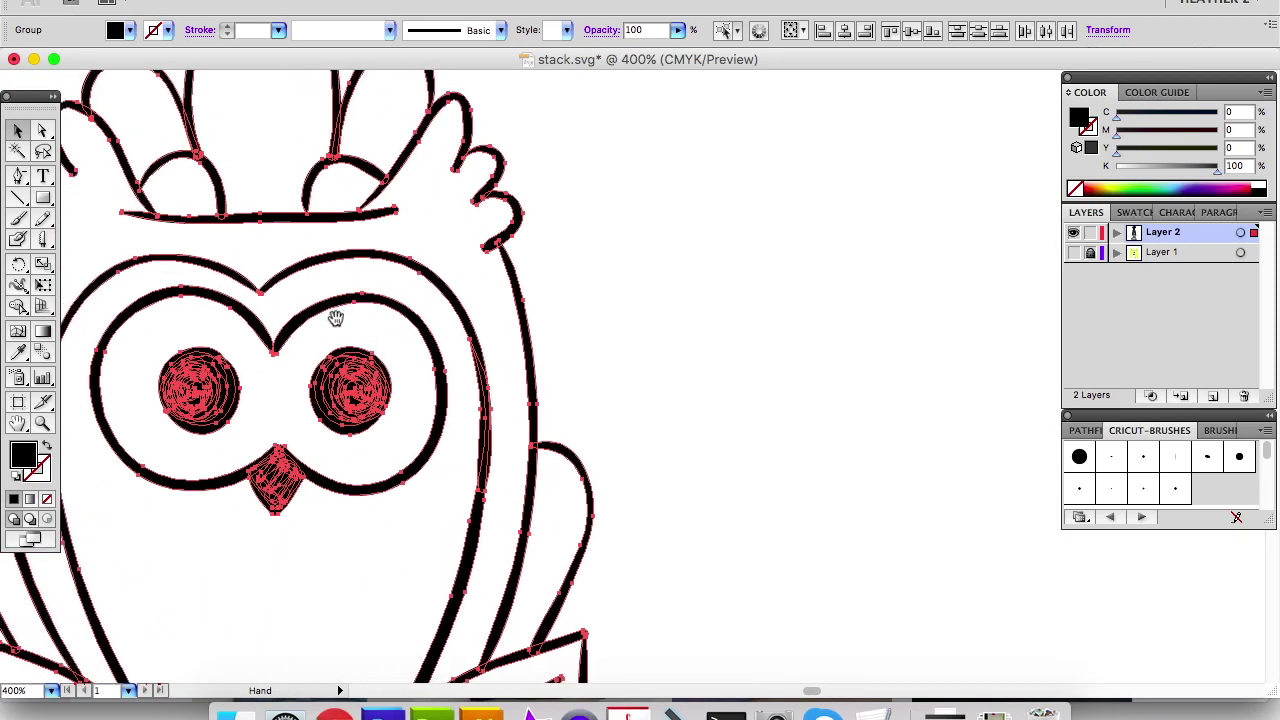
pyautogui.click(242, 140)
pyautogui.click(185, 130)
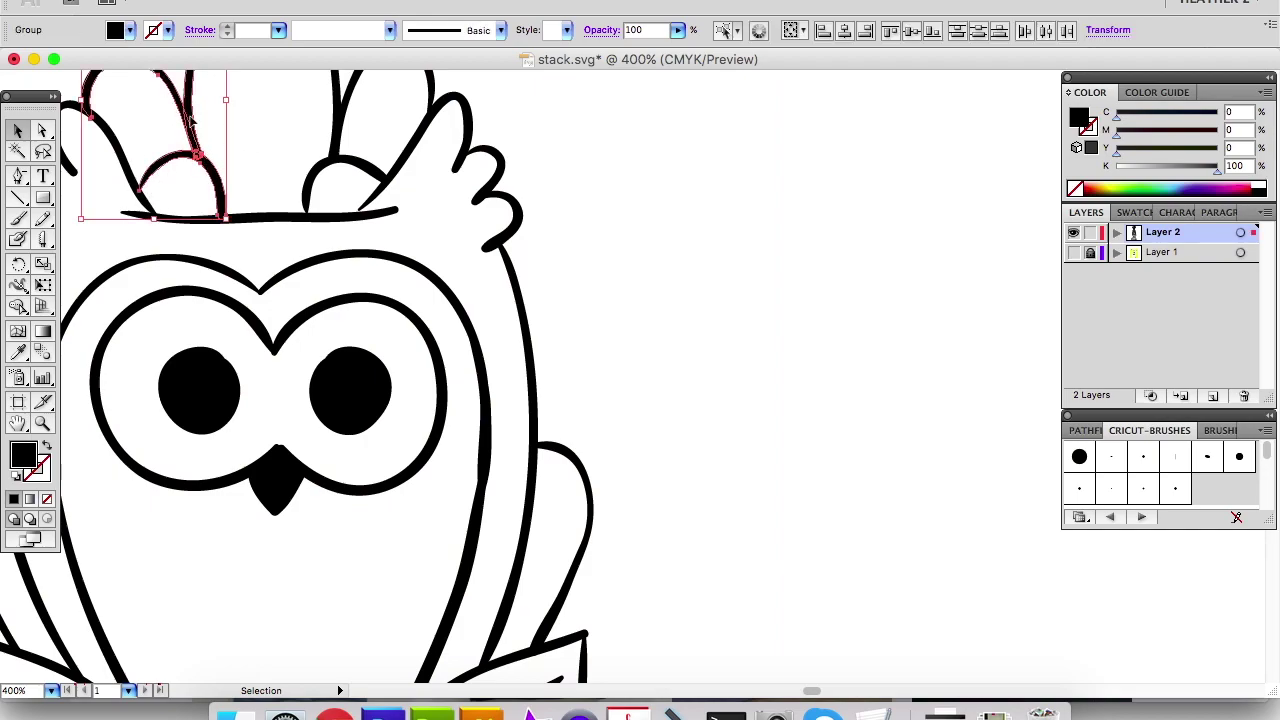
pyautogui.click(282, 155)
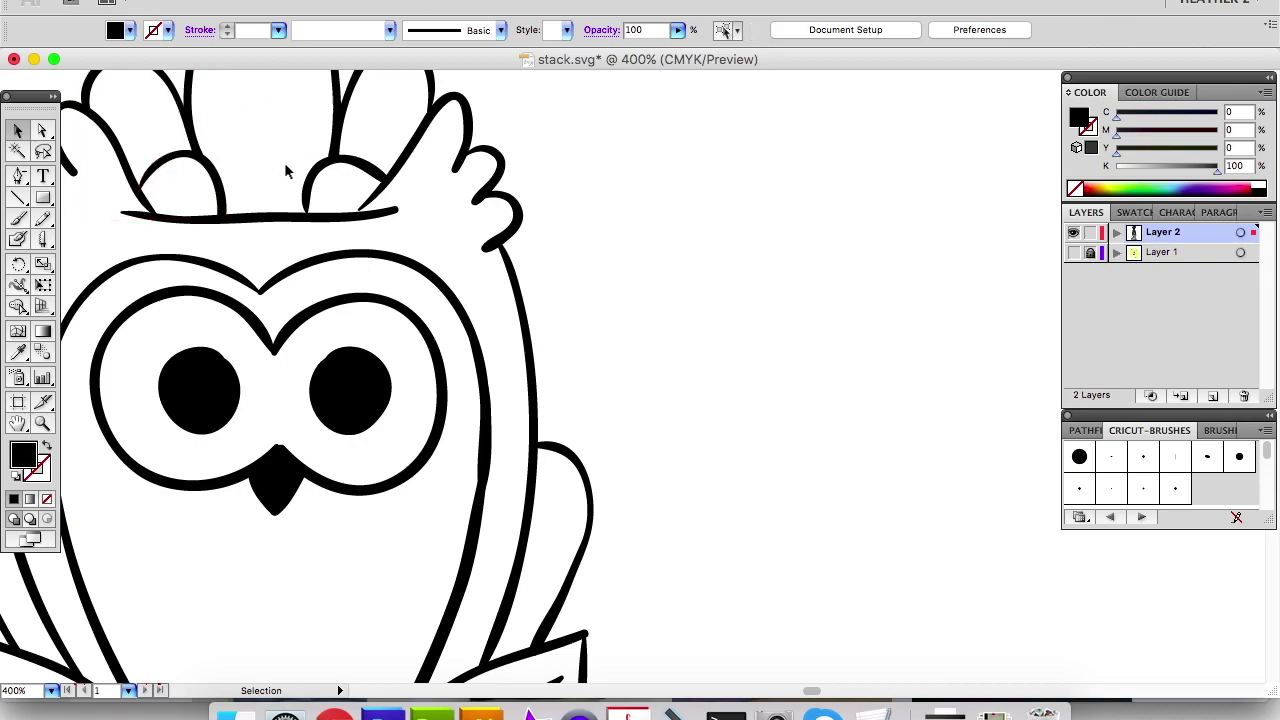
# Select all the expanded outlines and merge them with the Pathfinder Unite operation.
pyautogui.click(270, 279)
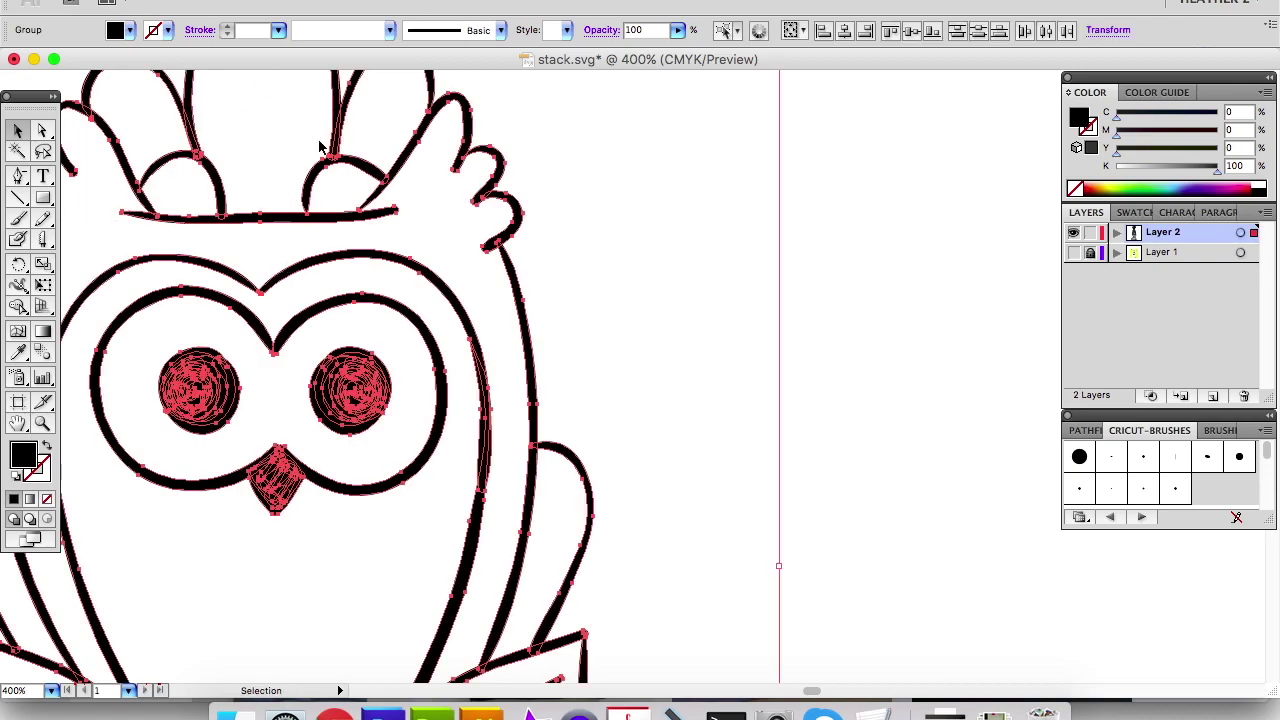
pyautogui.click(1083, 430)
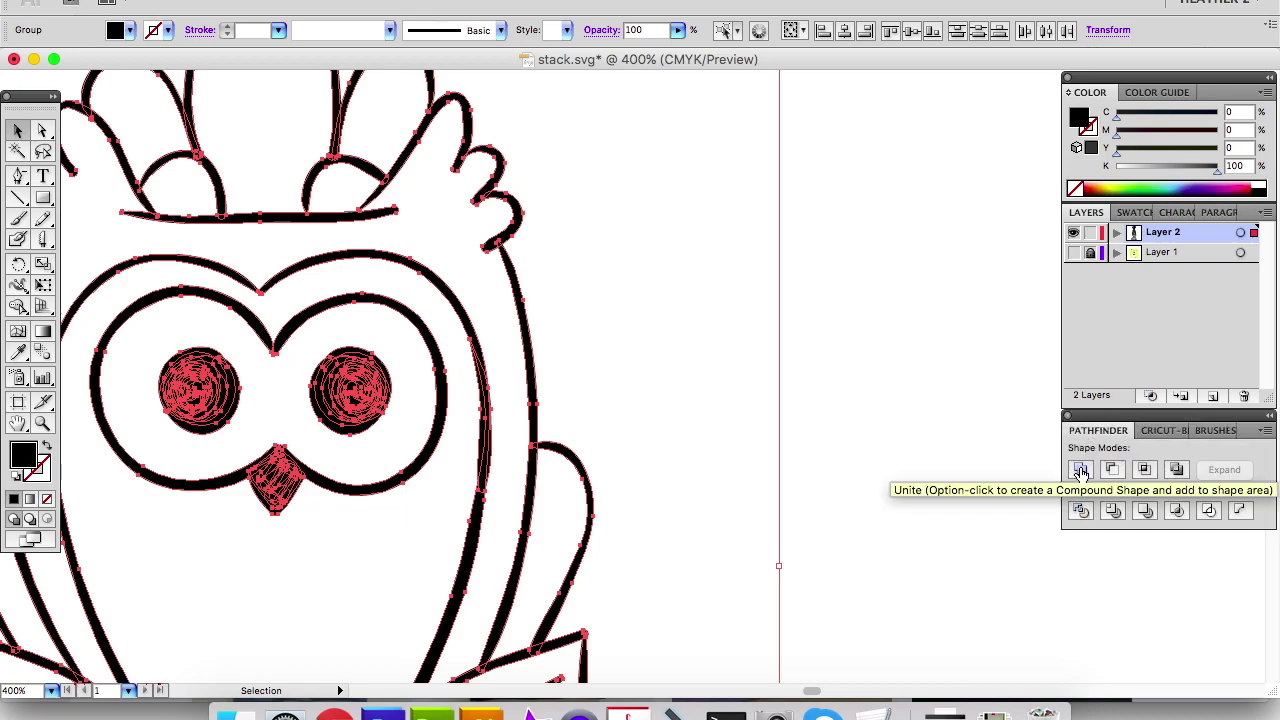
pyautogui.click(1080, 470)
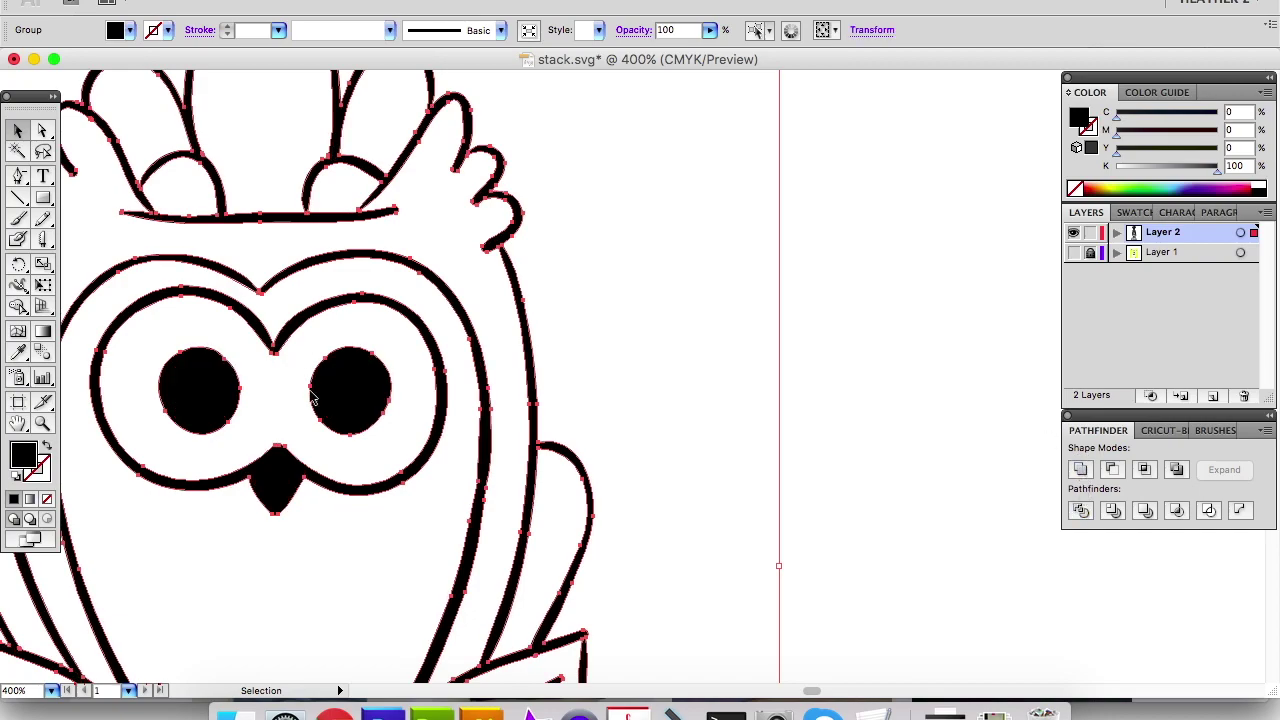
# Examine the united outlines from the owl's wings down to the fox's face.
pyautogui.moveTo(576, 263); pyautogui.dragTo(601, 585)
pyautogui.moveTo(580, 396); pyautogui.dragTo(611, 467)
pyautogui.moveTo(674, 514); pyautogui.dragTo(640, 341)
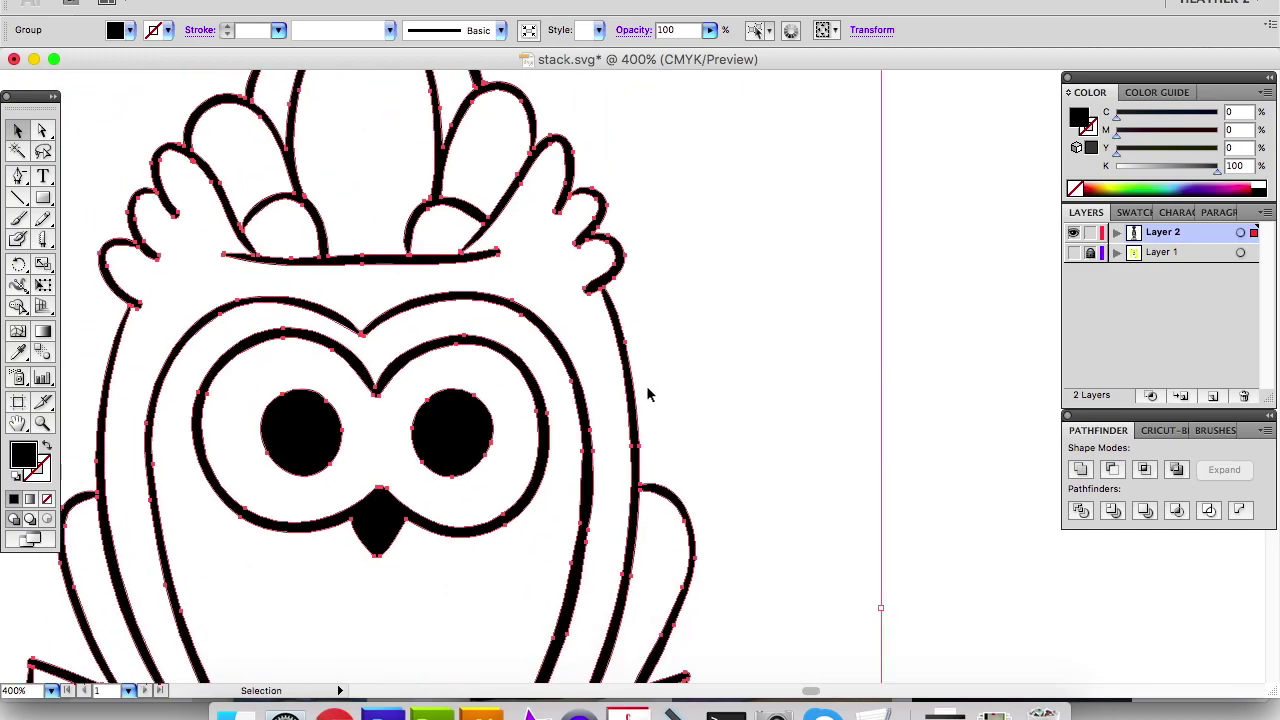
pyautogui.moveTo(460, 540); pyautogui.dragTo(456, 432)
pyautogui.moveTo(451, 483); pyautogui.dragTo(427, 288)
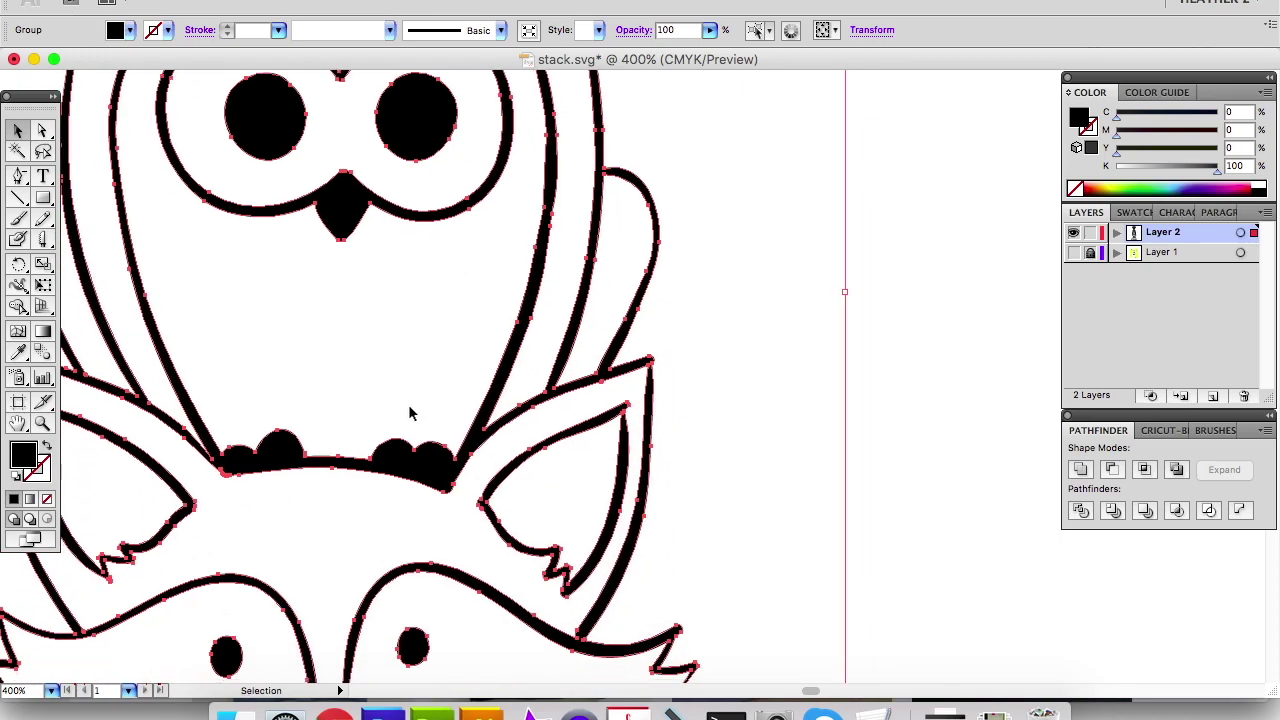
pyautogui.moveTo(423, 530); pyautogui.dragTo(507, 447)
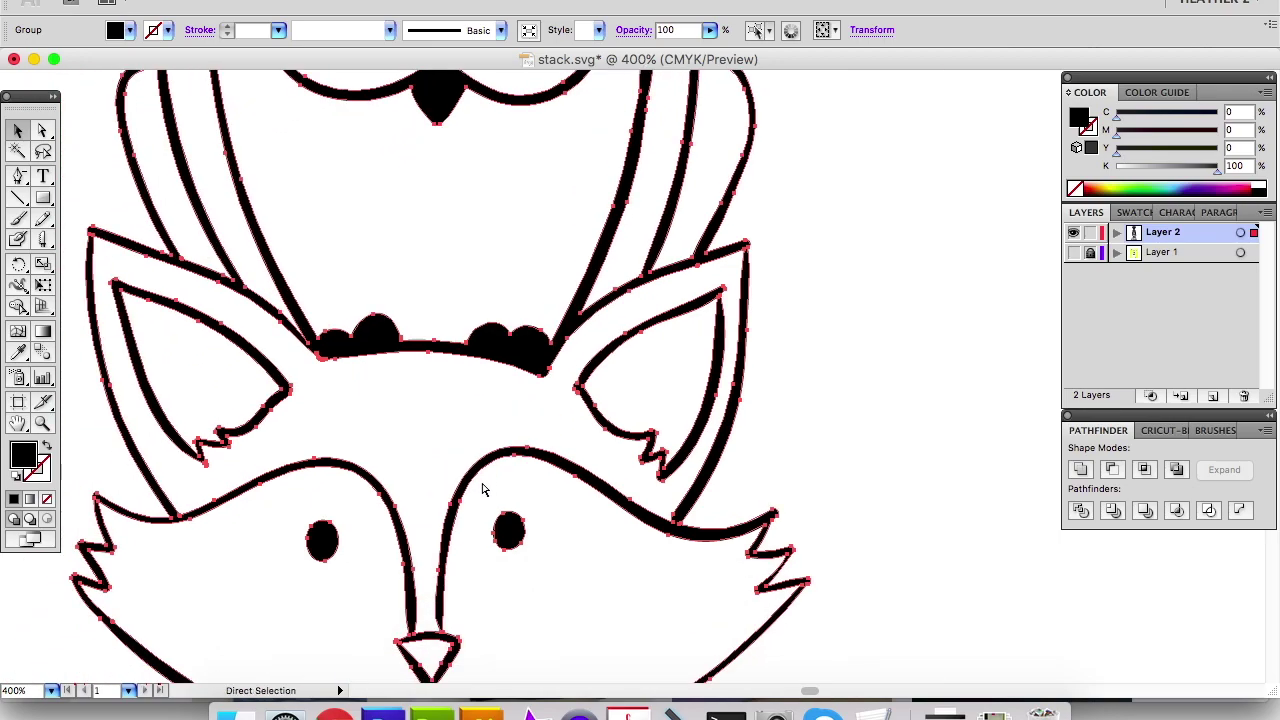
# Delete the surplus anchor points at the corner beside the owl's left foot and adjust the remaining corner point's direction handle to smooth the fox's head line.
pyautogui.press('super+equal')
pyautogui.press('super+equal')
pyautogui.press('super+equal')
pyautogui.moveTo(255, 472); pyautogui.dragTo(591, 409)
pyautogui.moveTo(477, 376); pyautogui.dragTo(672, 415)
pyautogui.moveTo(563, 422); pyautogui.dragTo(629, 446)
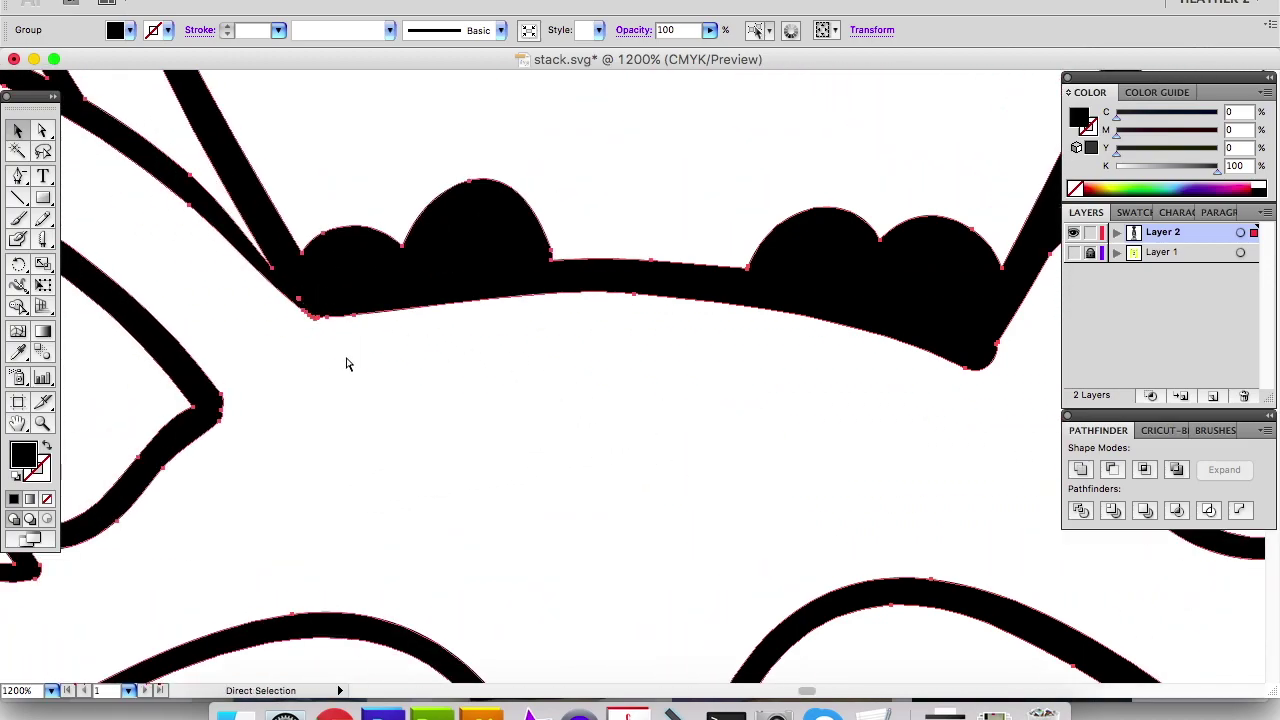
pyautogui.press('super+equal')
pyautogui.press('super+equal')
pyautogui.moveTo(251, 385); pyautogui.dragTo(329, 369)
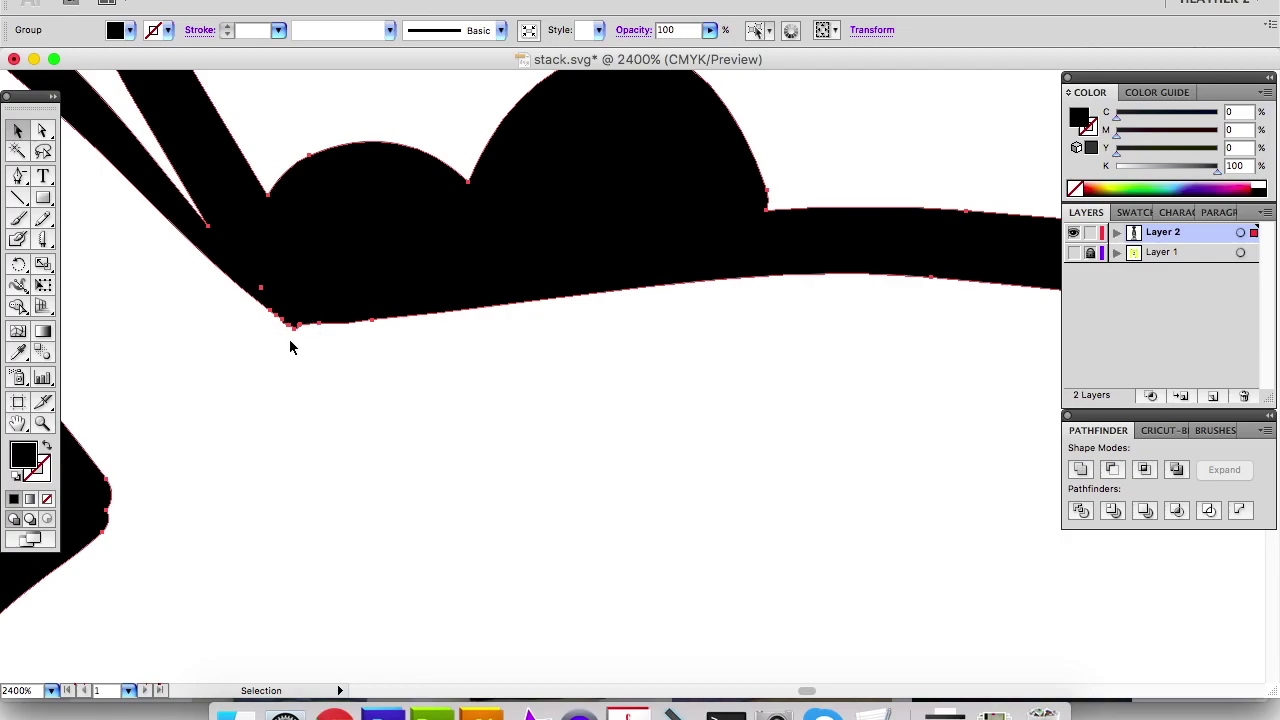
pyautogui.press('-')
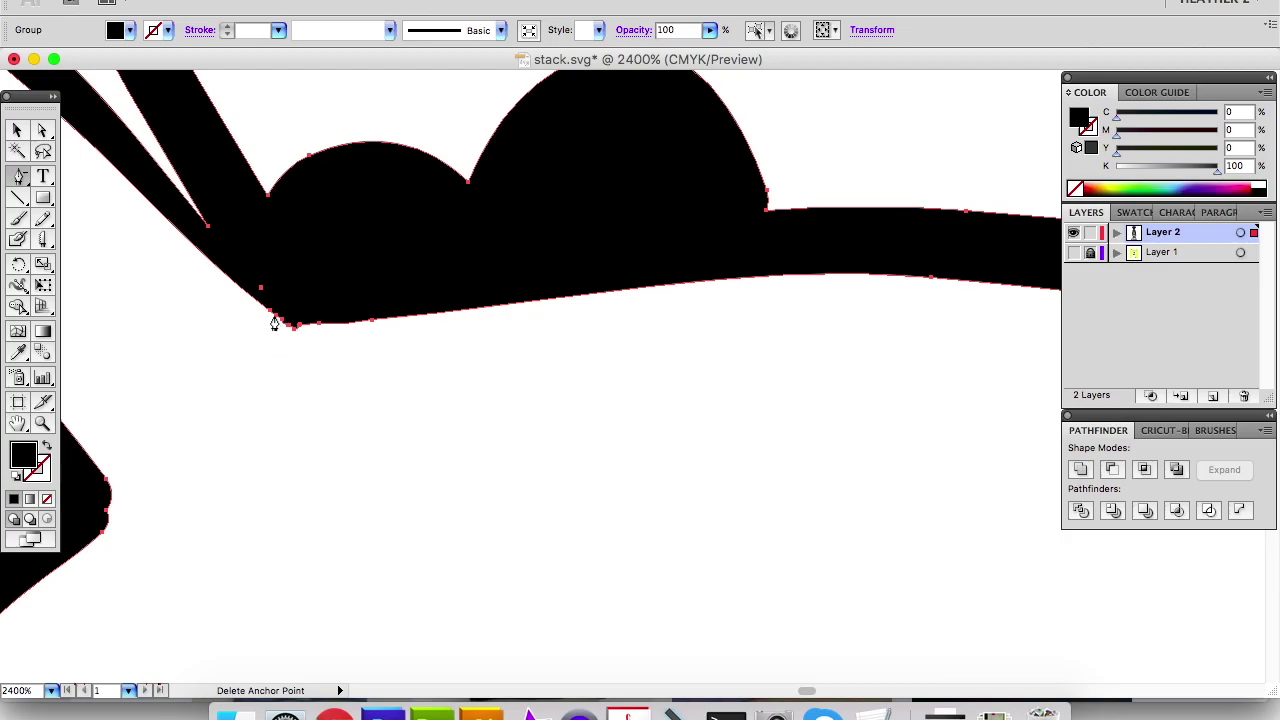
pyautogui.click(284, 323)
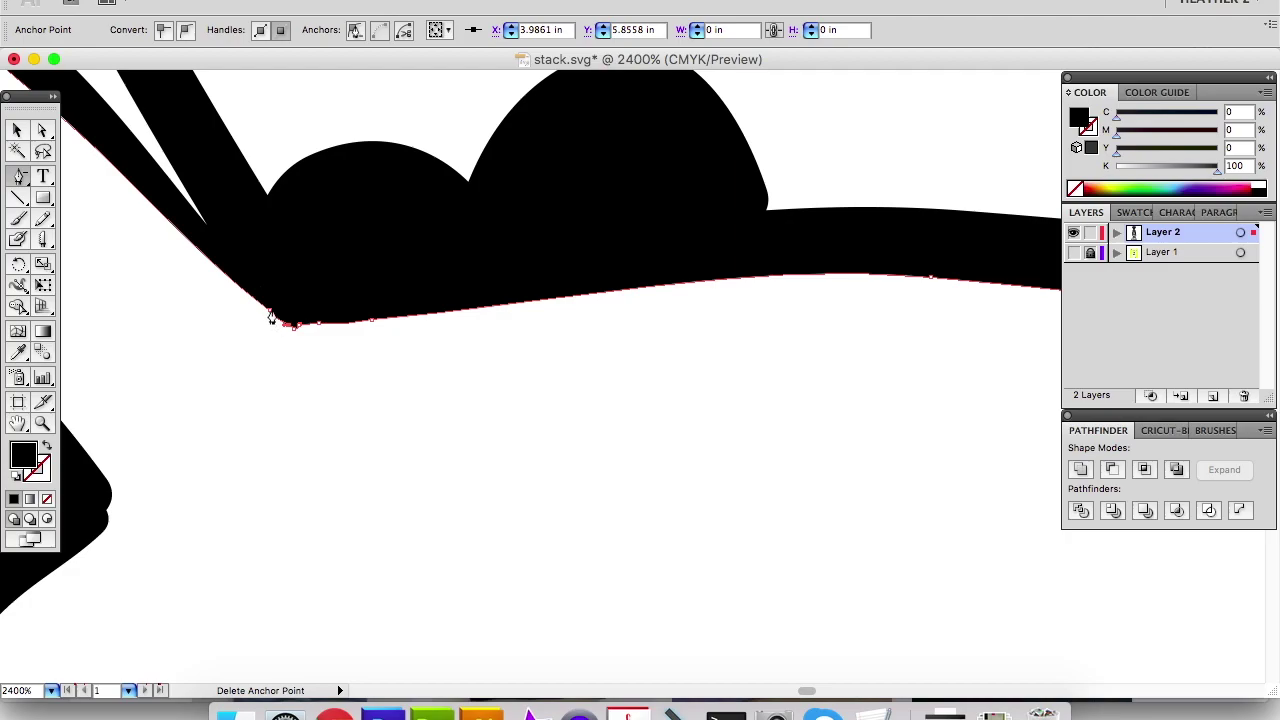
pyautogui.click(271, 316)
pyautogui.click(297, 328)
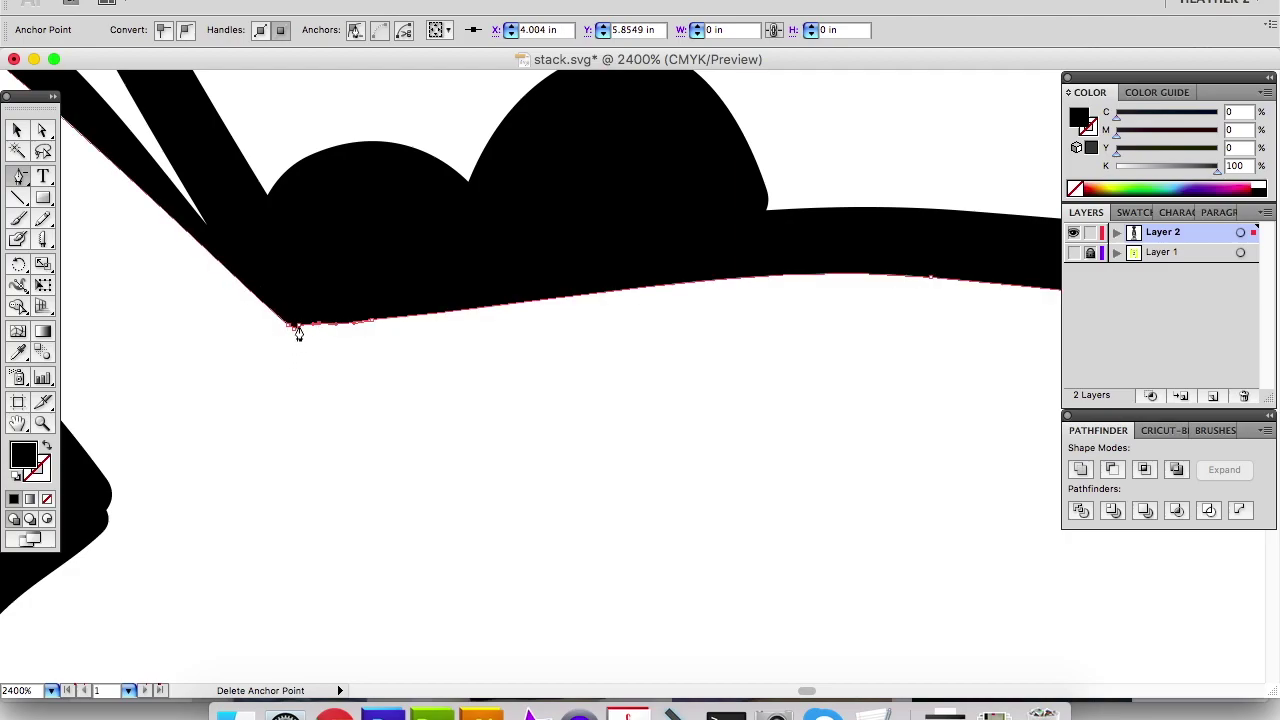
pyautogui.click(318, 330)
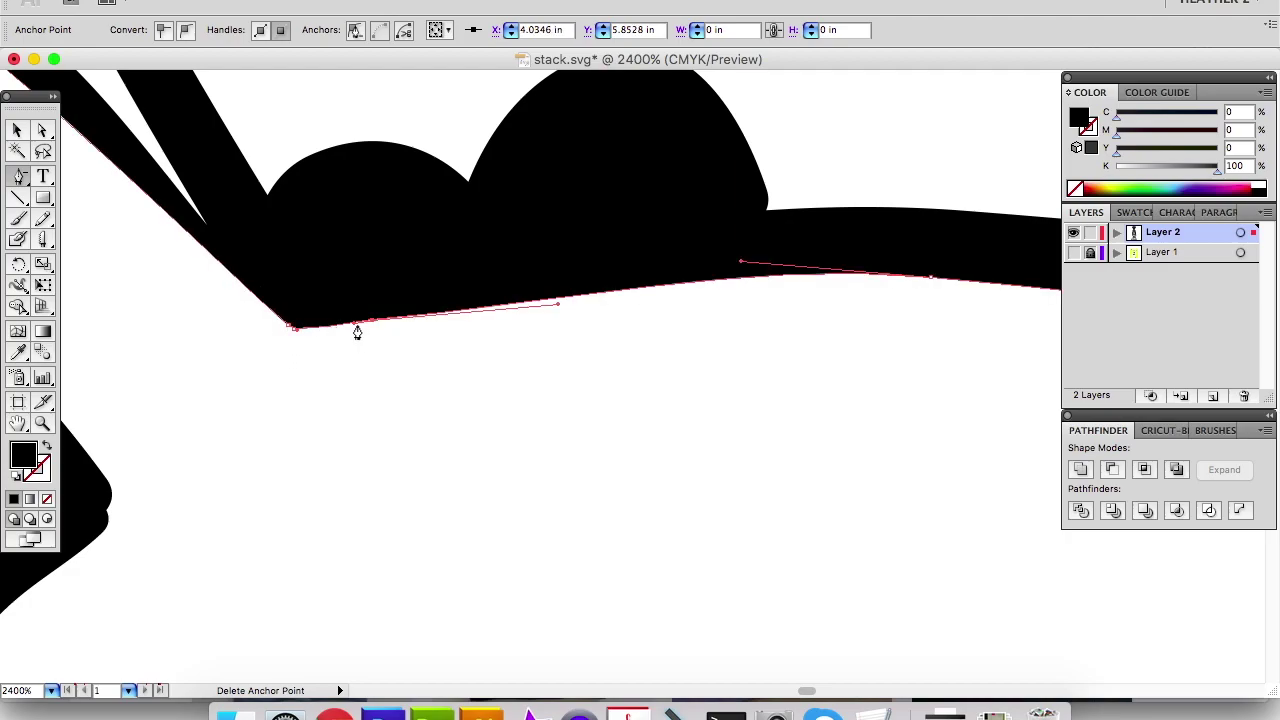
pyautogui.click(294, 331)
pyautogui.click(367, 328)
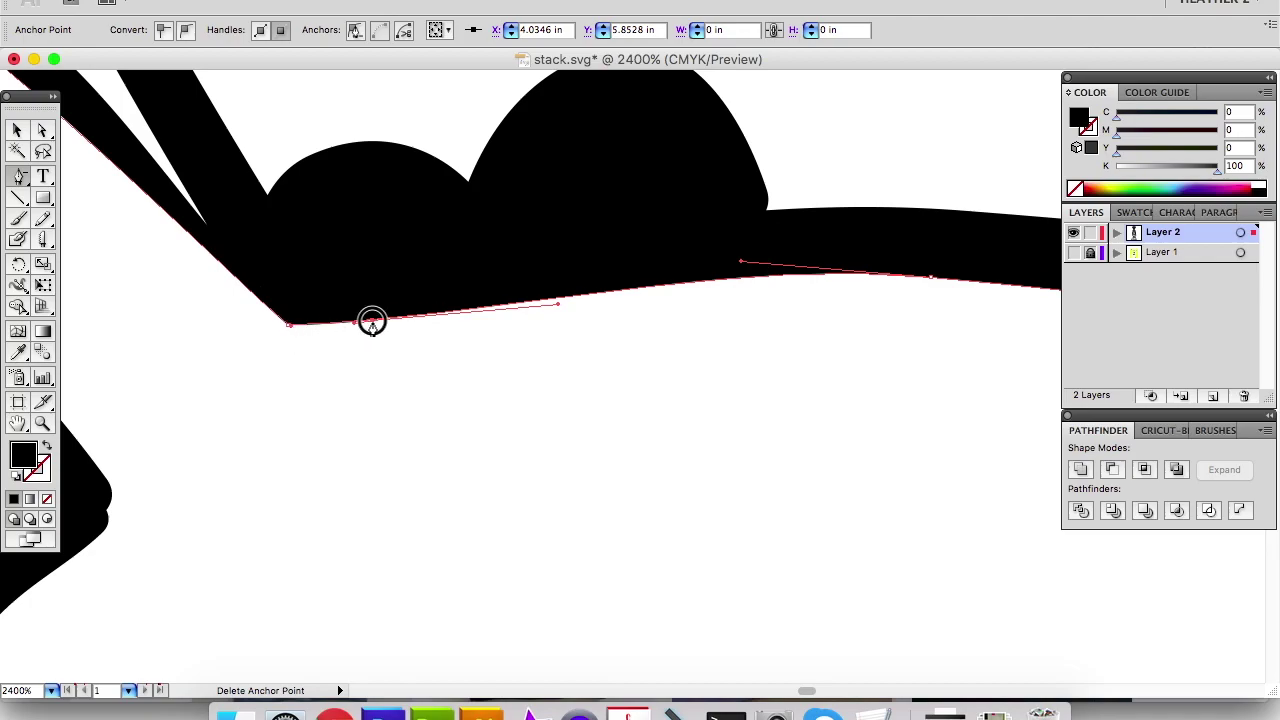
pyautogui.press('a')
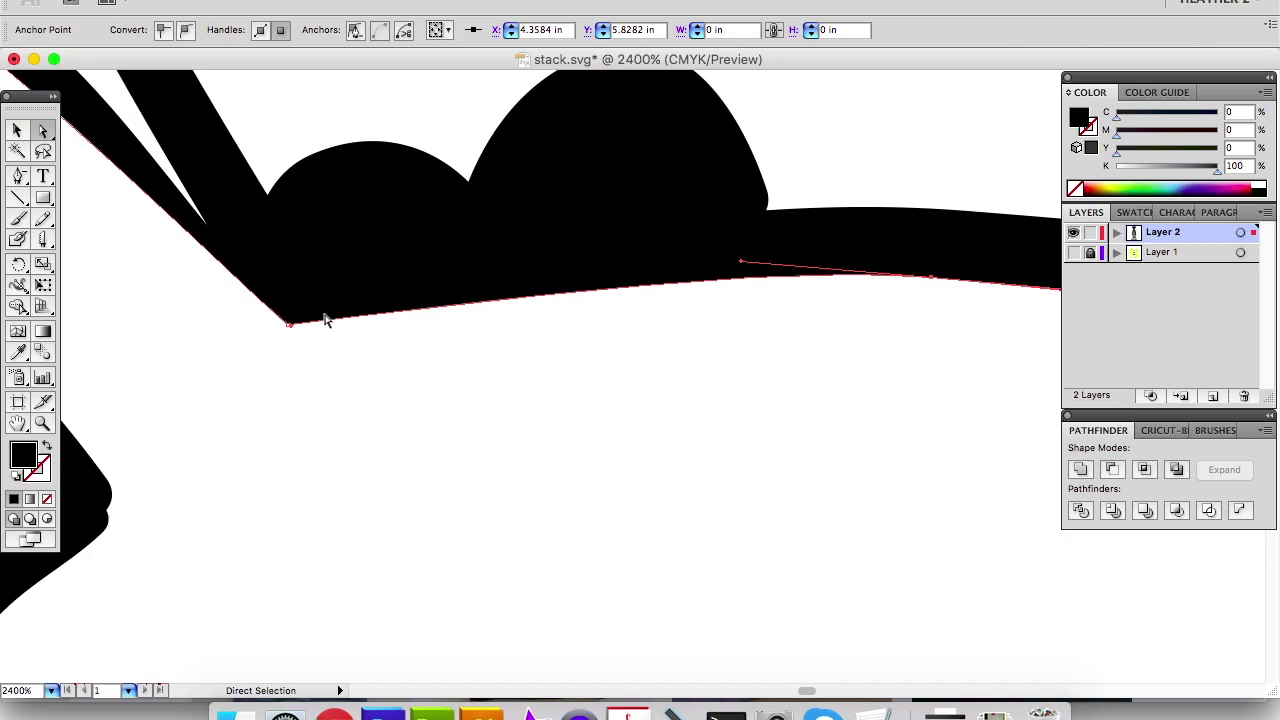
pyautogui.moveTo(292, 326); pyautogui.dragTo(409, 316)
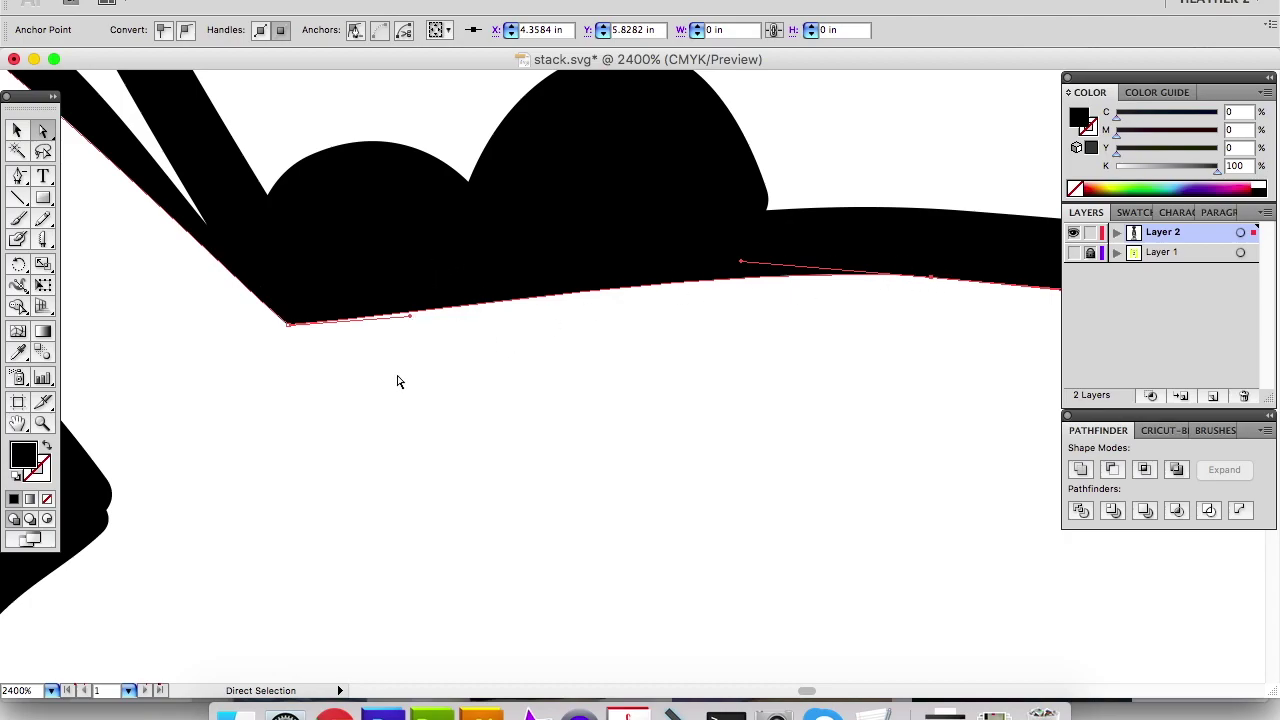
# Remove the stray anchor point lying inside the black corner beside the owl's left foot.
pyautogui.press('v')
pyautogui.press('super+a')
pyautogui.press('space')
pyautogui.moveTo(369, 400); pyautogui.dragTo(513, 448)
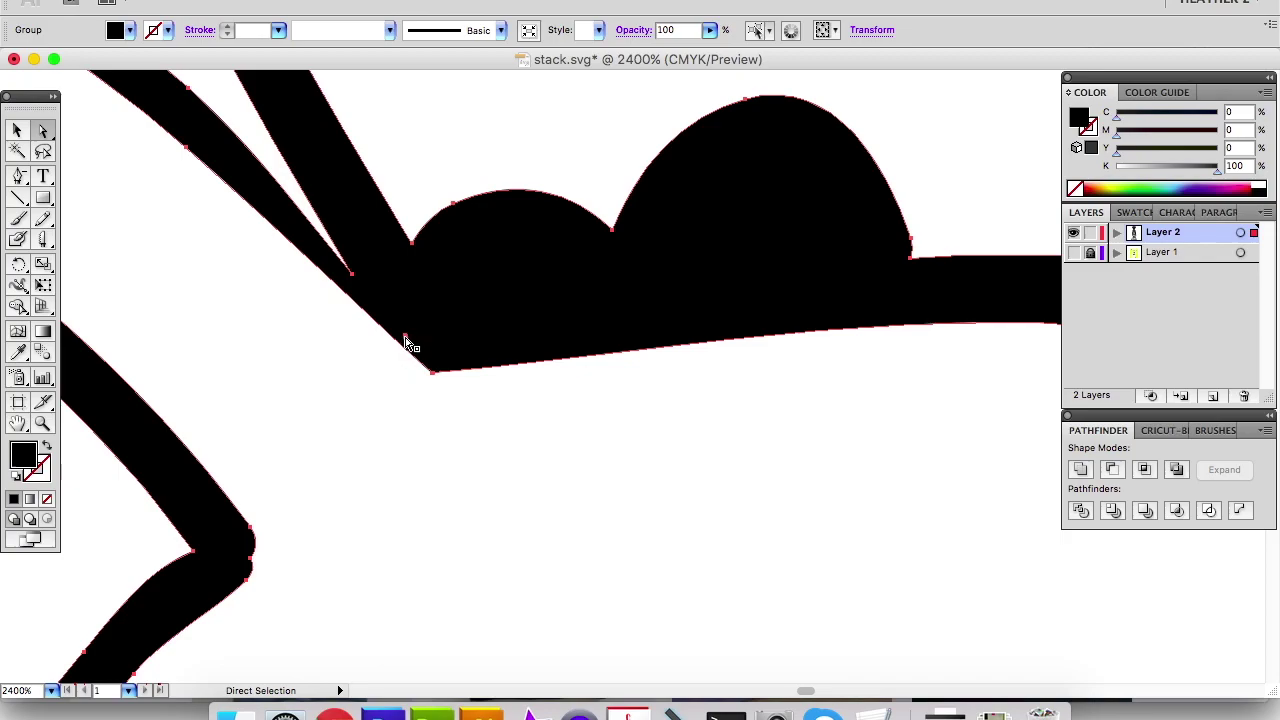
pyautogui.click(405, 338)
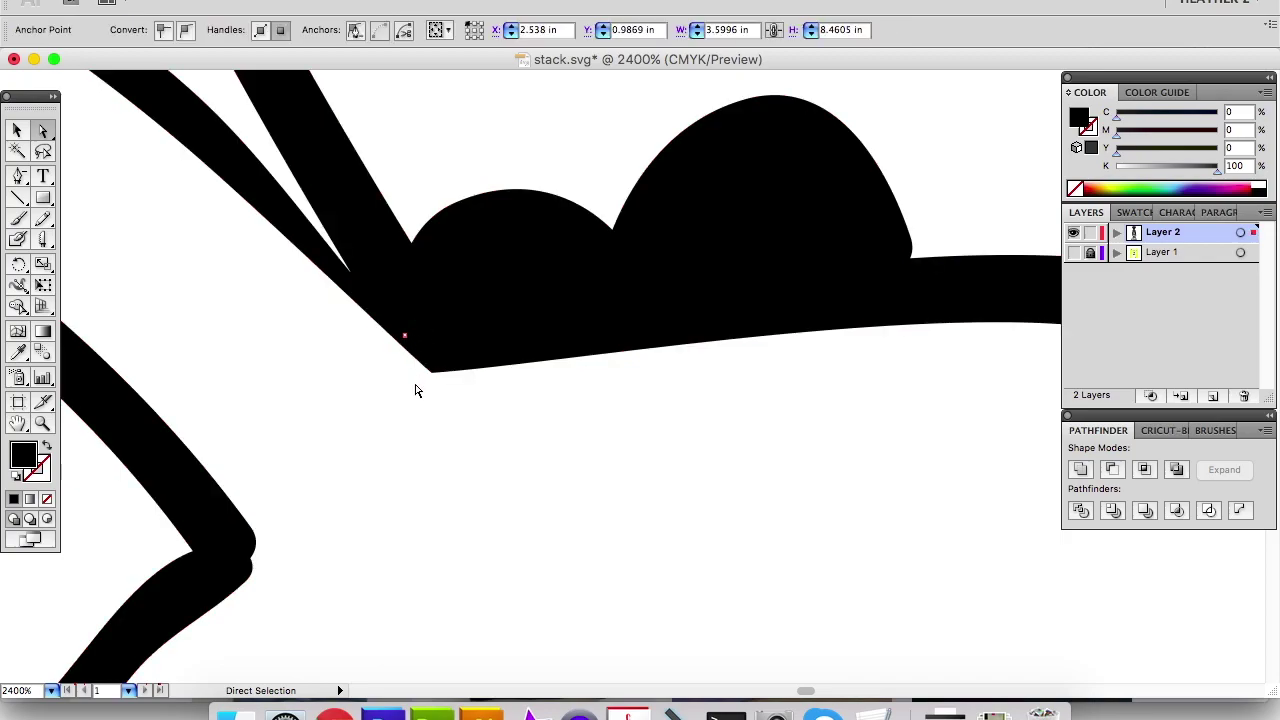
pyautogui.keyDown('super'); pyautogui.click(402, 336); pyautogui.keyUp('super')
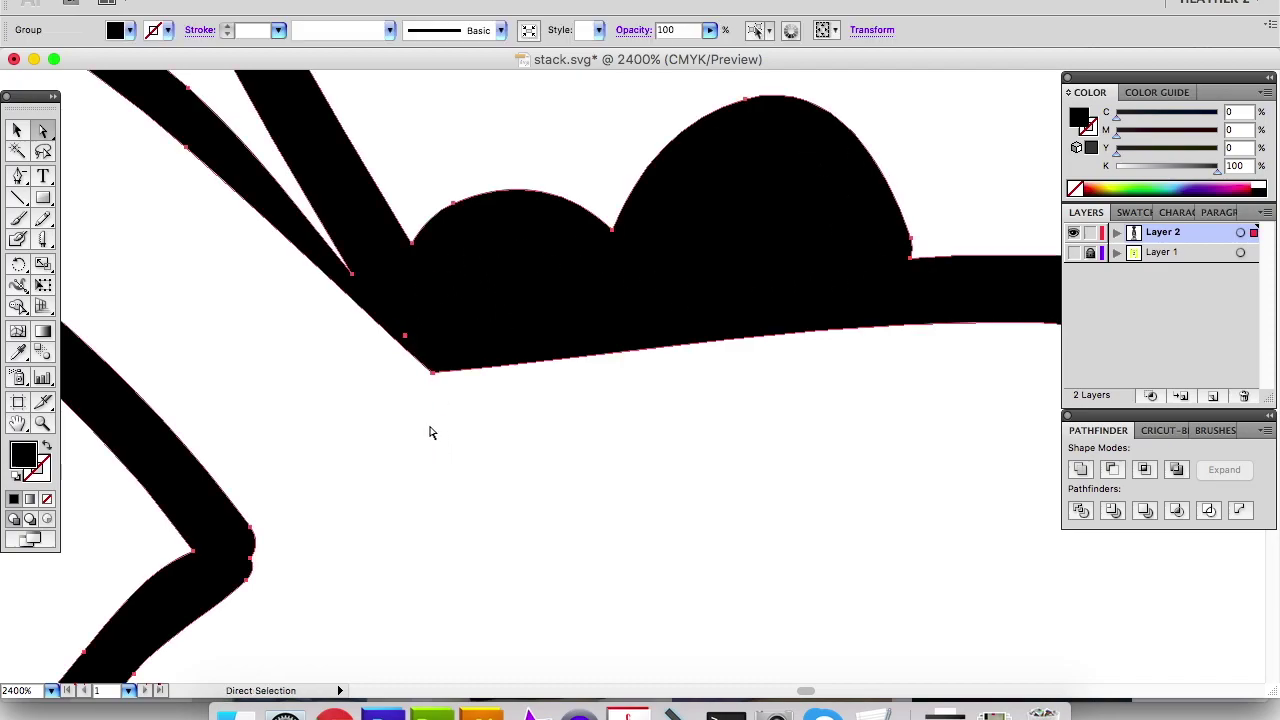
pyautogui.click(404, 336)
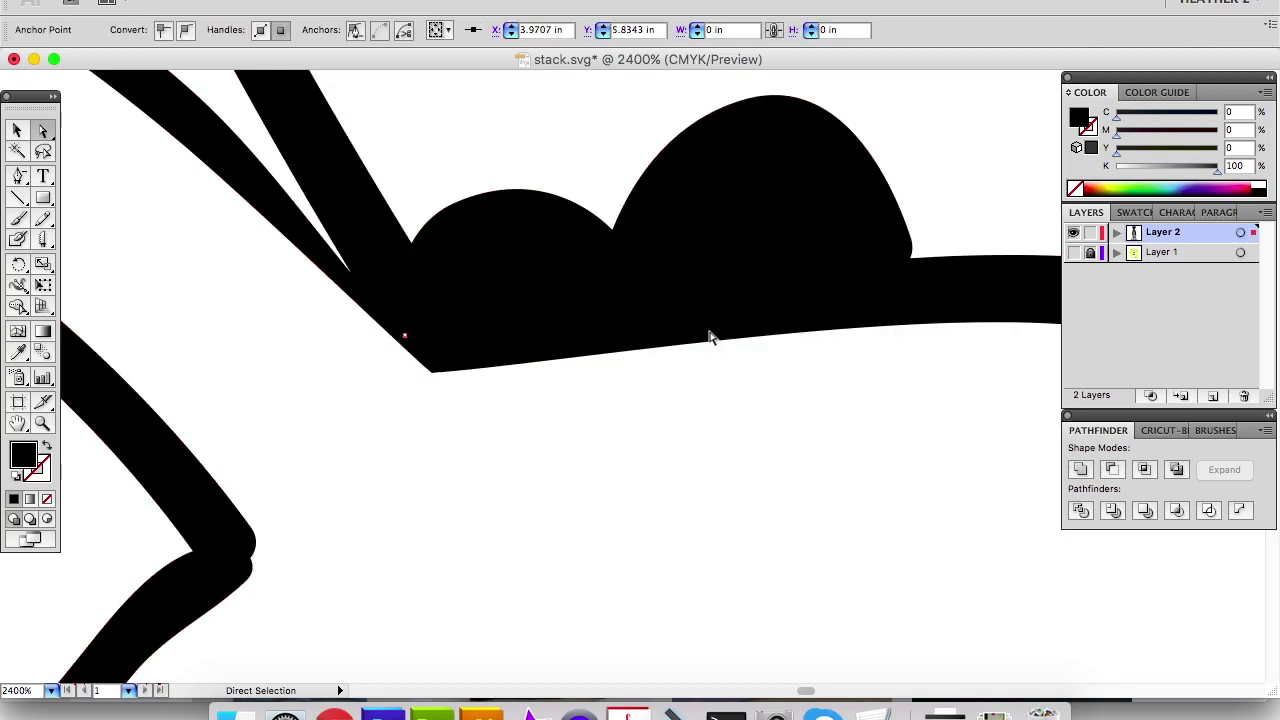
pyautogui.click(411, 368)
pyautogui.click(405, 337)
pyautogui.click(407, 364)
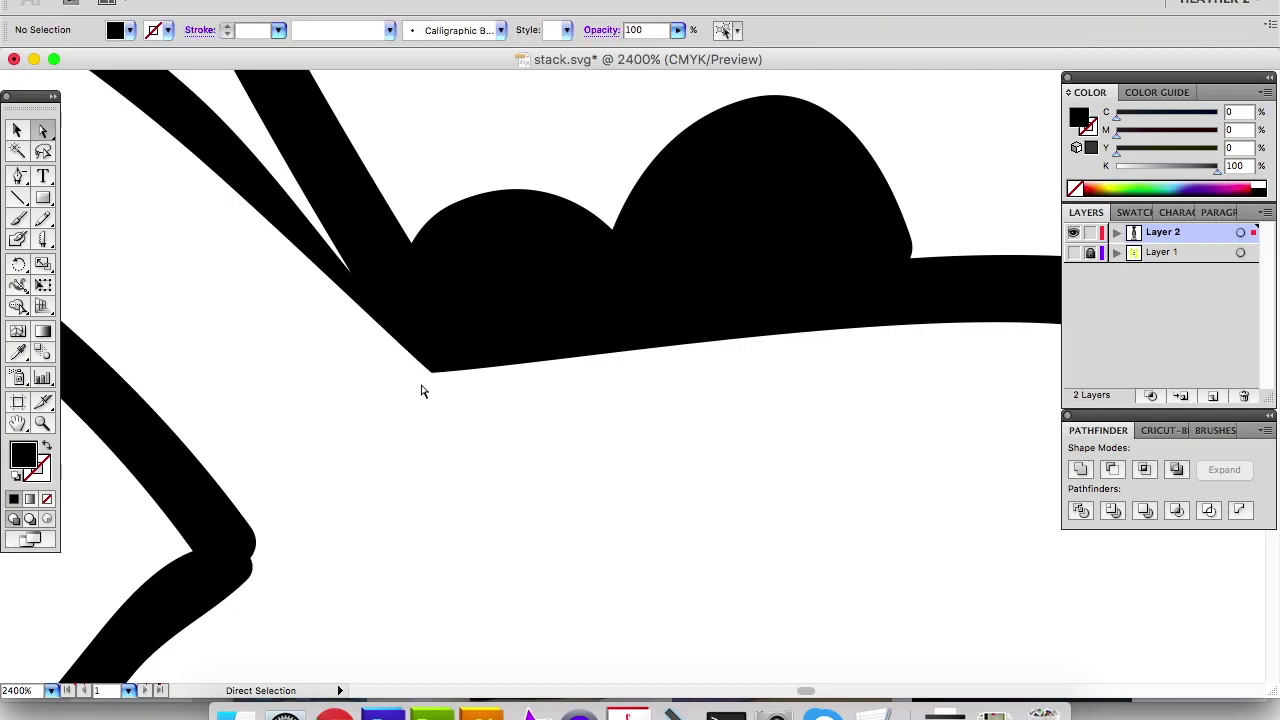
# Try to smooth the jagged lower tip of the fox's left inner ear by repositioning its anchor point and direction handle.
pyautogui.keyDown('super'); pyautogui.click(421, 377); pyautogui.keyUp('super')
pyautogui.moveTo(389, 560); pyautogui.dragTo(505, 386)
pyautogui.moveTo(448, 472); pyautogui.dragTo(595, 380)
pyautogui.moveTo(471, 415); pyautogui.dragTo(627, 301)
pyautogui.moveTo(480, 439); pyautogui.dragTo(545, 312)
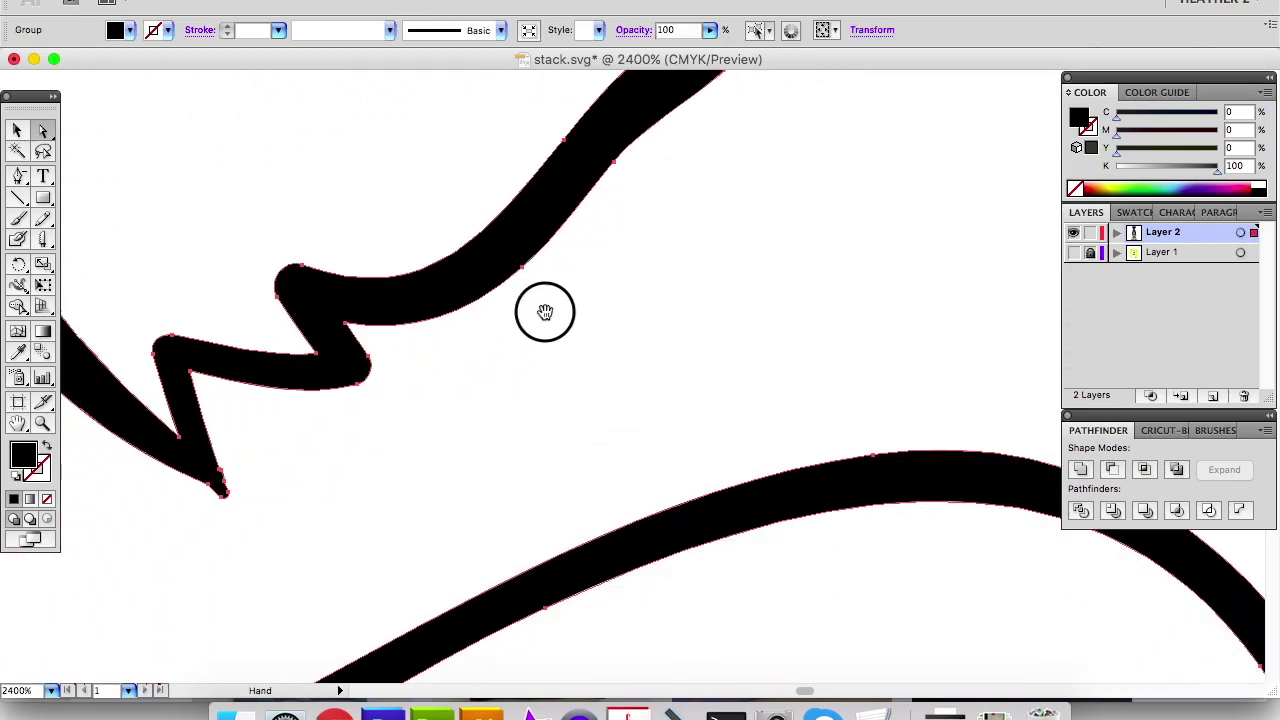
pyautogui.moveTo(286, 409); pyautogui.dragTo(351, 429)
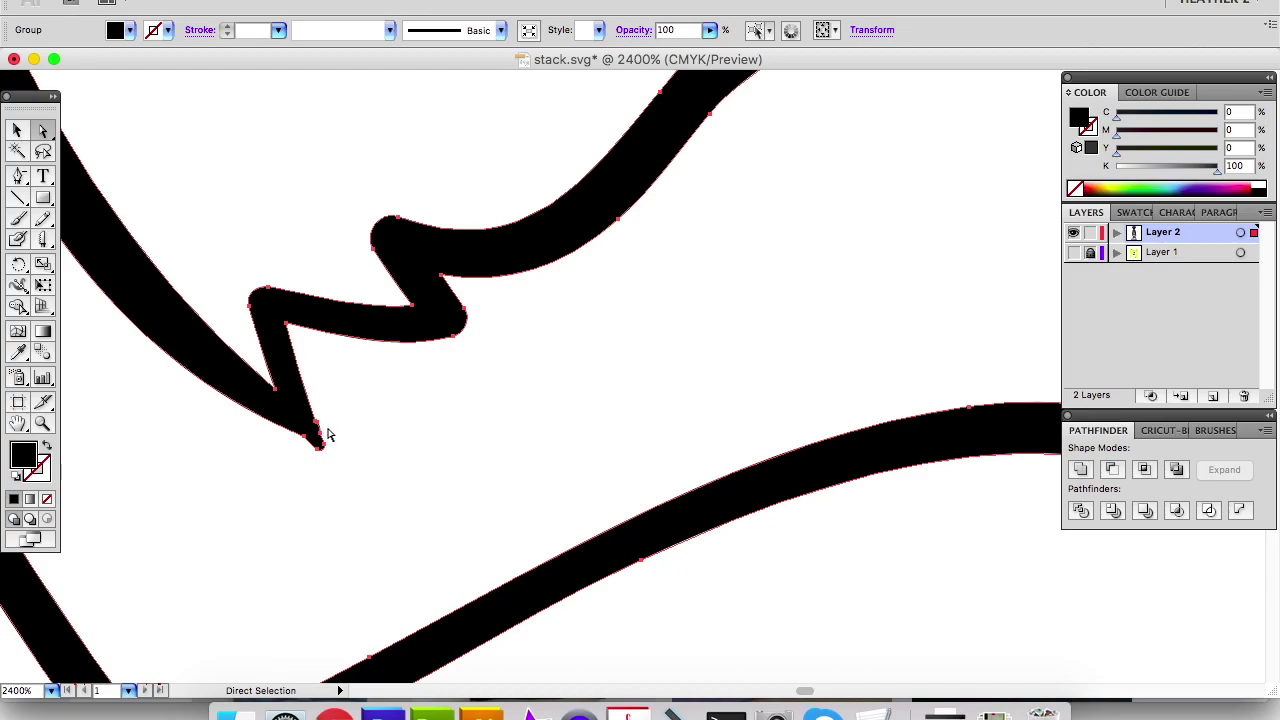
pyautogui.press('super+equal')
pyautogui.press('super+equal')
pyautogui.moveTo(195, 464); pyautogui.dragTo(525, 346)
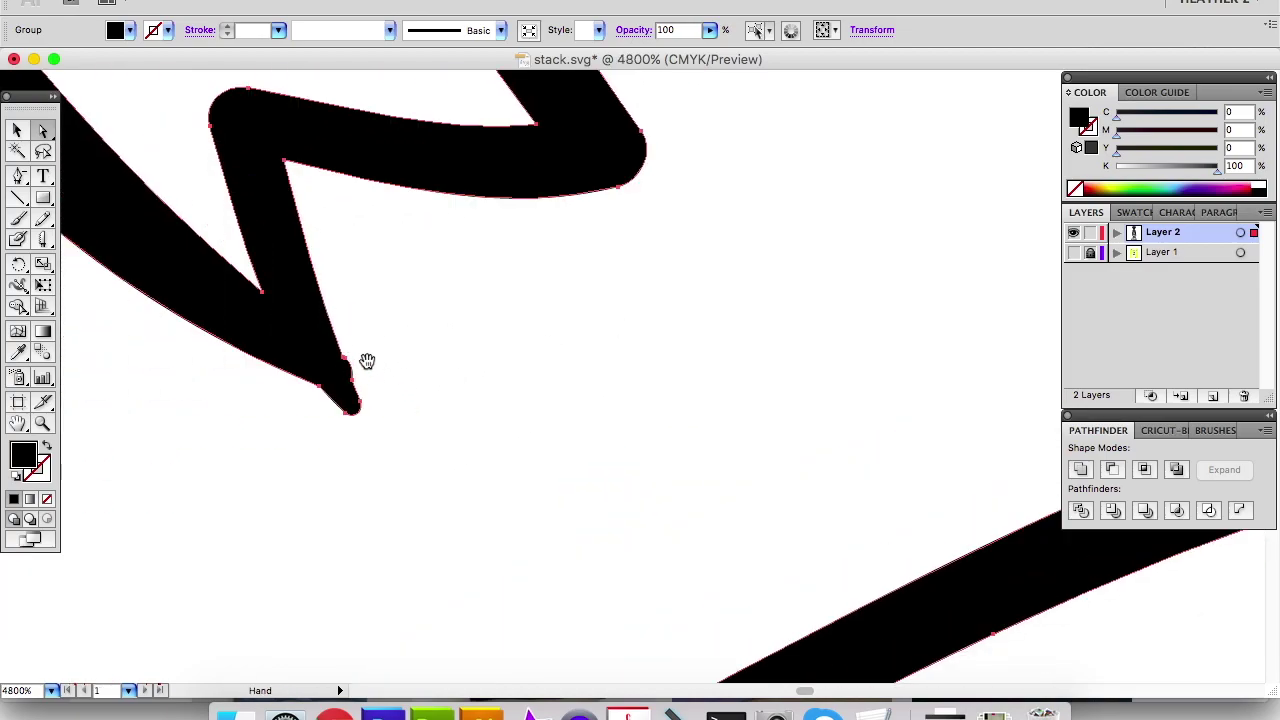
pyautogui.moveTo(378, 363); pyautogui.dragTo(410, 373)
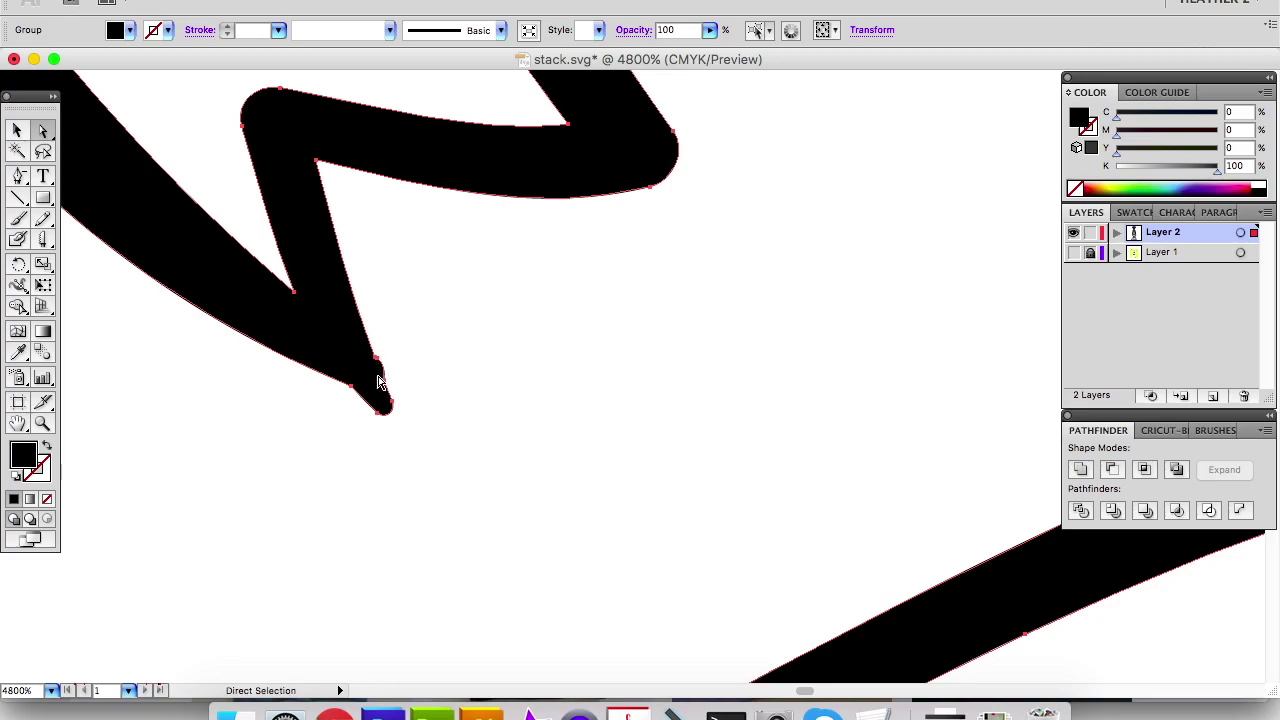
pyautogui.moveTo(377, 358); pyautogui.dragTo(389, 352)
pyautogui.press('super+z')
pyautogui.click(373, 358)
pyautogui.click(376, 358)
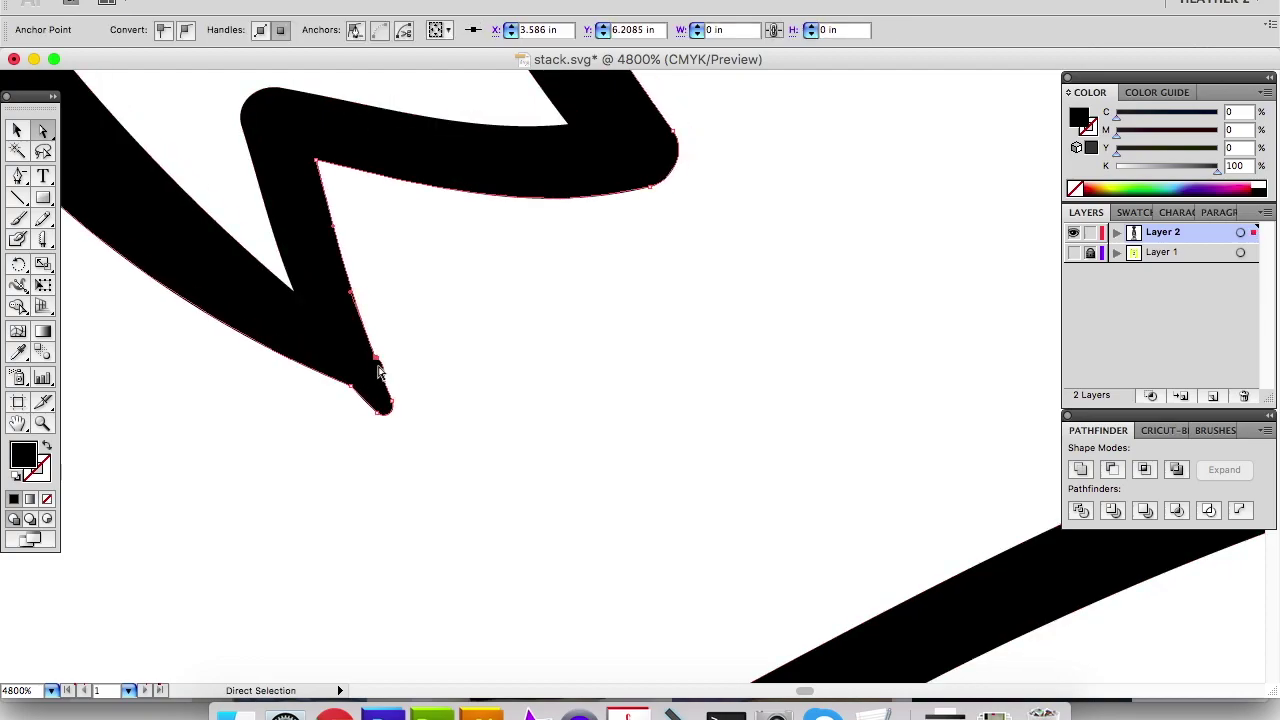
pyautogui.click(384, 365)
# Try to delete the surplus anchor points at the lower tip of the fox's left inner ear.
pyautogui.press('-')
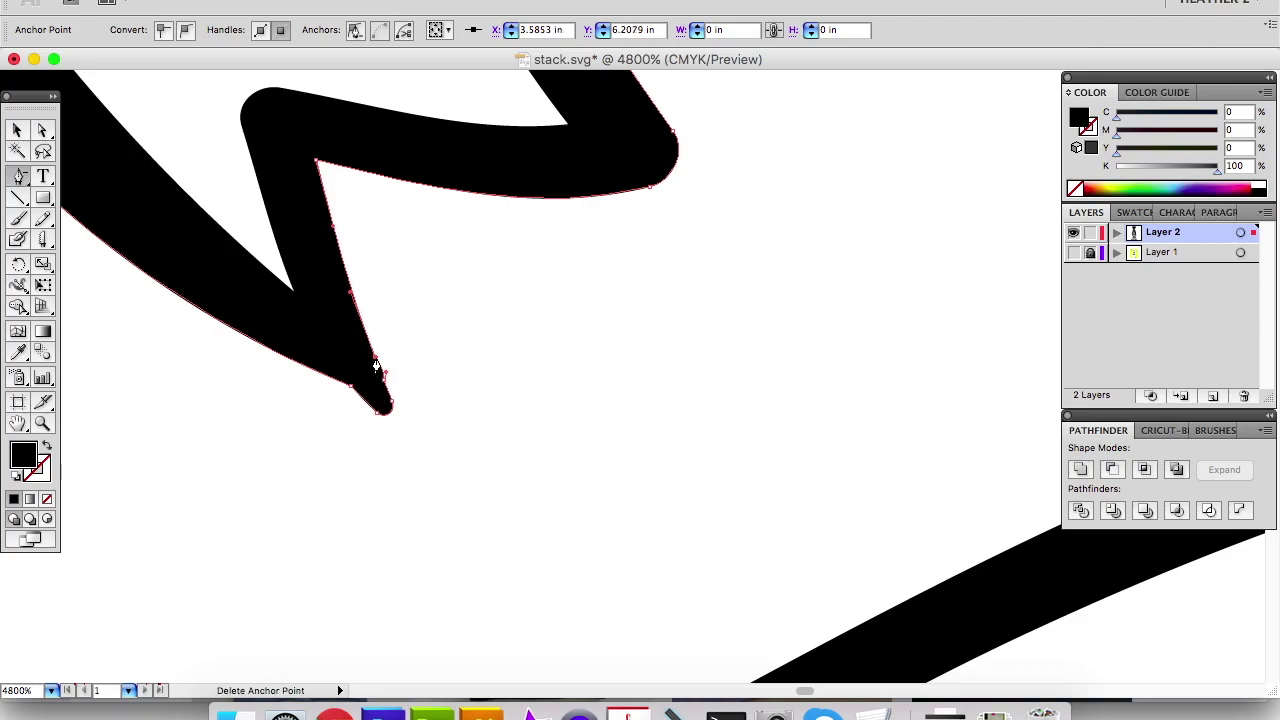
pyautogui.click(376, 362)
pyautogui.click(388, 406)
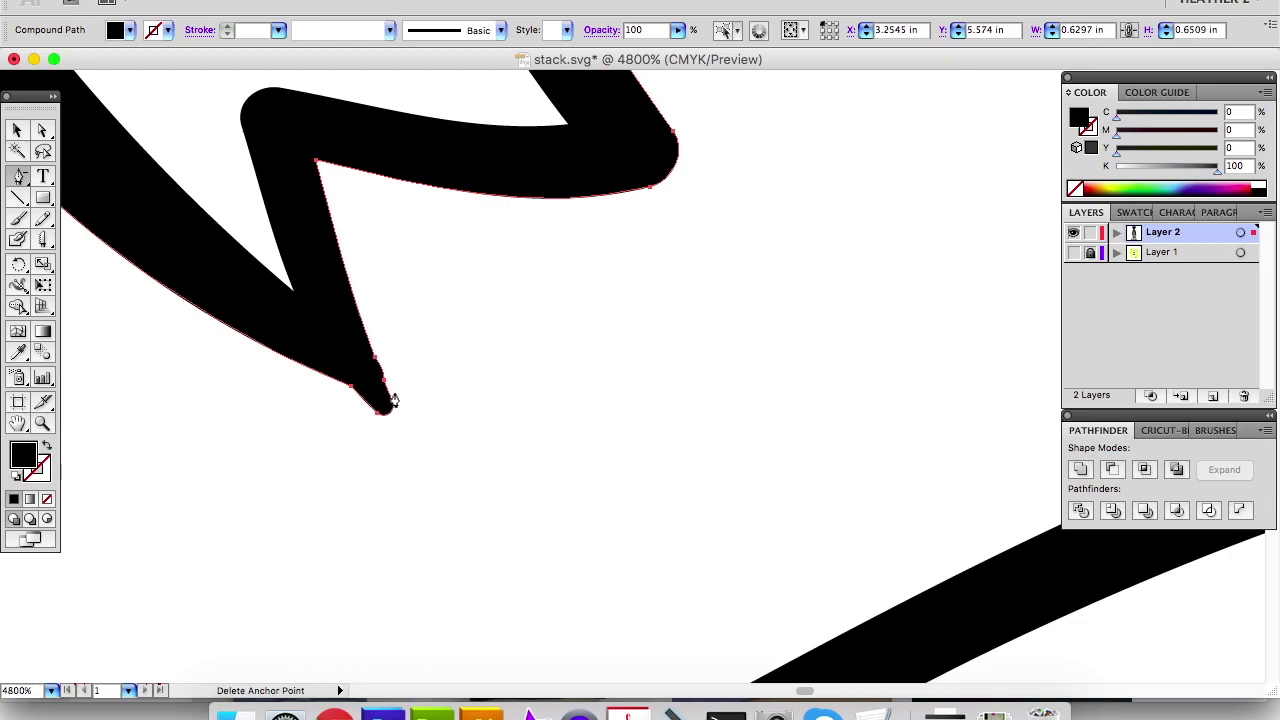
# Try deleting the anchor point where the owl's left wing line meets the fox's ear, and undo the deletion.
pyautogui.hscroll(-10, 351, 434)
pyautogui.scroll(3, 534, 443)
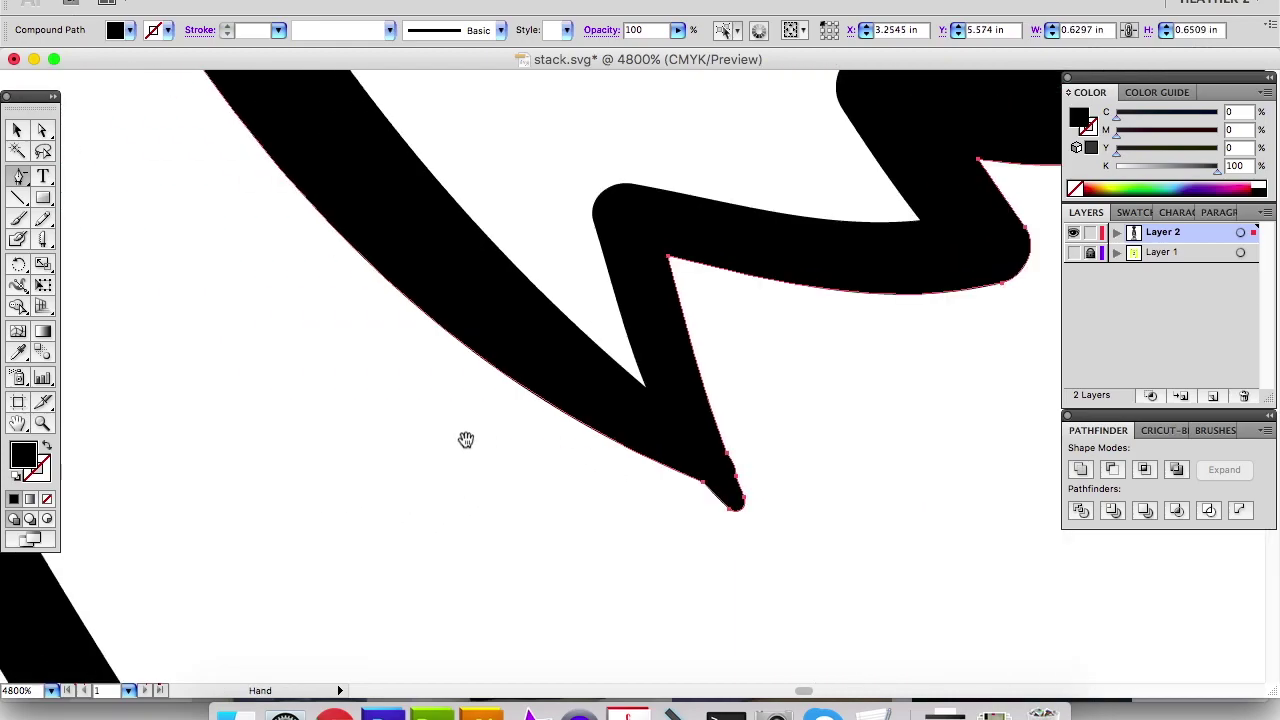
pyautogui.press('super+a')
pyautogui.moveTo(459, 365); pyautogui.dragTo(651, 653)
pyautogui.moveTo(453, 454)
pyautogui.mouseDown()
pyautogui.moveTo(423, 506)
pyautogui.moveTo(466, 634)
pyautogui.mouseUp()
pyautogui.moveTo(386, 431)
pyautogui.mouseDown()
pyautogui.moveTo(429, 613)
pyautogui.moveTo(391, 571)
pyautogui.moveTo(386, 451)
pyautogui.moveTo(451, 531)
pyautogui.mouseUp()
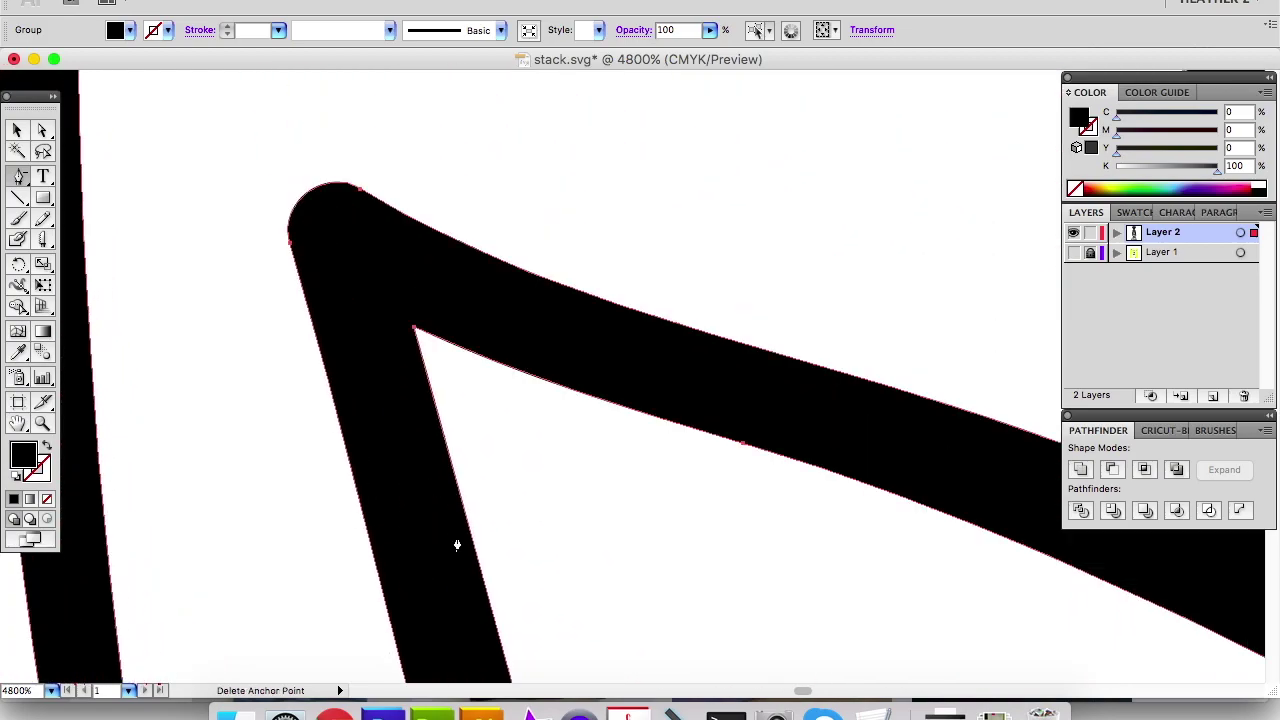
pyautogui.press('super+minus')
pyautogui.press('super+minus')
pyautogui.press('super+minus')
pyautogui.moveTo(818, 316); pyautogui.dragTo(437, 323)
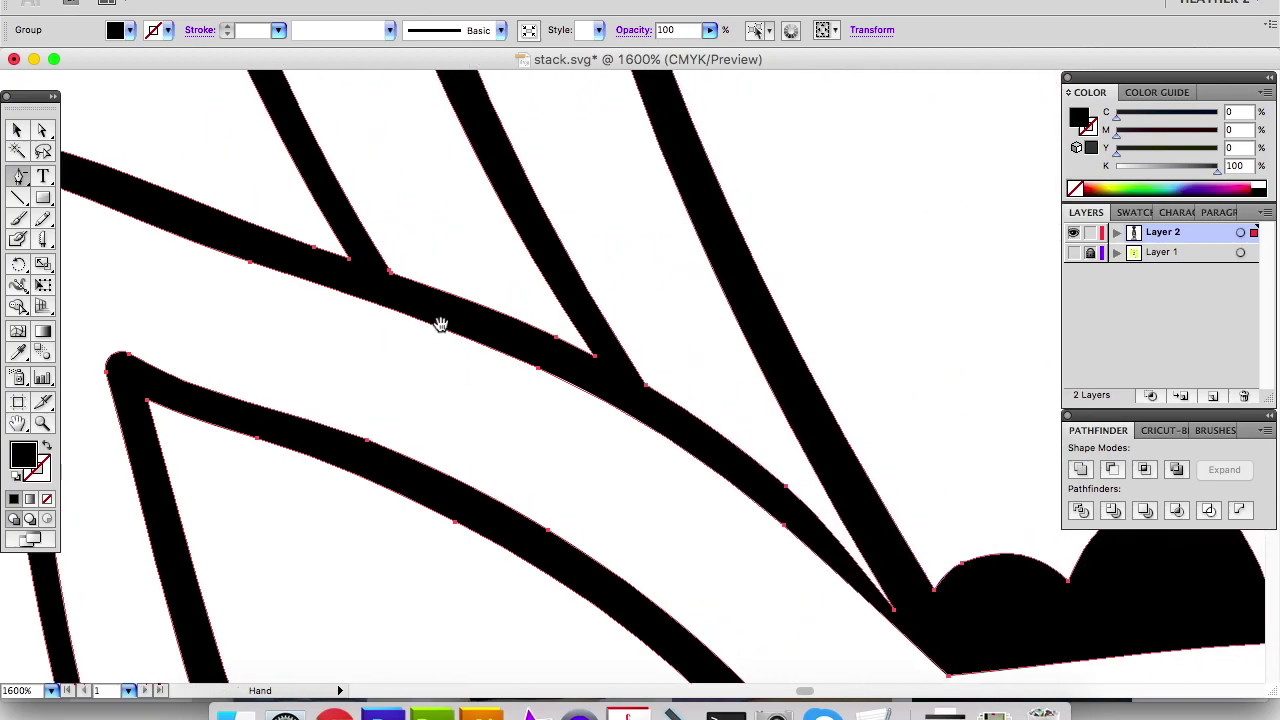
pyautogui.keyDown('super'); pyautogui.click(389, 273); pyautogui.keyUp('super')
pyautogui.click(391, 284)
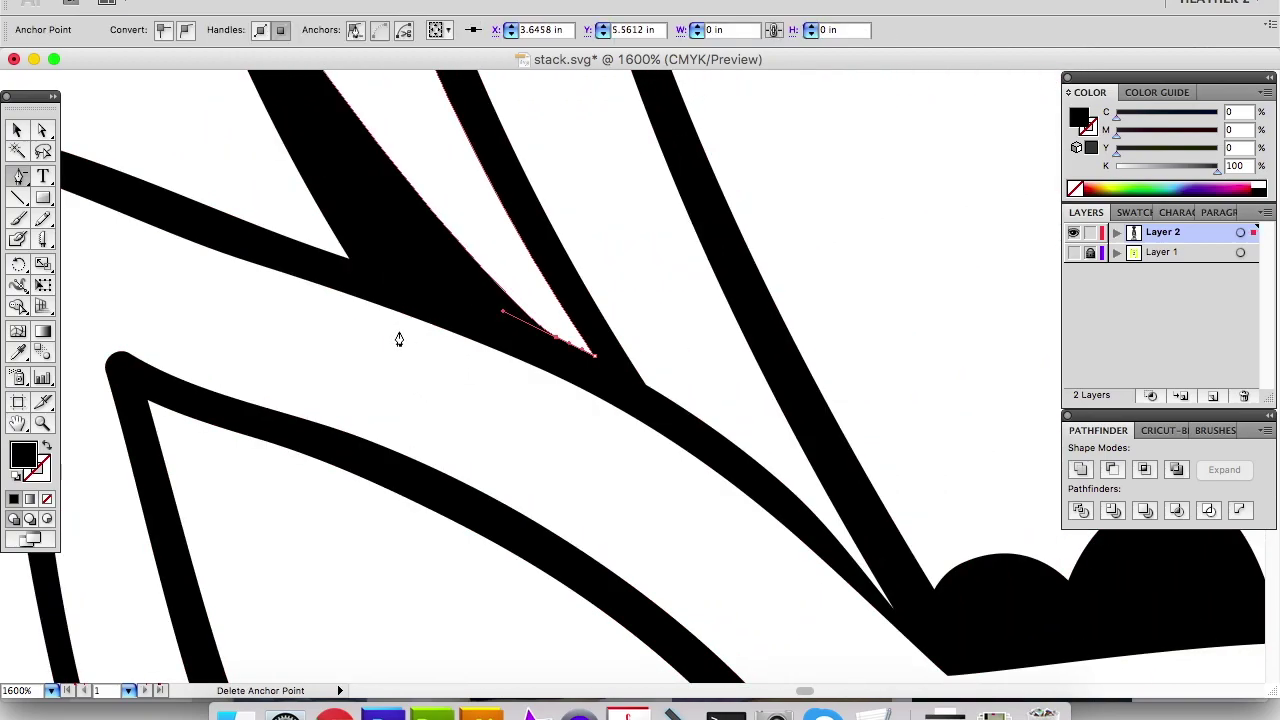
pyautogui.press('super+z')
# Reposition the anchor point at the wing gap's corner on the fox's ear line to clean up that junction.
pyautogui.press('a')
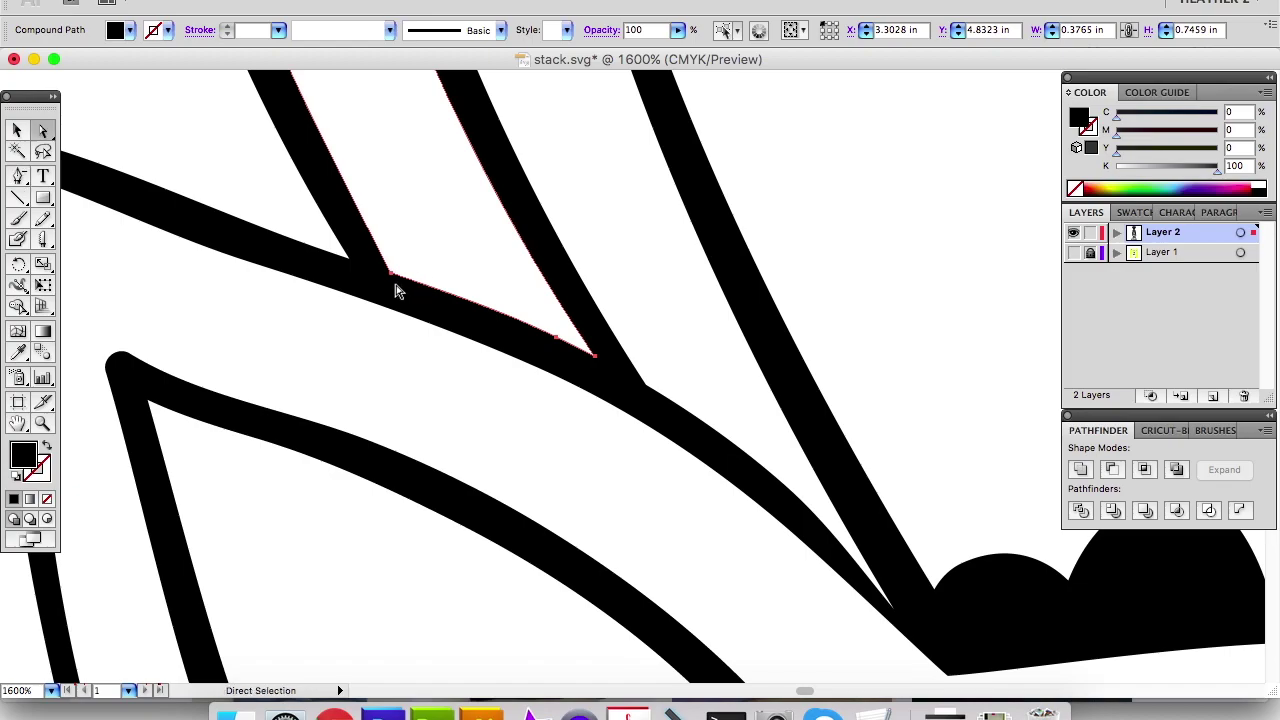
pyautogui.click(392, 279)
pyautogui.scroll(3, 420, 300)
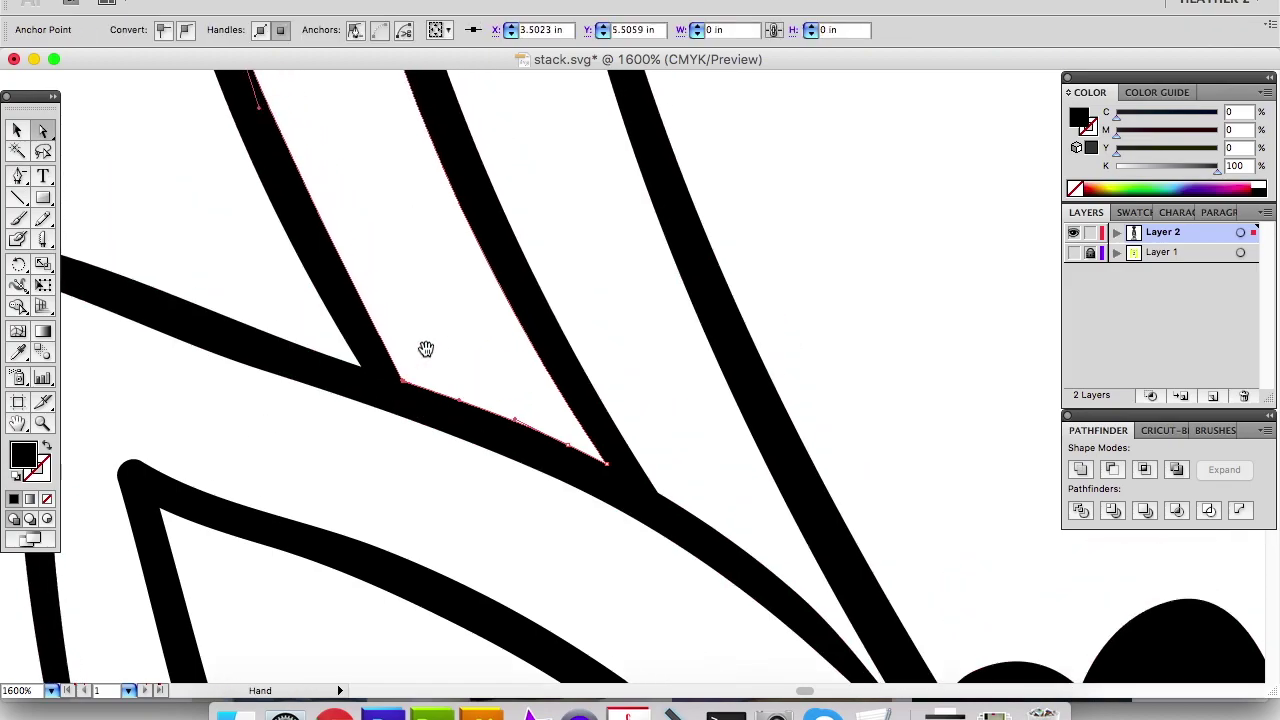
pyautogui.moveTo(405, 380); pyautogui.dragTo(396, 372)
pyautogui.moveTo(372, 320); pyautogui.dragTo(344, 289)
# Delete the surplus anchor point where the rabbit's rounded leg meets the owl's head feathers and restore the leg's inner curve with its direction handle.
pyautogui.moveTo(577, 247)
pyautogui.mouseDown()
pyautogui.moveTo(526, 340)
pyautogui.moveTo(523, 451)
pyautogui.moveTo(530, 421)
pyautogui.mouseUp()
pyautogui.press('v')
pyautogui.keyDown('super'); pyautogui.click(528, 422); pyautogui.keyUp('super')
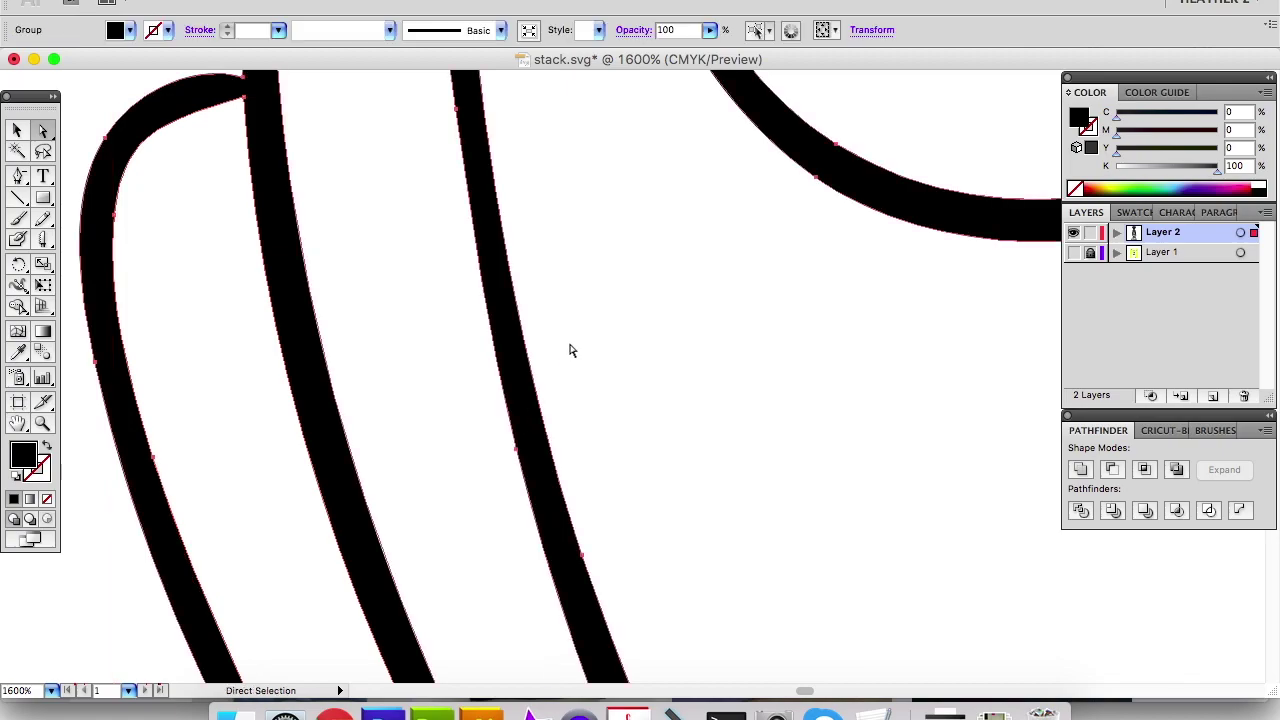
pyautogui.moveTo(573, 447); pyautogui.dragTo(466, 154)
pyautogui.moveTo(520, 345)
pyautogui.mouseDown()
pyautogui.moveTo(531, 542)
pyautogui.moveTo(509, 354)
pyautogui.moveTo(549, 334)
pyautogui.moveTo(258, 495)
pyautogui.mouseUp()
pyautogui.moveTo(667, 379)
pyautogui.mouseDown()
pyautogui.moveTo(300, 429)
pyautogui.moveTo(140, 510)
pyautogui.mouseUp()
pyautogui.moveTo(631, 389)
pyautogui.mouseDown()
pyautogui.moveTo(435, 394)
pyautogui.moveTo(363, 511)
pyautogui.moveTo(437, 434)
pyautogui.moveTo(334, 543)
pyautogui.mouseUp()
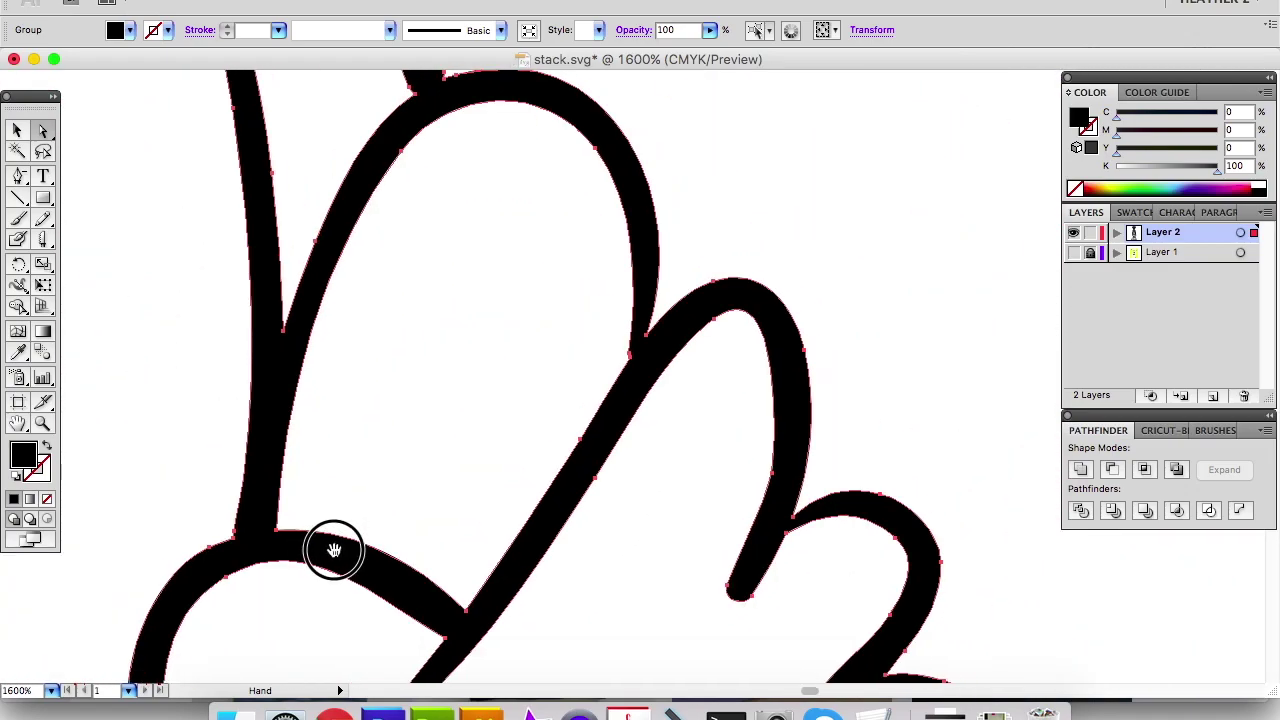
pyautogui.moveTo(658, 356); pyautogui.dragTo(494, 294)
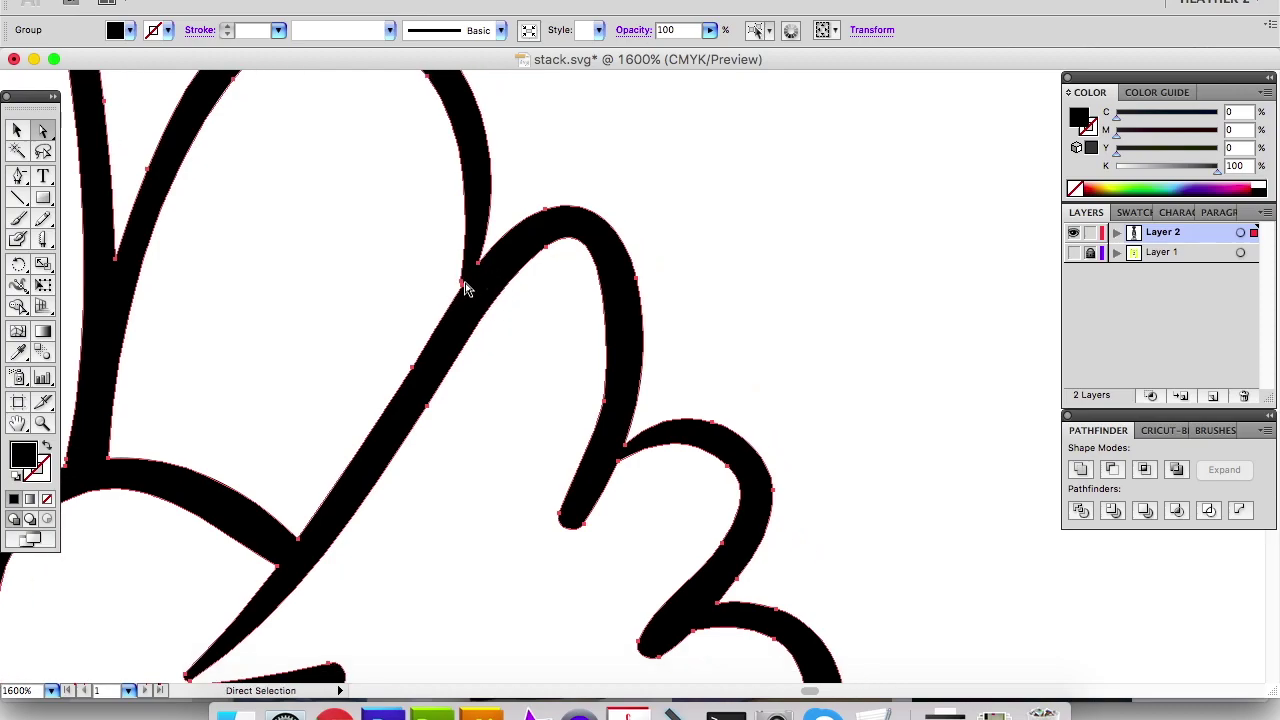
pyautogui.press('-')
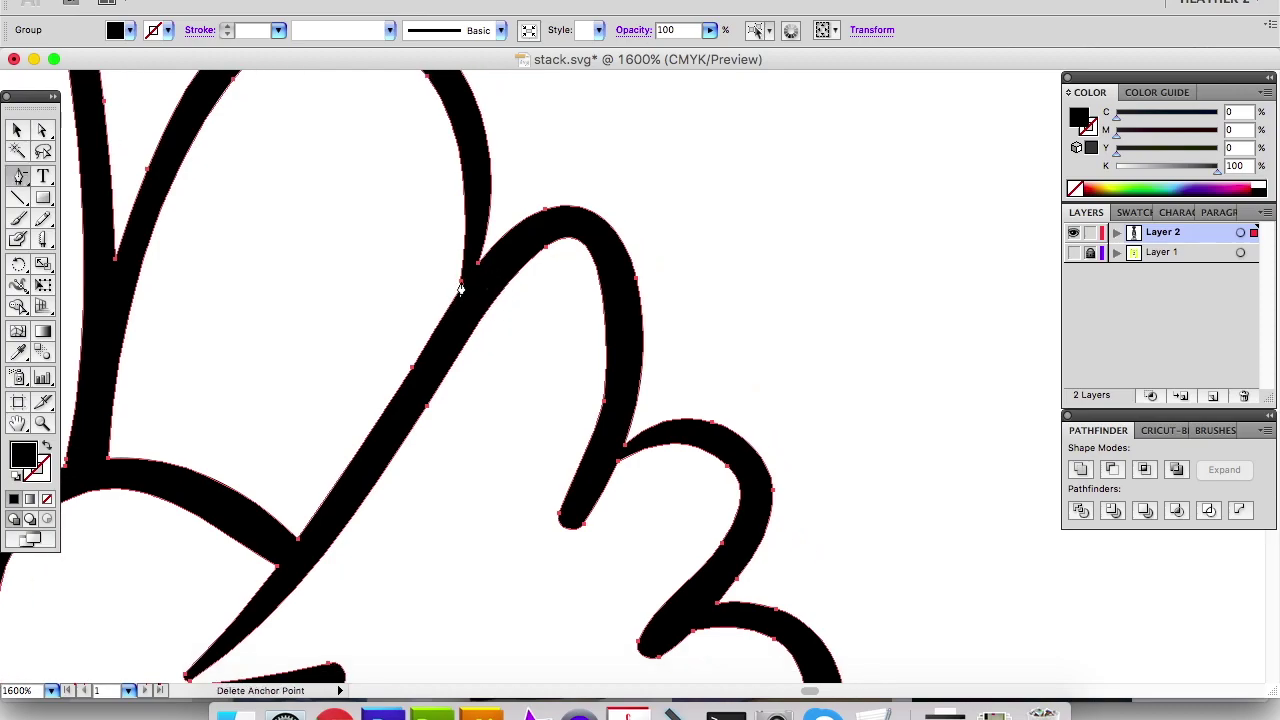
pyautogui.click(460, 287)
pyautogui.press('a')
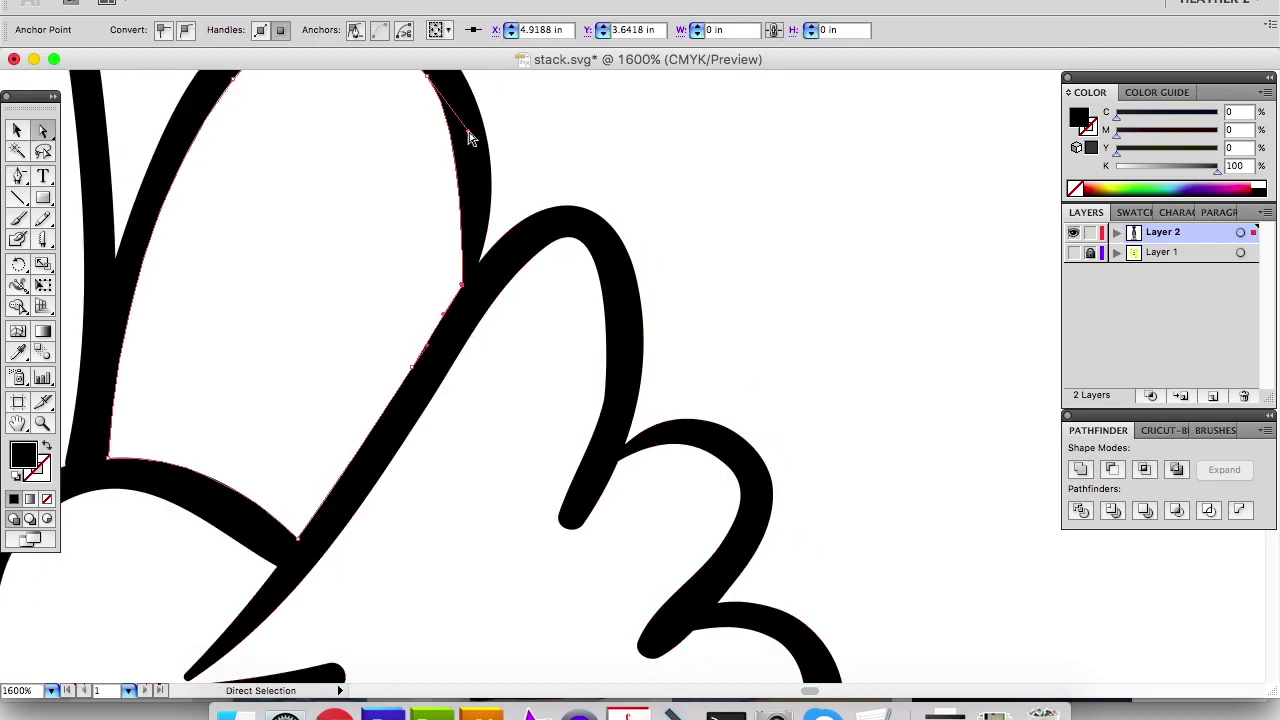
pyautogui.click(543, 126)
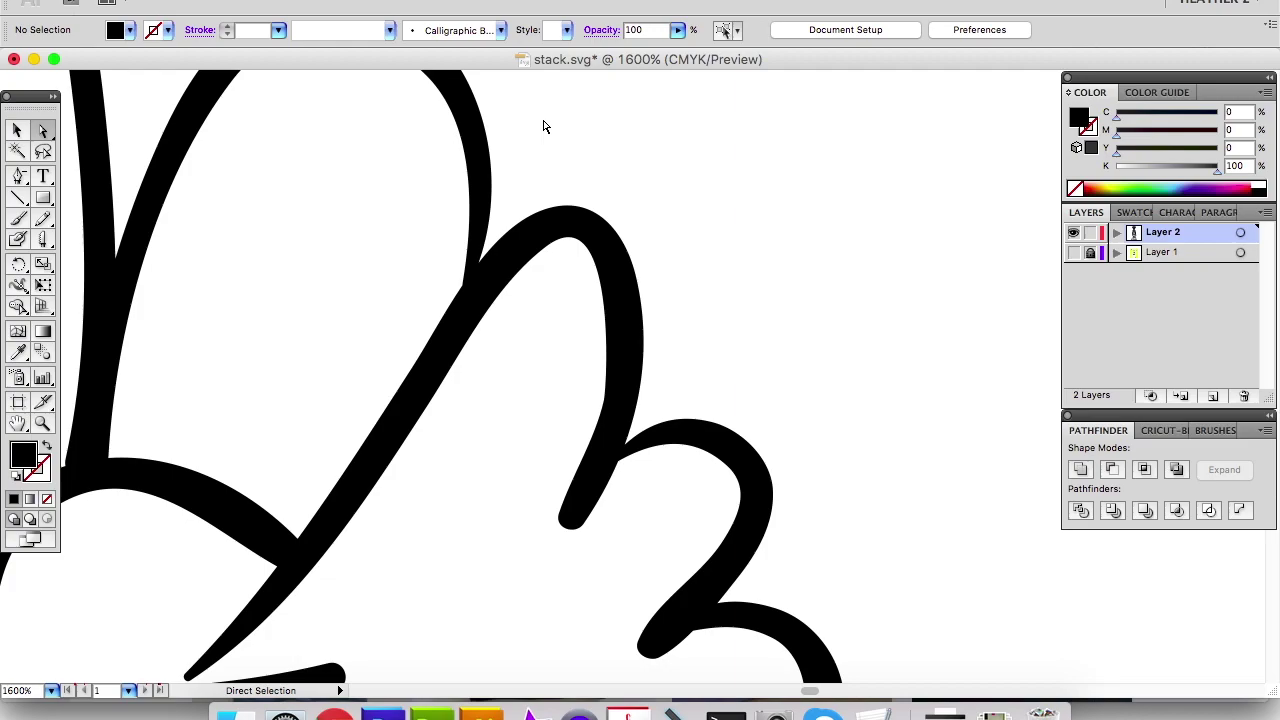
pyautogui.click(490, 210)
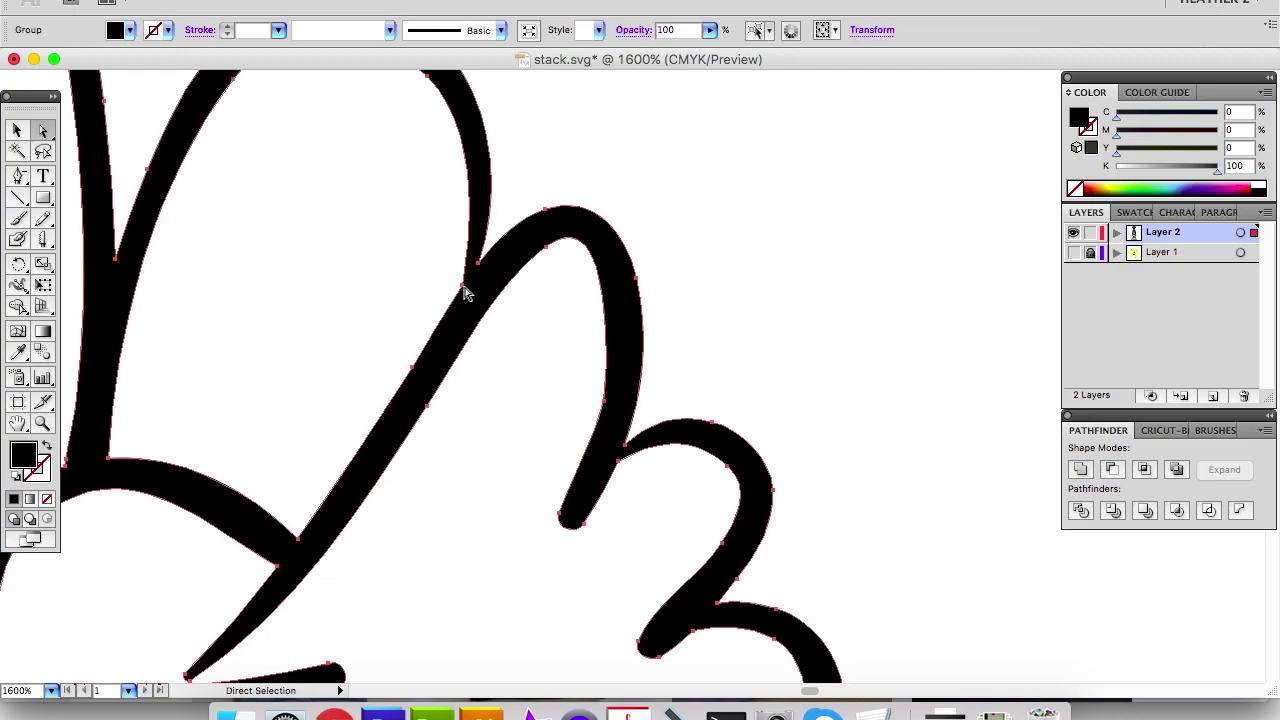
pyautogui.moveTo(471, 163)
pyautogui.mouseDown()
pyautogui.moveTo(466, 294)
pyautogui.moveTo(480, 323)
pyautogui.mouseUp()
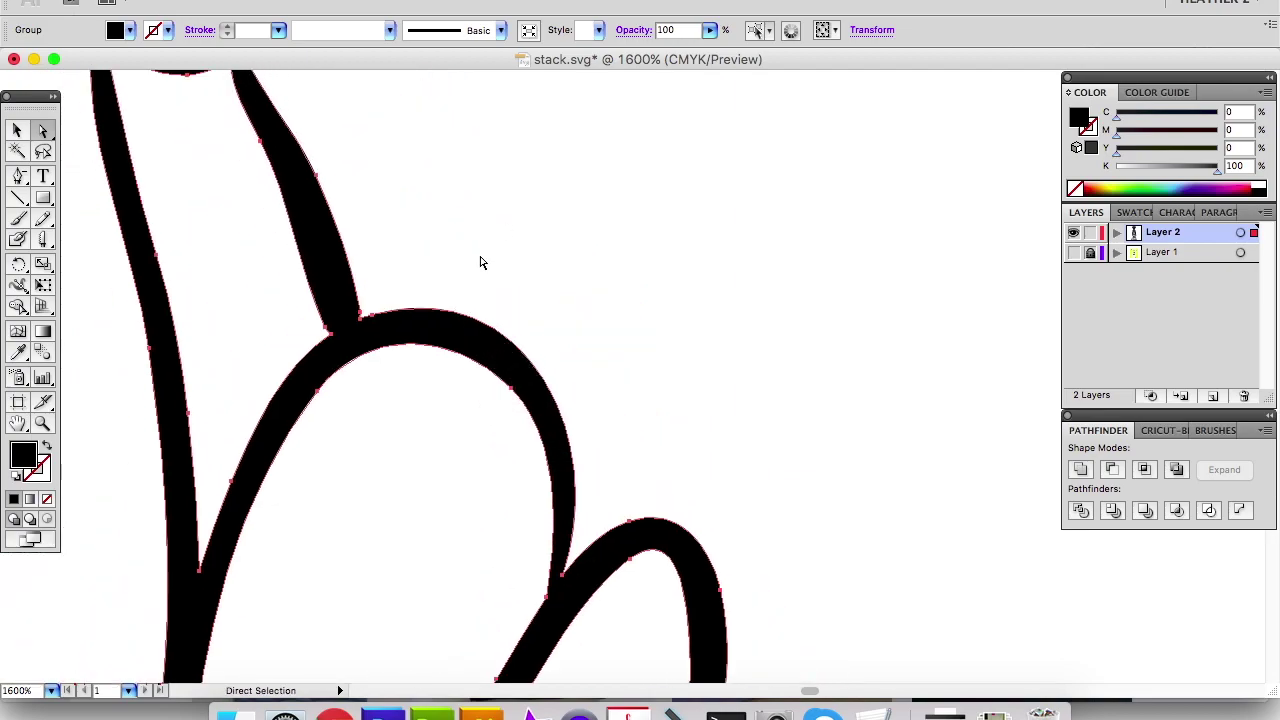
# Delete the surplus anchor point on the inner top edge of the rabbit's right paw and smooth the curve there.
pyautogui.moveTo(471, 271)
pyautogui.mouseDown()
pyautogui.moveTo(451, 303)
pyautogui.moveTo(473, 382)
pyautogui.mouseUp()
pyautogui.moveTo(439, 288); pyautogui.dragTo(483, 383)
pyautogui.moveTo(480, 234); pyautogui.dragTo(467, 341)
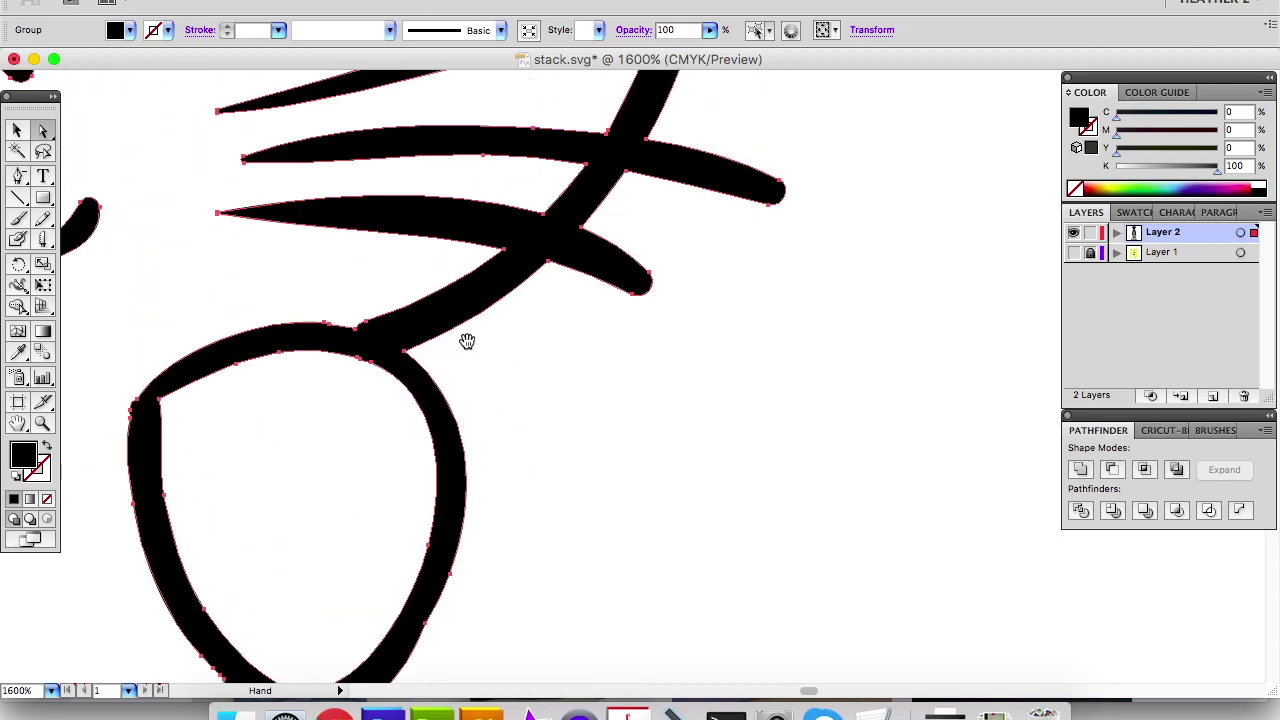
pyautogui.press('-')
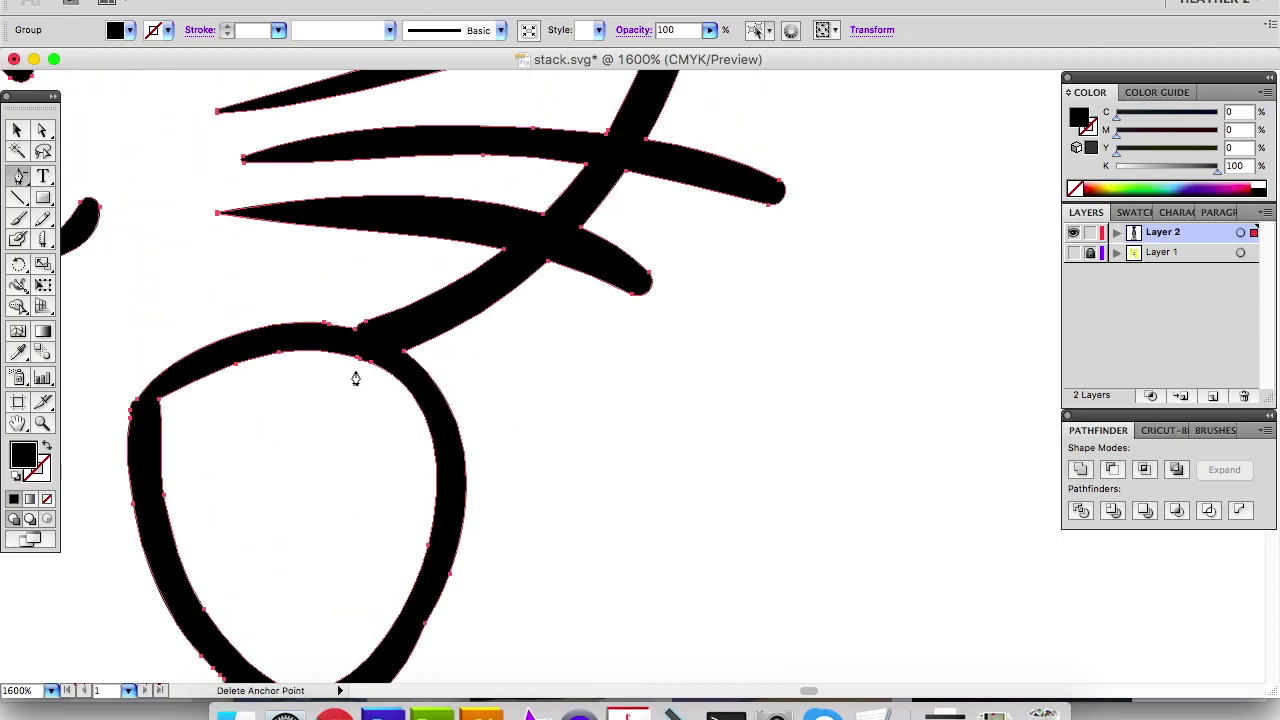
pyautogui.click(358, 360)
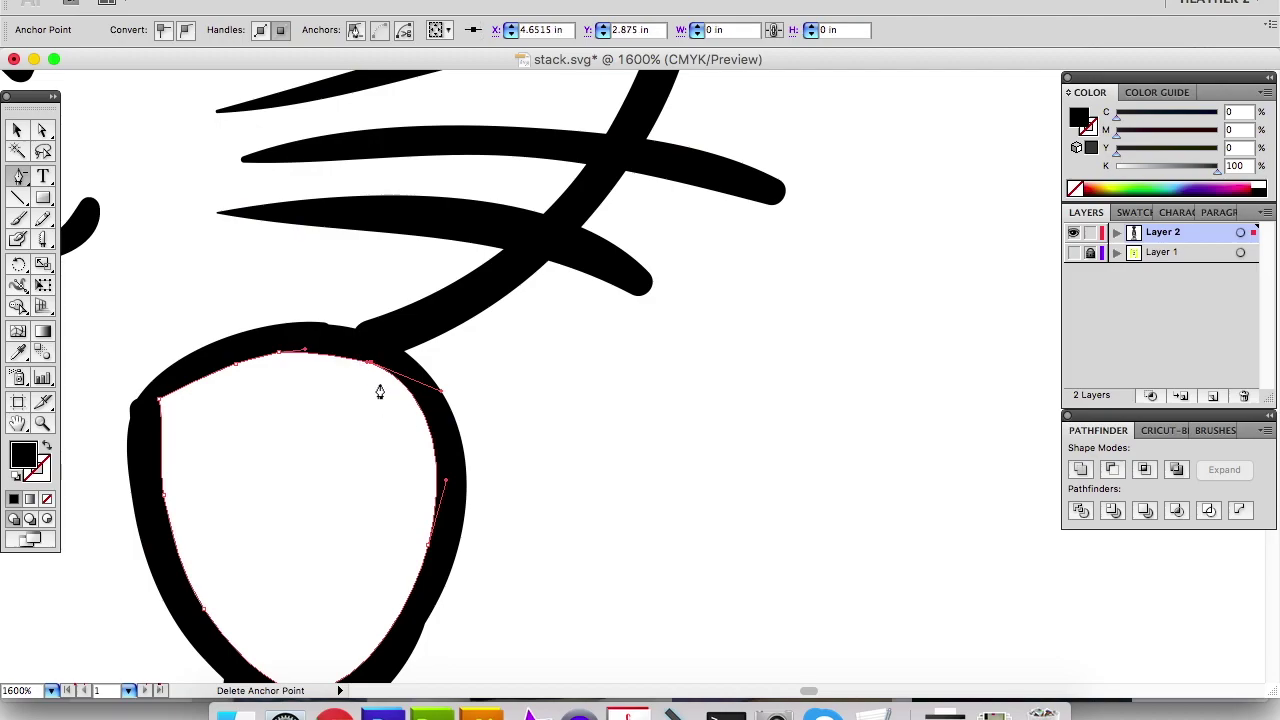
pyautogui.press('a')
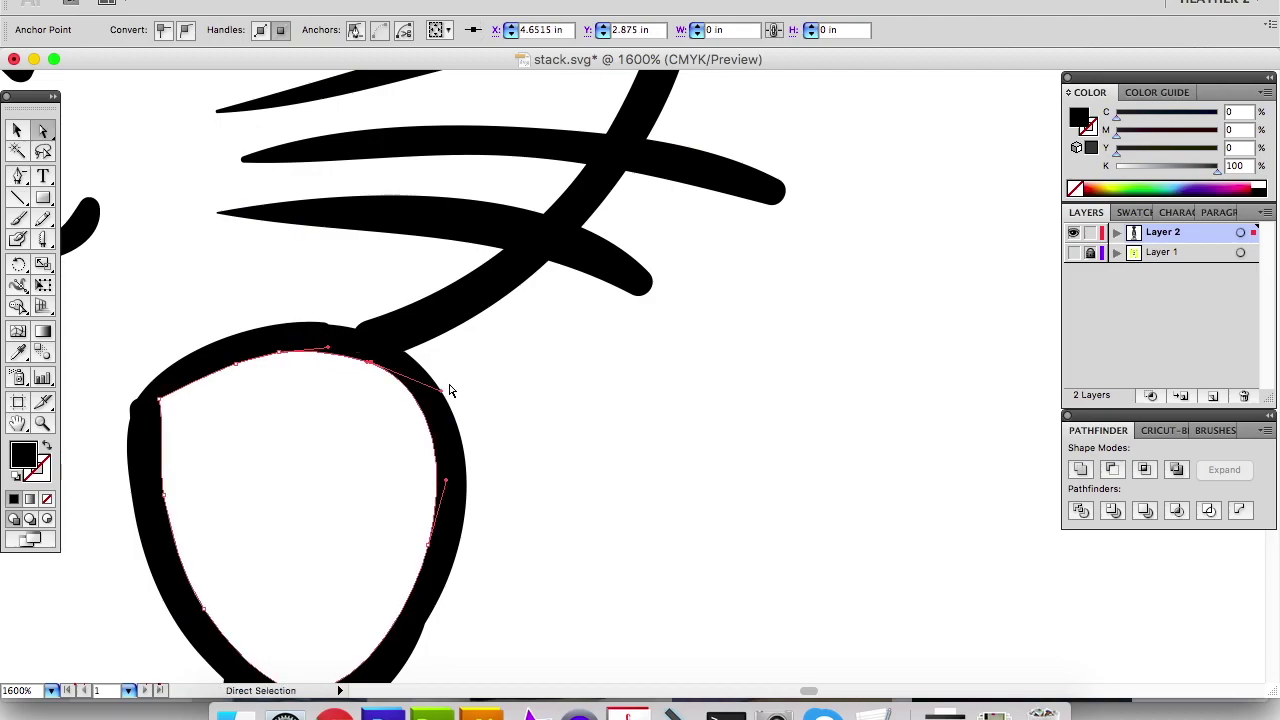
pyautogui.click(458, 370)
# Remove the tiny stray path inside the rabbit's right eye where it meets the cheek line.
pyautogui.press('super+a')
pyautogui.moveTo(520, 260); pyautogui.dragTo(542, 432)
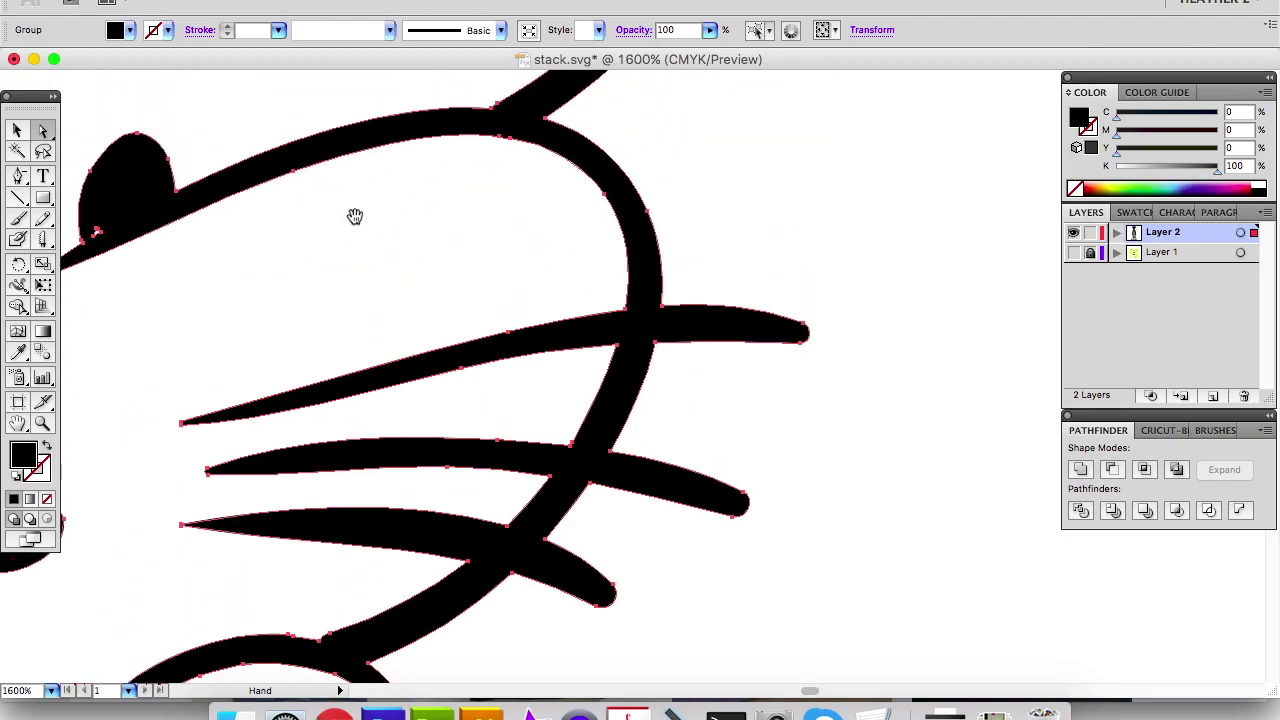
pyautogui.moveTo(194, 263); pyautogui.dragTo(445, 364)
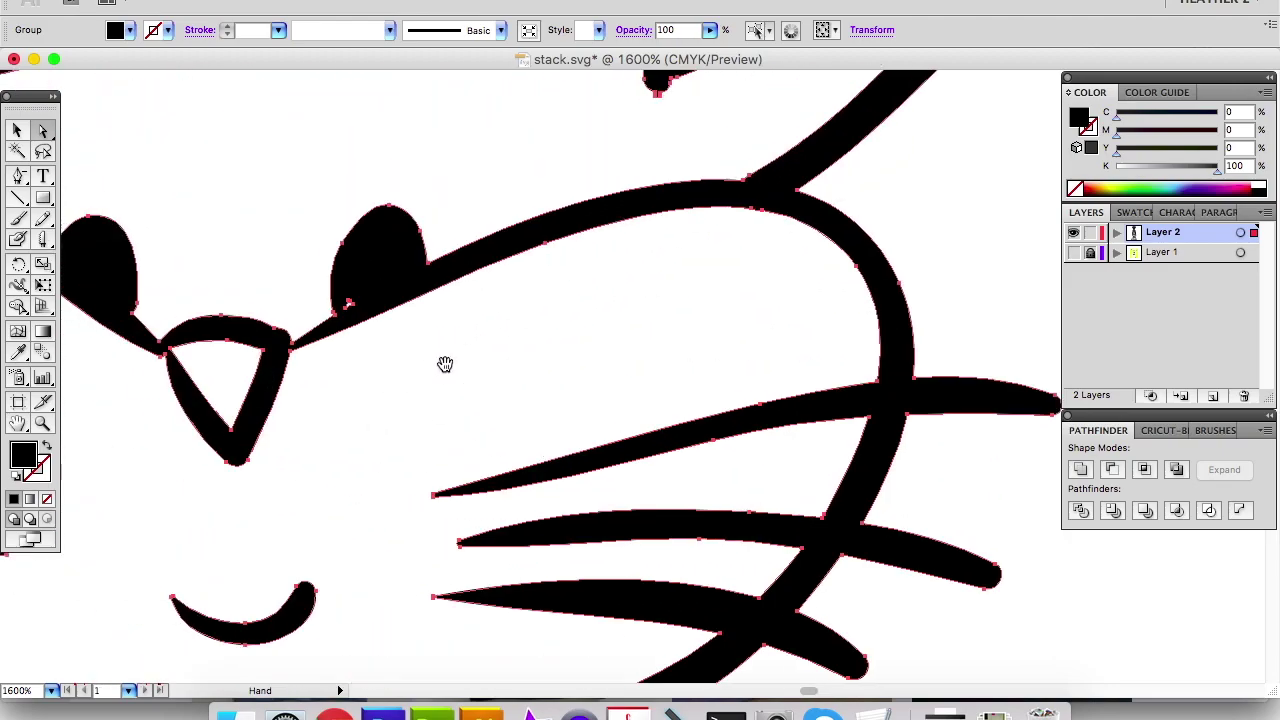
pyautogui.click(349, 305)
pyautogui.click(371, 363)
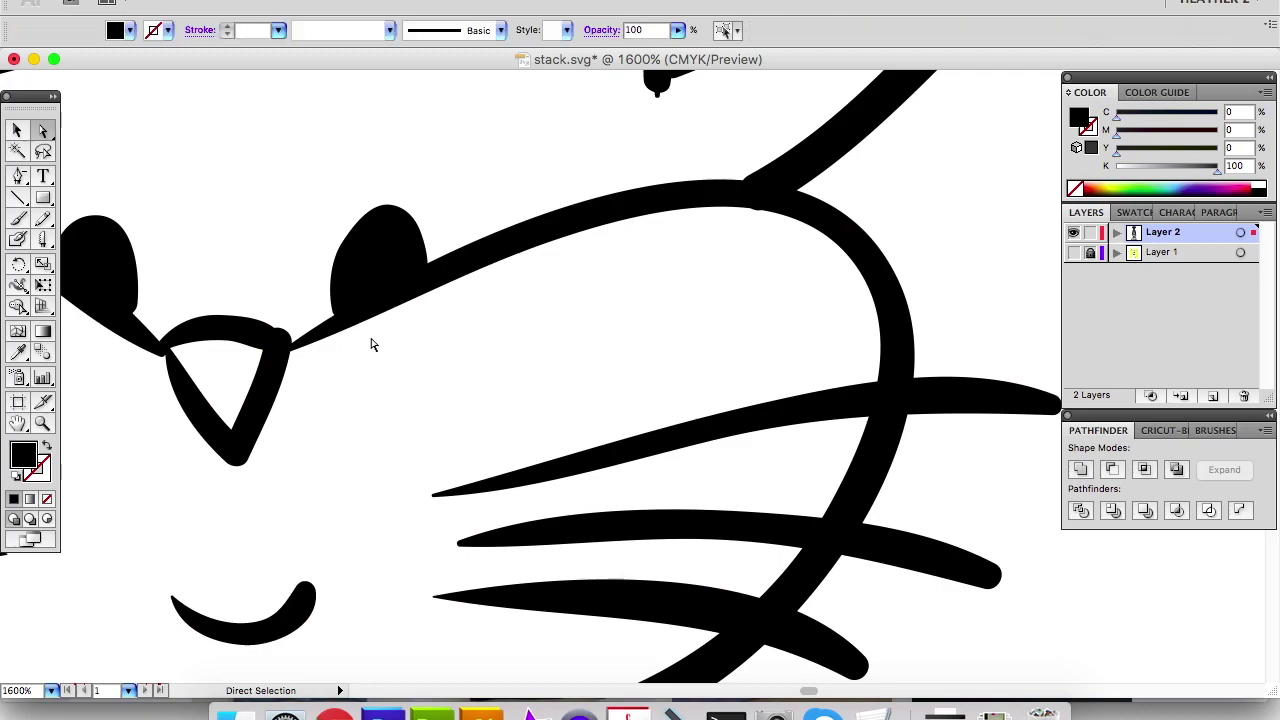
# Delete the surplus anchor points at the lower tip of the rabbit's right inner ear and adjust the remaining tip points.
pyautogui.press('super+a')
pyautogui.press('space')
pyautogui.moveTo(638, 264); pyautogui.dragTo(374, 480)
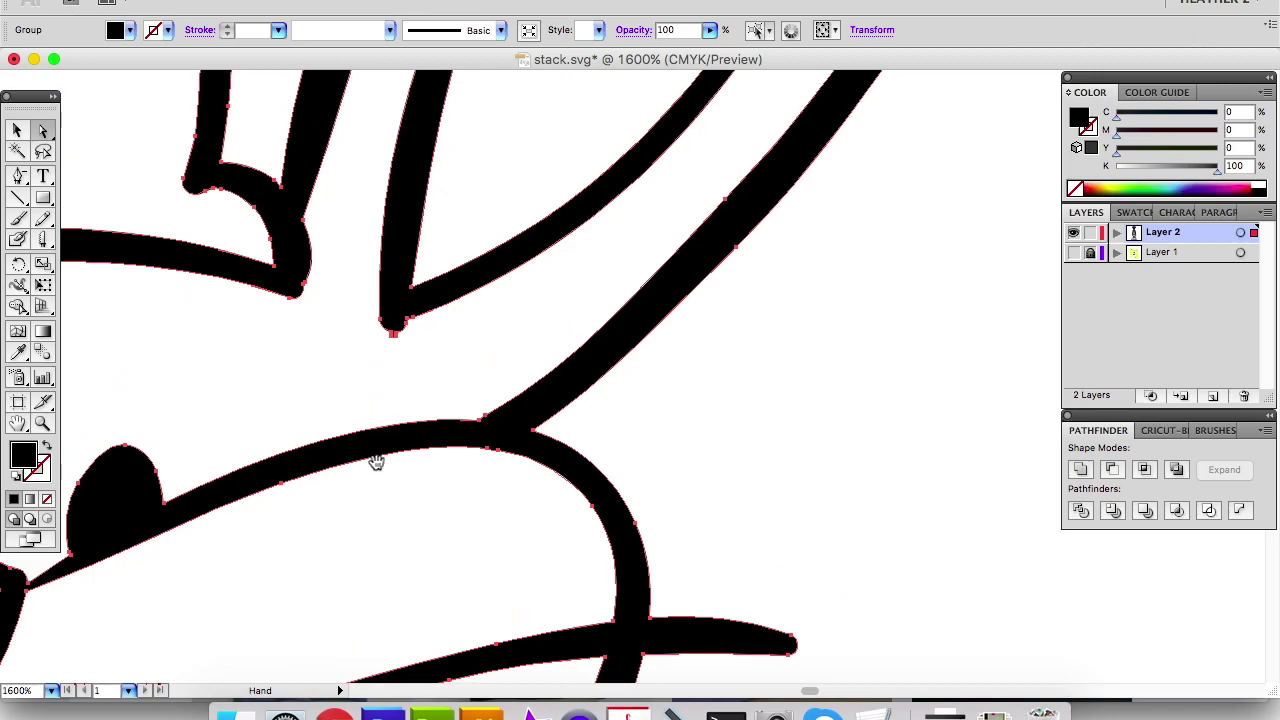
pyautogui.moveTo(540, 291); pyautogui.dragTo(381, 338)
pyautogui.click(340, 376)
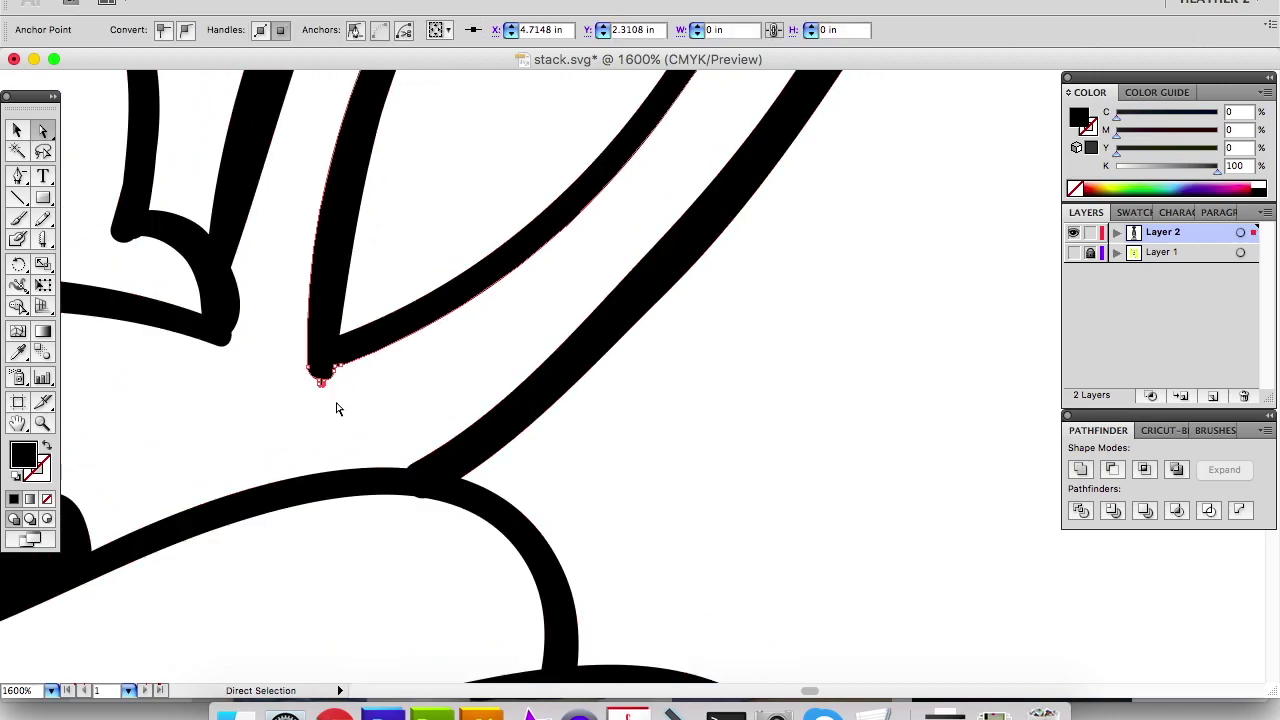
pyautogui.press('-')
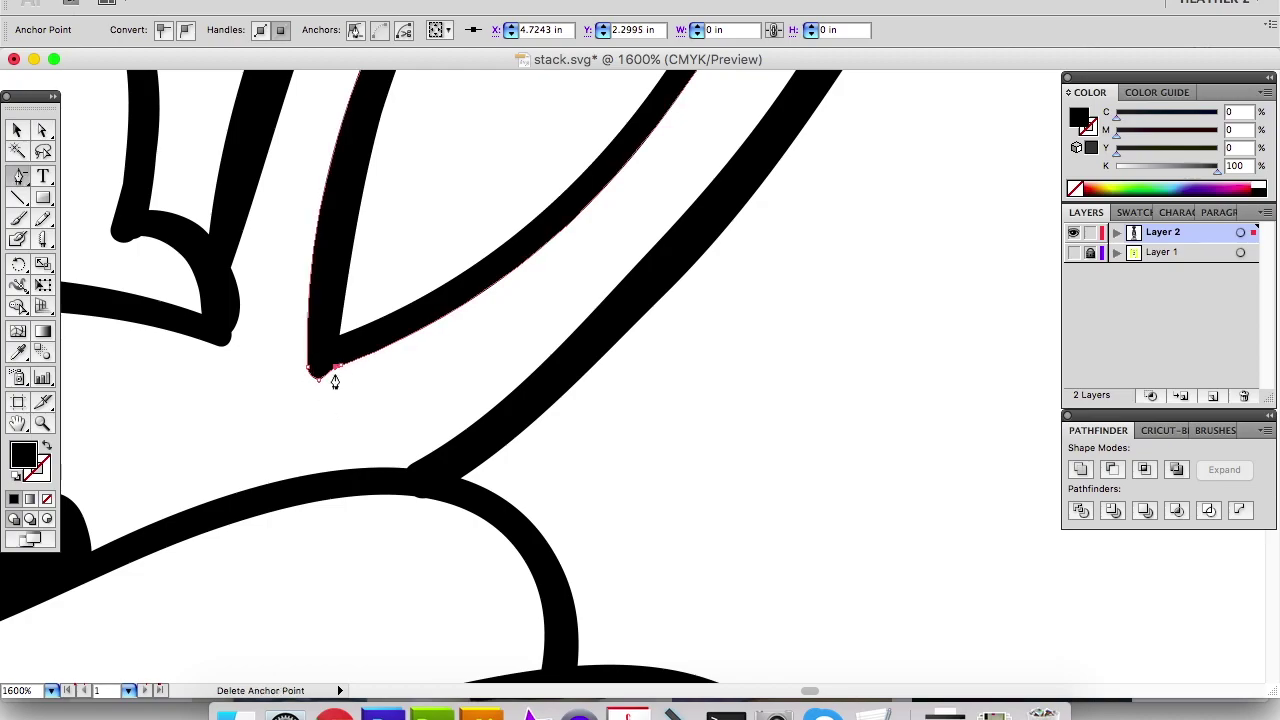
pyautogui.click(336, 372)
pyautogui.press('a')
pyautogui.click(319, 380)
pyautogui.click(339, 368)
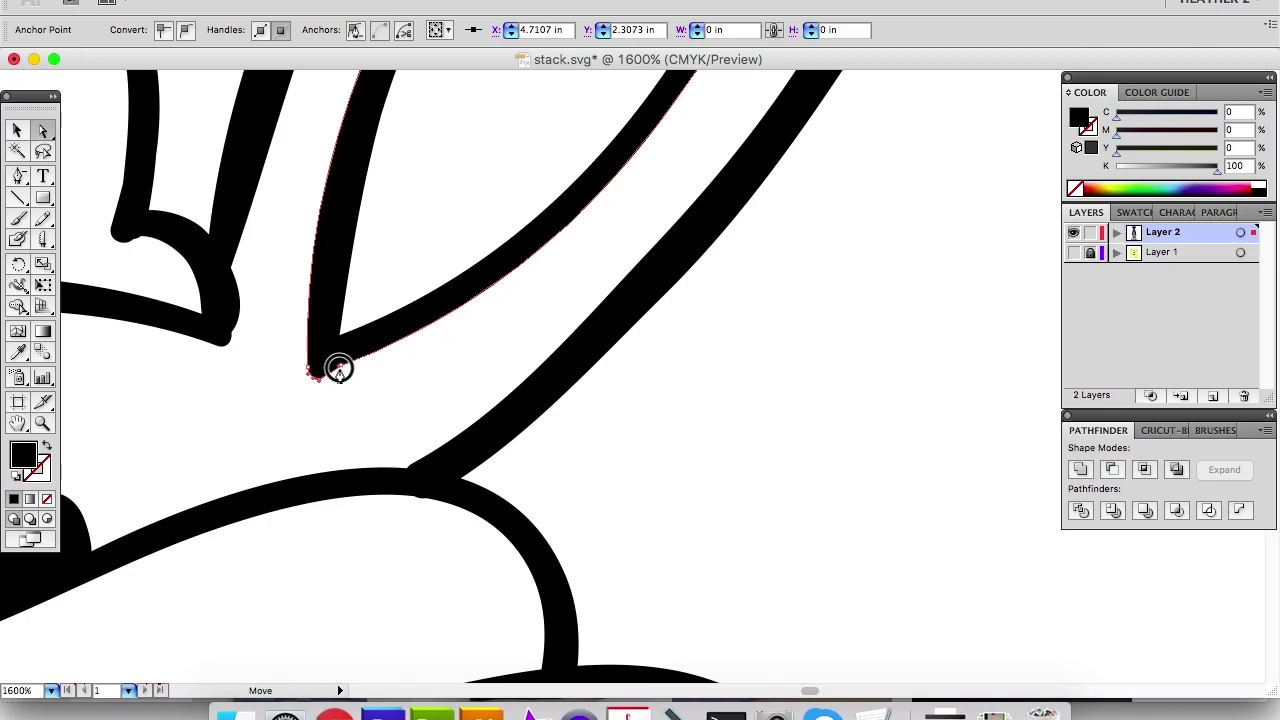
pyautogui.click(337, 370)
# Convert the anchor point at the lower end of the rabbit's right inner ear and pull out a handle to restore the line's curve.
pyautogui.press('v')
pyautogui.press('a')
pyautogui.hotkey('shift', 'c')
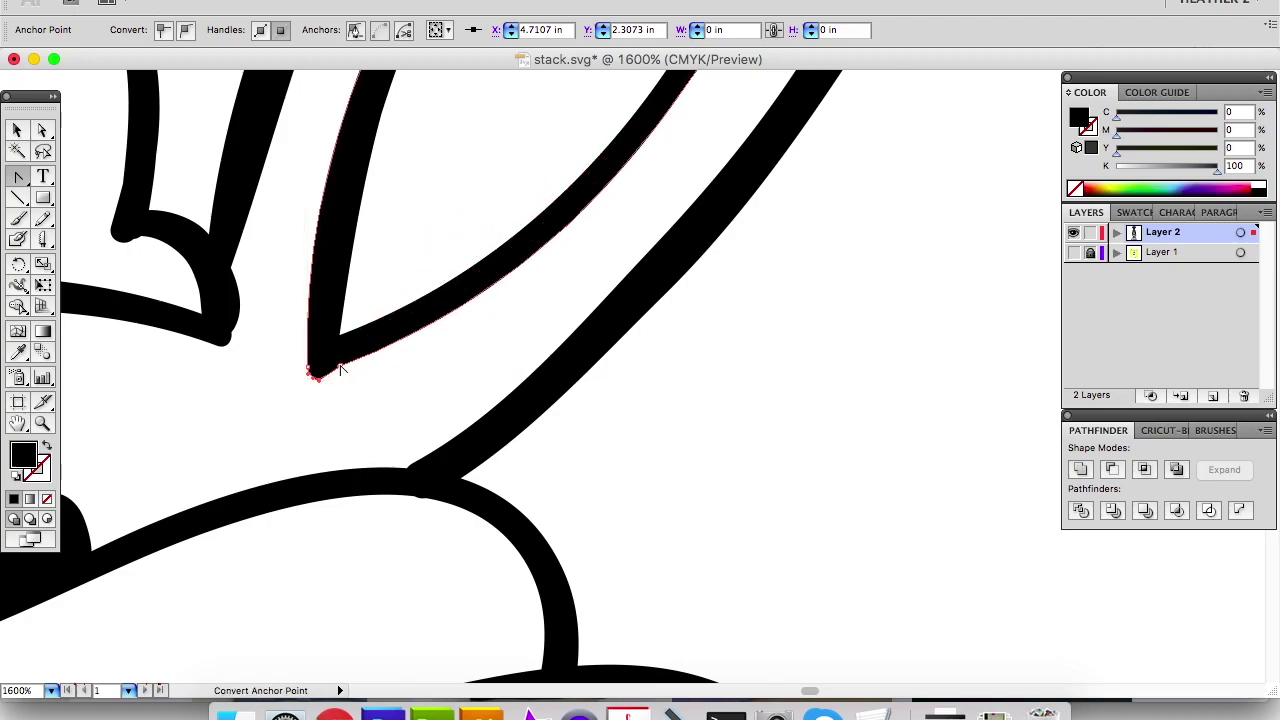
pyautogui.click(341, 369)
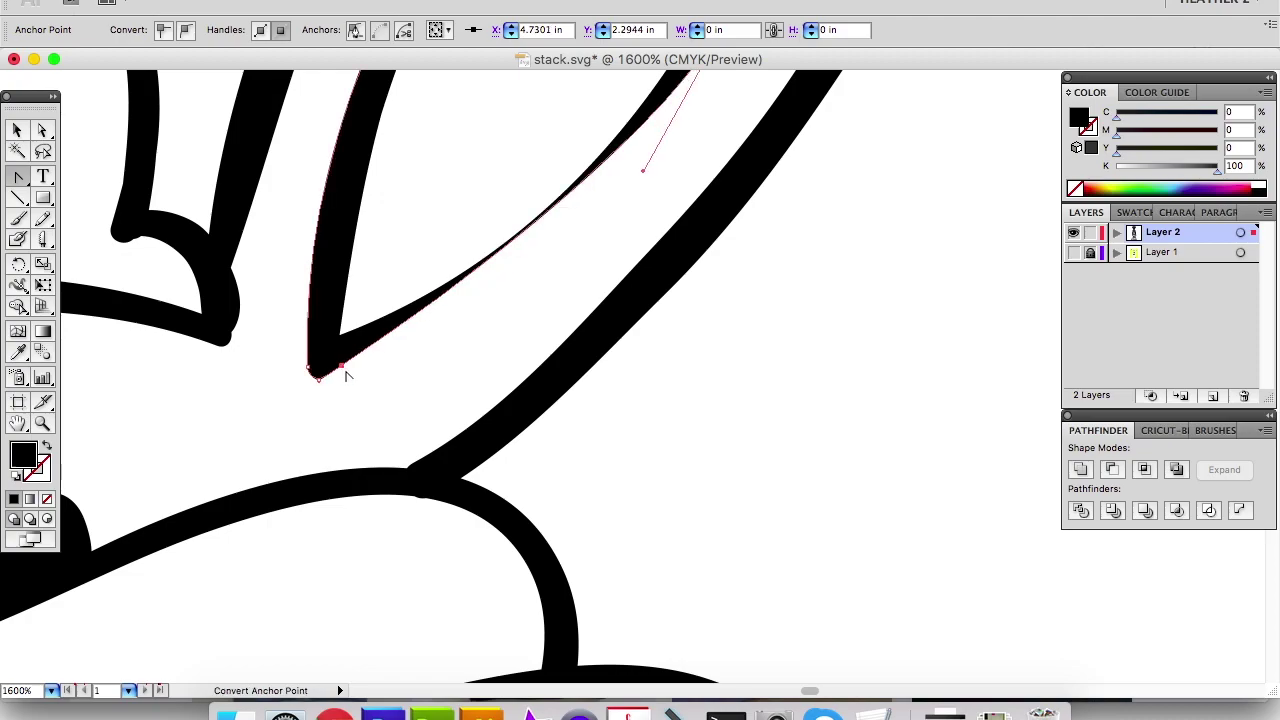
pyautogui.moveTo(343, 369); pyautogui.dragTo(516, 299)
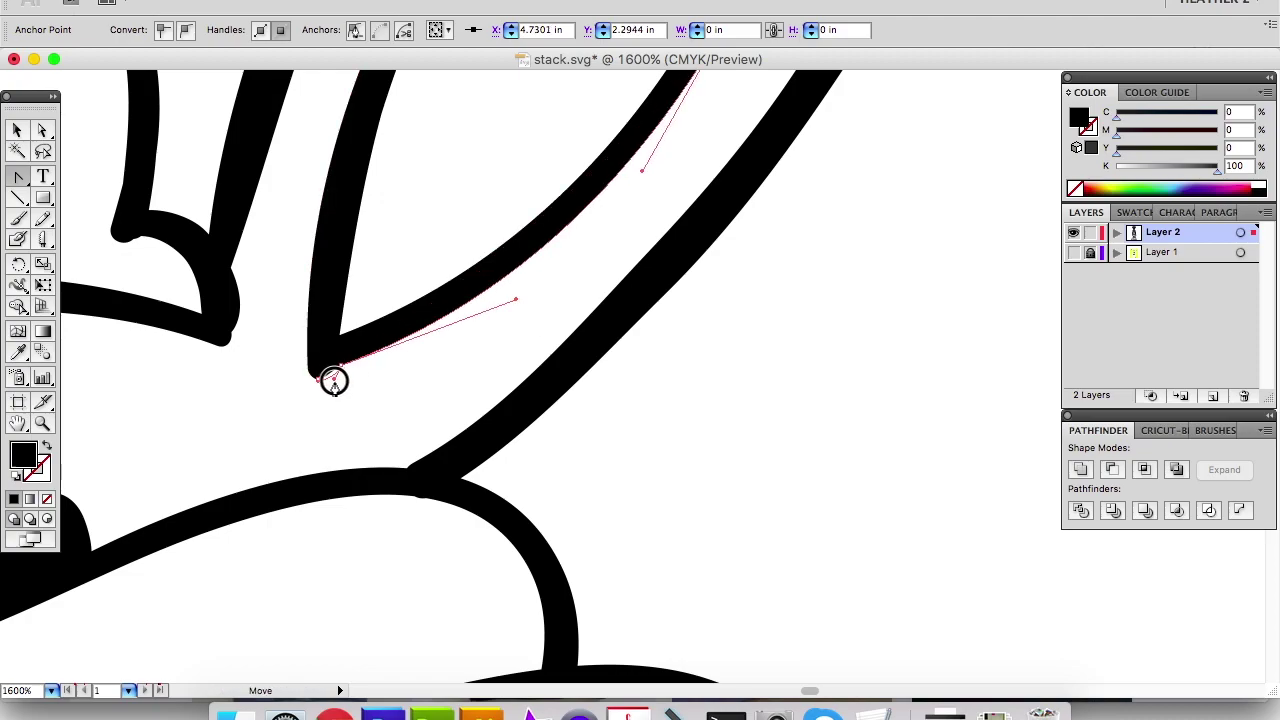
pyautogui.moveTo(334, 381); pyautogui.dragTo(334, 380)
pyautogui.press('a')
pyautogui.click(369, 378)
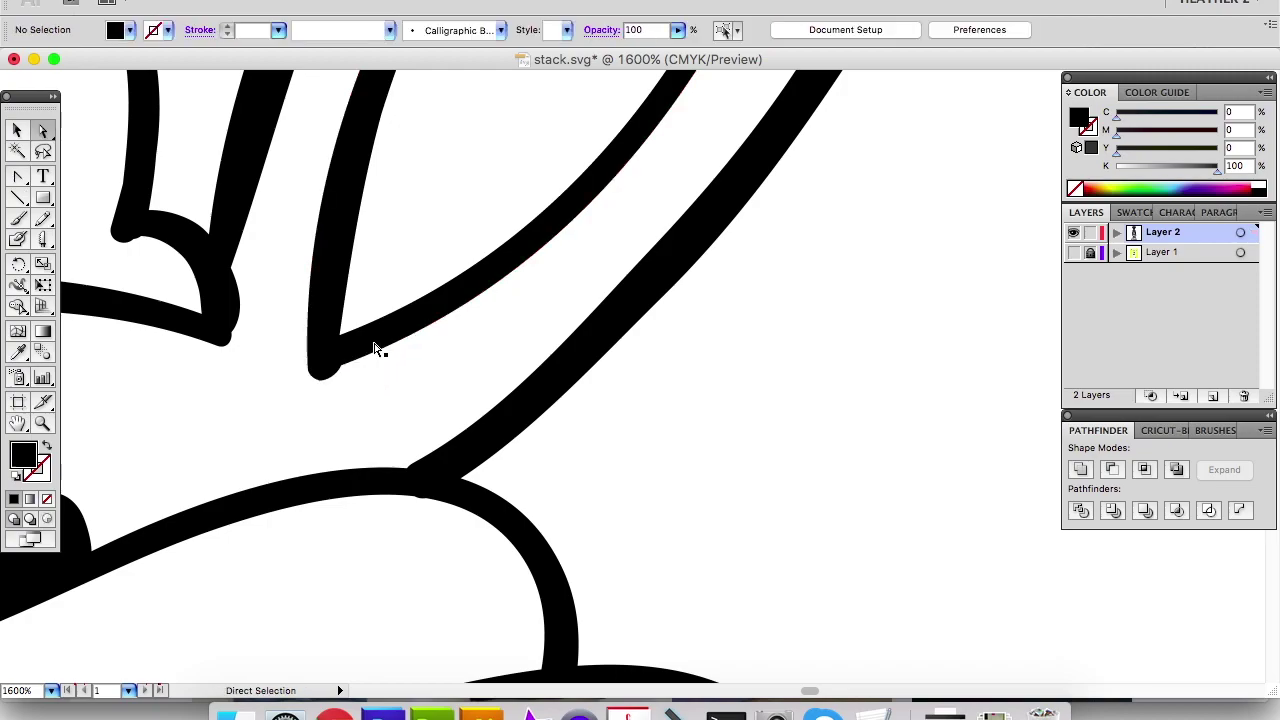
# Delete the surplus anchor points on the left outer edge of the rabbit's right ear, just below its tip.
pyautogui.click(497, 302)
pyautogui.press('space')
pyautogui.moveTo(486, 317)
pyautogui.mouseDown()
pyautogui.moveTo(494, 357)
pyautogui.moveTo(554, 331)
pyautogui.moveTo(350, 490)
pyautogui.mouseUp()
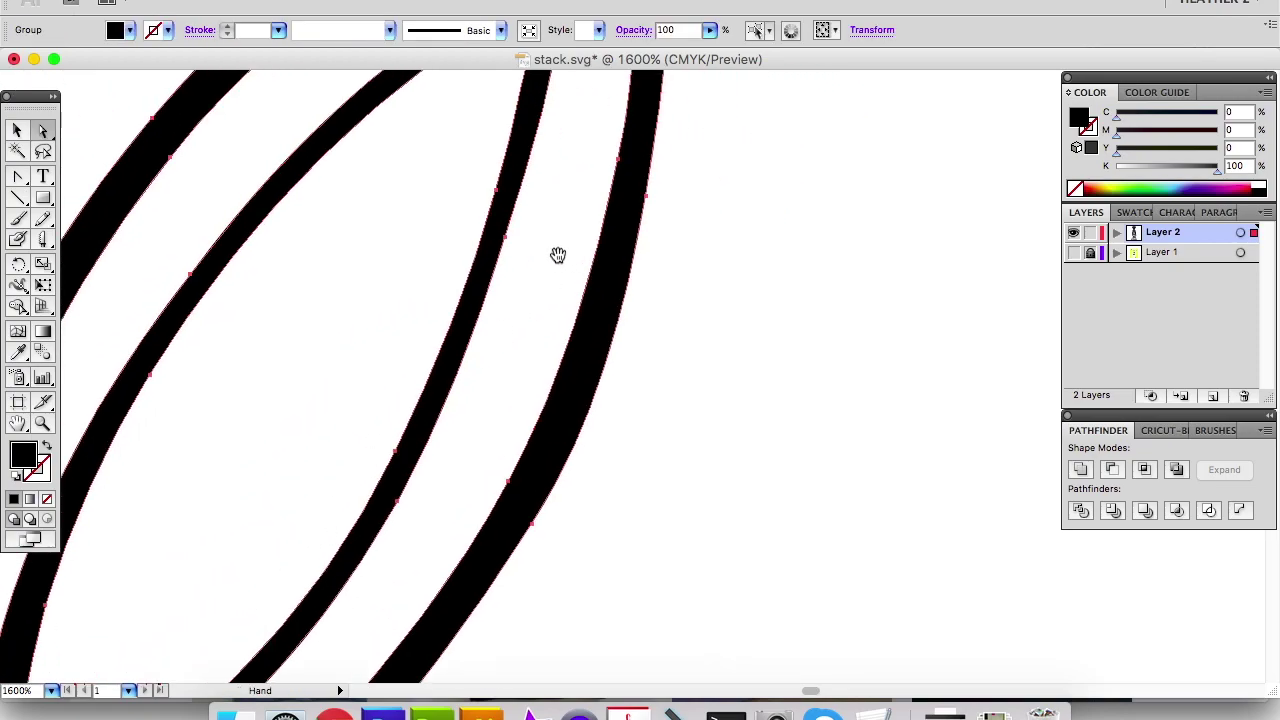
pyautogui.moveTo(562, 255); pyautogui.dragTo(443, 480)
pyautogui.moveTo(588, 288); pyautogui.dragTo(557, 438)
pyautogui.moveTo(515, 347); pyautogui.dragTo(537, 349)
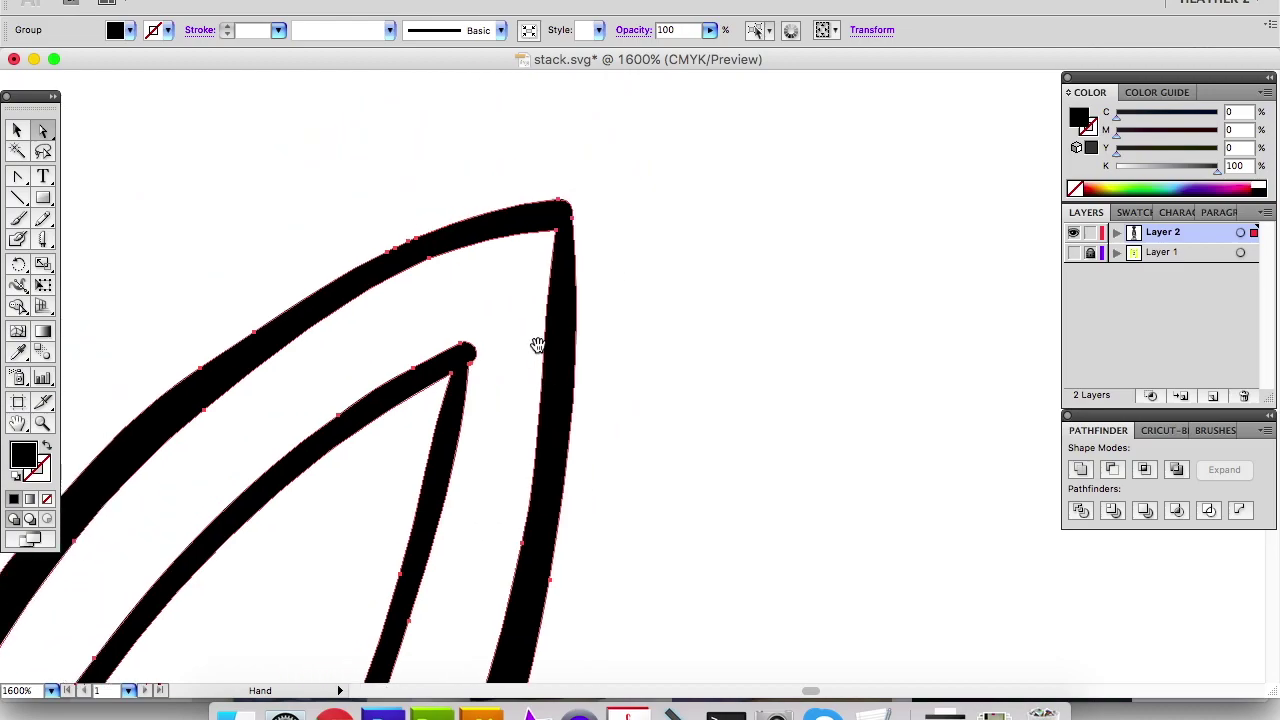
pyautogui.press('-')
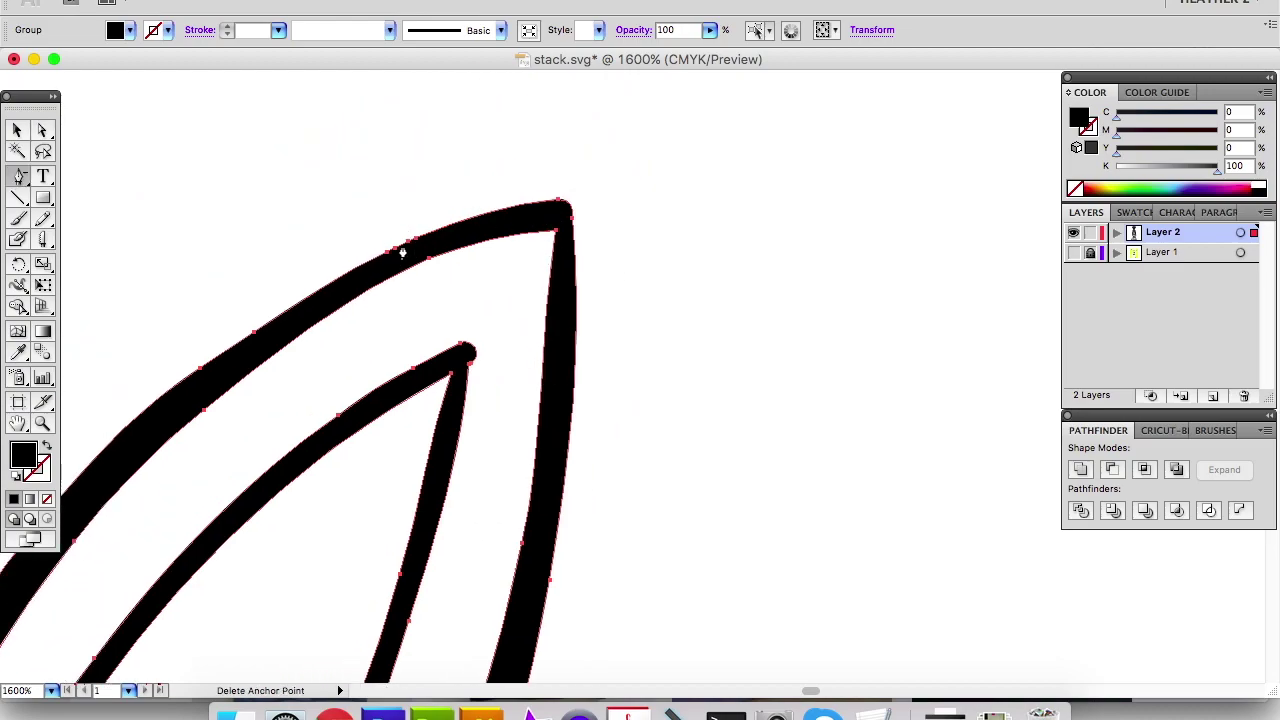
pyautogui.click(397, 247)
pyautogui.click(390, 260)
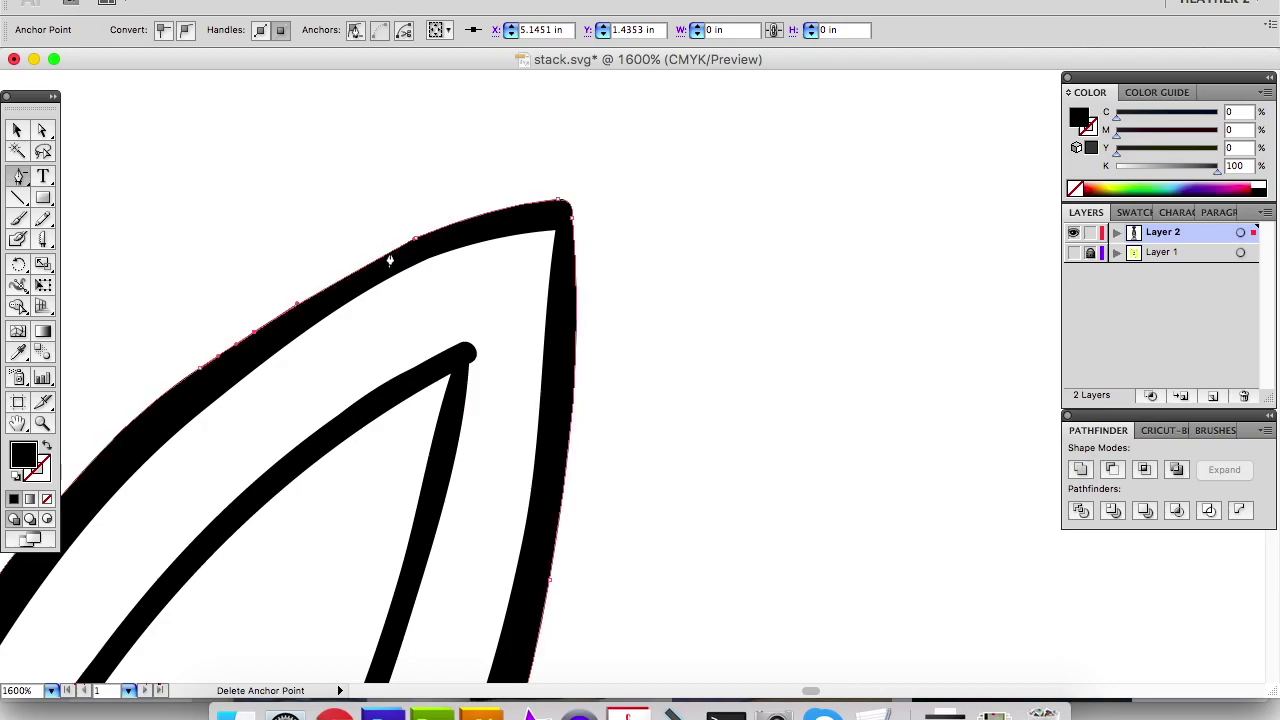
# Smooth the left outer edge of the rabbit's right ear by adjusting its anchor points and direction handles.
pyautogui.press('a')
pyautogui.click(323, 280)
pyautogui.click(306, 288)
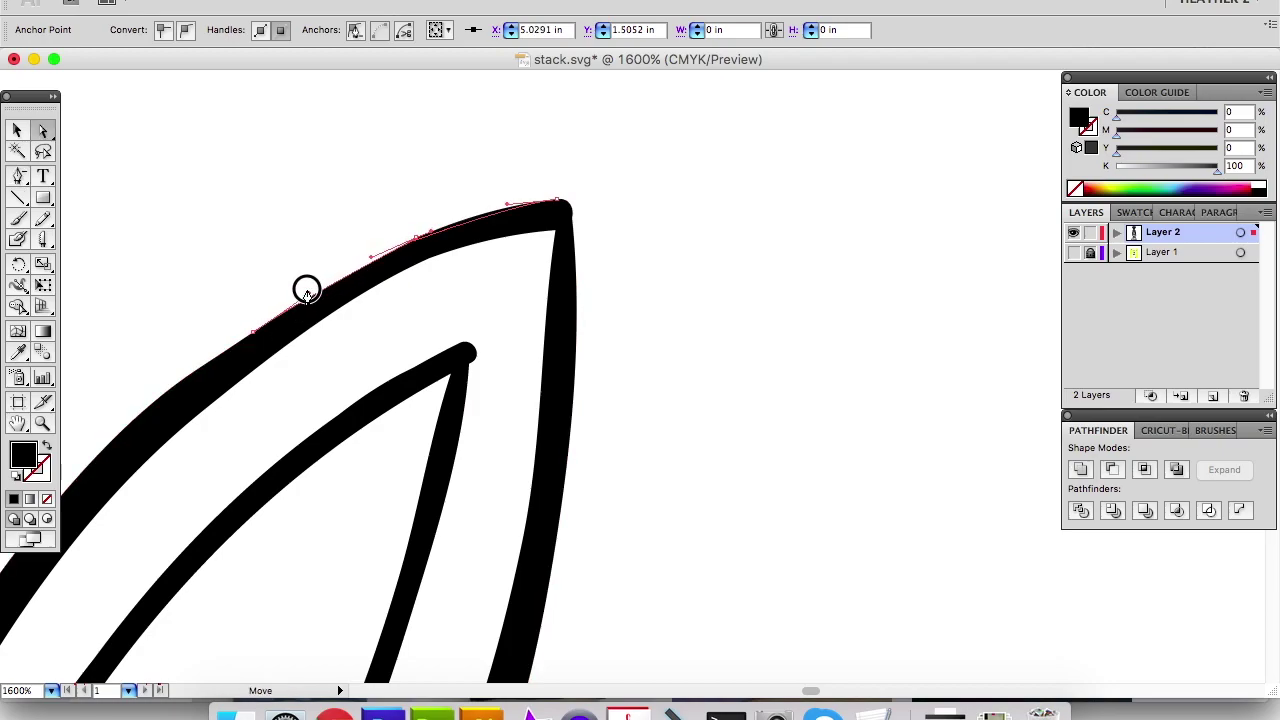
pyautogui.moveTo(300, 297); pyautogui.dragTo(303, 292)
pyautogui.moveTo(245, 340); pyautogui.dragTo(316, 282)
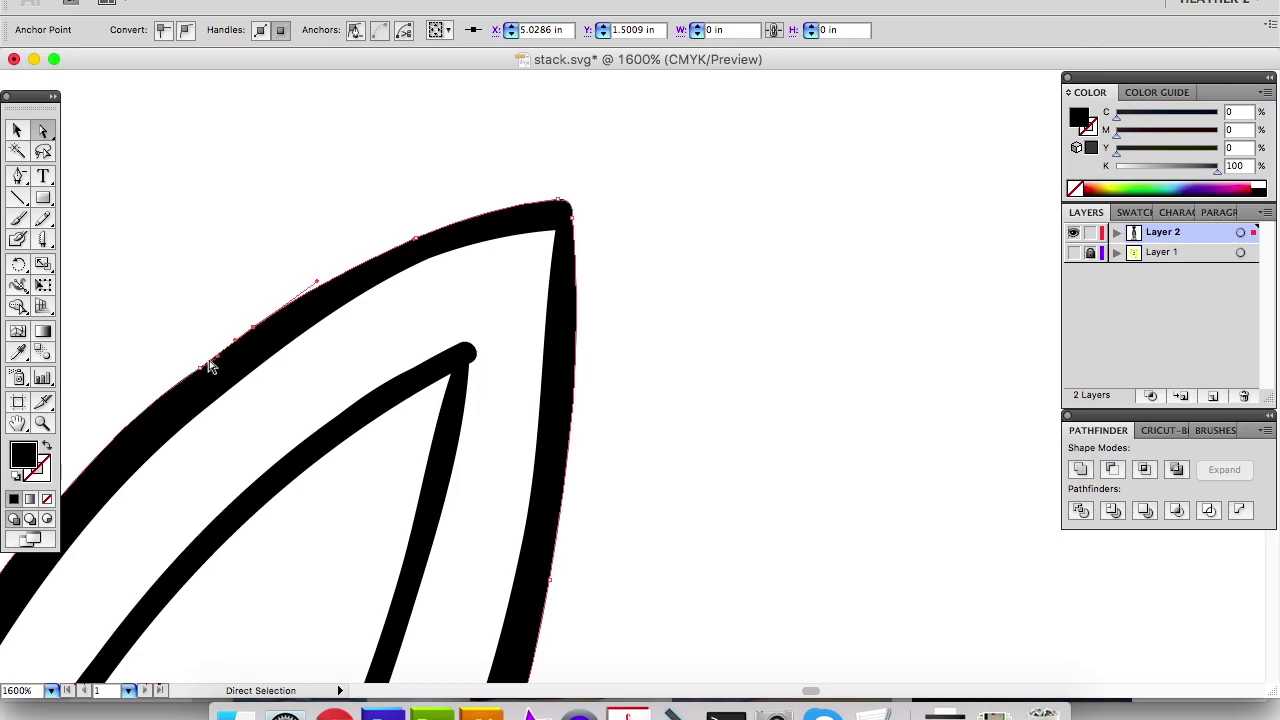
pyautogui.moveTo(197, 372); pyautogui.dragTo(163, 398)
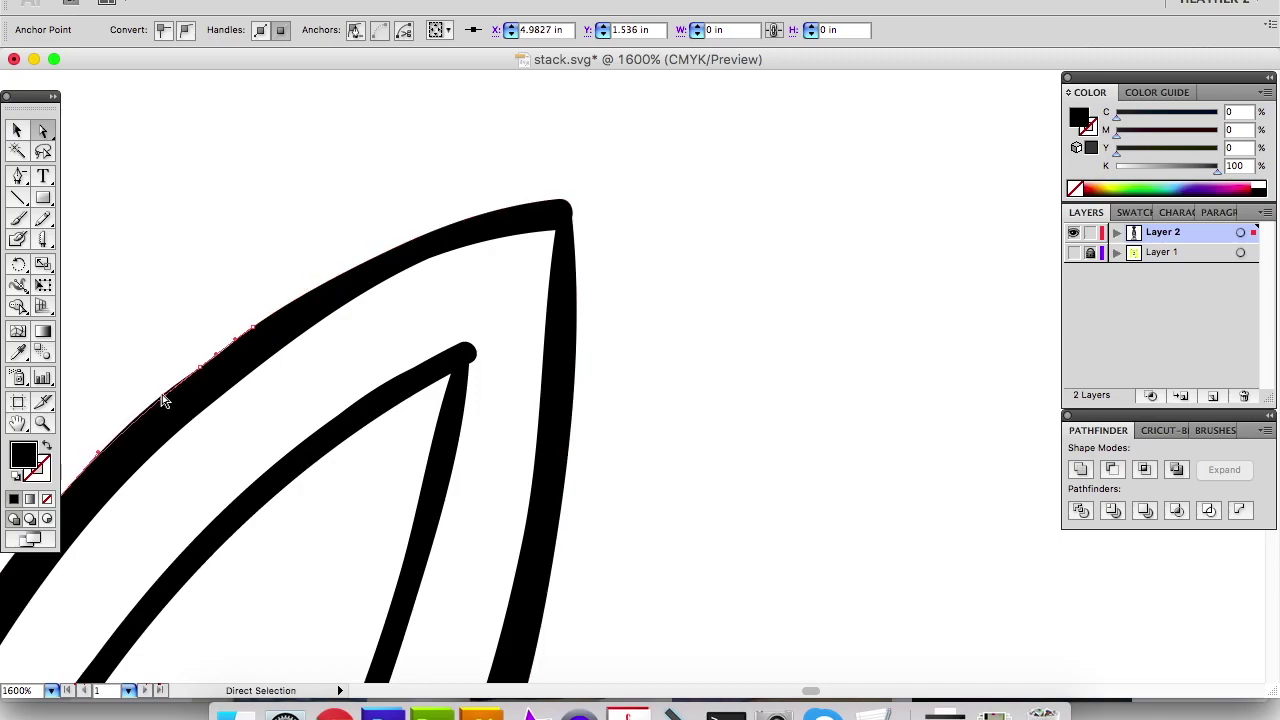
pyautogui.click(205, 454)
pyautogui.moveTo(184, 490); pyautogui.dragTo(208, 454)
# Examine the anchor points on the bee, the small top animal, and the rabbit's face, paws and legs for surplus points.
pyautogui.press('super+a')
pyautogui.moveTo(254, 400)
pyautogui.mouseDown()
pyautogui.moveTo(471, 294)
pyautogui.moveTo(403, 294)
pyautogui.moveTo(529, 371)
pyautogui.moveTo(511, 337)
pyautogui.mouseUp()
pyautogui.moveTo(477, 285)
pyautogui.mouseDown()
pyautogui.moveTo(521, 475)
pyautogui.moveTo(474, 557)
pyautogui.moveTo(445, 515)
pyautogui.mouseUp()
pyautogui.moveTo(459, 347); pyautogui.dragTo(271, 486)
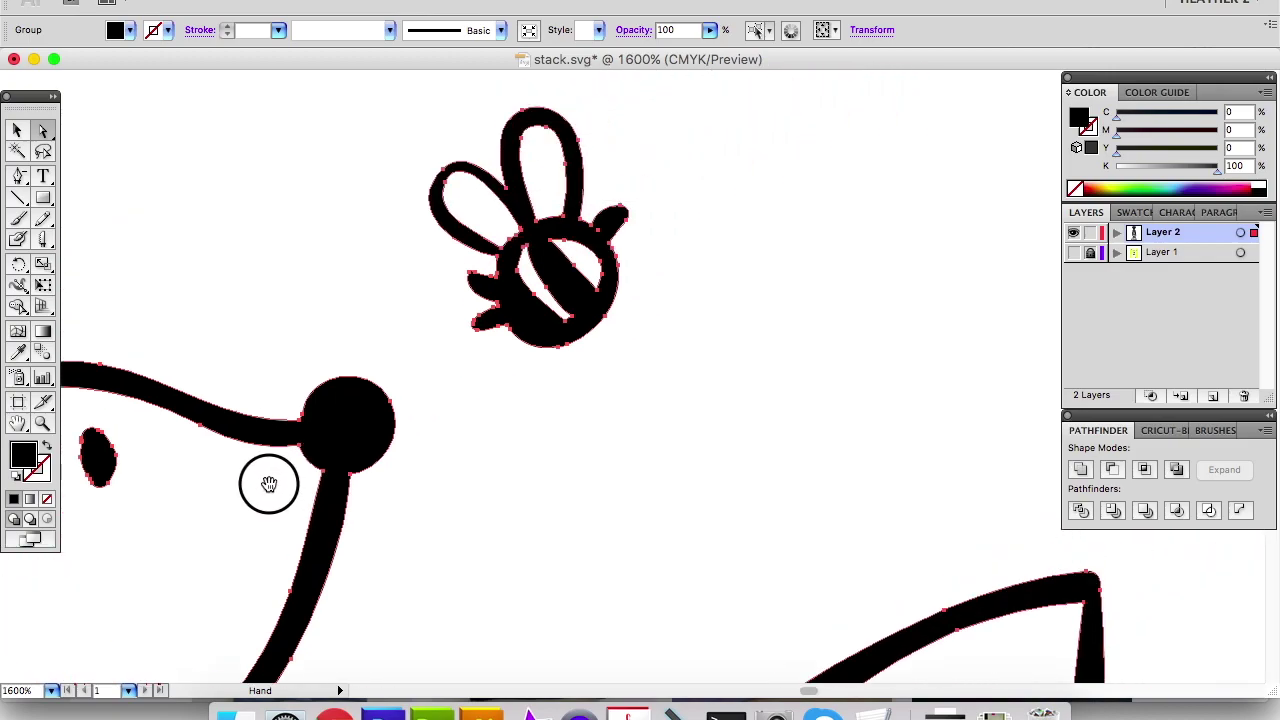
pyautogui.scroll(-5, 263, 478)
pyautogui.hscroll(-5, 409, 351)
pyautogui.moveTo(386, 449); pyautogui.dragTo(510, 320)
pyautogui.moveTo(259, 578); pyautogui.dragTo(565, 446)
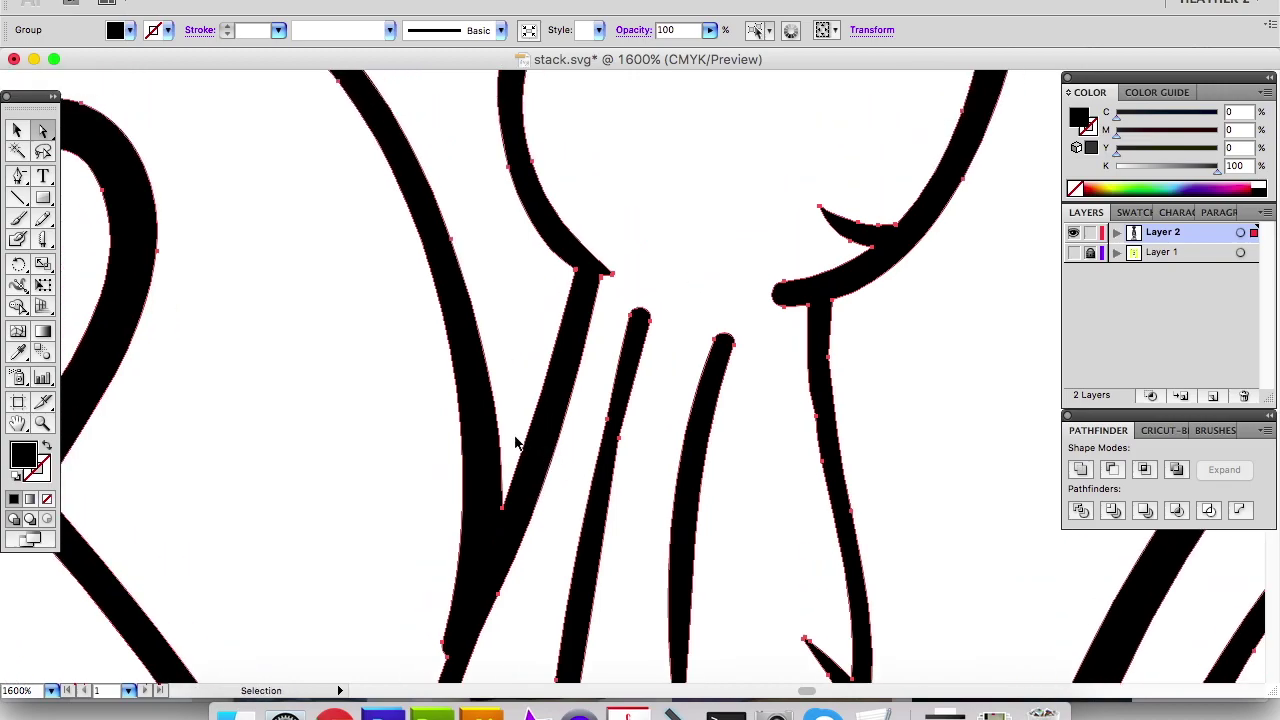
pyautogui.press('super+minus')
pyautogui.press('super+minus')
pyautogui.moveTo(490, 455); pyautogui.dragTo(560, 320)
pyautogui.moveTo(549, 474); pyautogui.dragTo(472, 357)
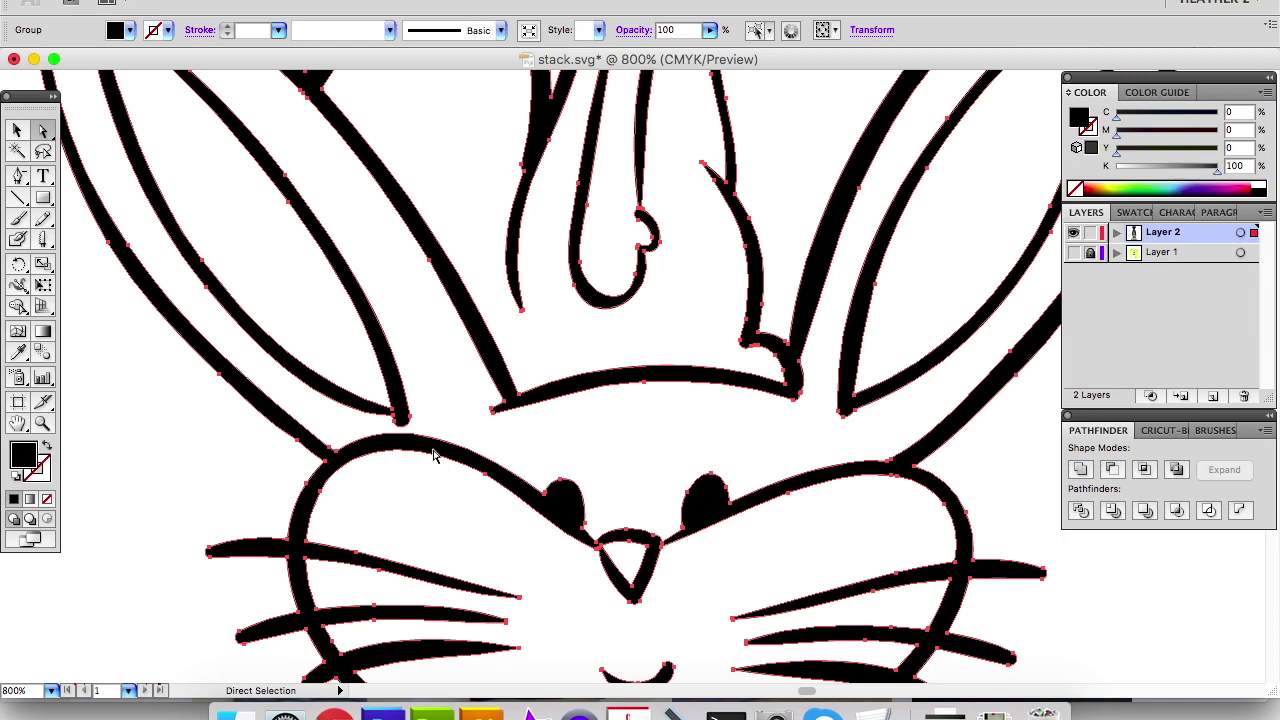
pyautogui.moveTo(534, 484); pyautogui.dragTo(414, 329)
pyautogui.moveTo(629, 532); pyautogui.dragTo(540, 369)
pyautogui.moveTo(269, 409); pyautogui.dragTo(257, 343)
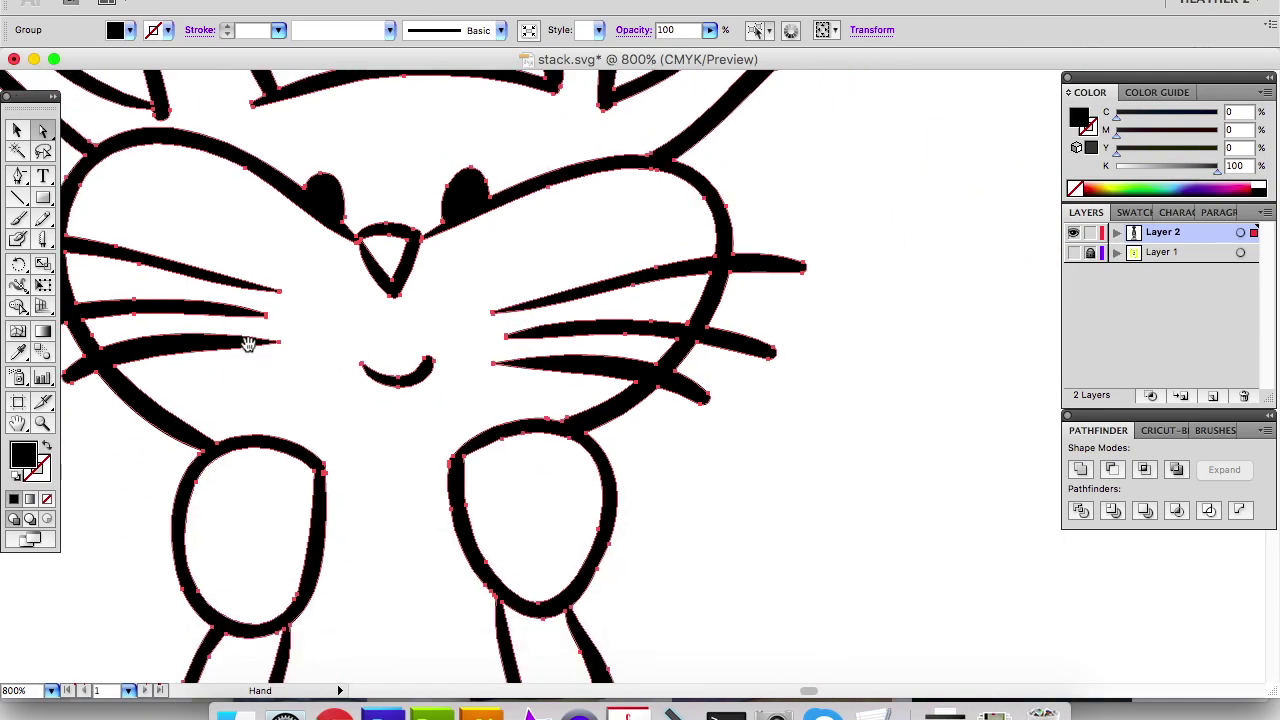
pyautogui.moveTo(644, 494); pyautogui.dragTo(609, 166)
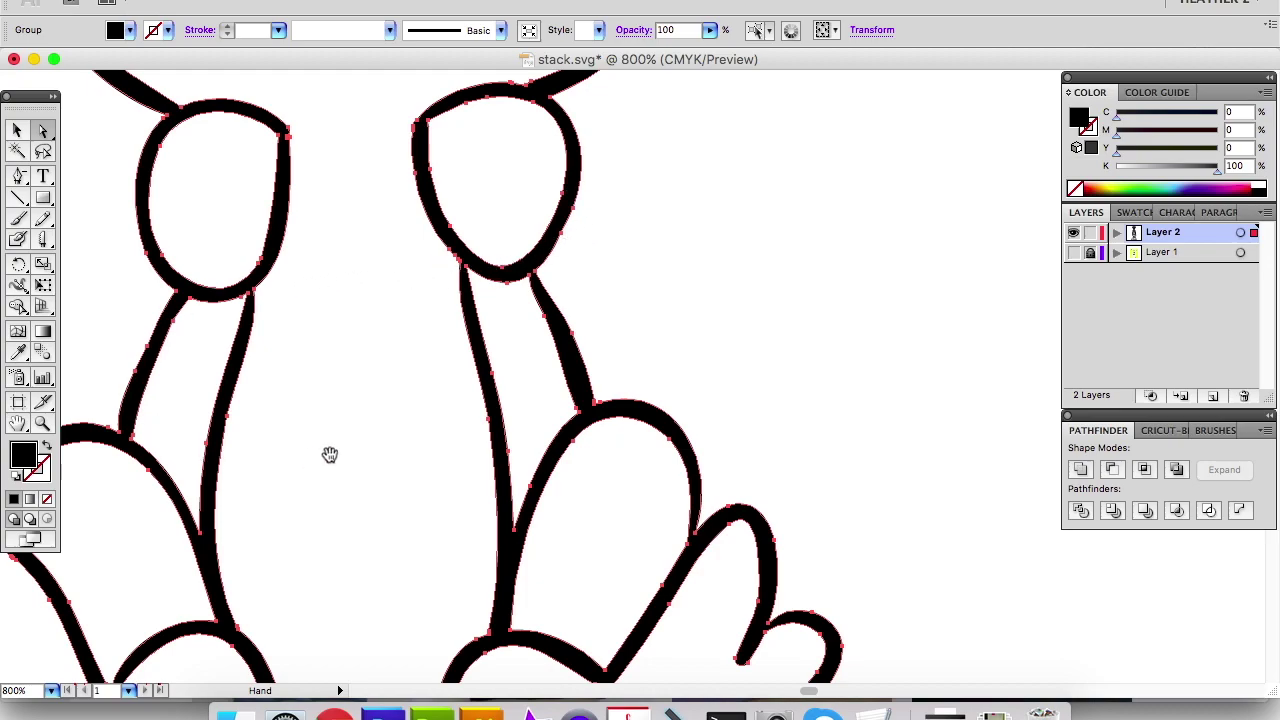
# Delete the surplus anchor points on the owl's left head feather beside the rabbit's rounded leg and adjust the curve there.
pyautogui.moveTo(485, 605); pyautogui.dragTo(595, 305)
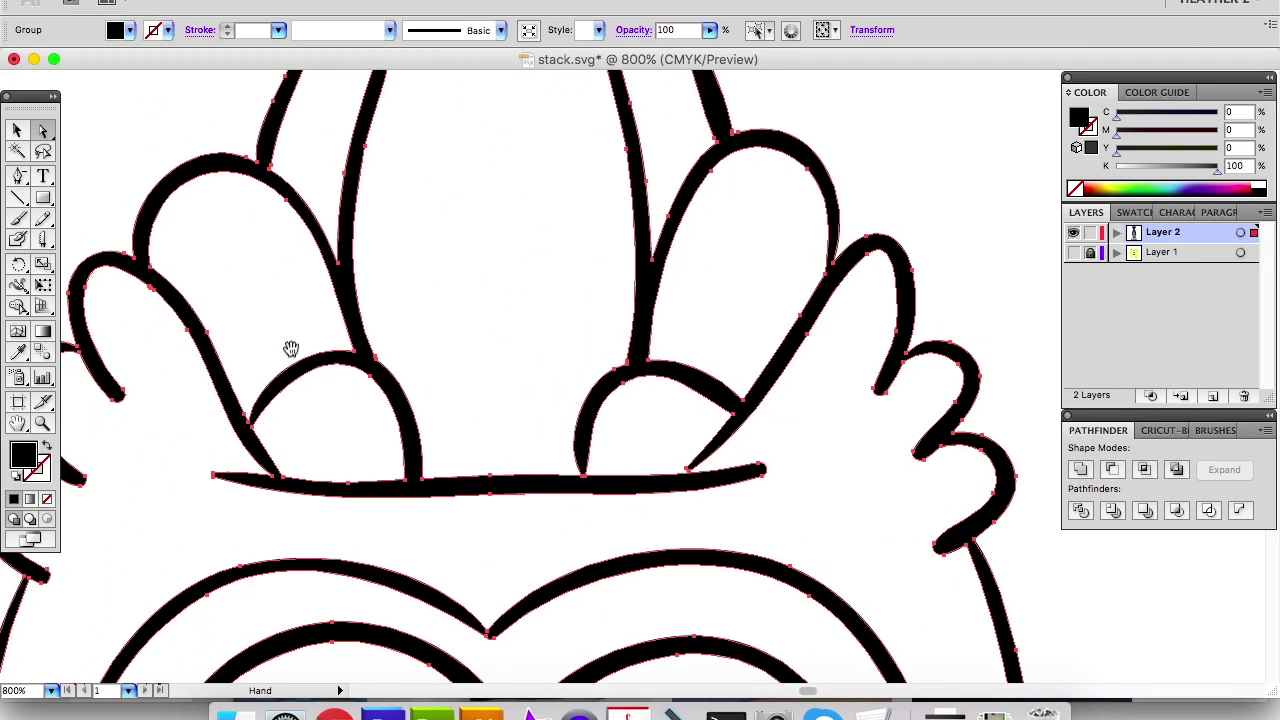
pyautogui.press('-')
pyautogui.click(155, 296)
pyautogui.click(152, 288)
pyautogui.press('a')
pyautogui.moveTo(140, 280); pyautogui.dragTo(134, 274)
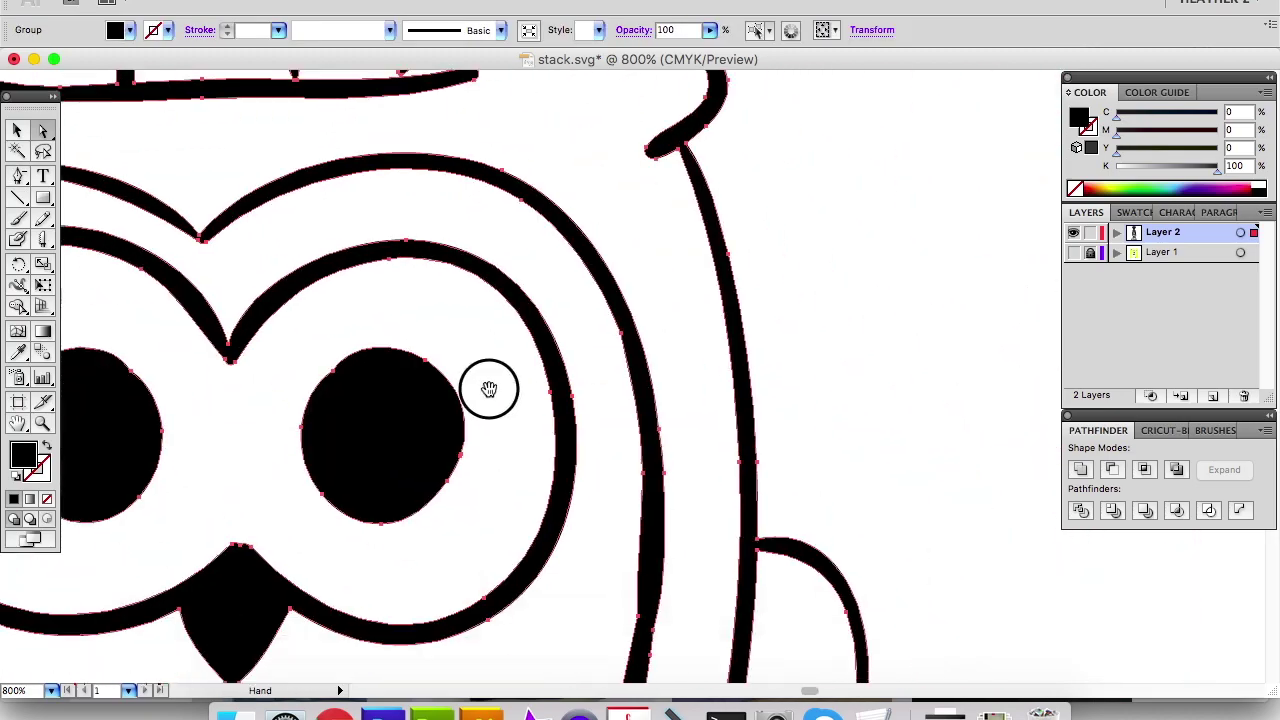
# Delete a surplus anchor point near the base of the fox's left ear and fine-tune the line there.
pyautogui.moveTo(489, 389); pyautogui.dragTo(530, 95)
pyautogui.moveTo(541, 652); pyautogui.dragTo(655, 195)
pyautogui.moveTo(380, 498); pyautogui.dragTo(780, 100)
pyautogui.press('-')
pyautogui.click(322, 205)
pyautogui.press('a')
pyautogui.moveTo(325, 205); pyautogui.dragTo(334, 211)
# Delete a surplus anchor point on the lower left jaw line of the fox's face.
pyautogui.press('super+a')
pyautogui.moveTo(444, 660); pyautogui.dragTo(494, 351)
pyautogui.press('-')
pyautogui.click(494, 408)
pyautogui.press('a')
pyautogui.press('super+a')
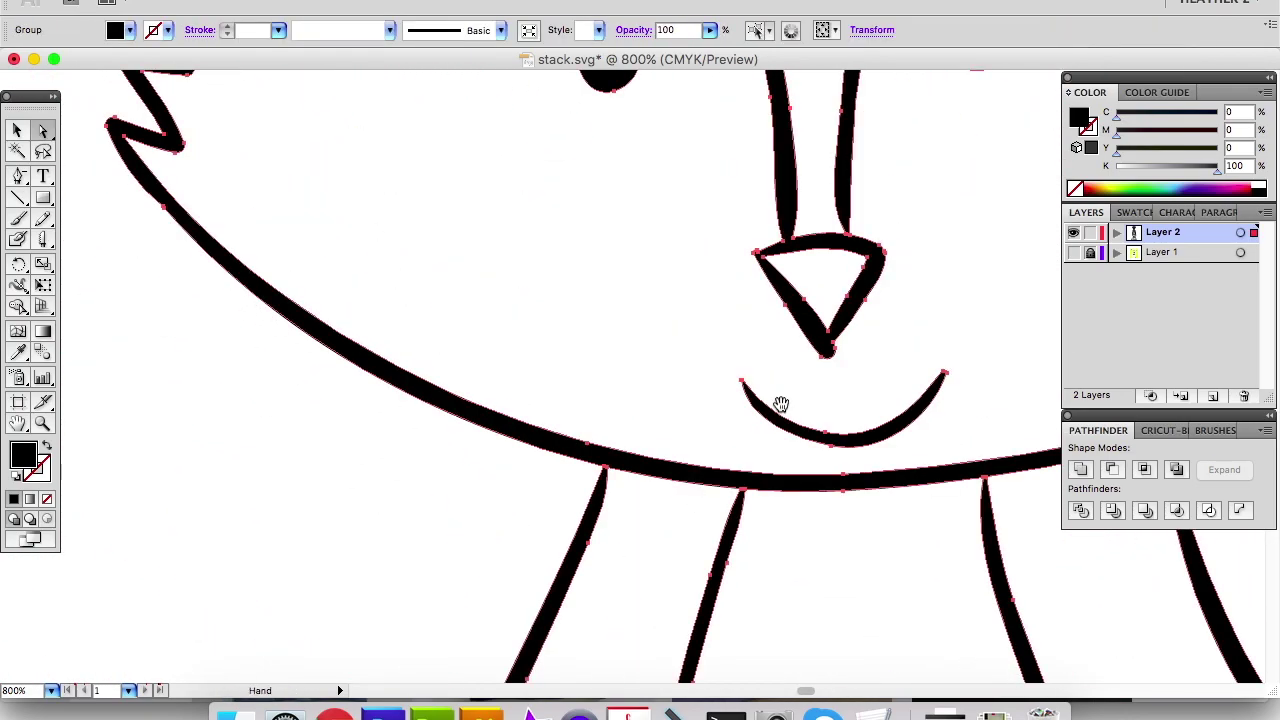
# Delete a surplus anchor point at the fox's nose and slightly adjust the fox's lower right jaw line.
pyautogui.moveTo(781, 404); pyautogui.dragTo(254, 326)
pyautogui.press('-')
pyautogui.click(320, 186)
pyautogui.press('super+a')
pyautogui.moveTo(470, 640); pyautogui.dragTo(504, 400)
pyautogui.moveTo(509, 463); pyautogui.dragTo(498, 553)
pyautogui.press('a')
pyautogui.moveTo(664, 221); pyautogui.dragTo(672, 214)
# Delete a surplus anchor point on the fox tail's outline near its pointed left tip.
pyautogui.moveTo(411, 656); pyautogui.dragTo(508, 346)
pyautogui.press('super+minus')
pyautogui.press('super+minus')
pyautogui.press('super+a')
pyautogui.moveTo(506, 454); pyautogui.dragTo(486, 257)
pyautogui.press('-')
pyautogui.click(162, 361)
# Delete the surplus anchor points on the right outer edge of the fox's body and reshape the curve with the direction handles.
pyautogui.moveTo(854, 362); pyautogui.dragTo(565, 345)
pyautogui.click(565, 338)
pyautogui.click(565, 328)
pyautogui.press('a')
pyautogui.moveTo(548, 396); pyautogui.dragTo(577, 369)
pyautogui.moveTo(557, 235); pyautogui.dragTo(574, 260)
pyautogui.click(640, 340)
# Delete a surplus anchor point at the lower zigzag tip of the grass tuft right of the fox, and deselect the artwork.
pyautogui.click(602, 460)
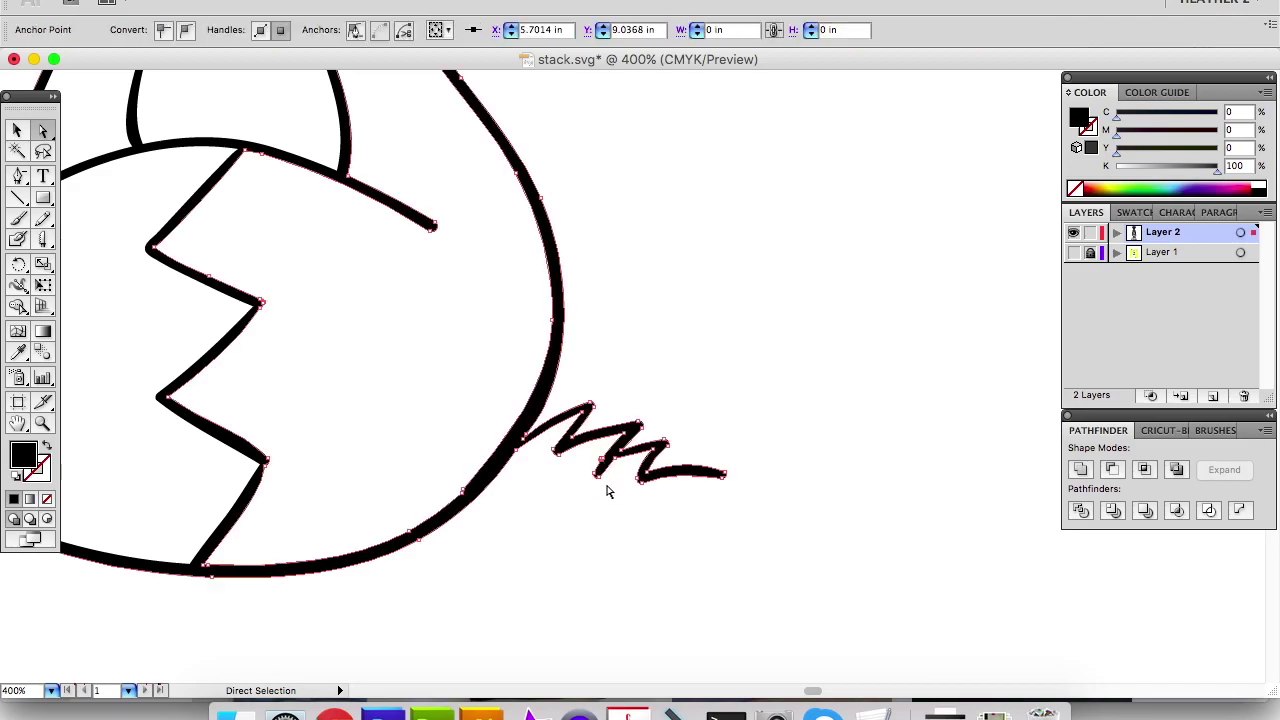
pyautogui.press('-')
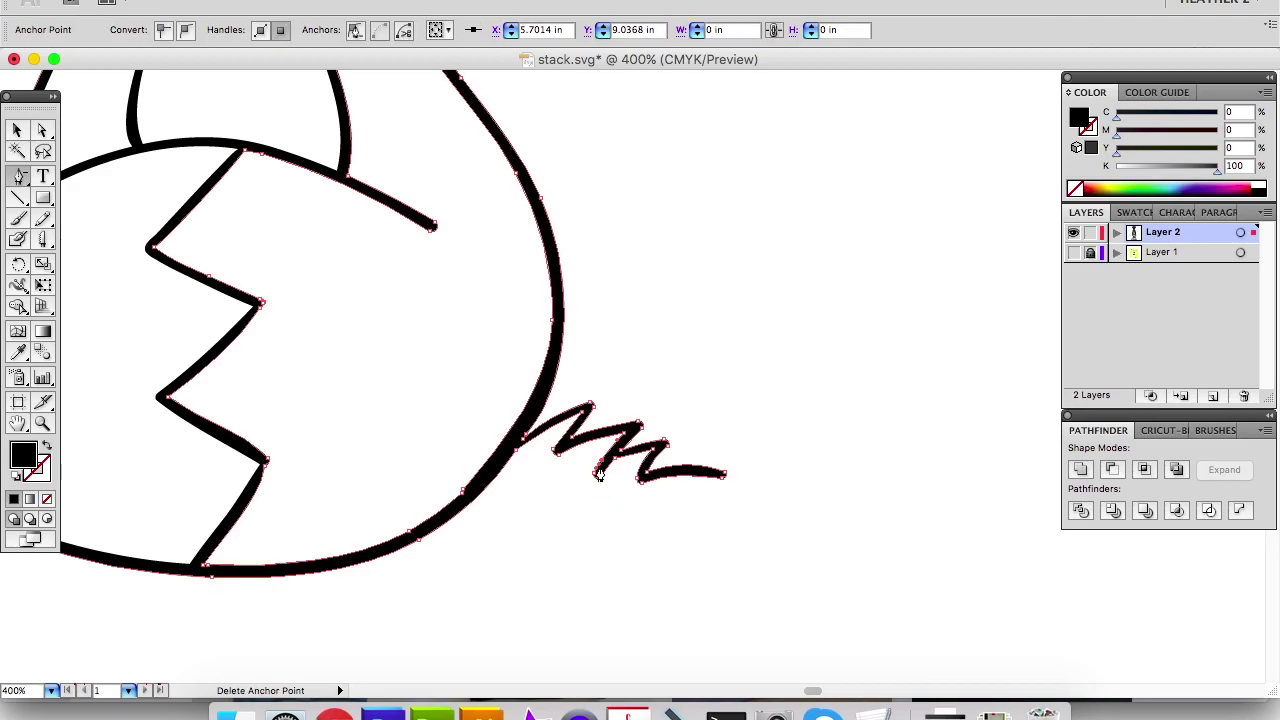
pyautogui.click(597, 468)
pyautogui.press('a')
pyautogui.click(764, 368)
# Bring the whole artboard into view and save the cleaned-up artwork in stack.svg.
pyautogui.press('super+minus')
pyautogui.press('super+minus')
pyautogui.press('super+minus')
pyautogui.press('super+minus')
pyautogui.press('super+minus')
pyautogui.press('space')
pyautogui.moveTo(690, 217); pyautogui.dragTo(631, 295)
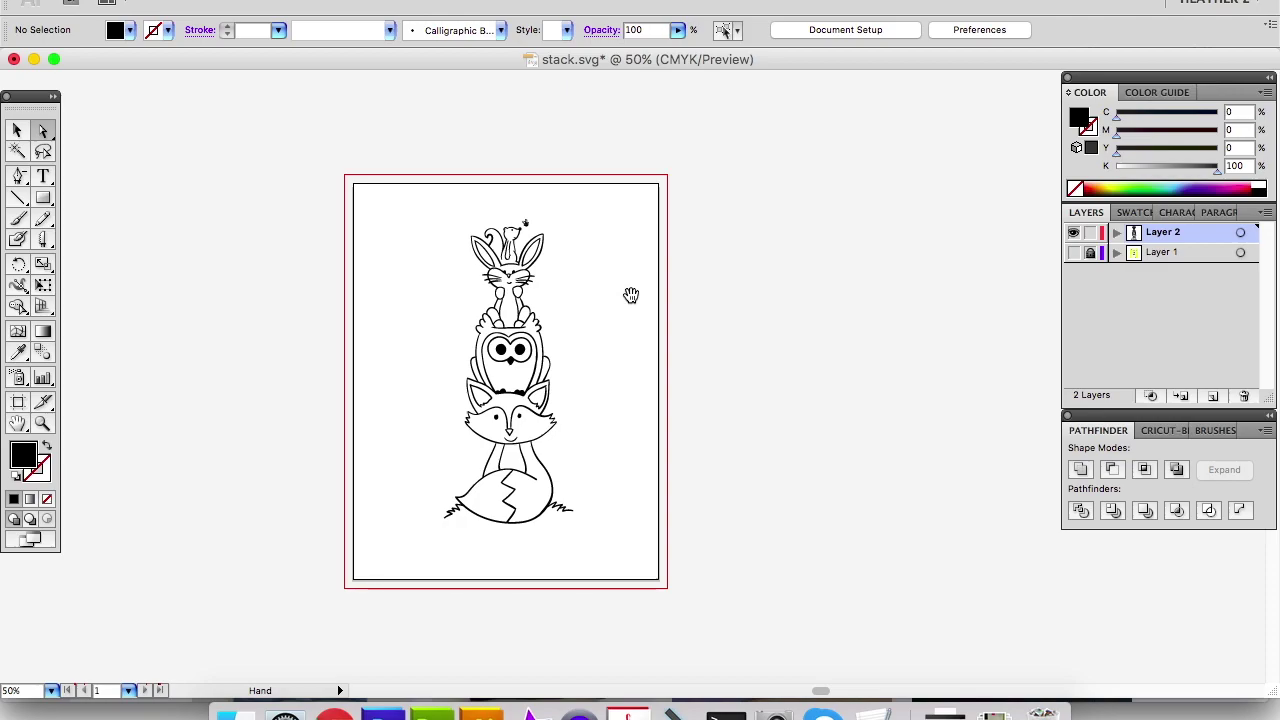
pyautogui.press('super+s')
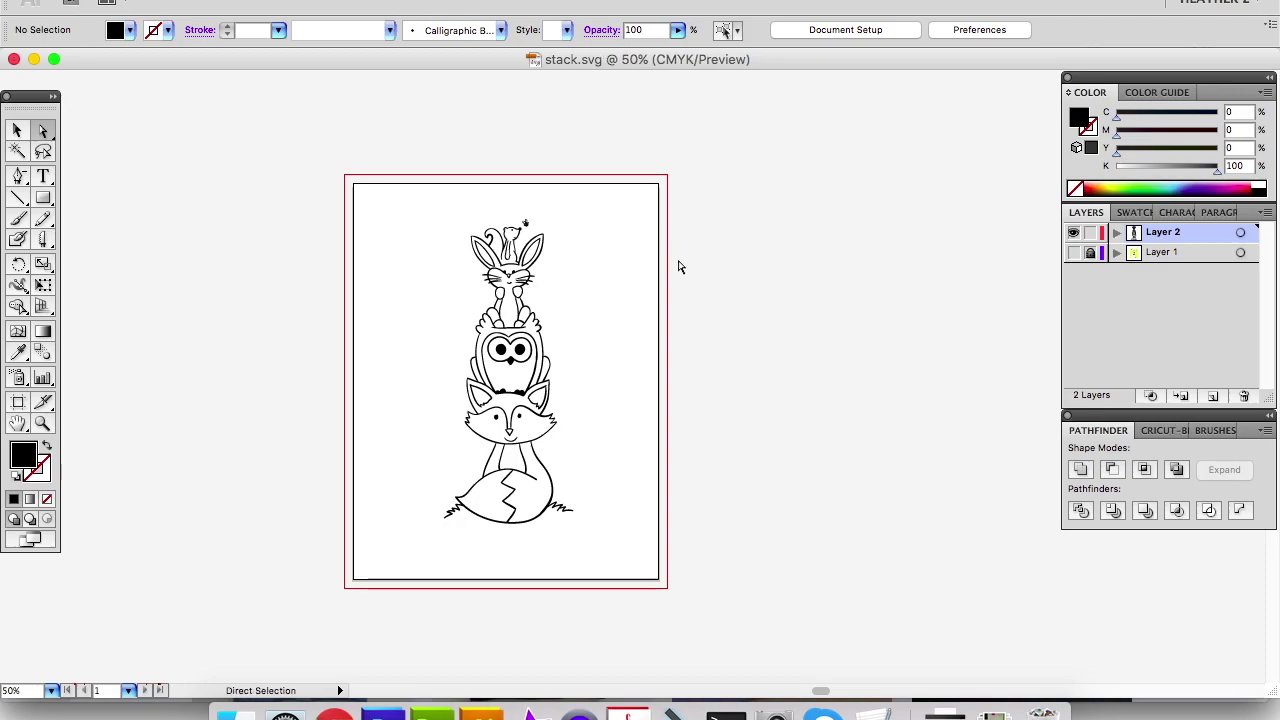
pyautogui.press('v')
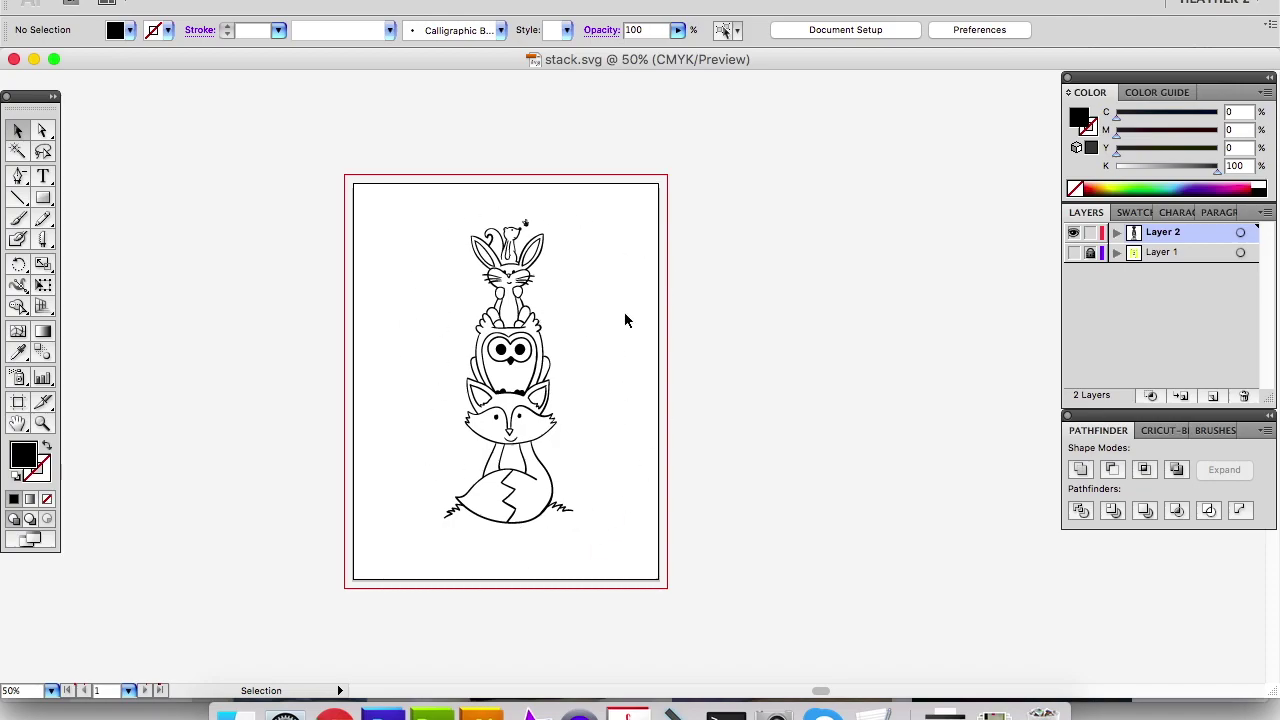
# Draw a rectangle filled with red (C 0, M 100, Y 100, K 0) covering the whole animal stack.
pyautogui.click(43, 197)
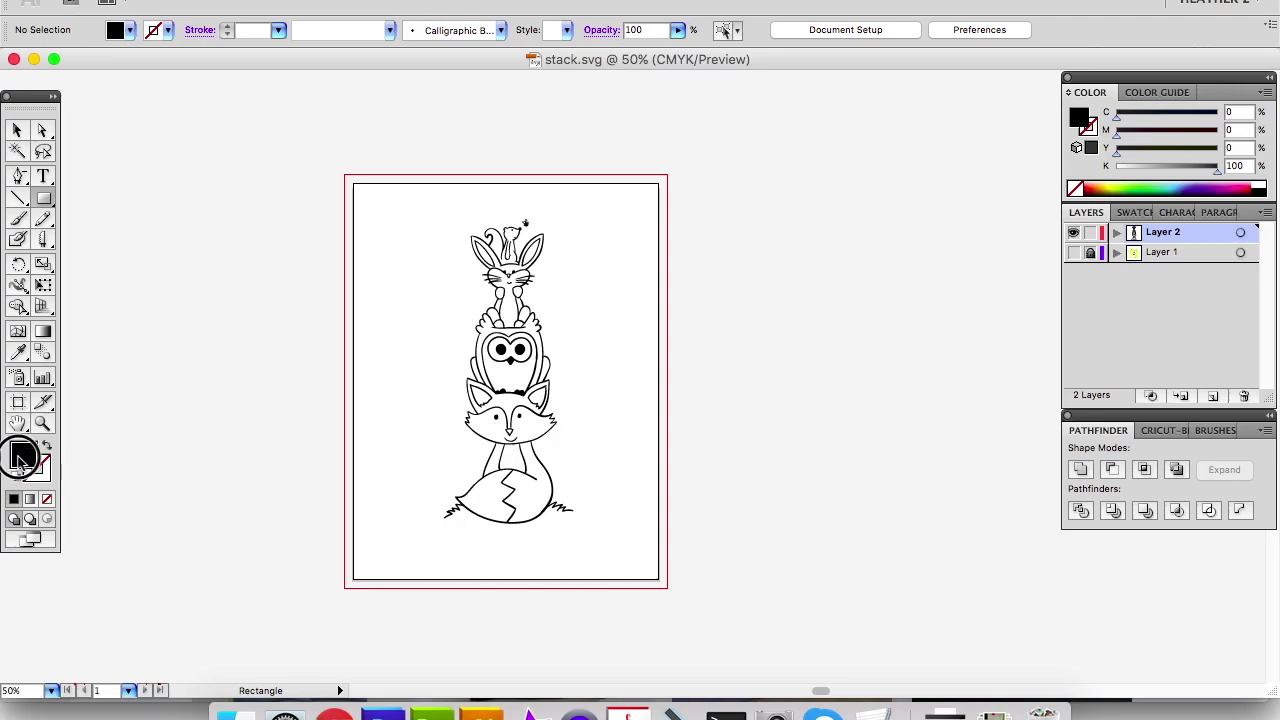
pyautogui.doubleClick(24, 454)
pyautogui.click(858, 202)
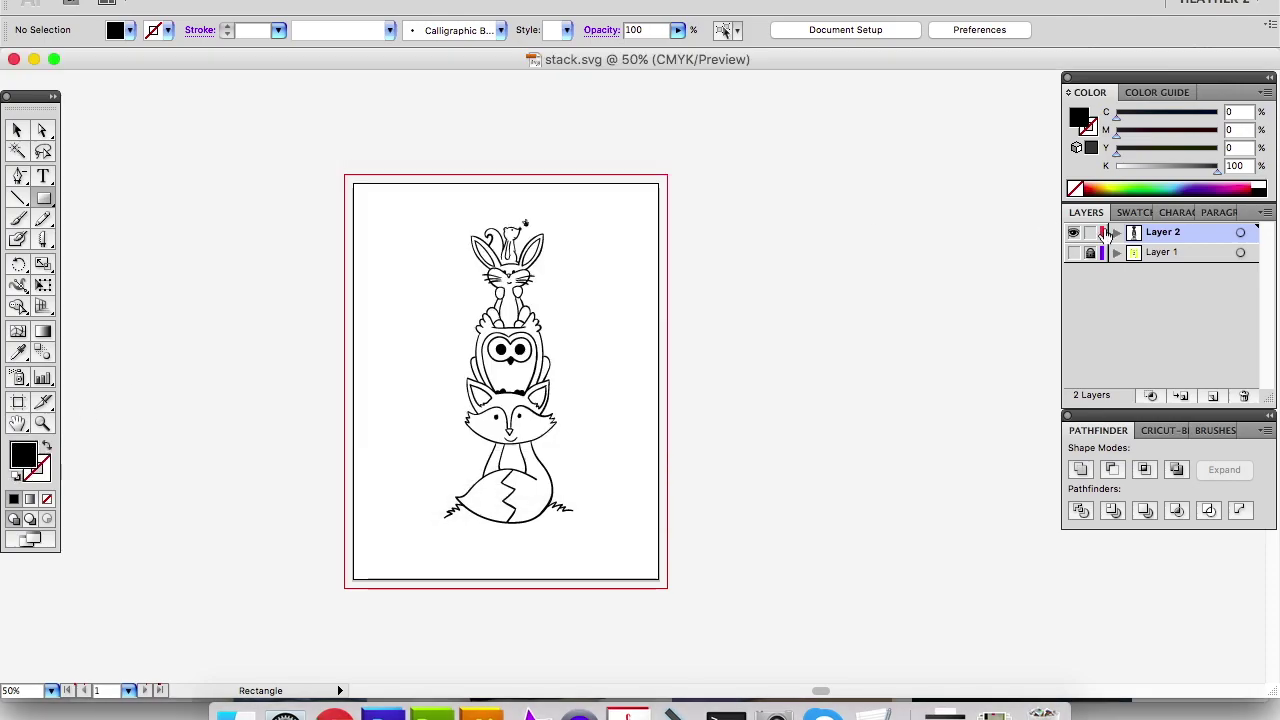
pyautogui.click(1134, 212)
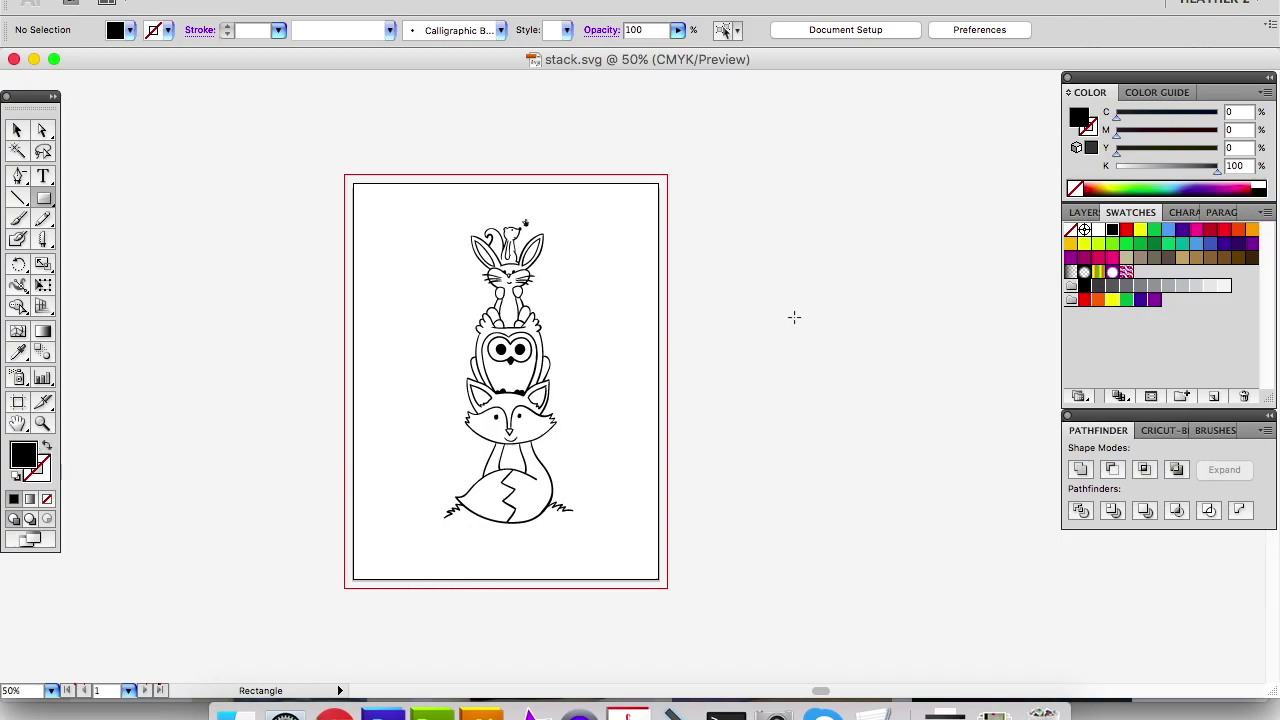
pyautogui.click(1086, 302)
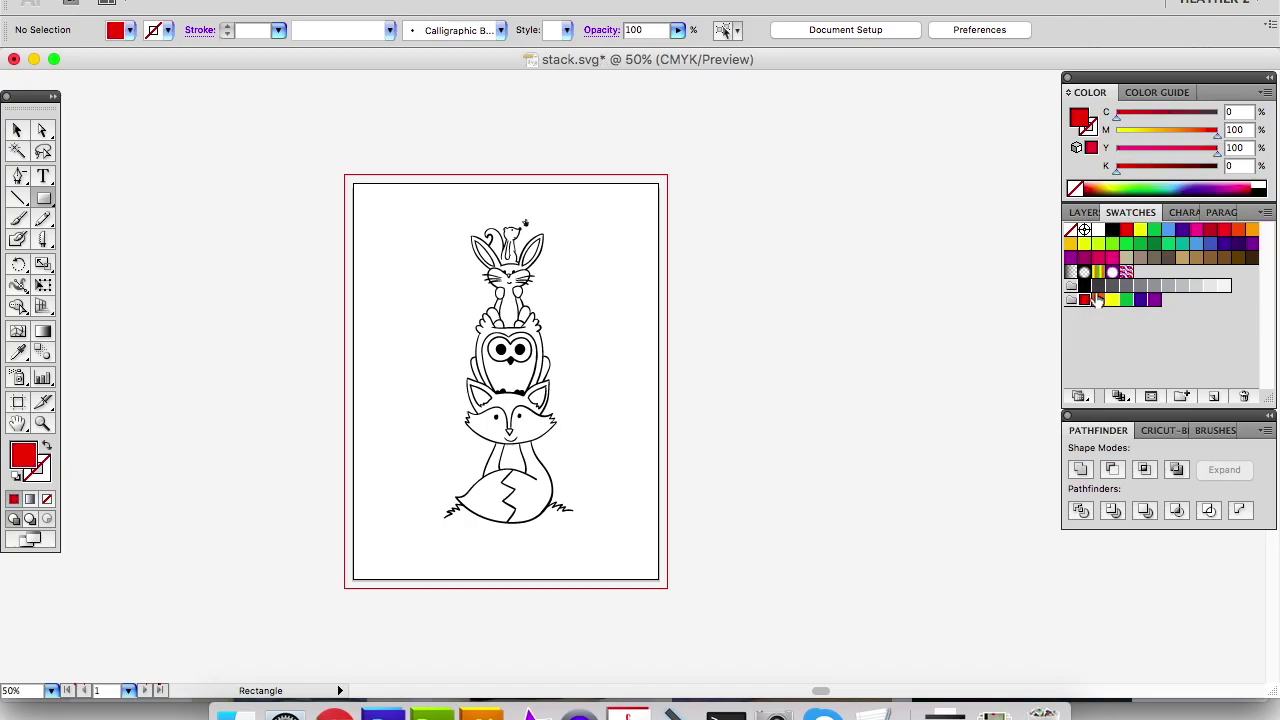
pyautogui.moveTo(421, 209); pyautogui.dragTo(603, 552)
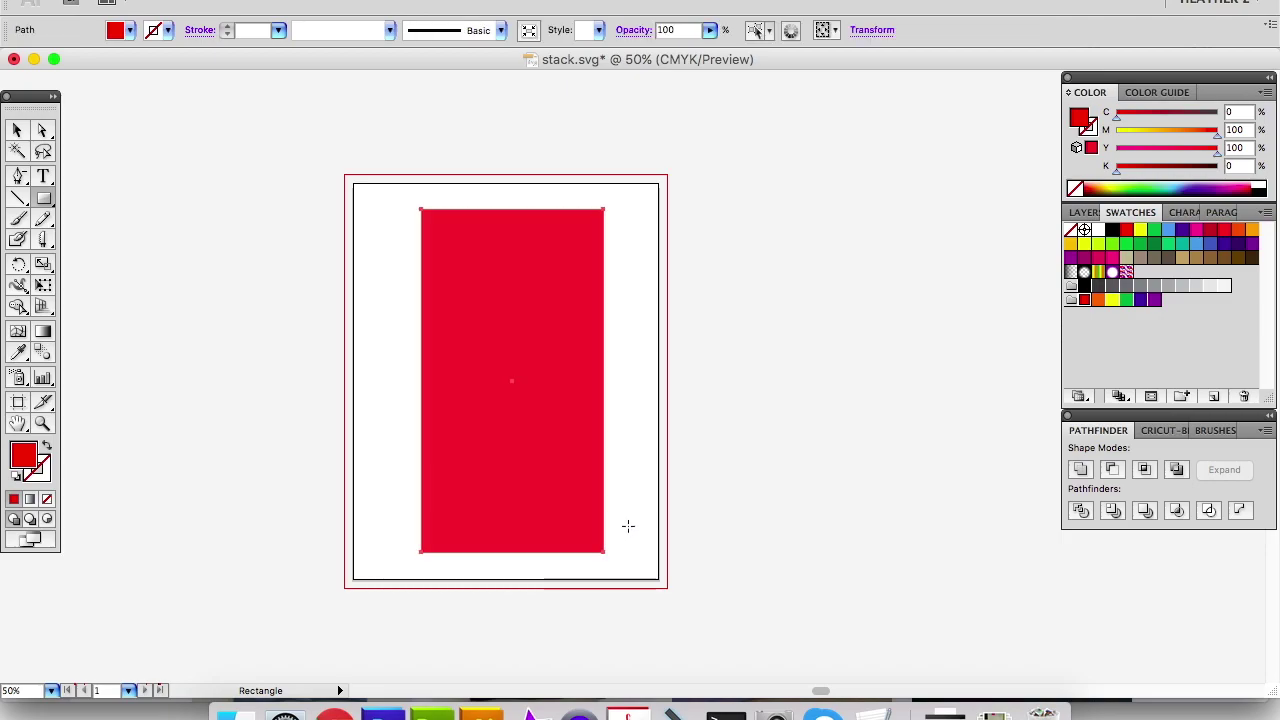
# Send the red rectangle to the back, behind the black line art.
pyautogui.press('v')
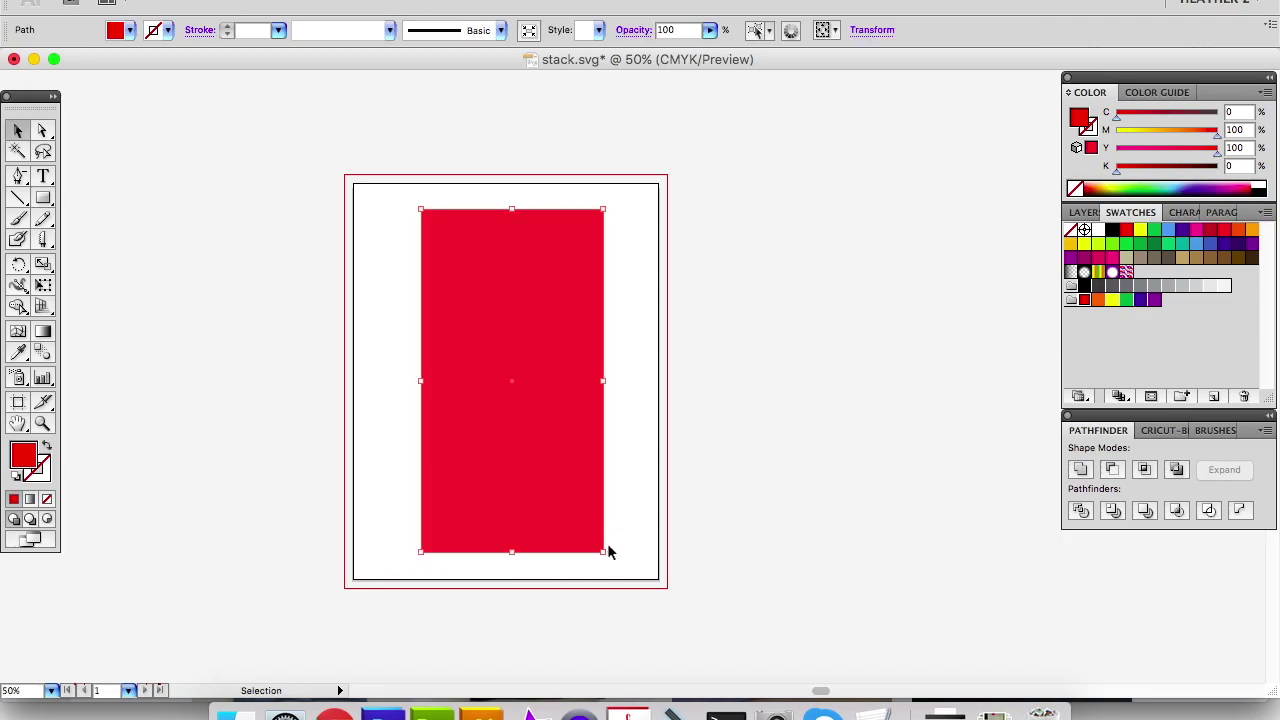
pyautogui.click(246, 0)
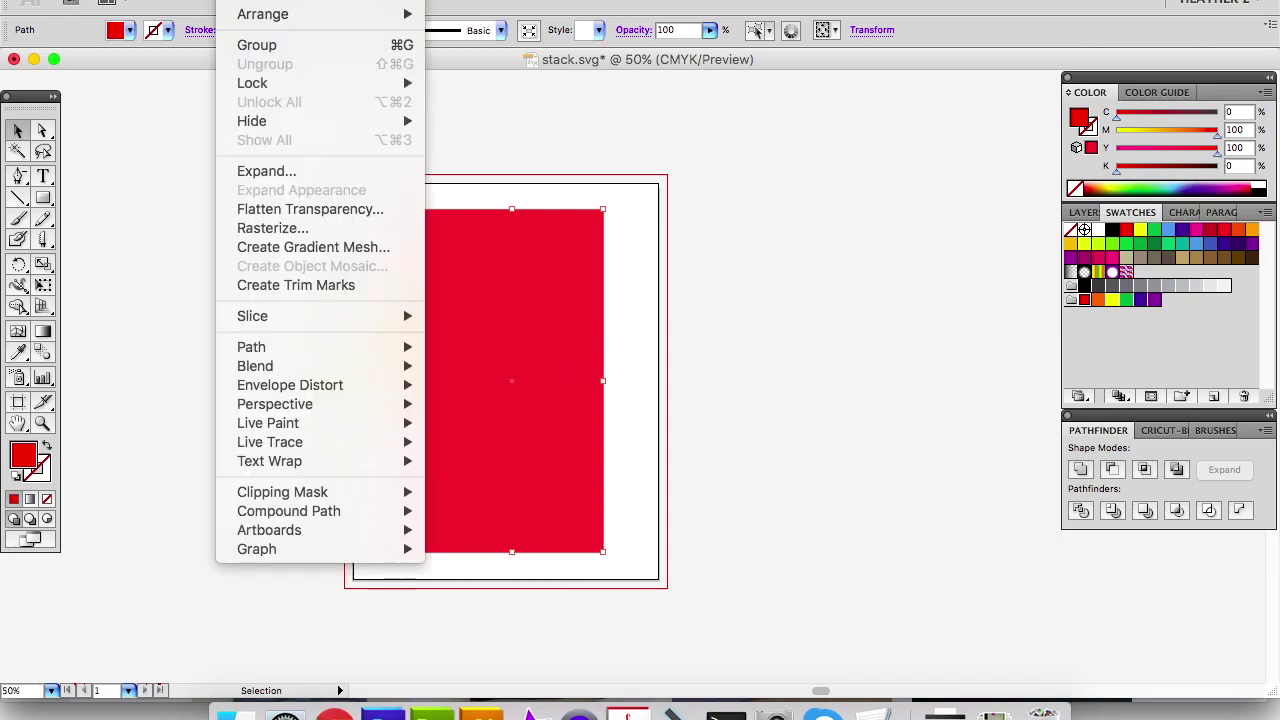
pyautogui.moveTo(300, 14)
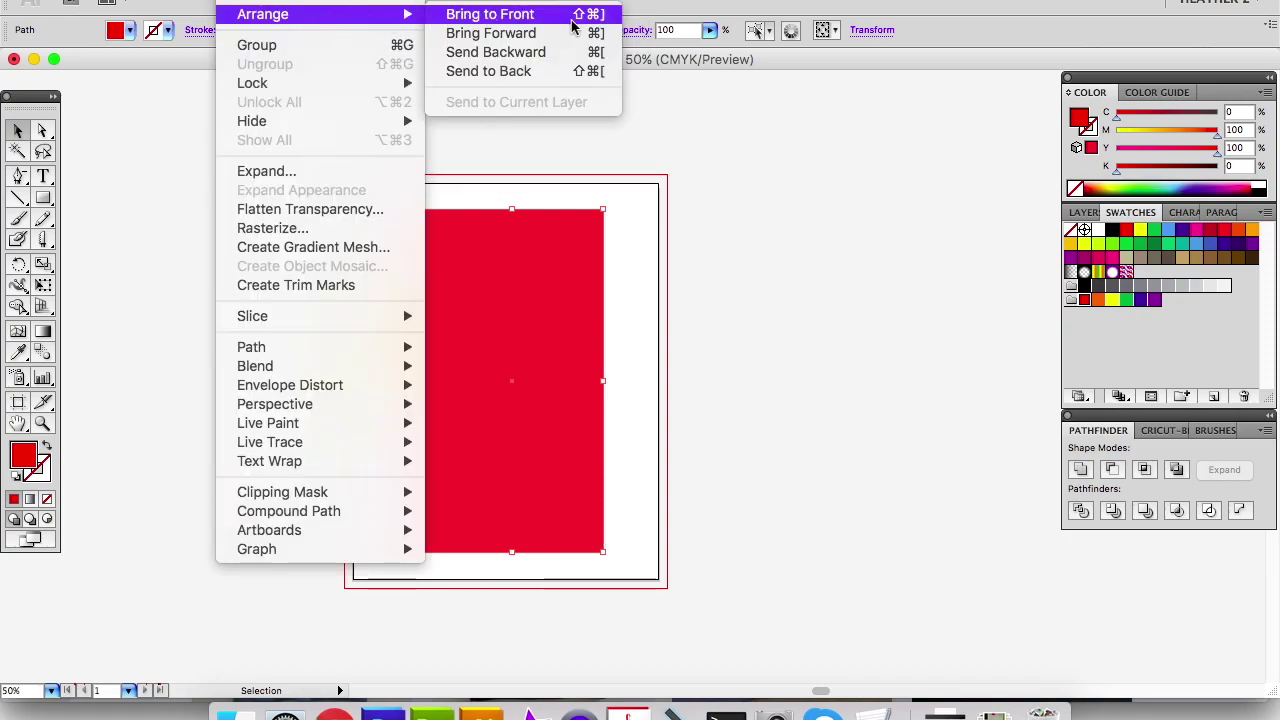
pyautogui.click(567, 72)
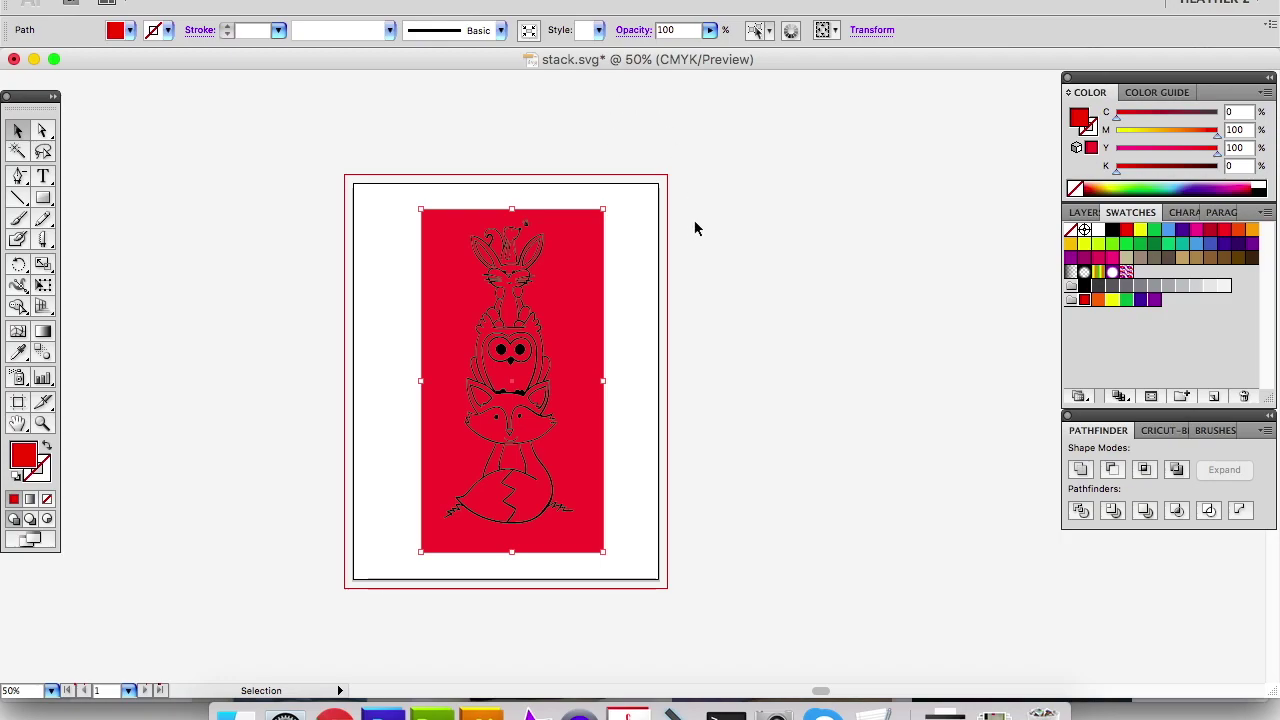
# Merge the red rectangle and the line art with Pathfinder, ungroup the result, and deselect everything.
pyautogui.moveTo(711, 157); pyautogui.dragTo(386, 566)
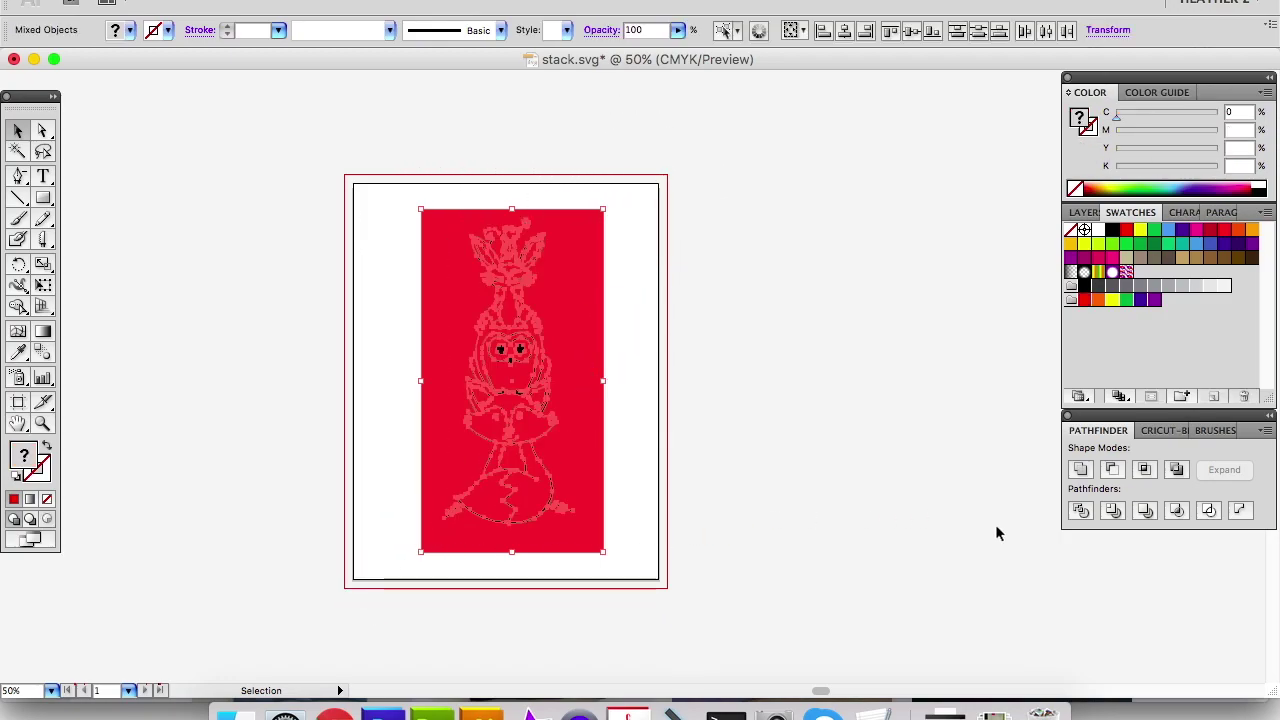
pyautogui.click(1145, 513)
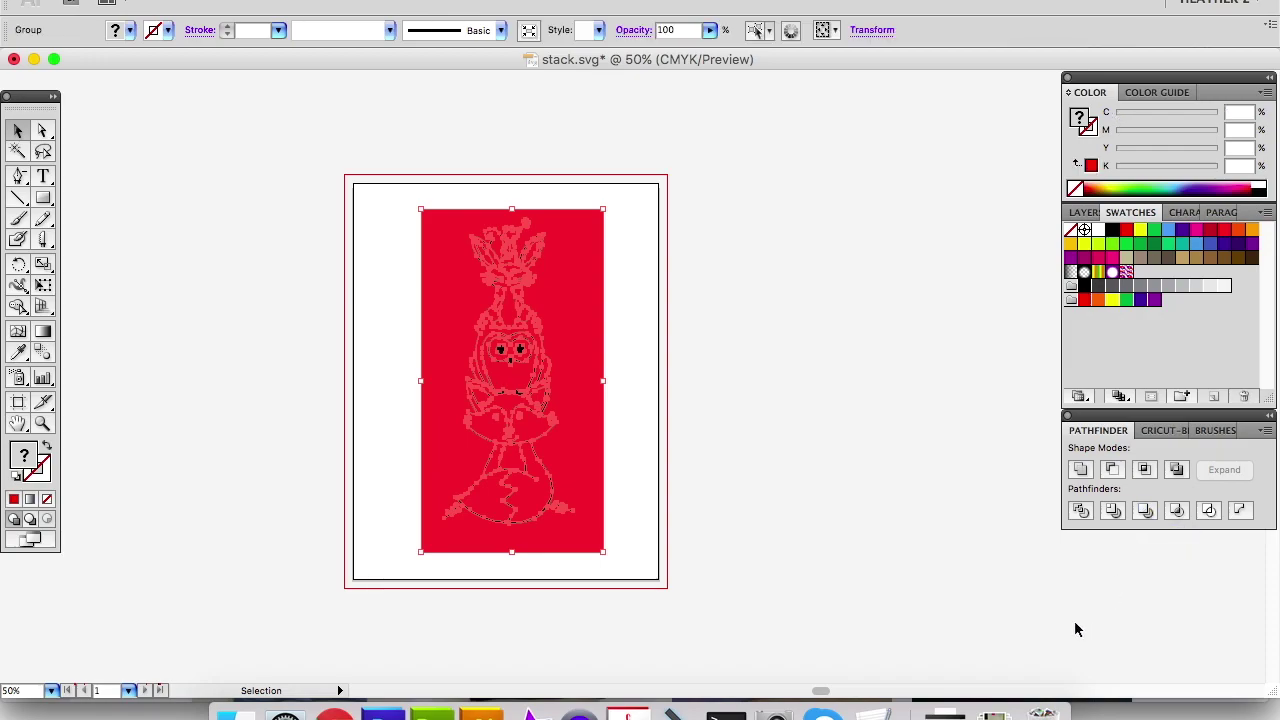
pyautogui.click(245, 0)
pyautogui.moveTo(276, 3)
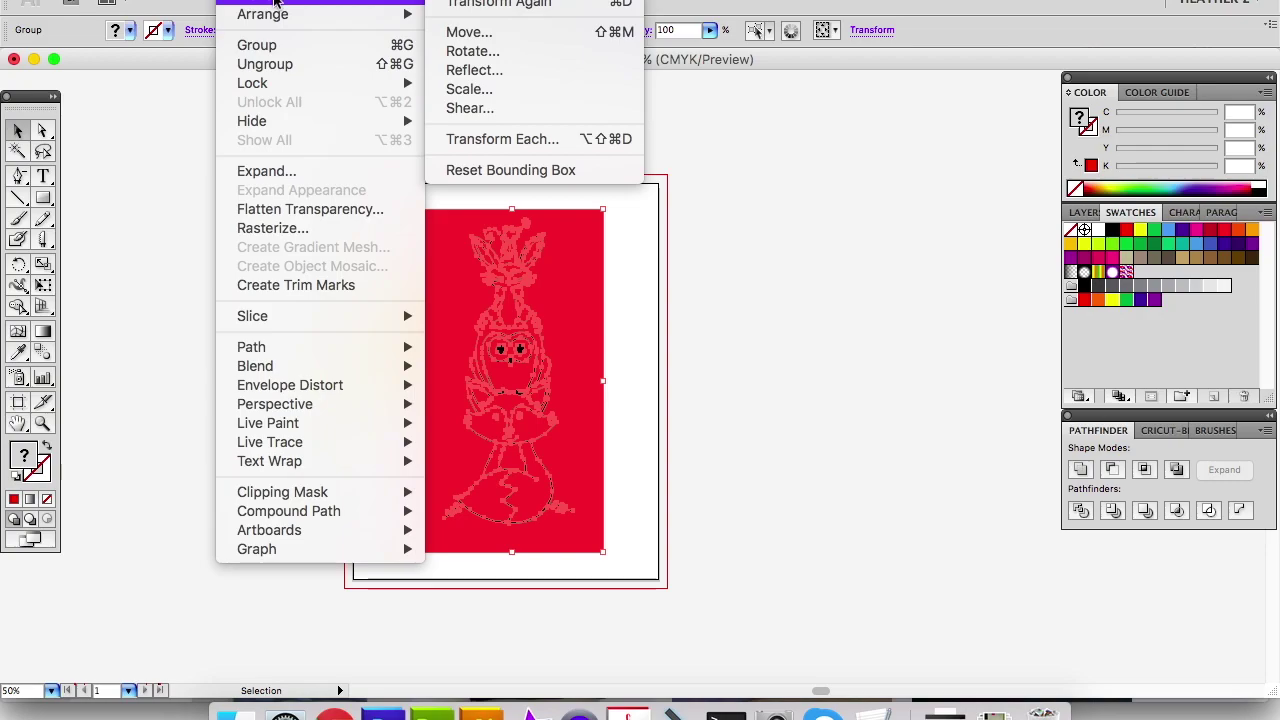
pyautogui.click(286, 64)
pyautogui.click(651, 263)
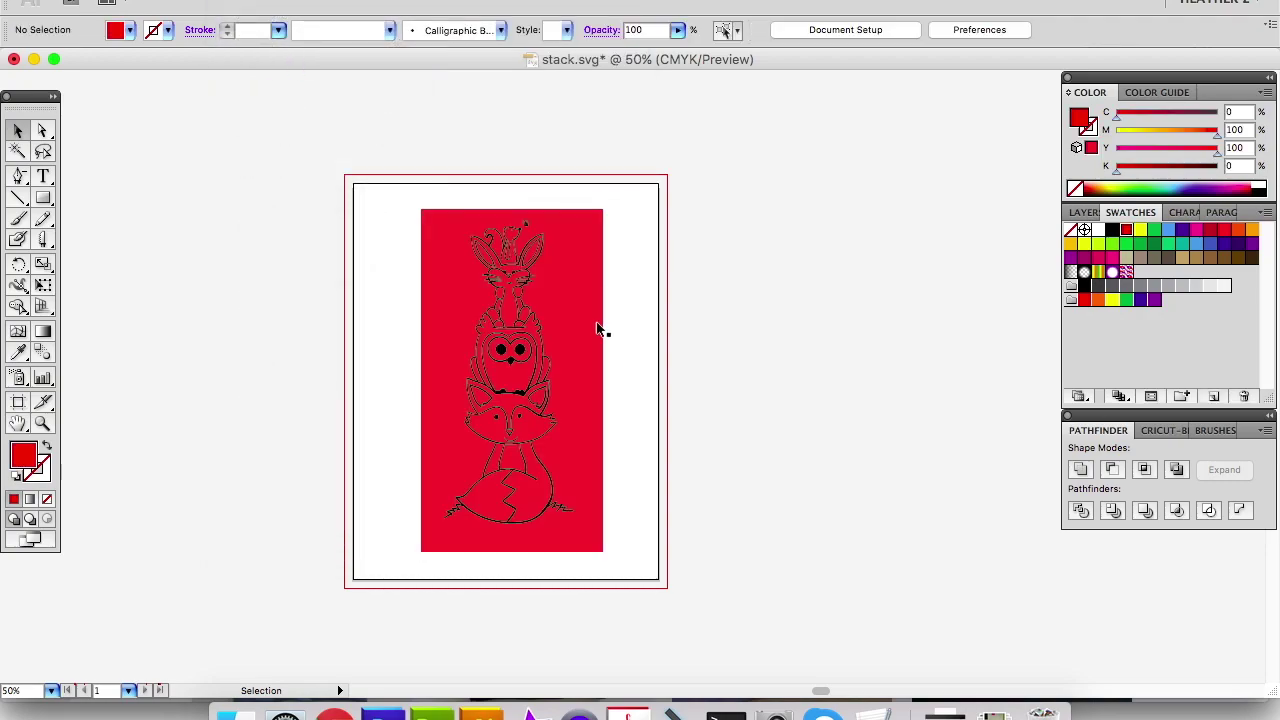
# Cut the red background with the Knife tool along a shallow curve beneath the fox, from the left grass tuft to the right one.
pyautogui.click(576, 380)
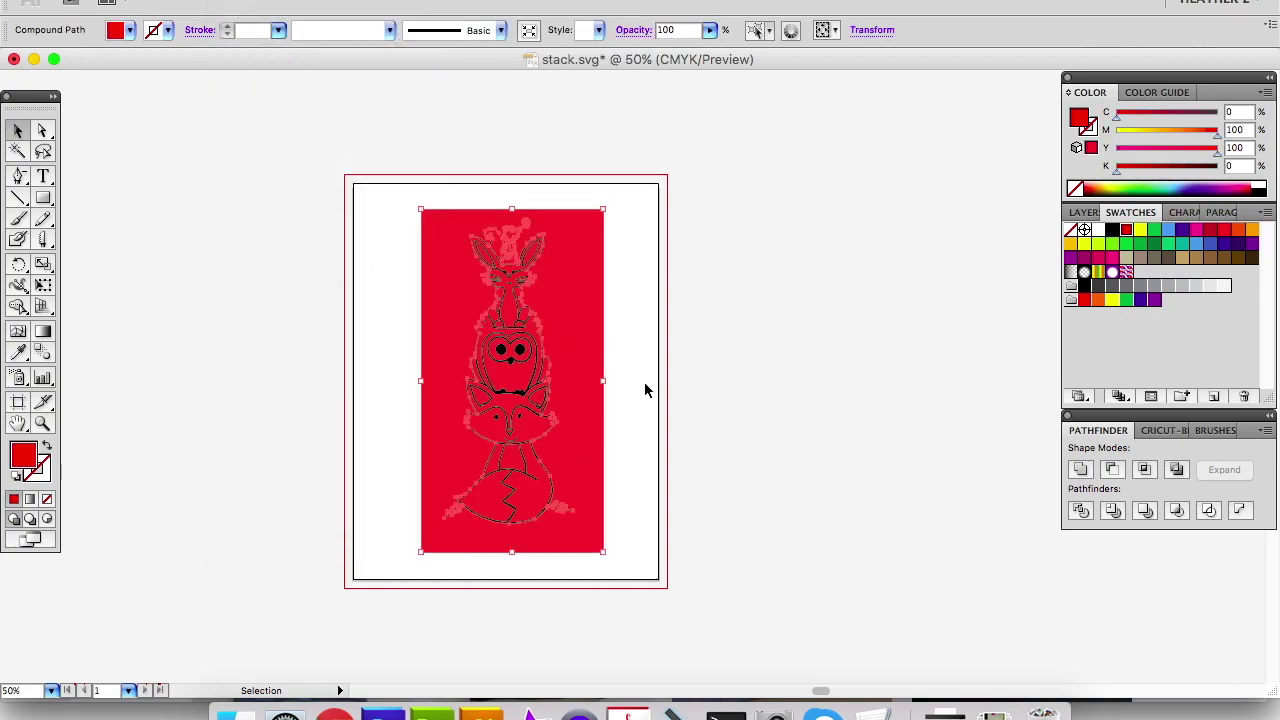
pyautogui.moveTo(651, 406); pyautogui.dragTo(613, 312)
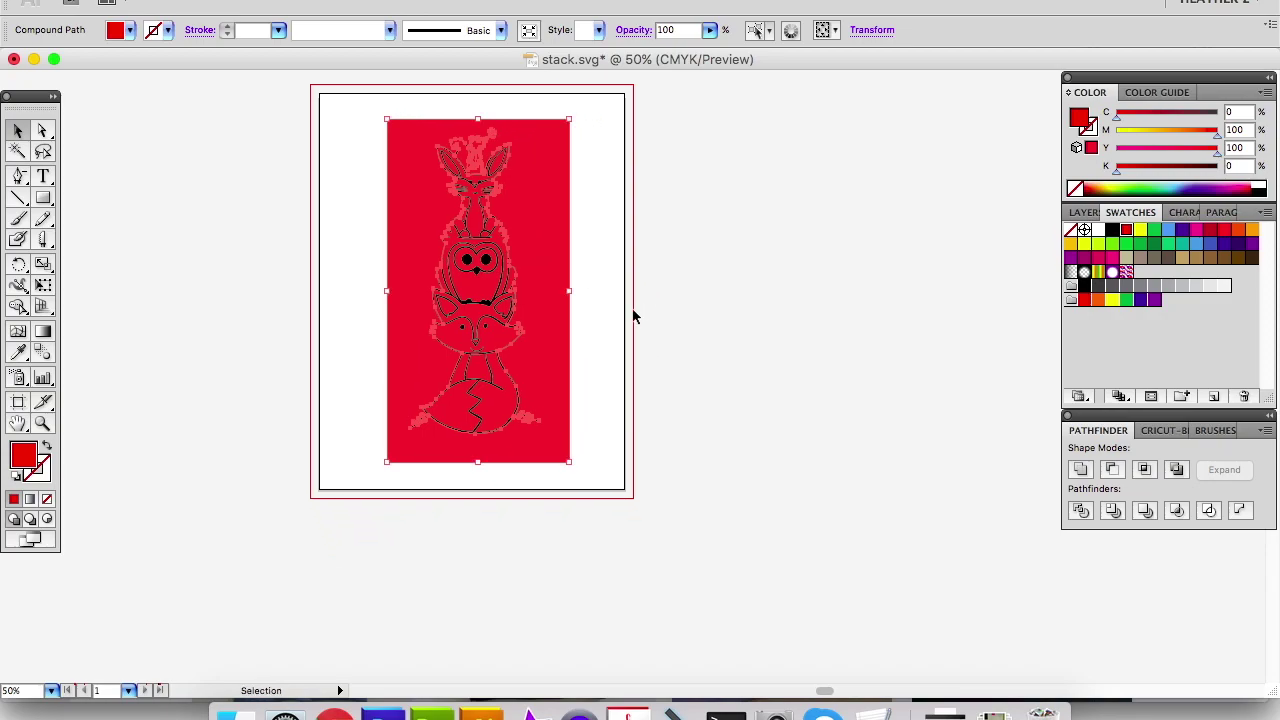
pyautogui.press('super+equal')
pyautogui.press('super+equal')
pyautogui.press('super+equal')
pyautogui.press('v')
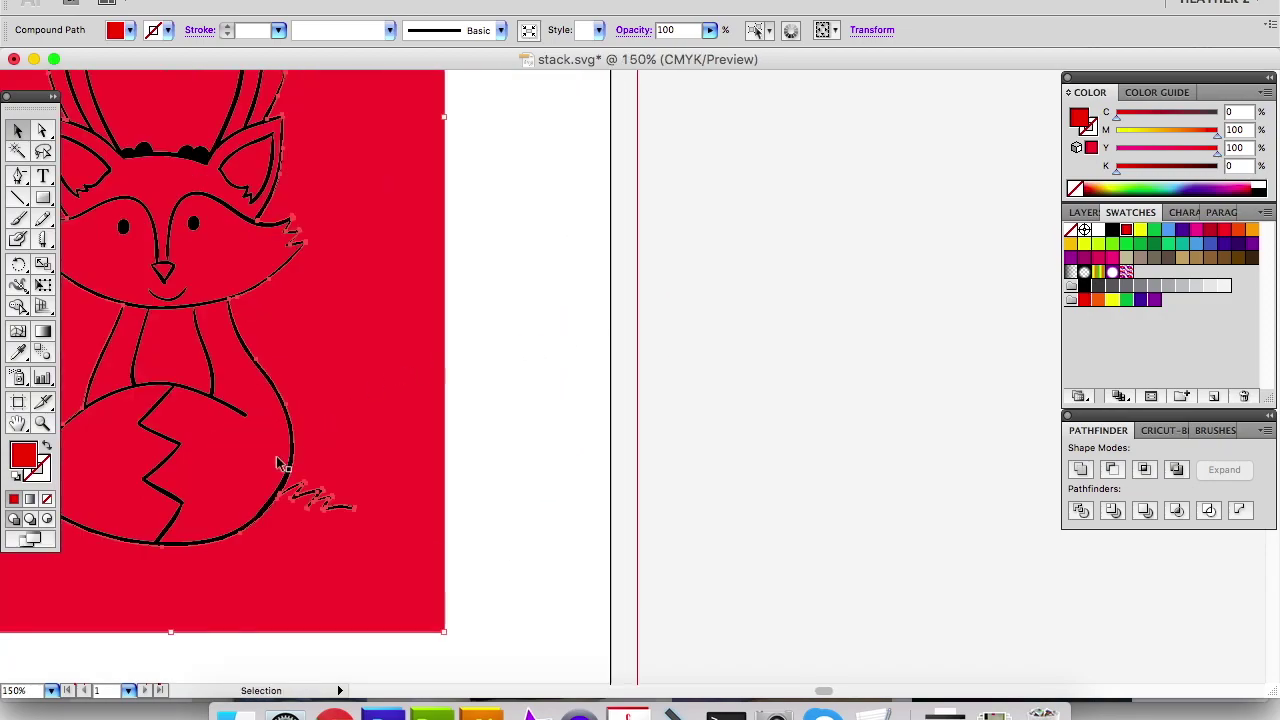
pyautogui.moveTo(356, 412); pyautogui.dragTo(580, 298)
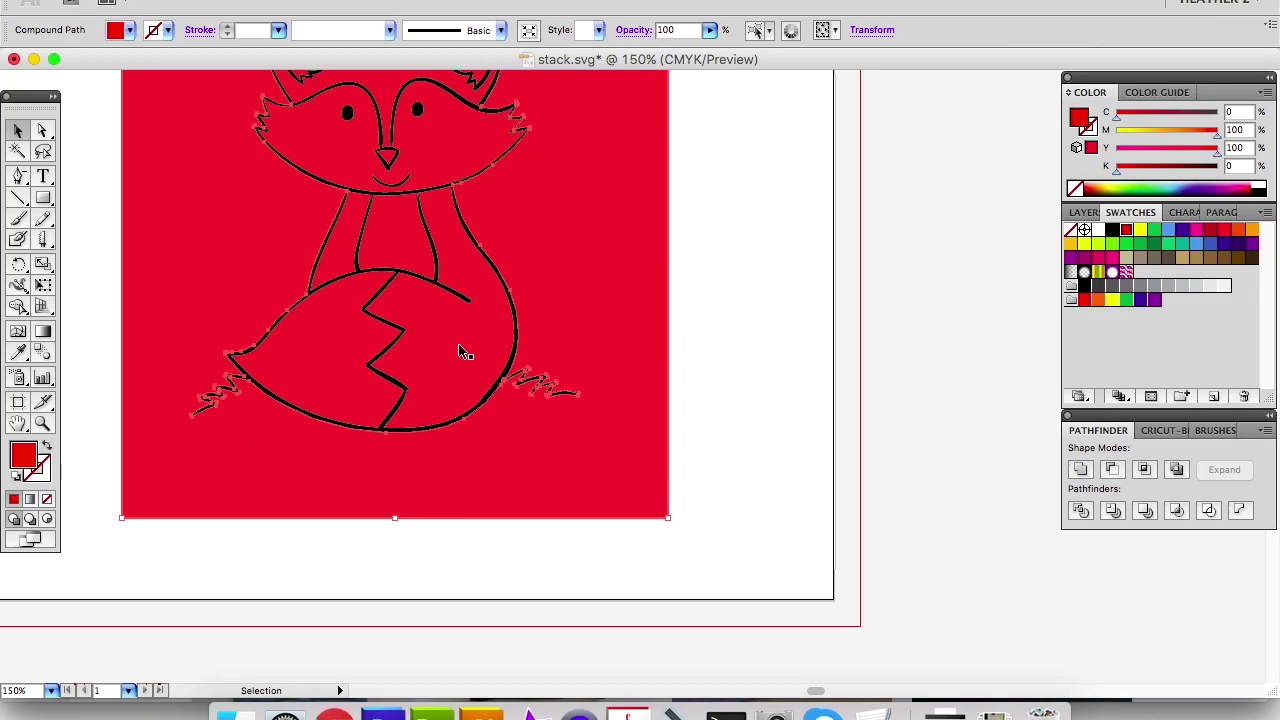
pyautogui.click(737, 292)
pyautogui.click(627, 475)
pyautogui.click(42, 241)
pyautogui.moveTo(202, 418)
pyautogui.mouseDown()
pyautogui.moveTo(257, 440)
pyautogui.moveTo(458, 458)
pyautogui.moveTo(534, 437)
pyautogui.moveTo(571, 406)
pyautogui.moveTo(562, 392)
pyautogui.mouseUp()
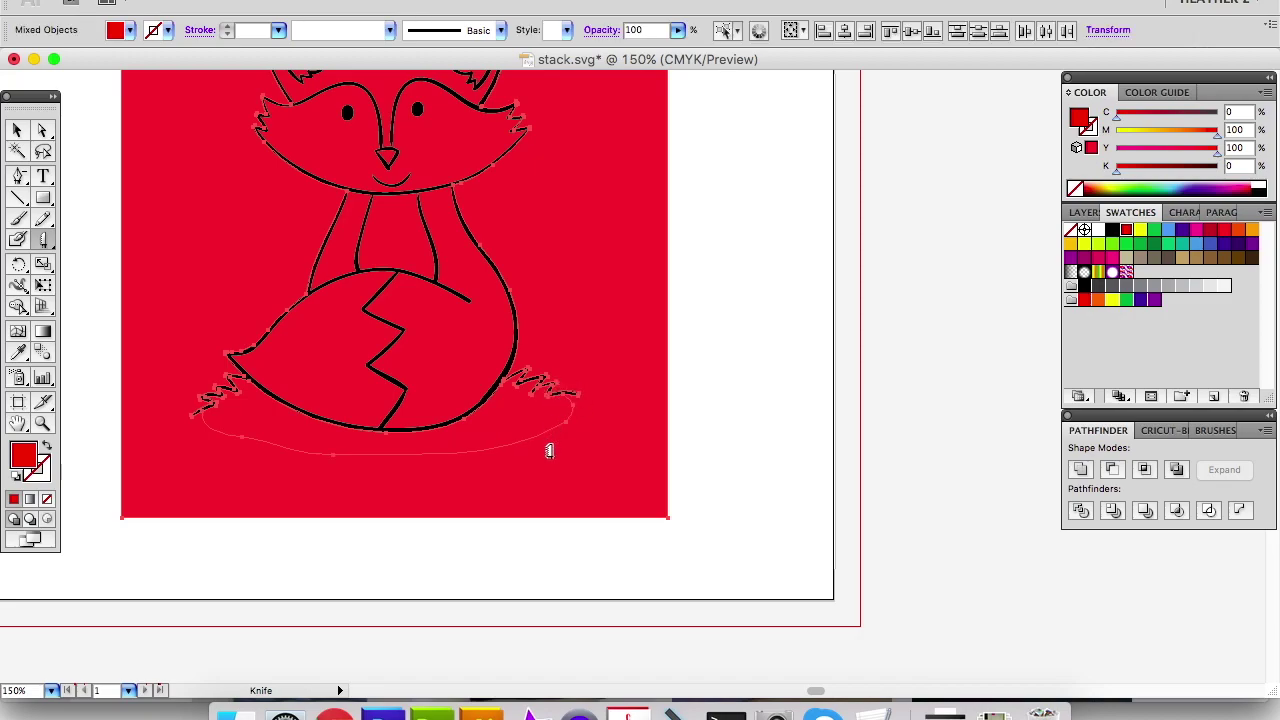
# Delete the red background area outside the animals, keeping the mound of ground beneath the fox.
pyautogui.press('a')
pyautogui.click(700, 331)
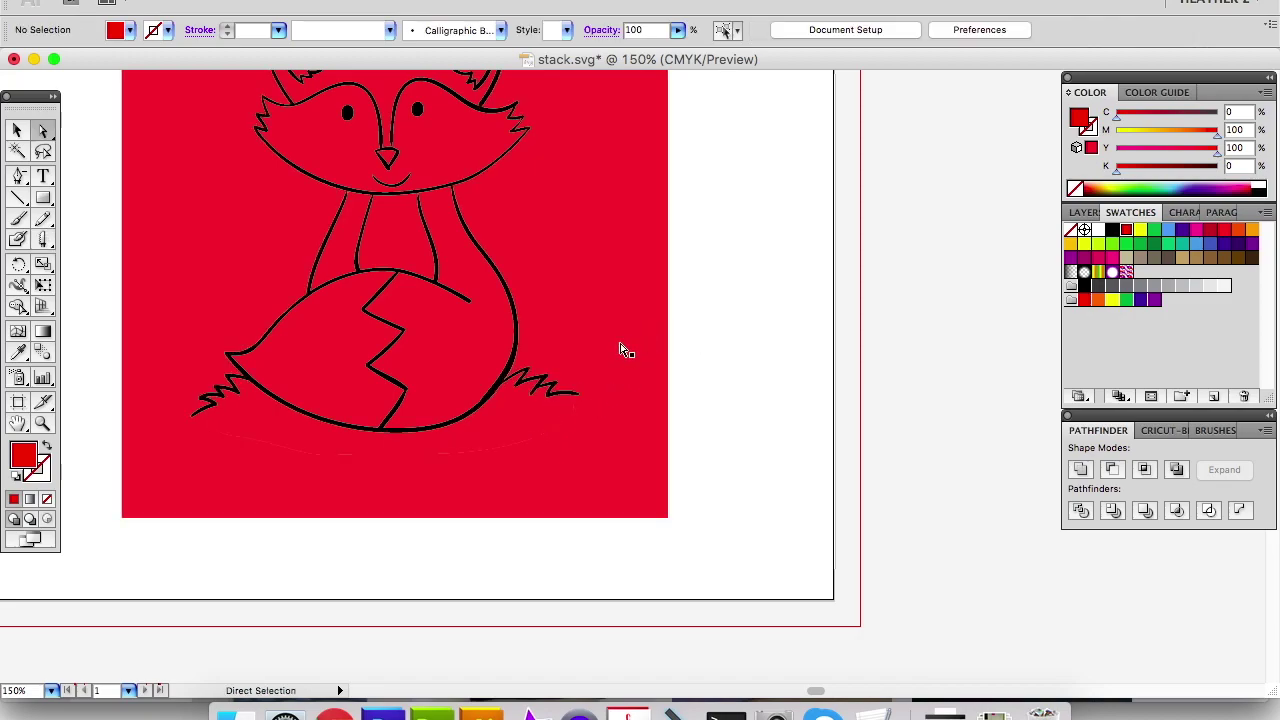
pyautogui.click(620, 345)
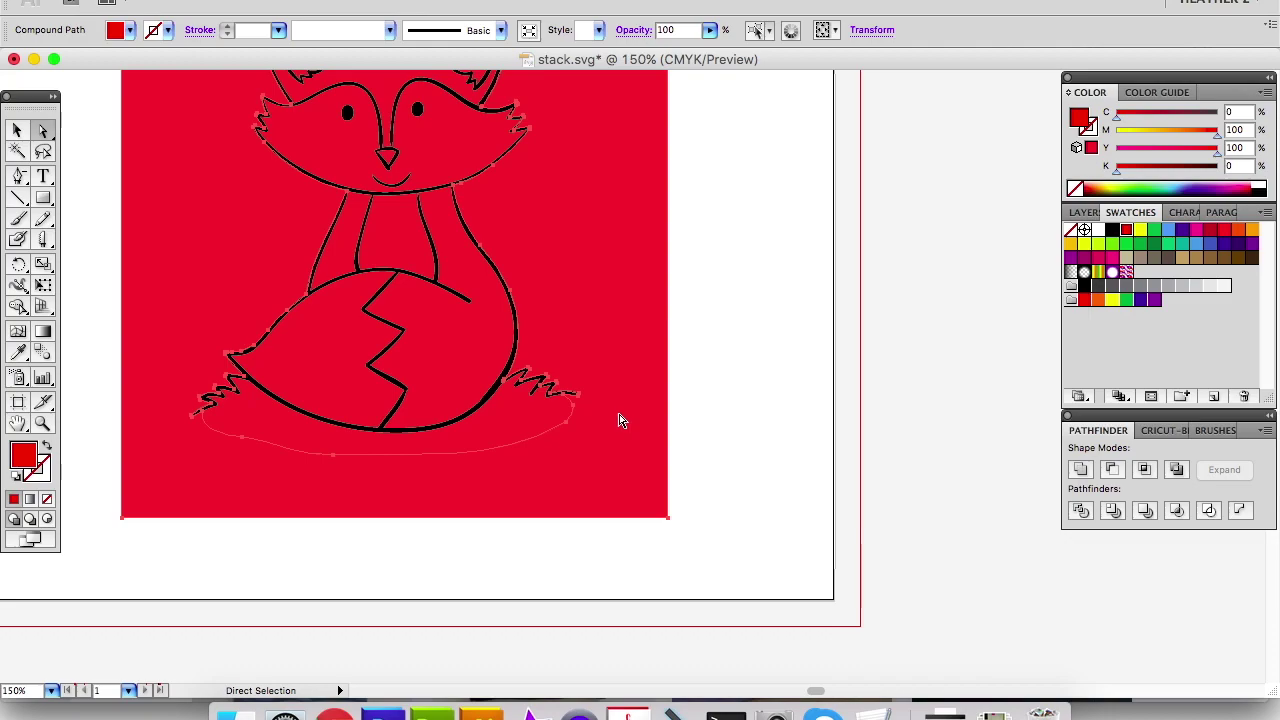
pyautogui.press('Delete')
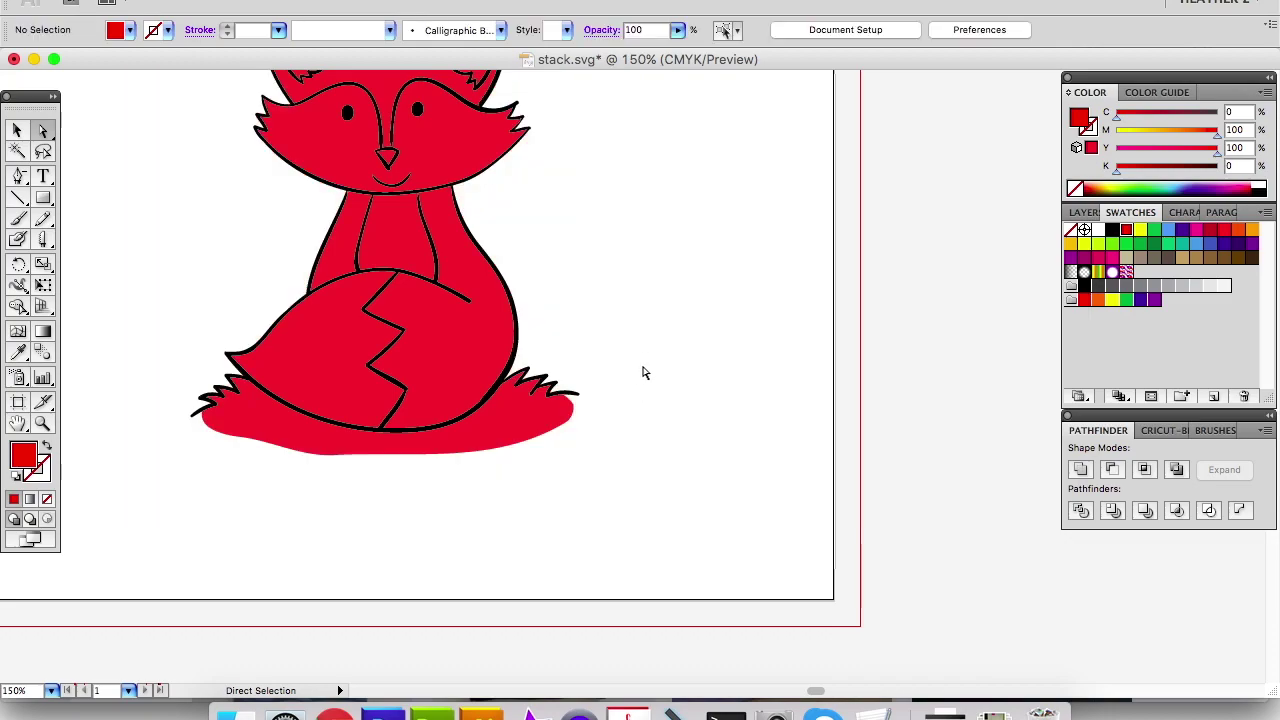
# Reshape the lower edge of the ground beneath the fox by adjusting its anchor points, and deselect it.
pyautogui.click(341, 452)
pyautogui.moveTo(334, 456); pyautogui.dragTo(343, 459)
pyautogui.moveTo(242, 438); pyautogui.dragTo(362, 470)
pyautogui.click(483, 502)
# Fill the fox's tail tip, chest, face and inner ears and the owl's eye area with 5% black light grey.
pyautogui.scroll(10, 640, 229)
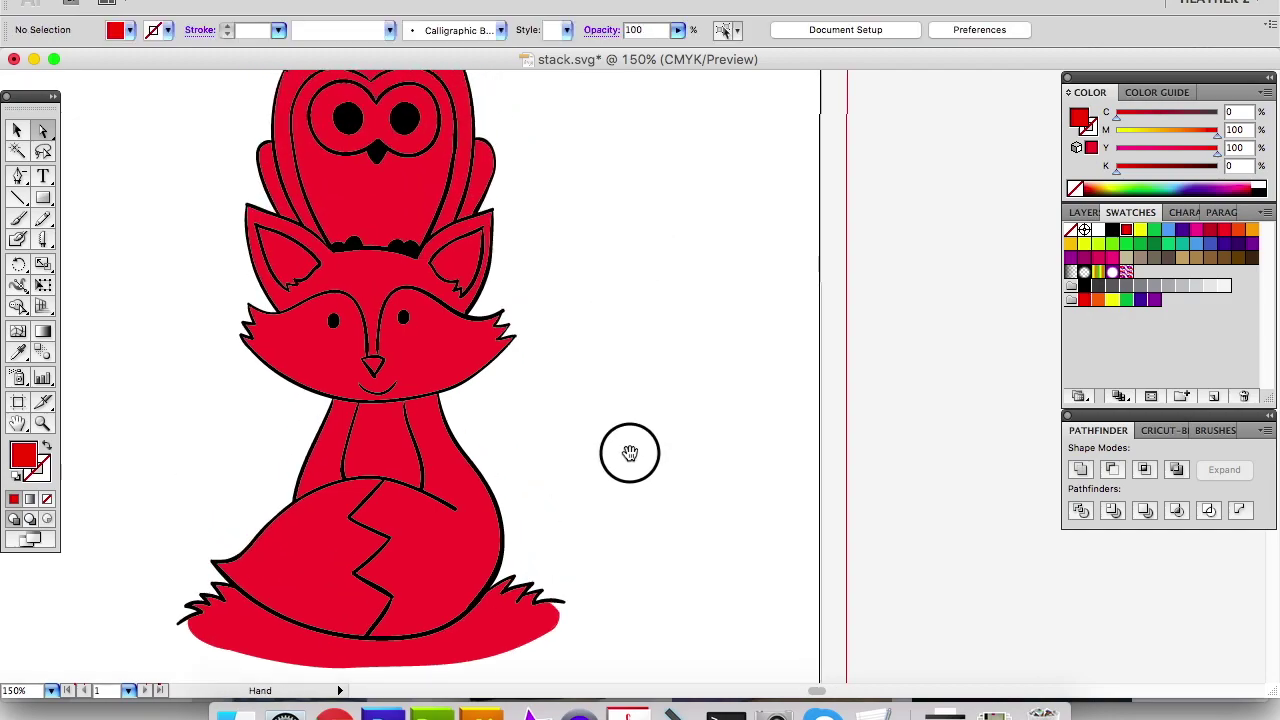
pyautogui.press('v')
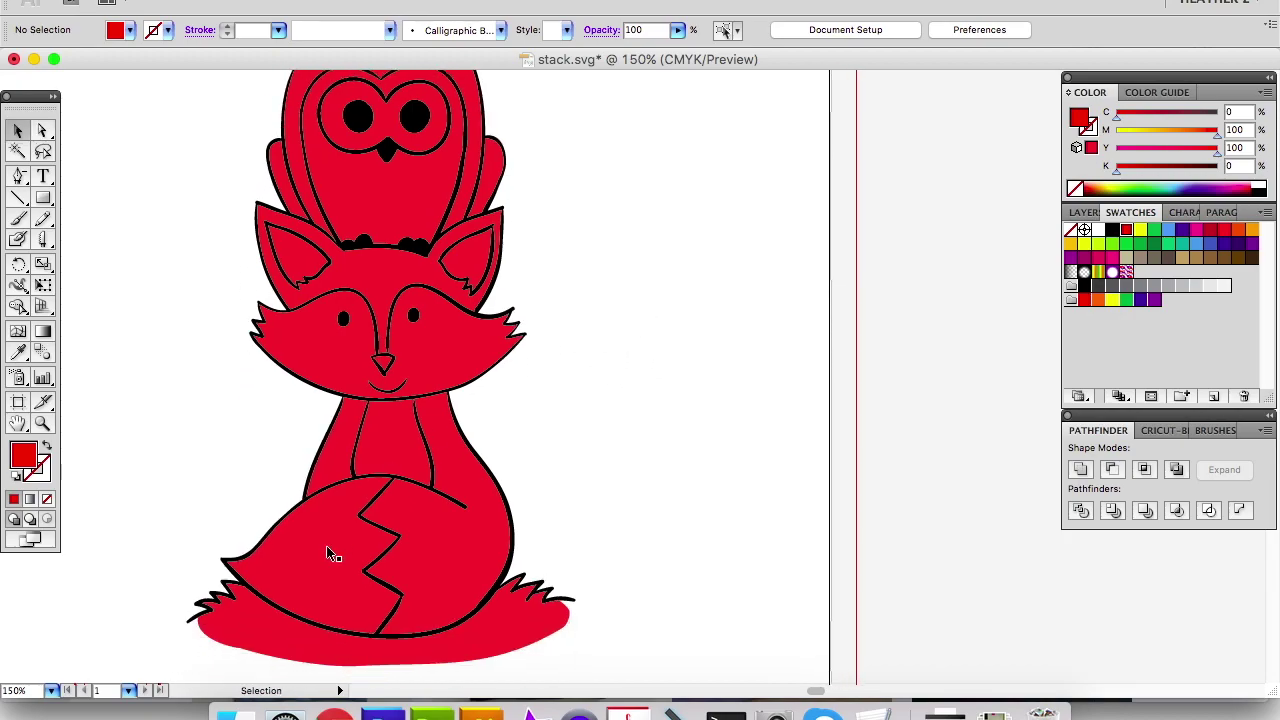
pyautogui.click(365, 480)
pyautogui.keyDown('shift'); pyautogui.click(393, 447); pyautogui.keyUp('shift')
pyautogui.keyDown('shift'); pyautogui.click(345, 355); pyautogui.keyUp('shift')
pyautogui.keyDown('shift'); pyautogui.click(298, 253); pyautogui.keyUp('shift')
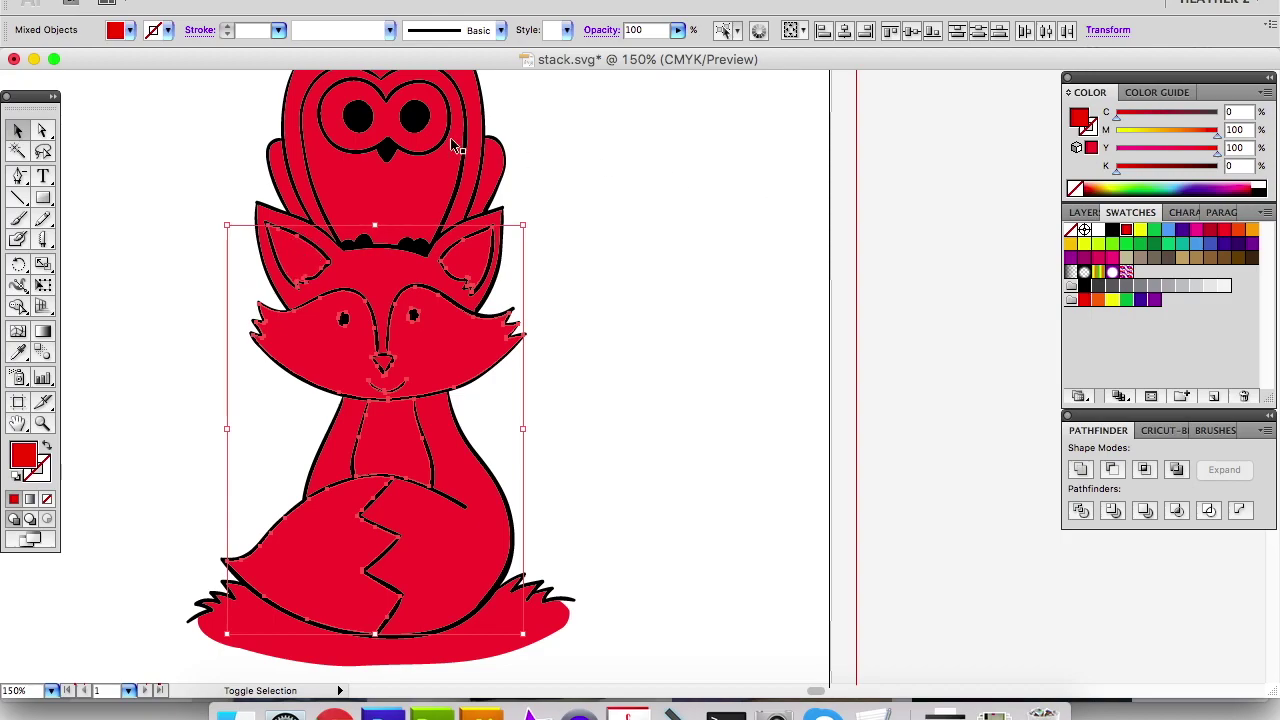
pyautogui.keyDown('shift'); pyautogui.click(410, 145); pyautogui.keyUp('shift')
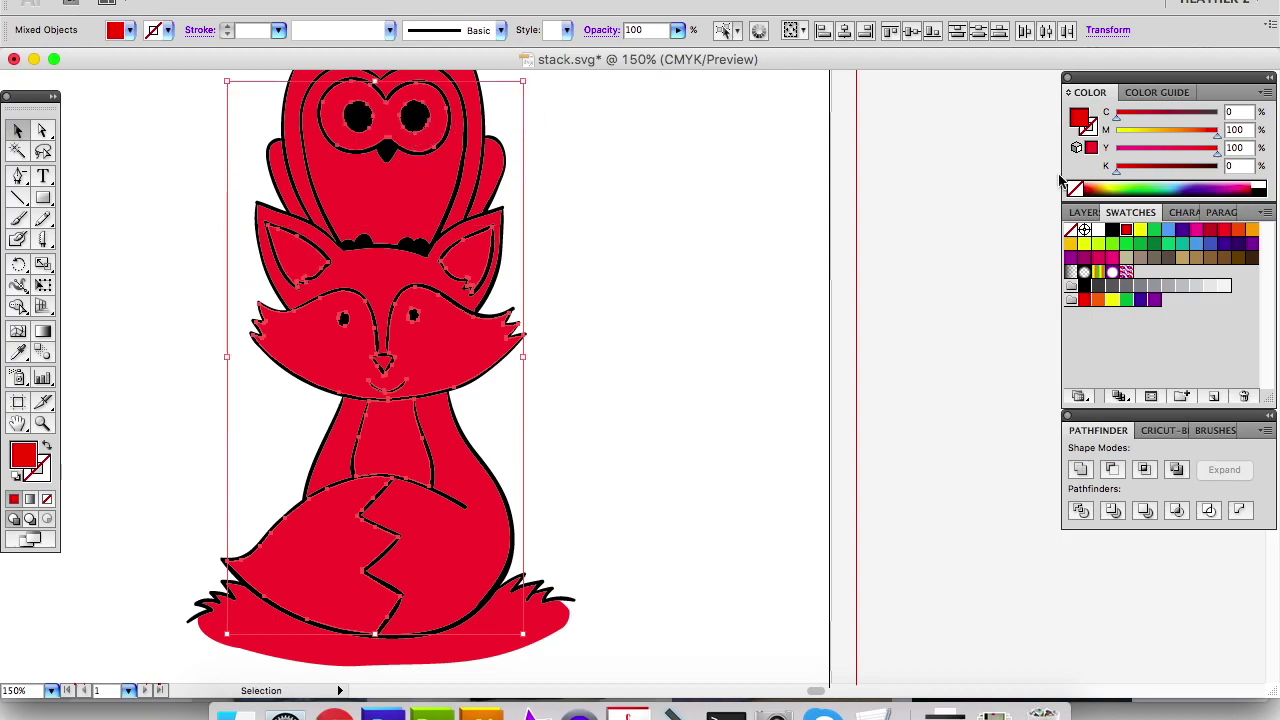
pyautogui.click(1224, 287)
pyautogui.click(518, 292)
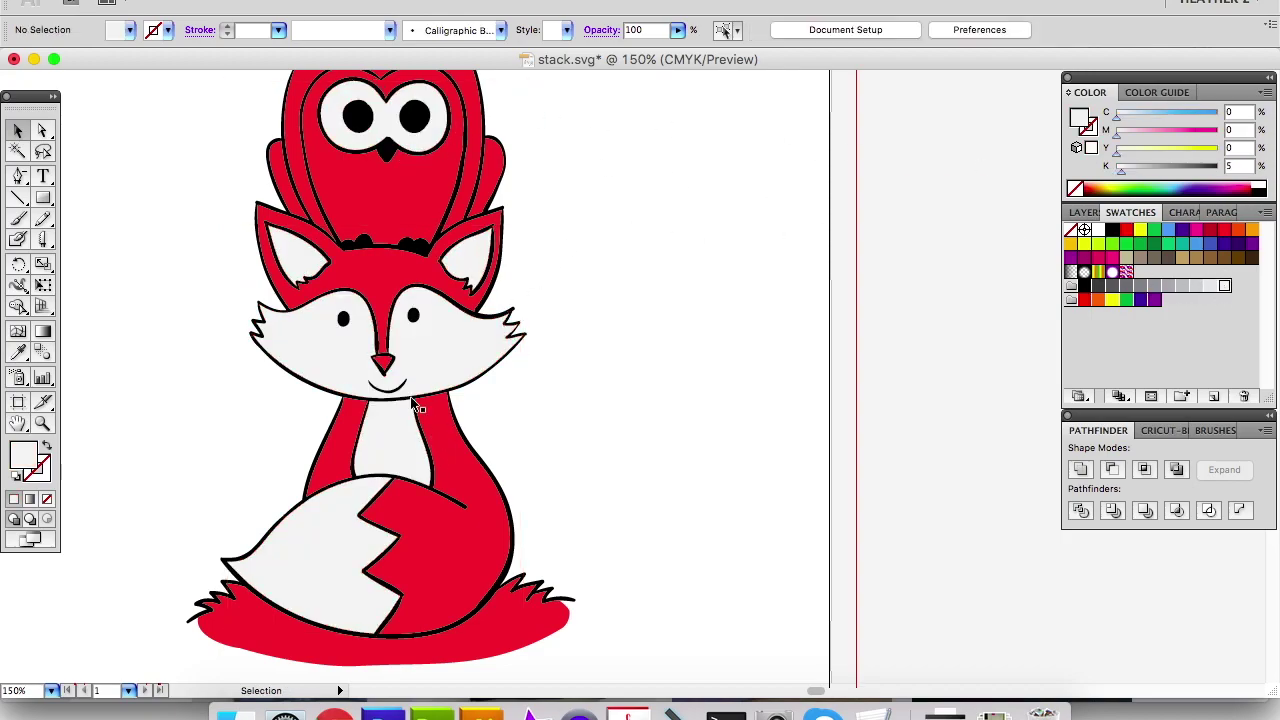
# Fill the fox's nose with black and deselect it.
pyautogui.click(384, 367)
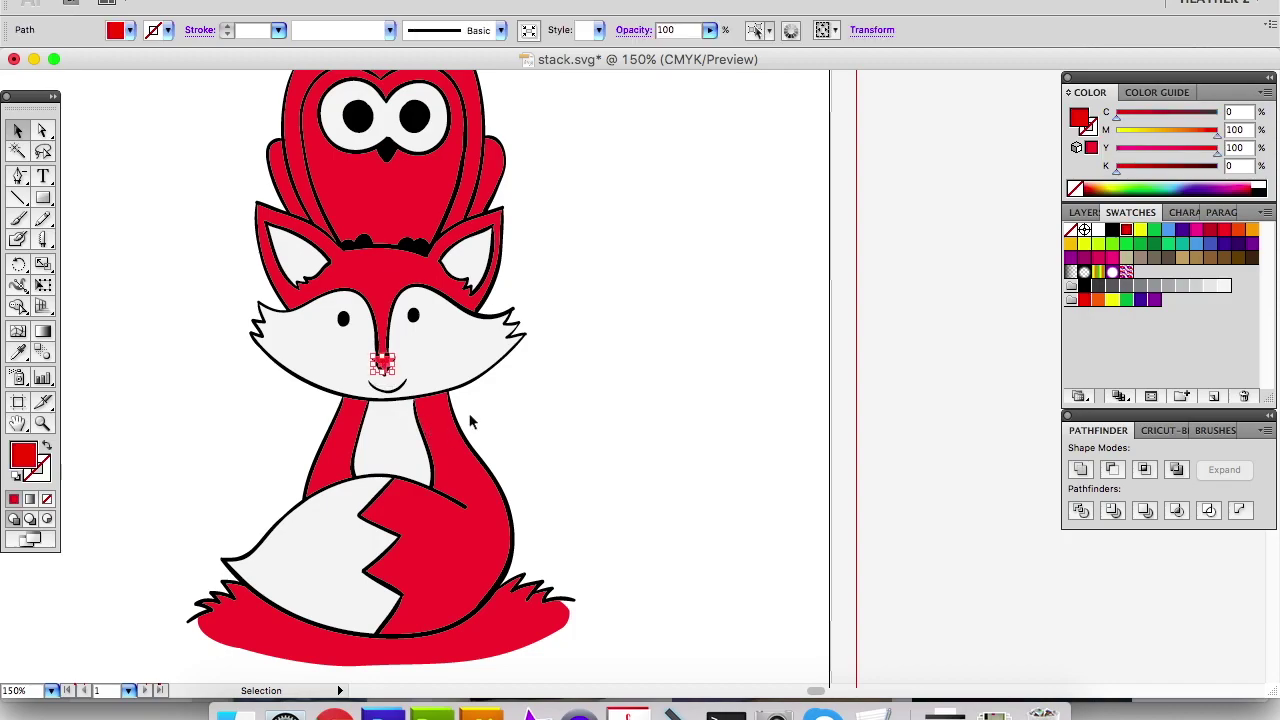
pyautogui.click(1084, 287)
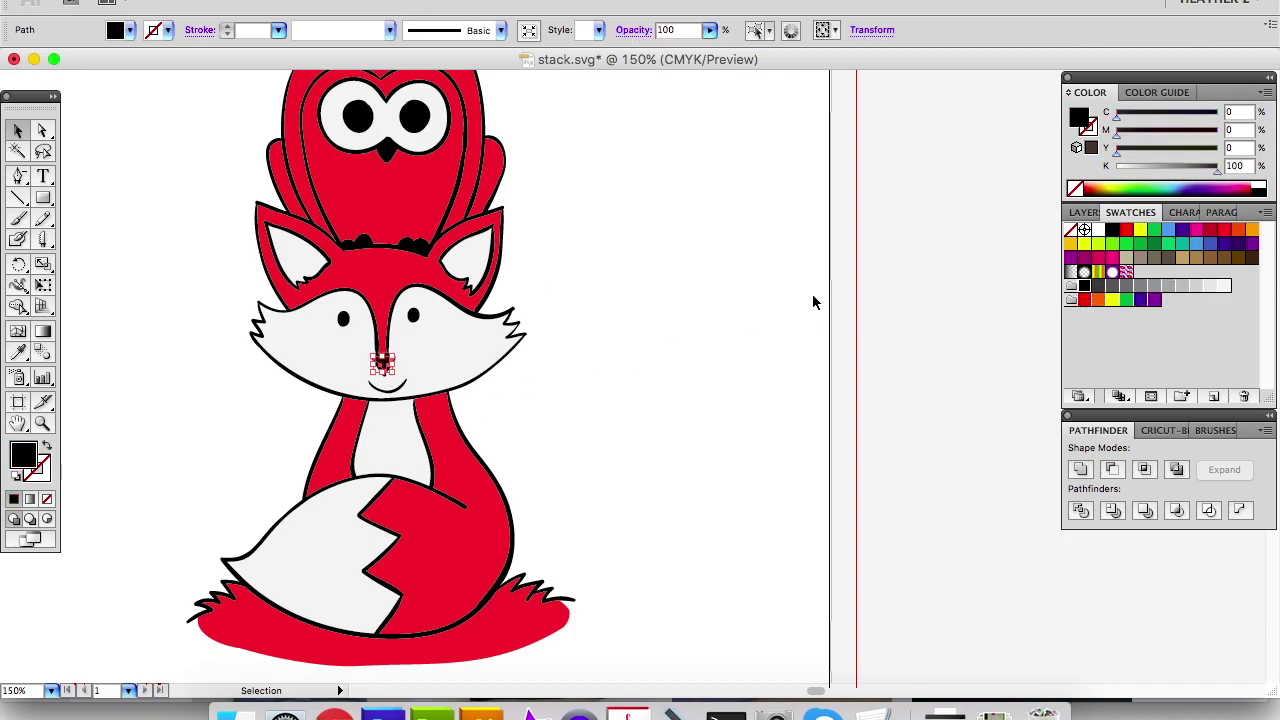
pyautogui.click(573, 291)
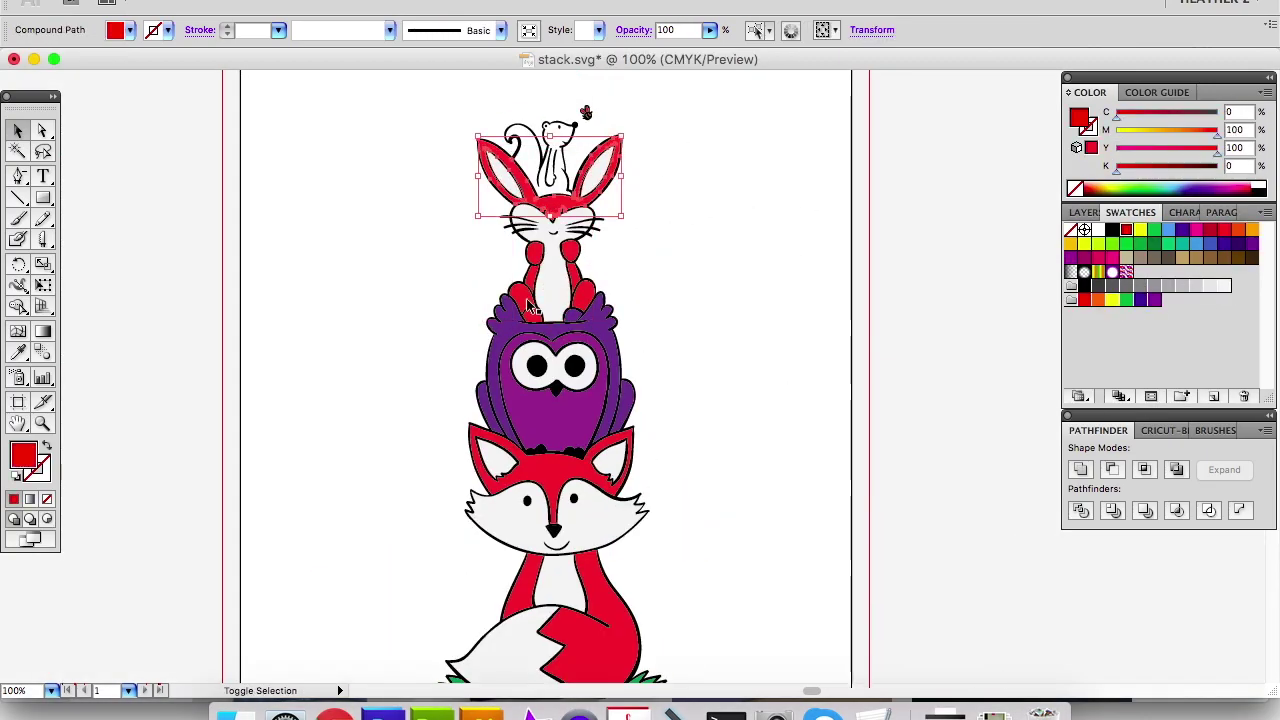
# Draw an orange rectangle over the squirrel, send it to the back, and select it together with the line art.
pyautogui.click(597, 337)
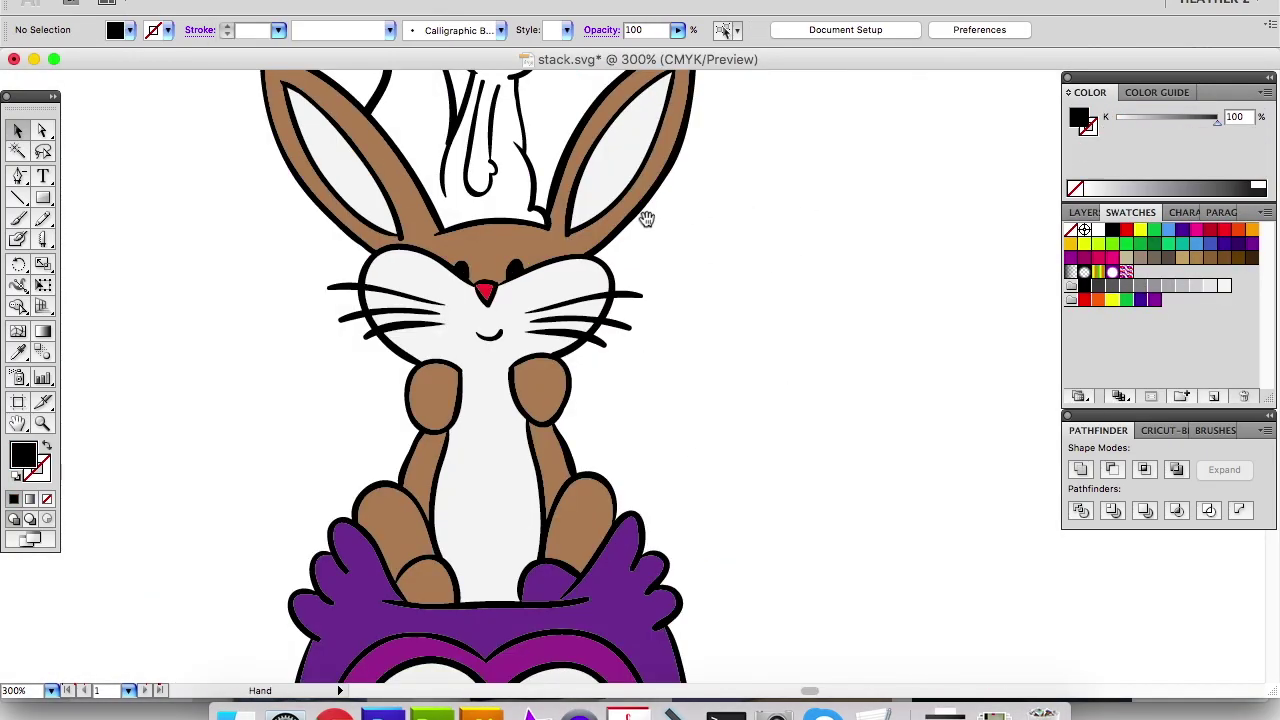
pyautogui.moveTo(343, 98); pyautogui.dragTo(595, 393)
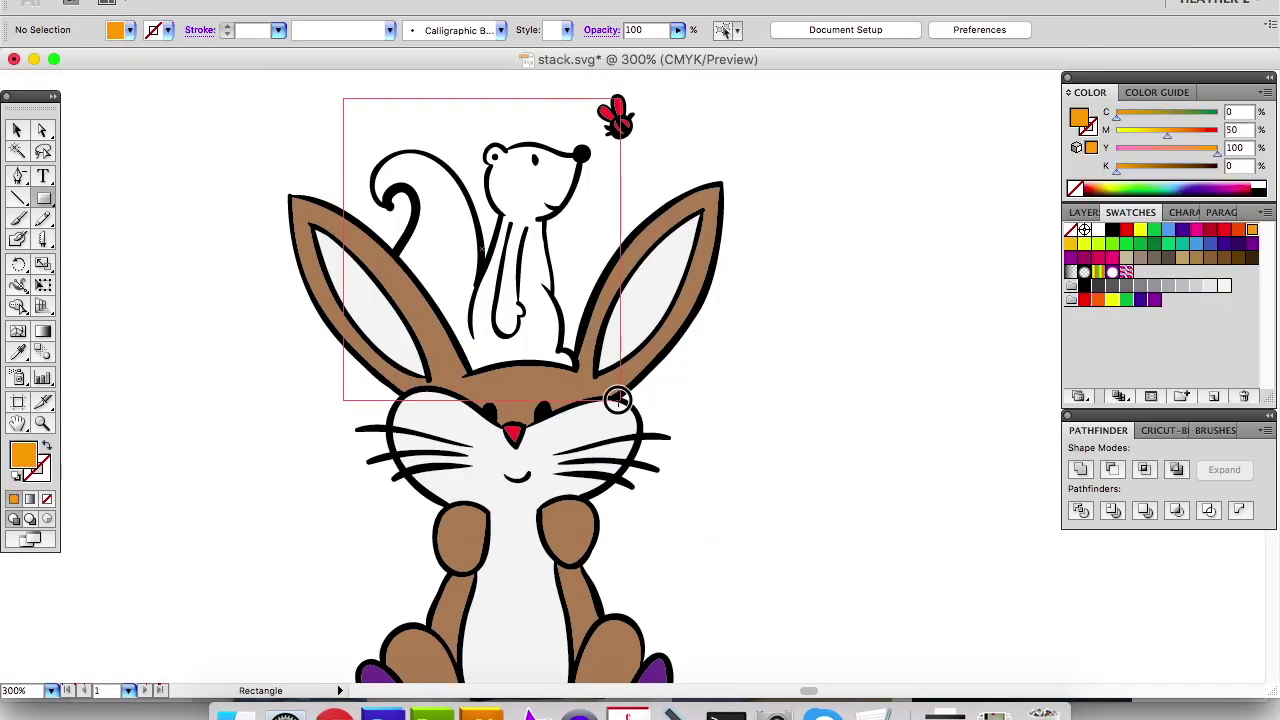
pyautogui.press('super+shift+bracketleft')
pyautogui.click(337, 94)
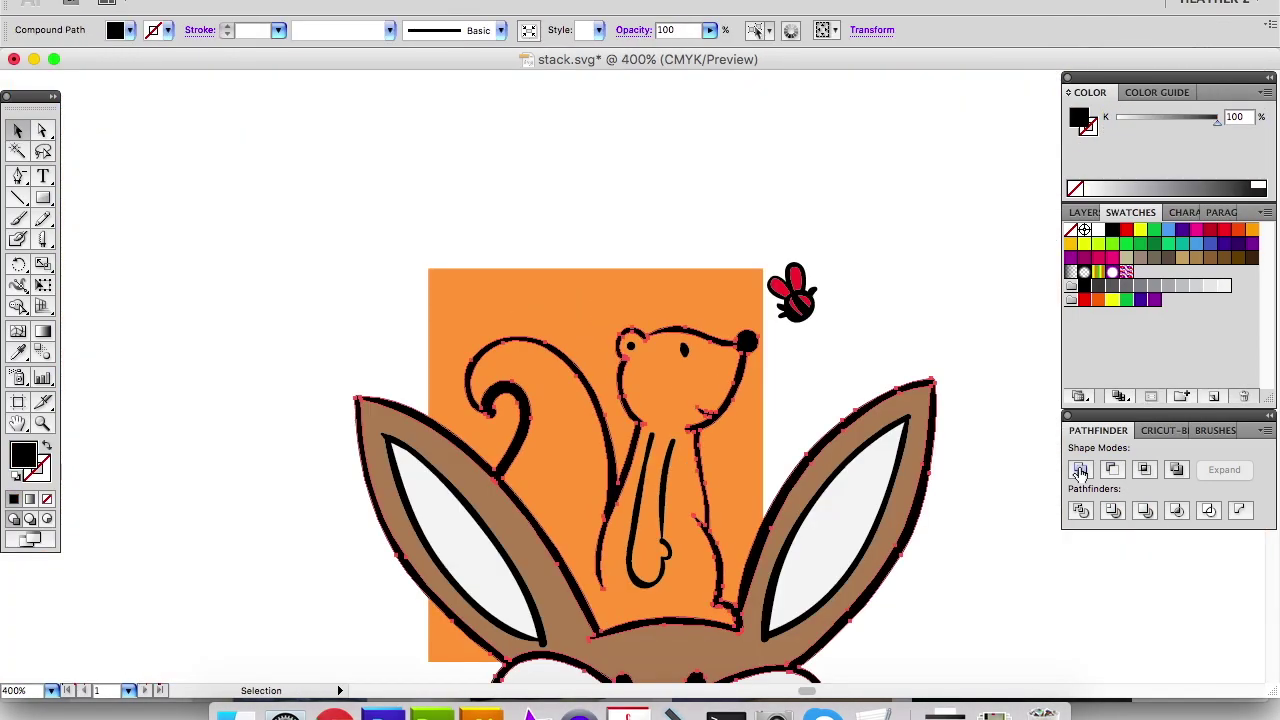
pyautogui.keyDown('shift'); pyautogui.click(623, 363); pyautogui.keyUp('shift')
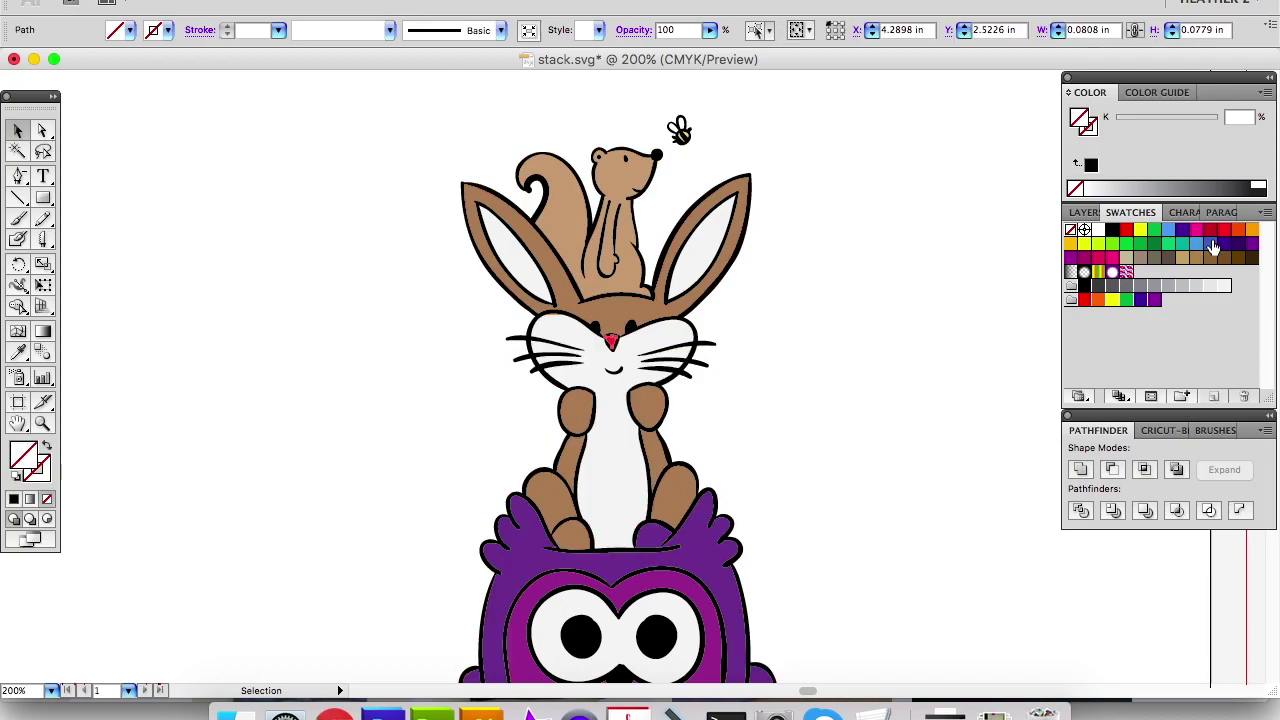
# Fill the rabbit's nose with pink (C 0, M 95, Y 20, K 0) and deselect it.
pyautogui.click(1112, 258)
pyautogui.click(809, 362)
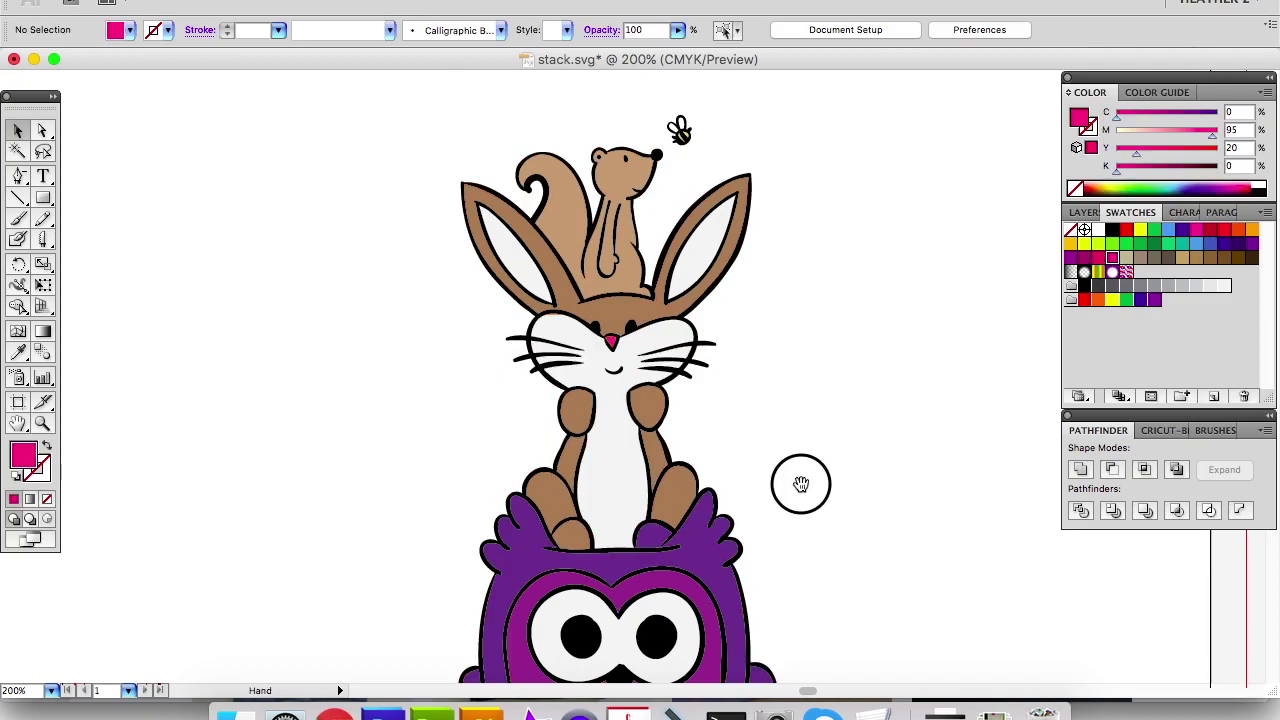
pyautogui.moveTo(803, 480); pyautogui.dragTo(787, 311)
pyautogui.moveTo(795, 600); pyautogui.dragTo(803, 306)
pyautogui.moveTo(803, 554); pyautogui.dragTo(818, 397)
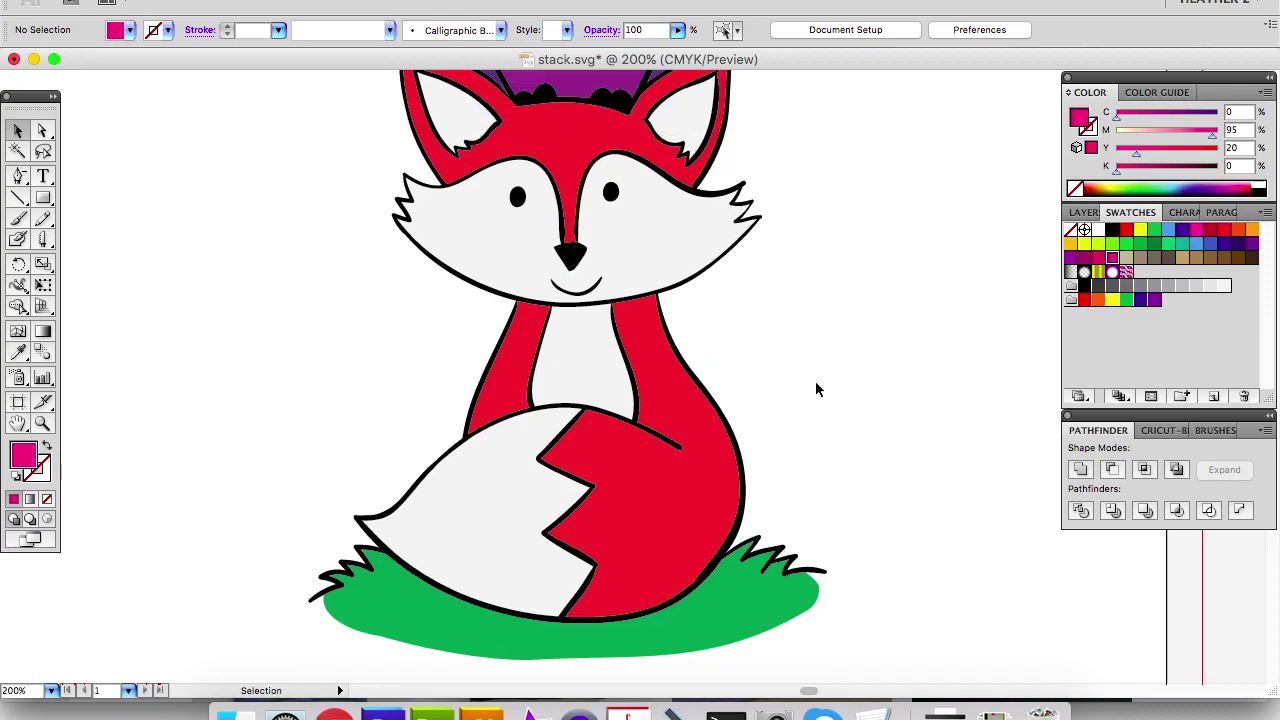
# Delete the path without fill or stroke that overlays the owl's outline.
pyautogui.press('super+minus')
pyautogui.press('super+minus')
pyautogui.press('super+minus')
pyautogui.moveTo(775, 265); pyautogui.dragTo(734, 286)
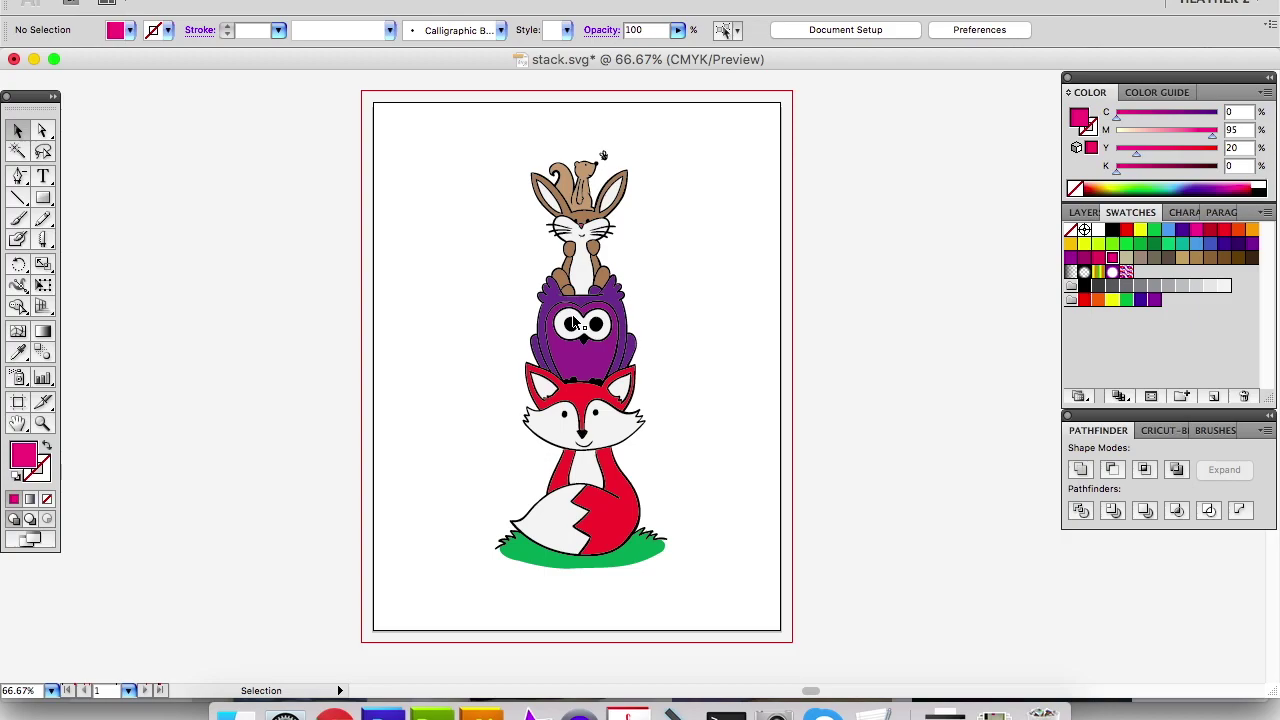
pyautogui.click(605, 305)
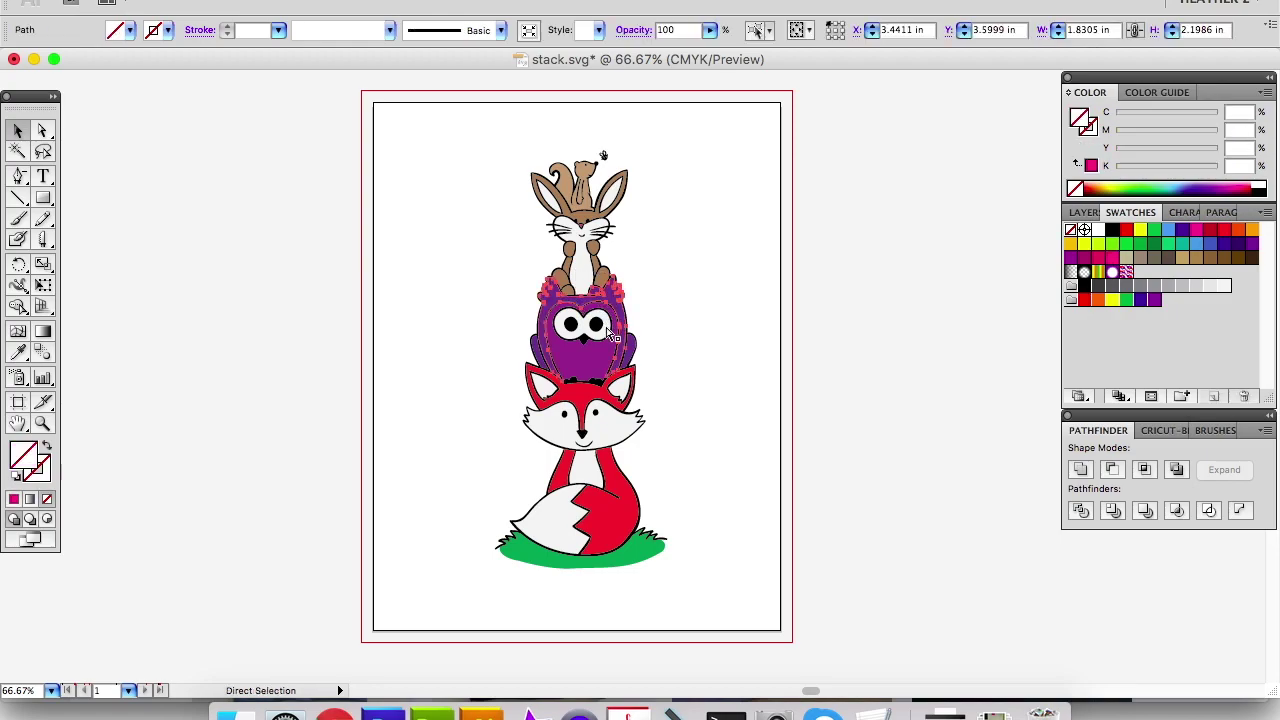
pyautogui.press('super+equal')
pyautogui.press('super+equal')
pyautogui.press('super+equal')
pyautogui.press('super+equal')
pyautogui.press('super+equal')
pyautogui.scroll(10, 520, 330)
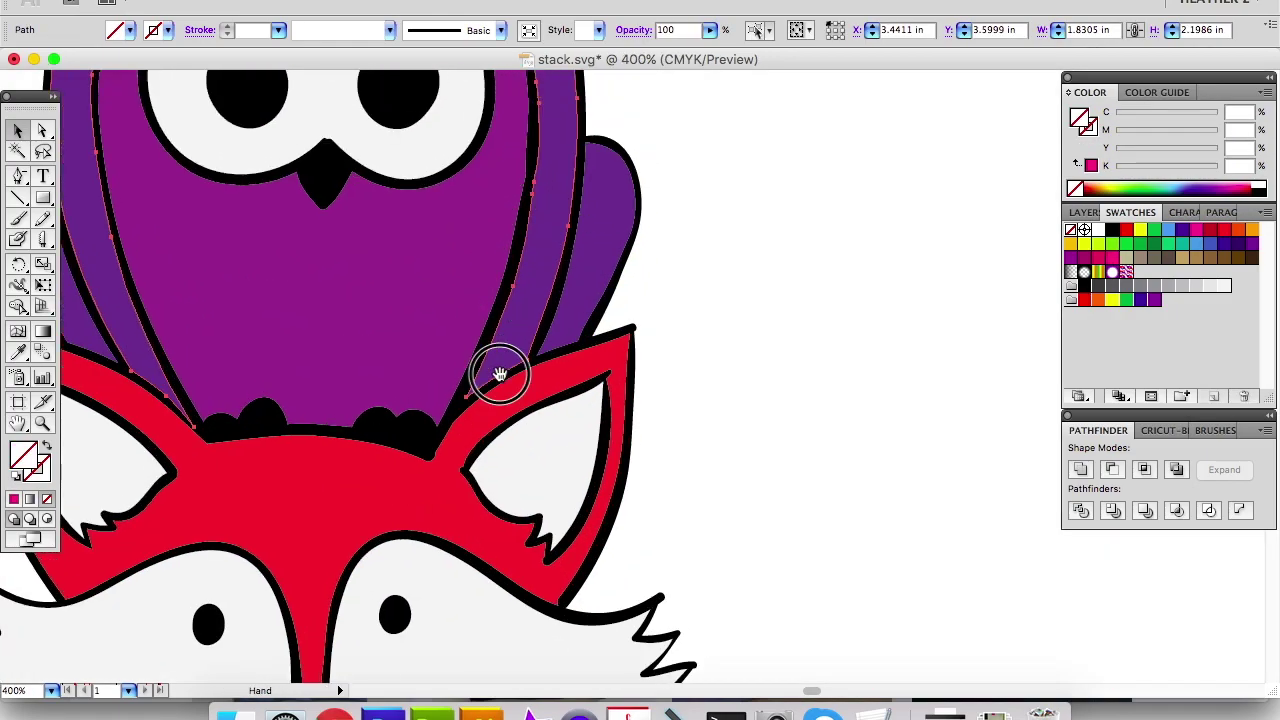
pyautogui.press('a')
pyautogui.click(408, 302)
pyautogui.press('Delete')
# Nudge the purple path's anchor point beside the rabbit's foot, and fill that foot with brown (C 30, M 50, Y 75, K 10).
pyautogui.click(402, 305)
pyautogui.press('super+equal')
pyautogui.press('super+equal')
pyautogui.press('super+equal')
pyautogui.hscroll(-8, 377, 405)
pyautogui.scroll(5, 377, 405)
pyautogui.moveTo(377, 405); pyautogui.dragTo(390, 411)
pyautogui.press('v')
pyautogui.click(391, 411)
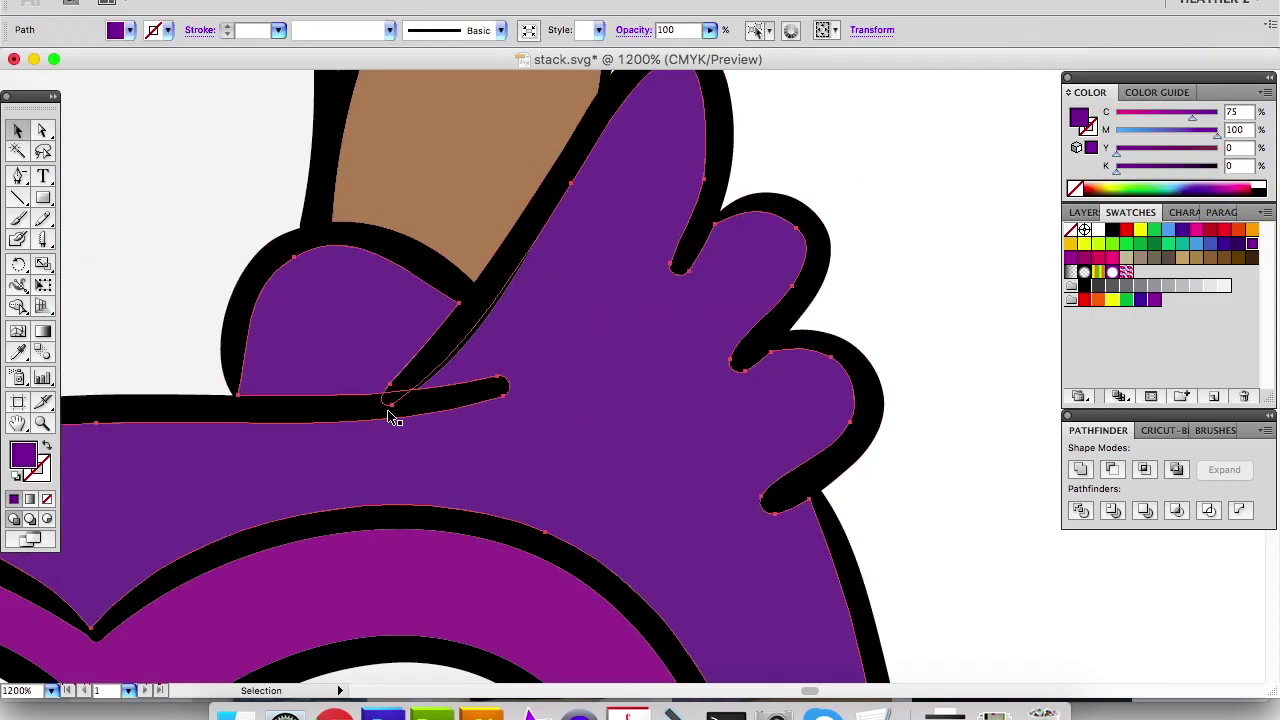
pyautogui.click(340, 330)
pyautogui.click(1196, 258)
# Deselect the rabbit's foot and save the document.
pyautogui.press('super+minus')
pyautogui.press('super+minus')
pyautogui.press('super+minus')
pyautogui.press('super+minus')
pyautogui.press('super+minus')
pyautogui.press('super+minus')
pyautogui.press('super+minus')
pyautogui.press('super+minus')
pyautogui.click(732, 445)
pyautogui.press('super+s')
pyautogui.moveTo(732, 445); pyautogui.dragTo(660, 353)
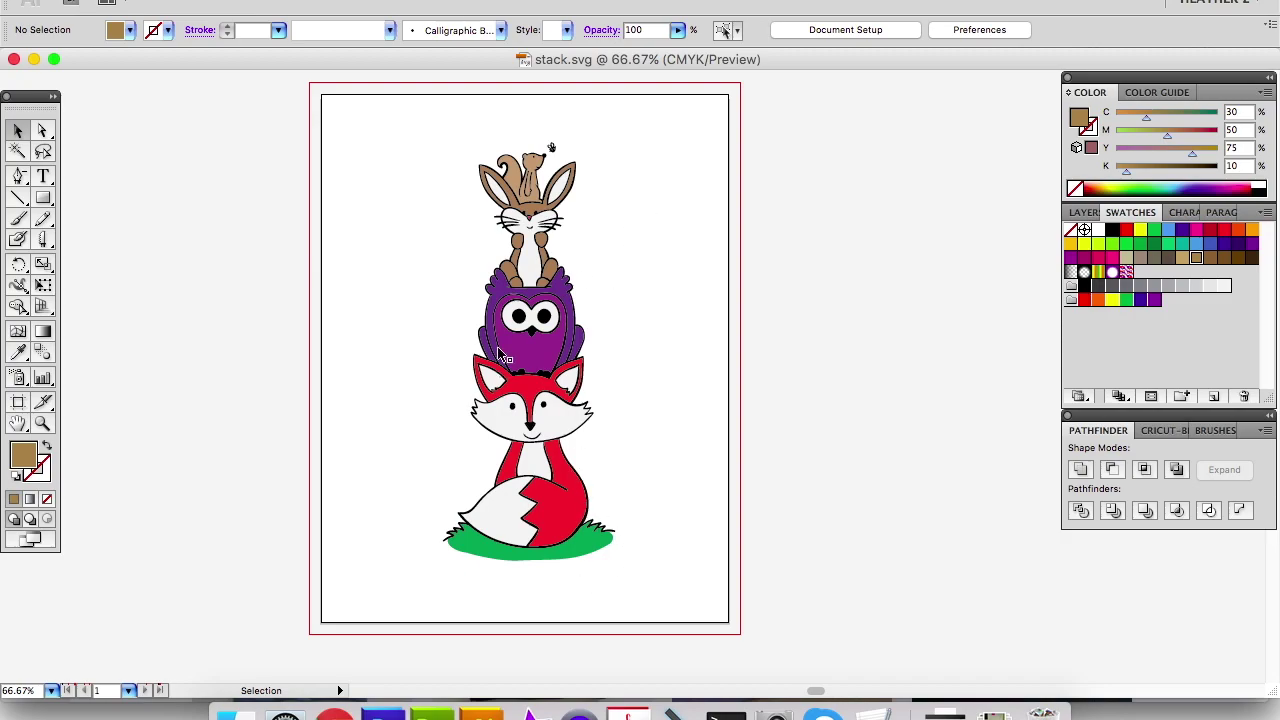
pyautogui.press('super+equal')
pyautogui.press('super+equal')
pyautogui.press('super+equal')
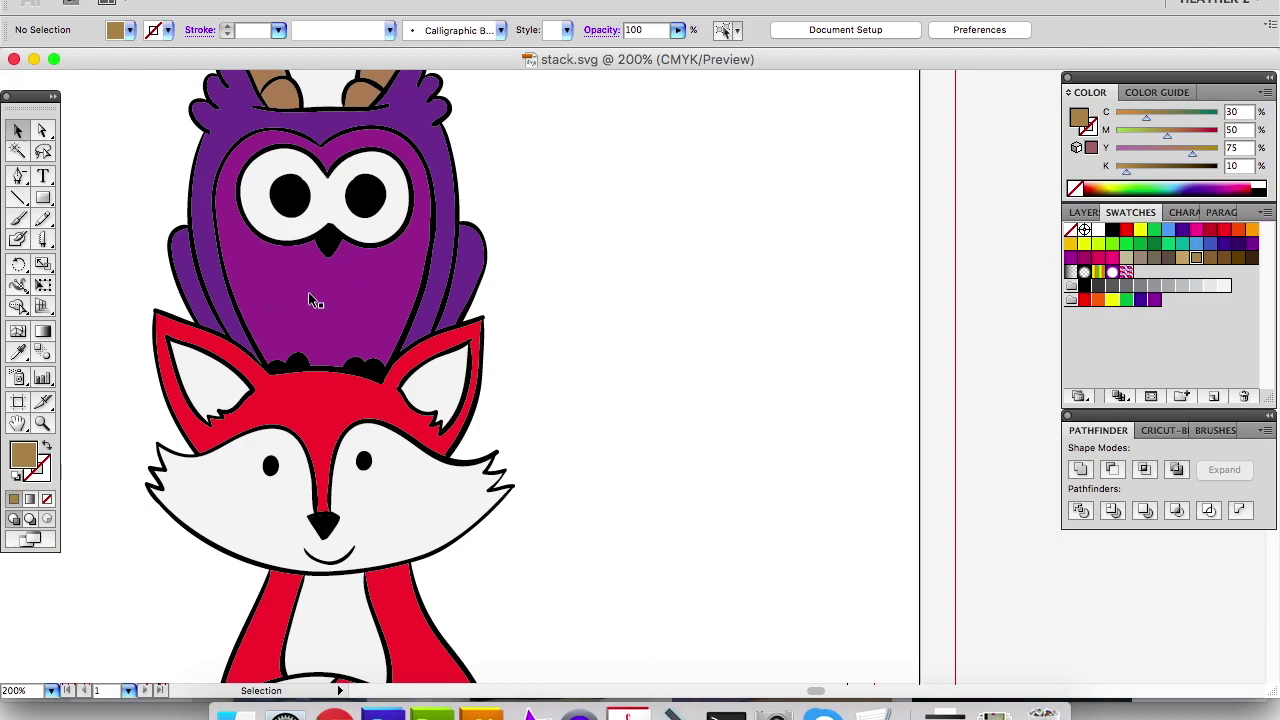
pyautogui.press('super+minus')
pyautogui.press('super+minus')
pyautogui.press('super+minus')
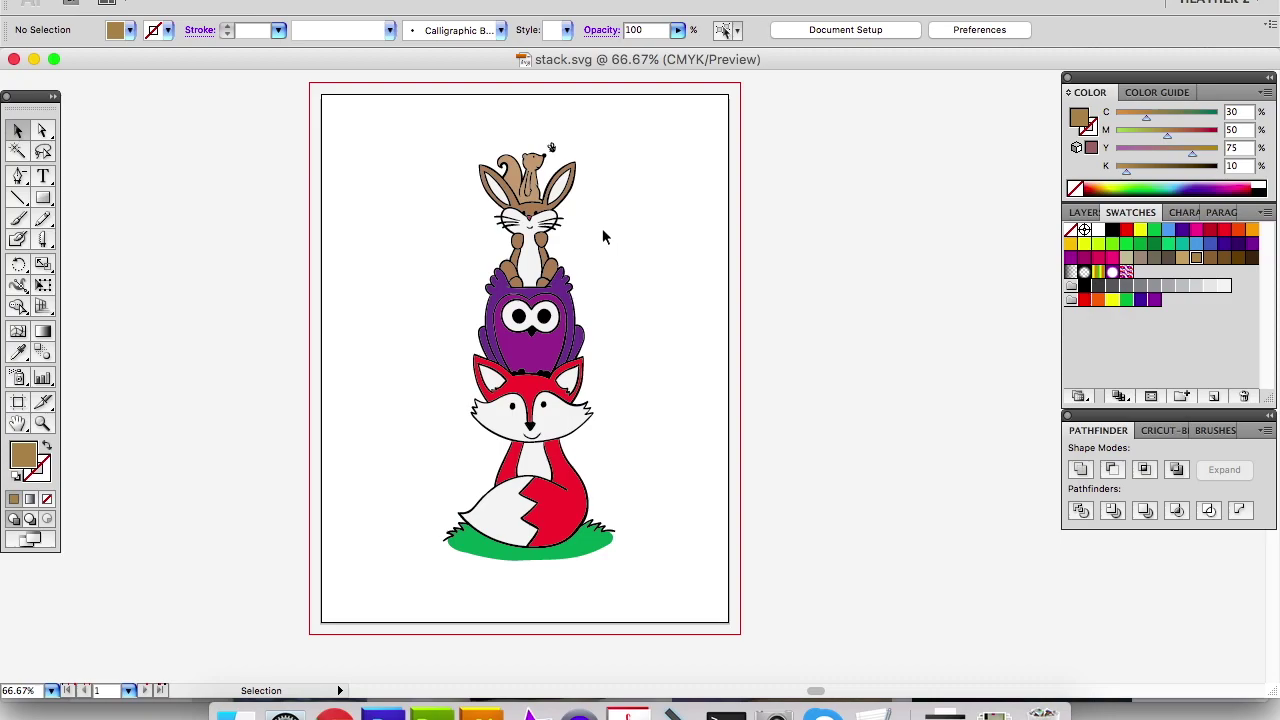
# Select and copy the entire animal stack artwork, and lock Layer 2.
pyautogui.moveTo(426, 122); pyautogui.dragTo(672, 606)
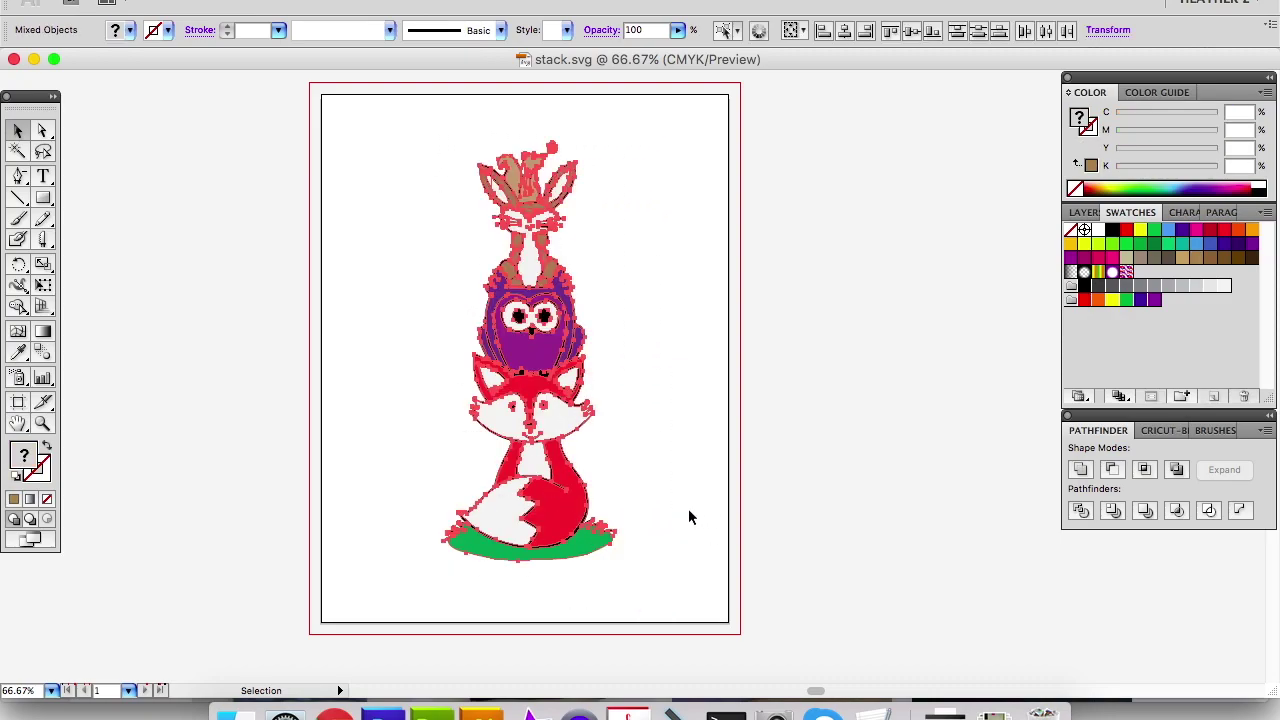
pyautogui.click(1082, 212)
pyautogui.click(1090, 232)
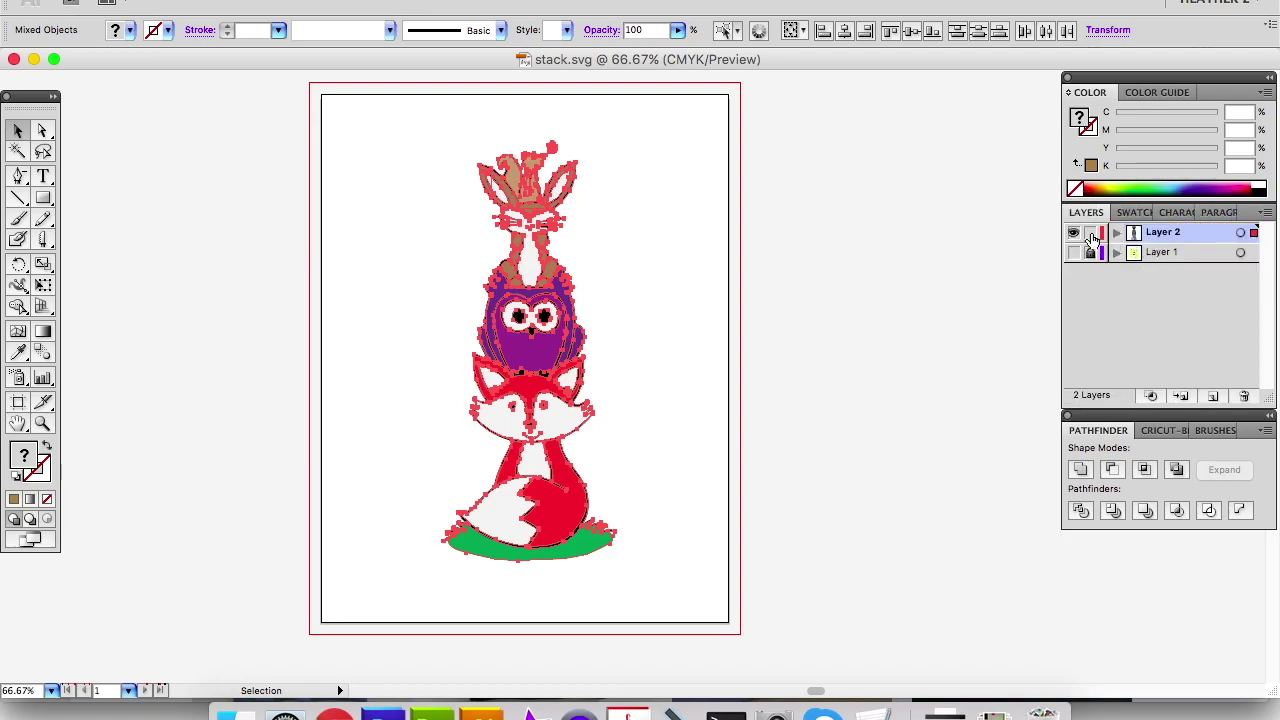
# Add a new layer above Layer 2, try to reorder it, and undo the reordering.
pyautogui.click(1213, 397)
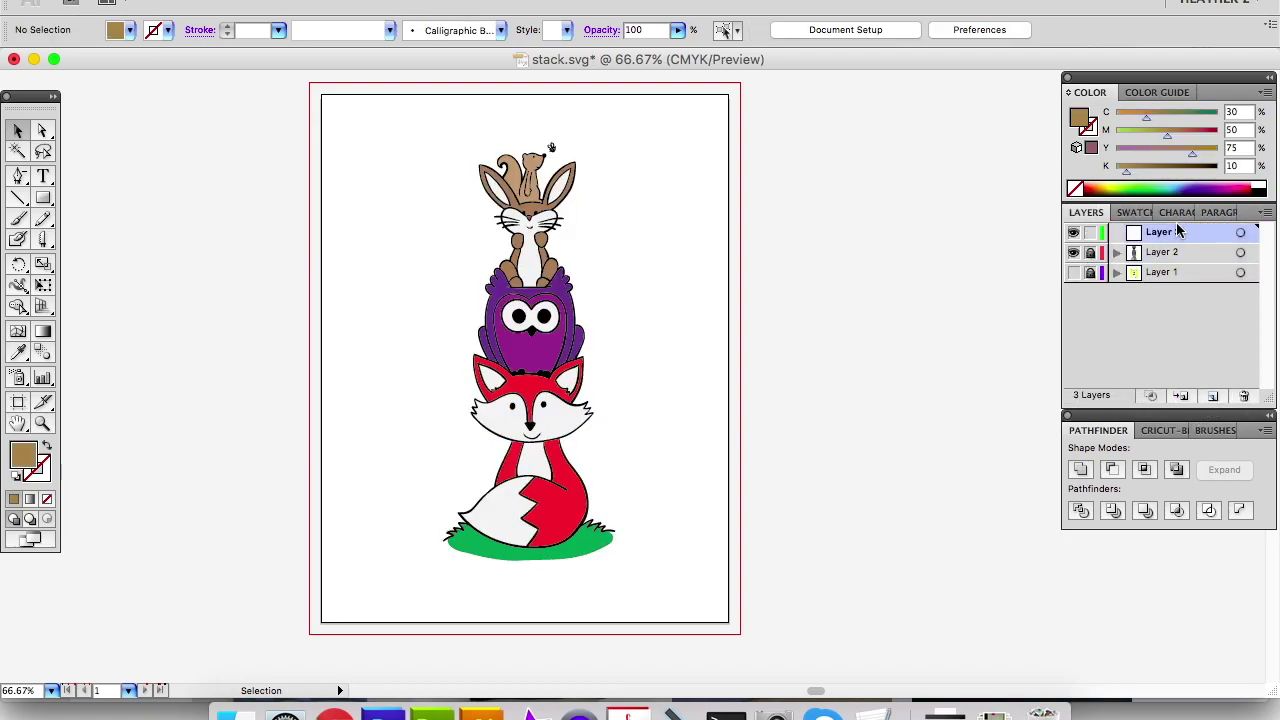
pyautogui.moveTo(1191, 233); pyautogui.dragTo(1128, 231)
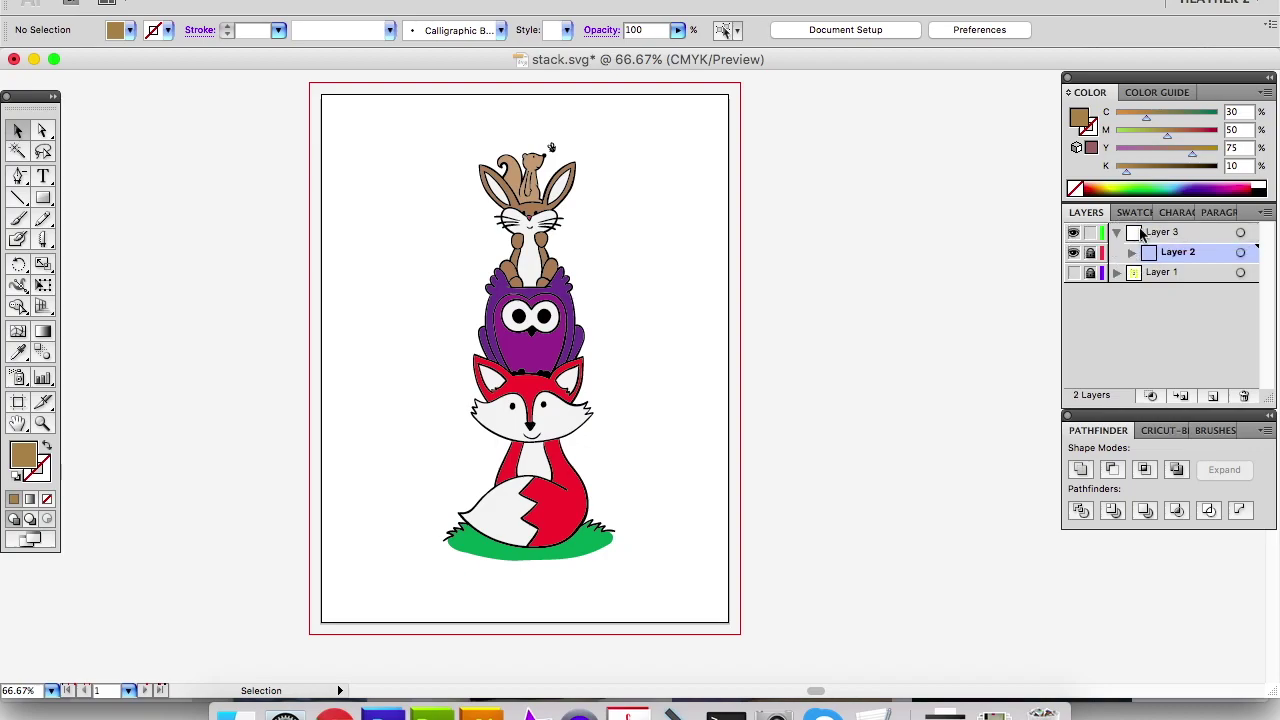
pyautogui.press('super+z')
# Add a new layer directly above Layer 1, delete the empty Layer 3, and make the new layer active.
pyautogui.click(1183, 272)
pyautogui.click(1213, 396)
pyautogui.click(1168, 234)
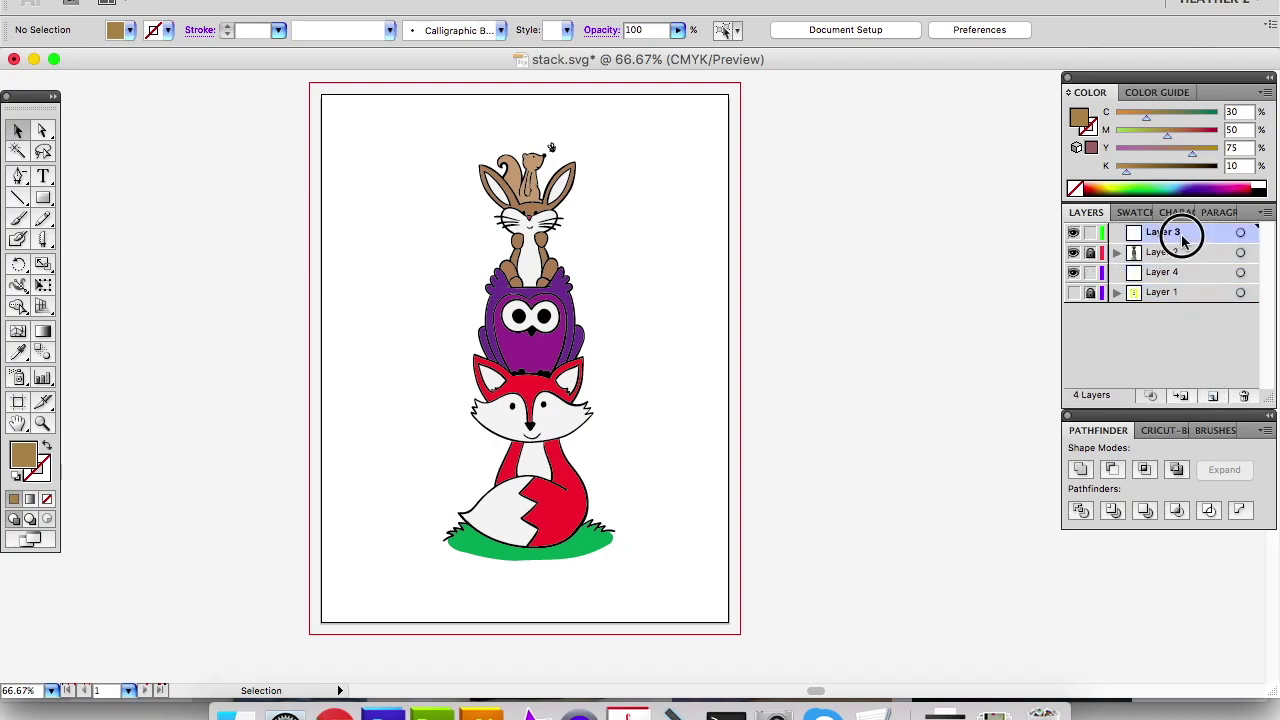
pyautogui.click(1243, 396)
pyautogui.click(1168, 254)
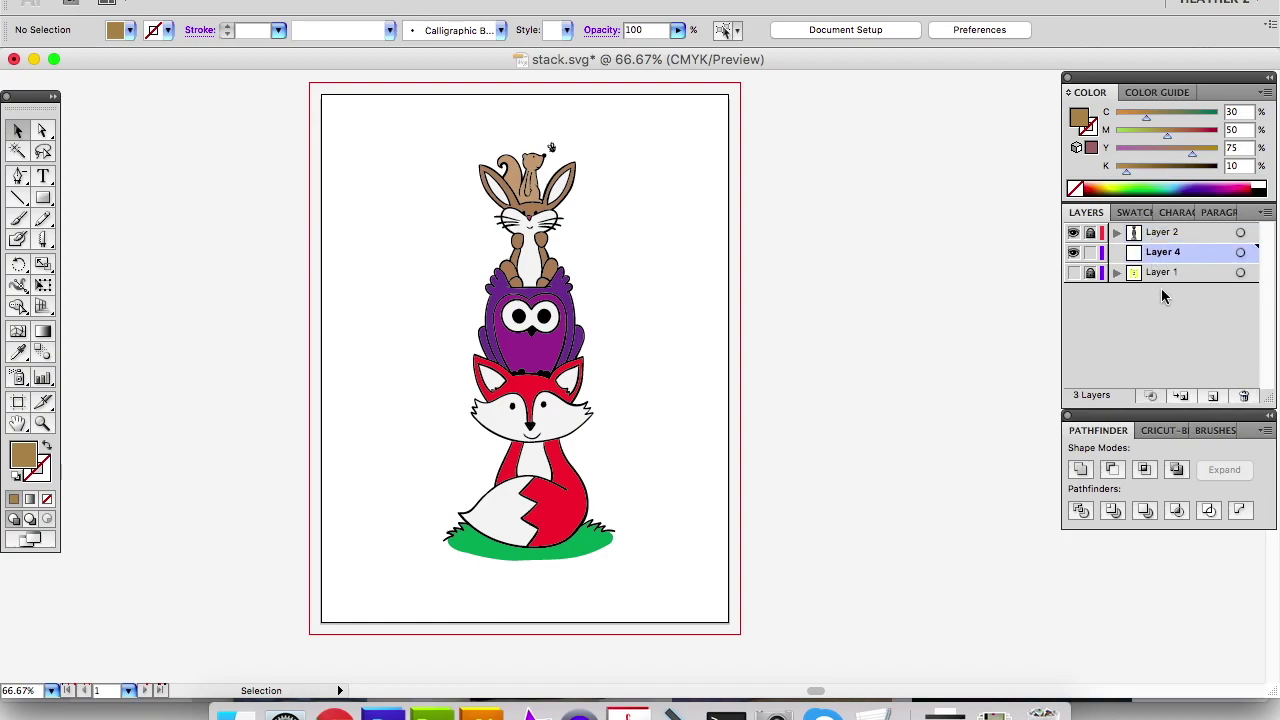
# Paste the copied artwork in place onto Layer 4, hide Layer 2, and deselect.
pyautogui.press('super+f')
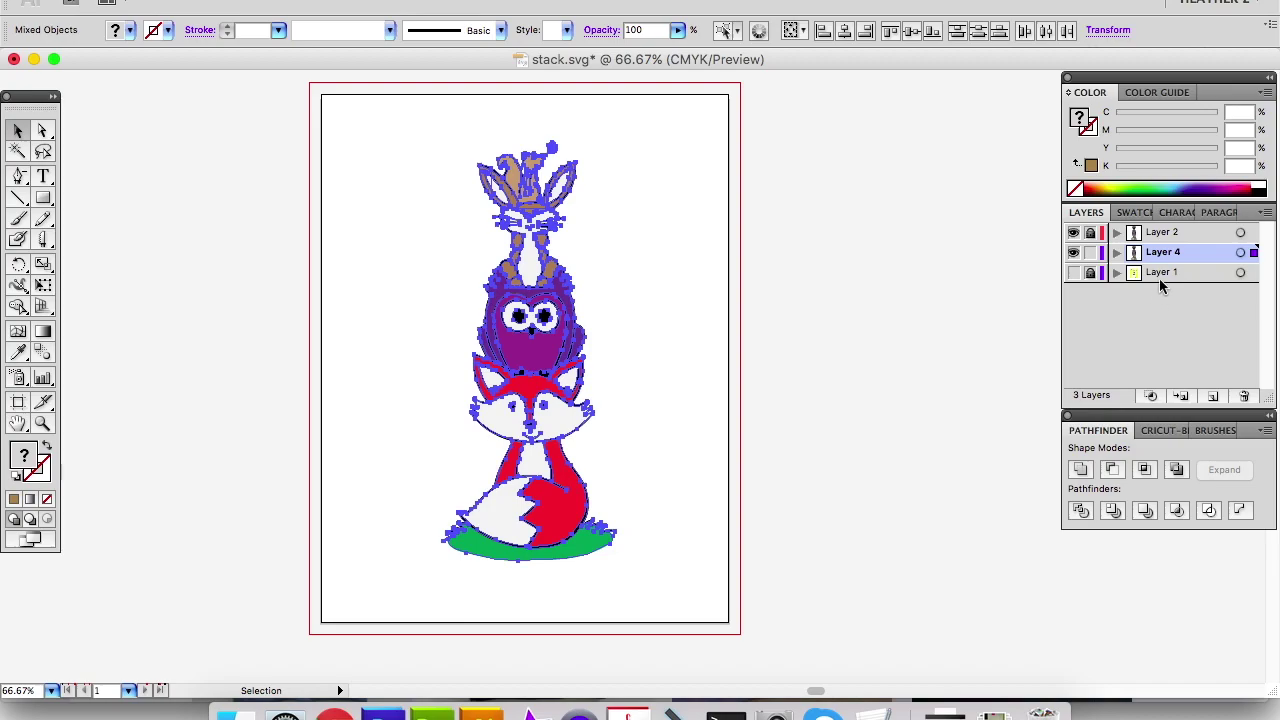
pyautogui.click(1073, 233)
pyautogui.click(769, 350)
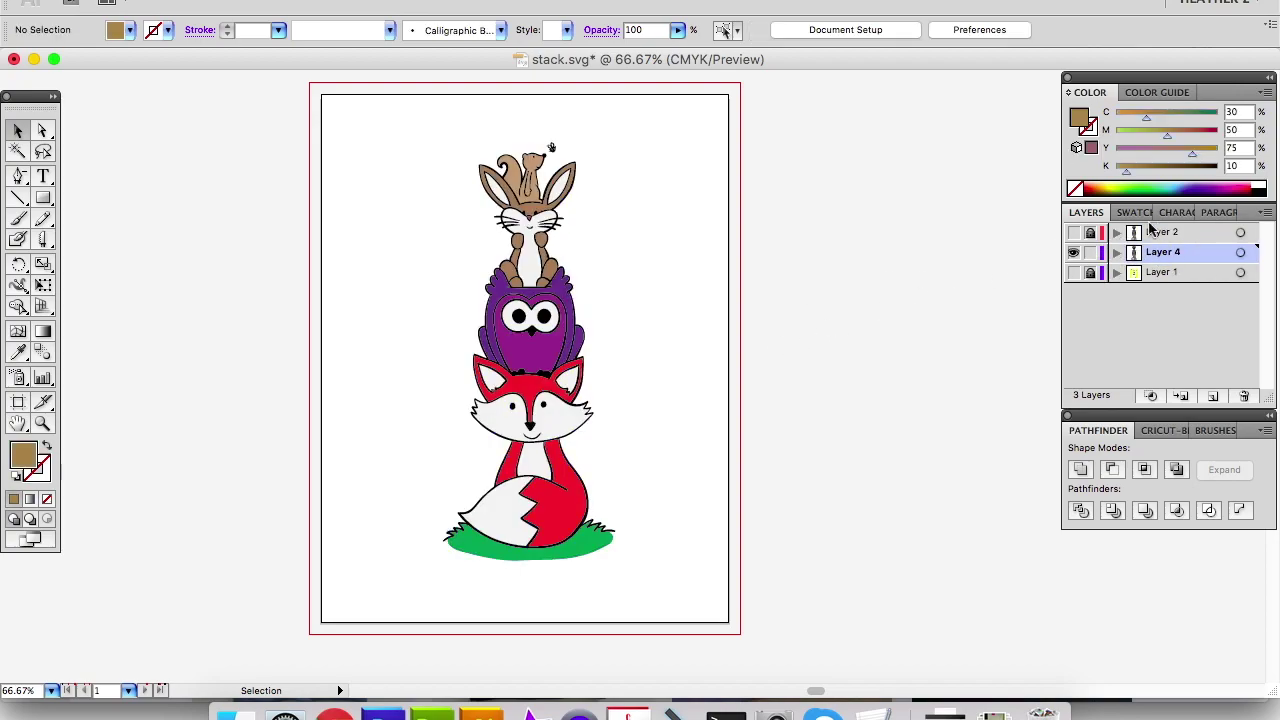
# Unite all the artwork on Layer 4 into a single silhouette and deselect it.
pyautogui.press('super+a')
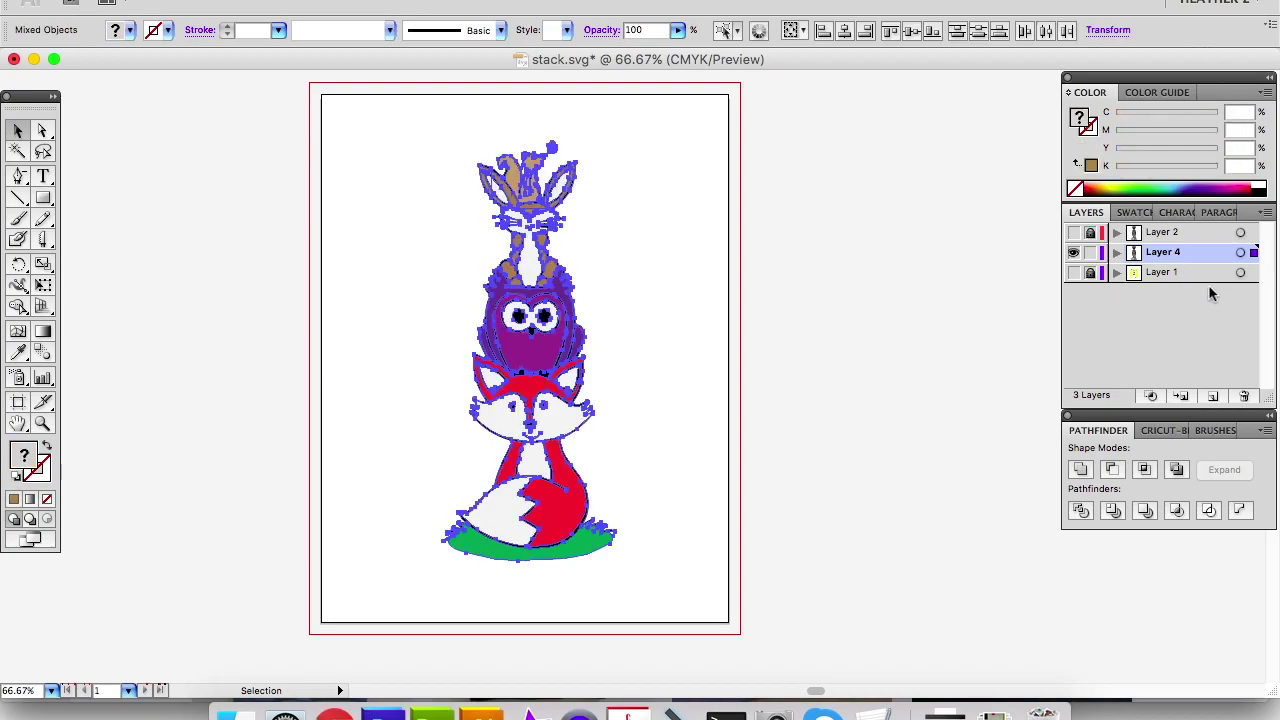
pyautogui.click(1080, 472)
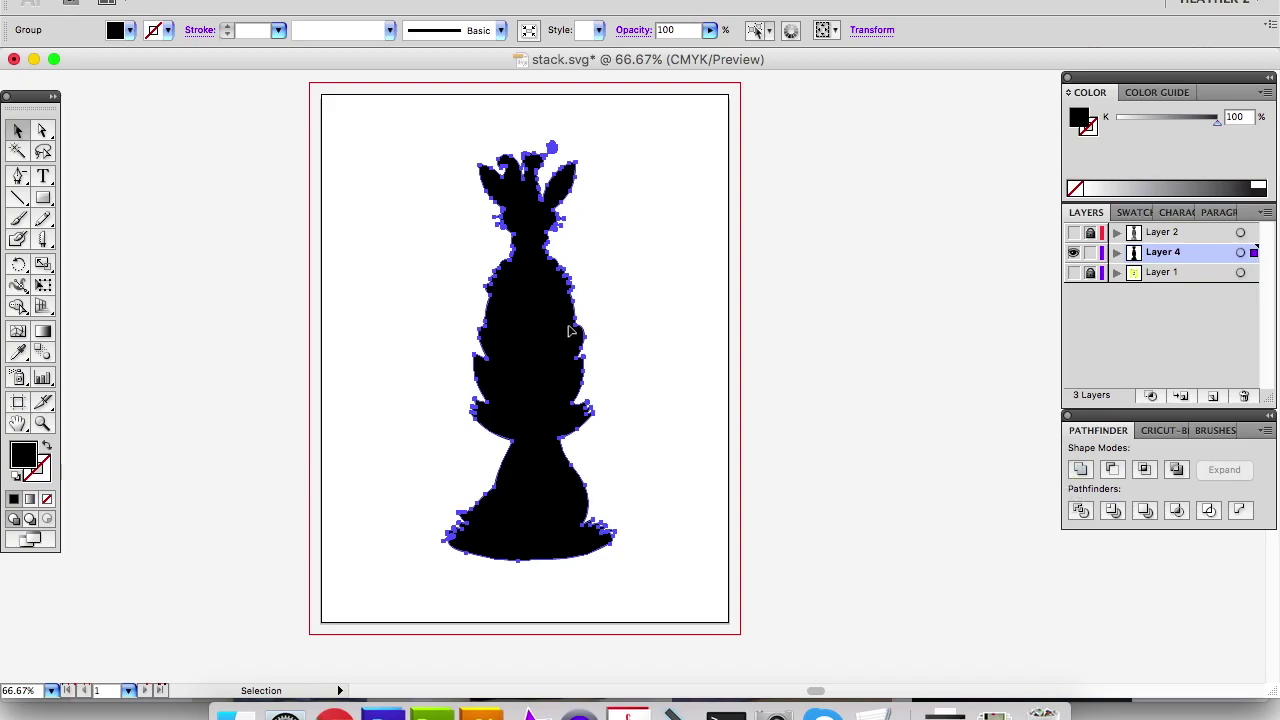
pyautogui.click(645, 391)
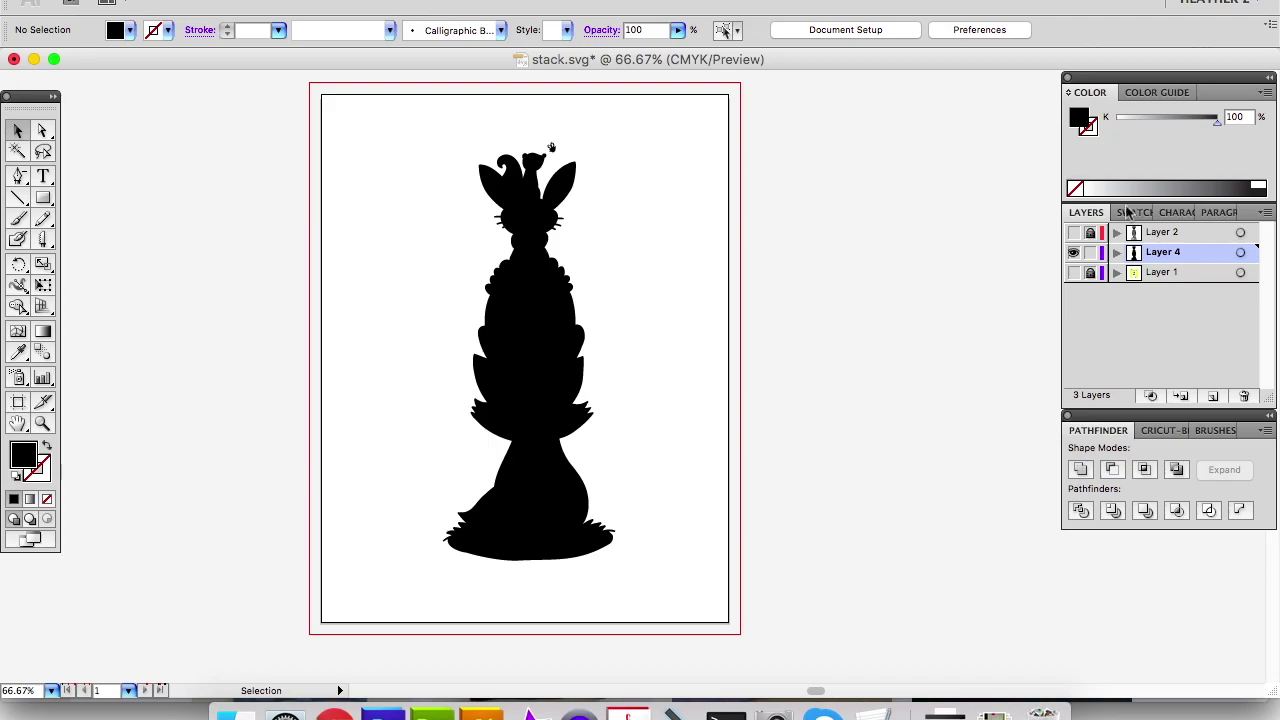
# Show and hide Layer 2 to compare the coloured artwork with the silhouette up close.
pyautogui.click(1073, 233)
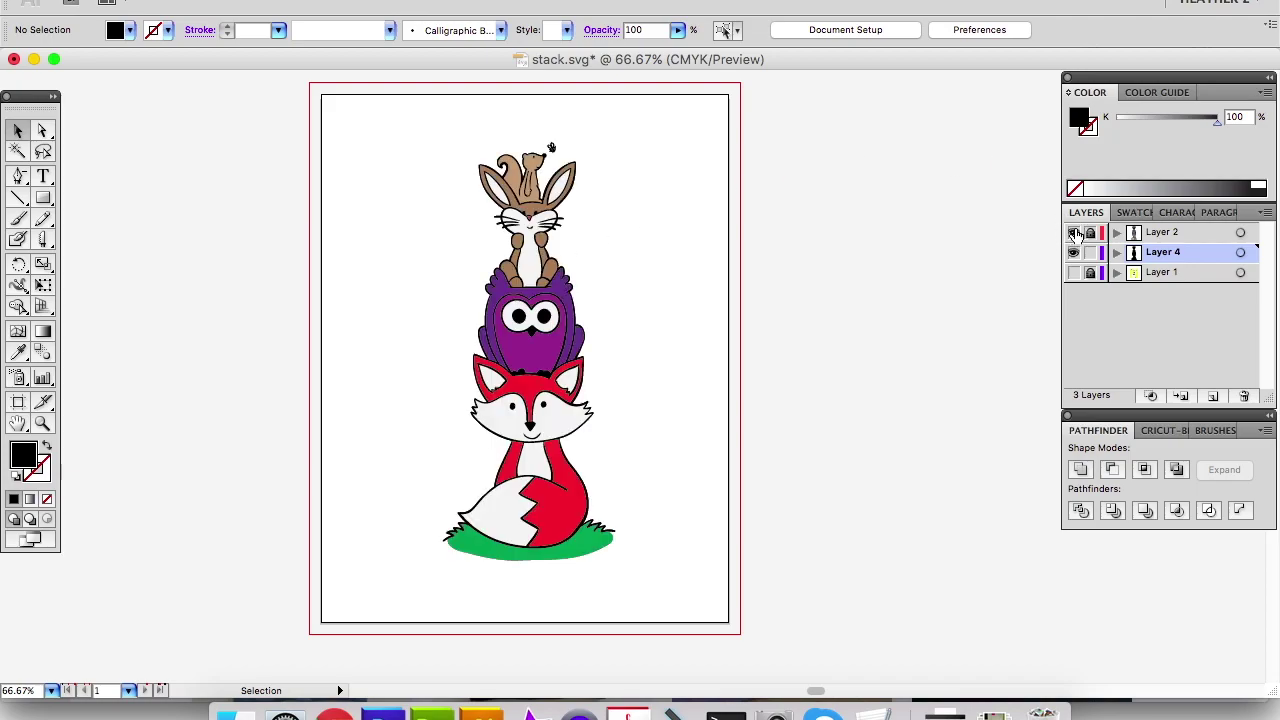
pyautogui.click(1073, 233)
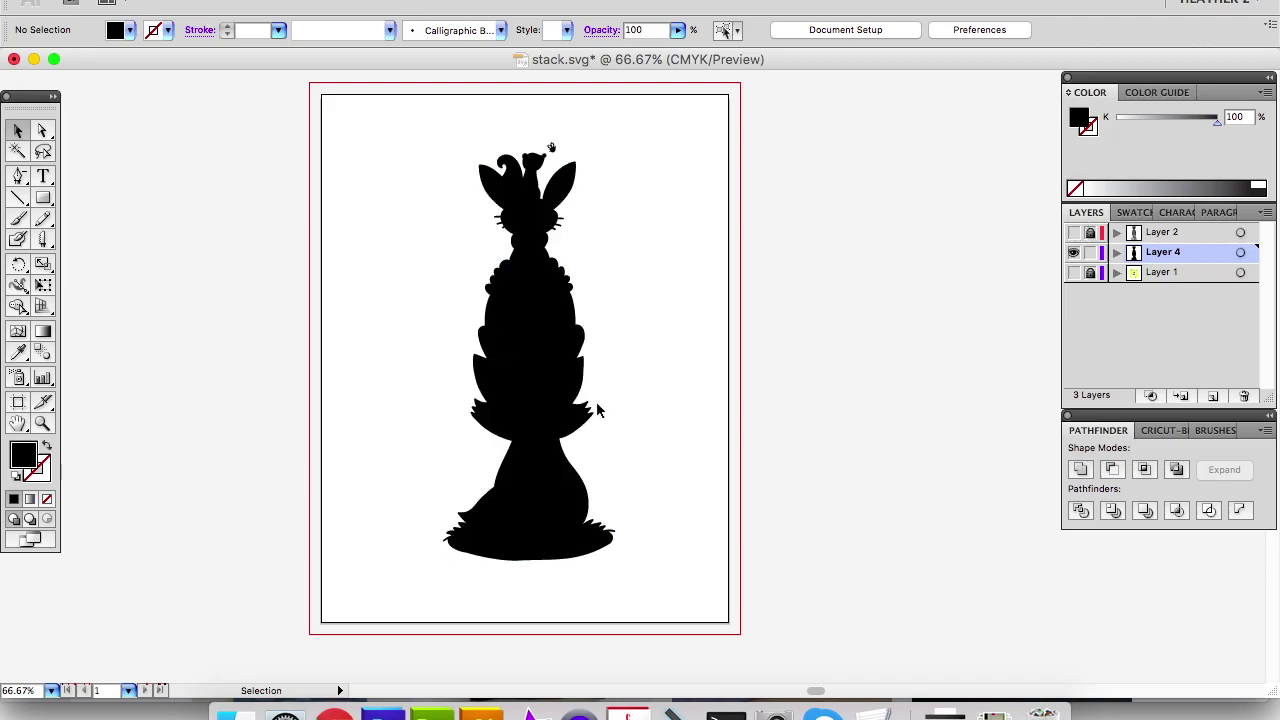
pyautogui.press('super+equal')
pyautogui.press('super+equal')
pyautogui.press('super+equal')
pyautogui.press('super+equal')
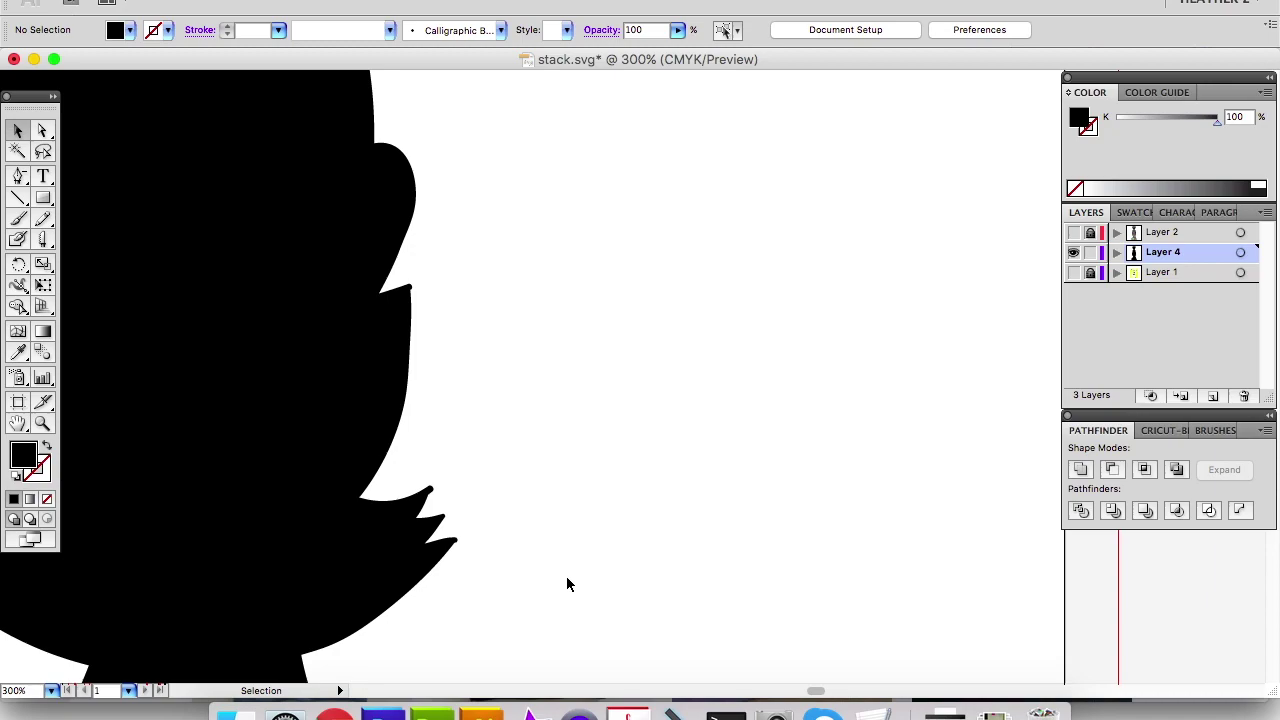
pyautogui.moveTo(560, 354); pyautogui.dragTo(592, 474)
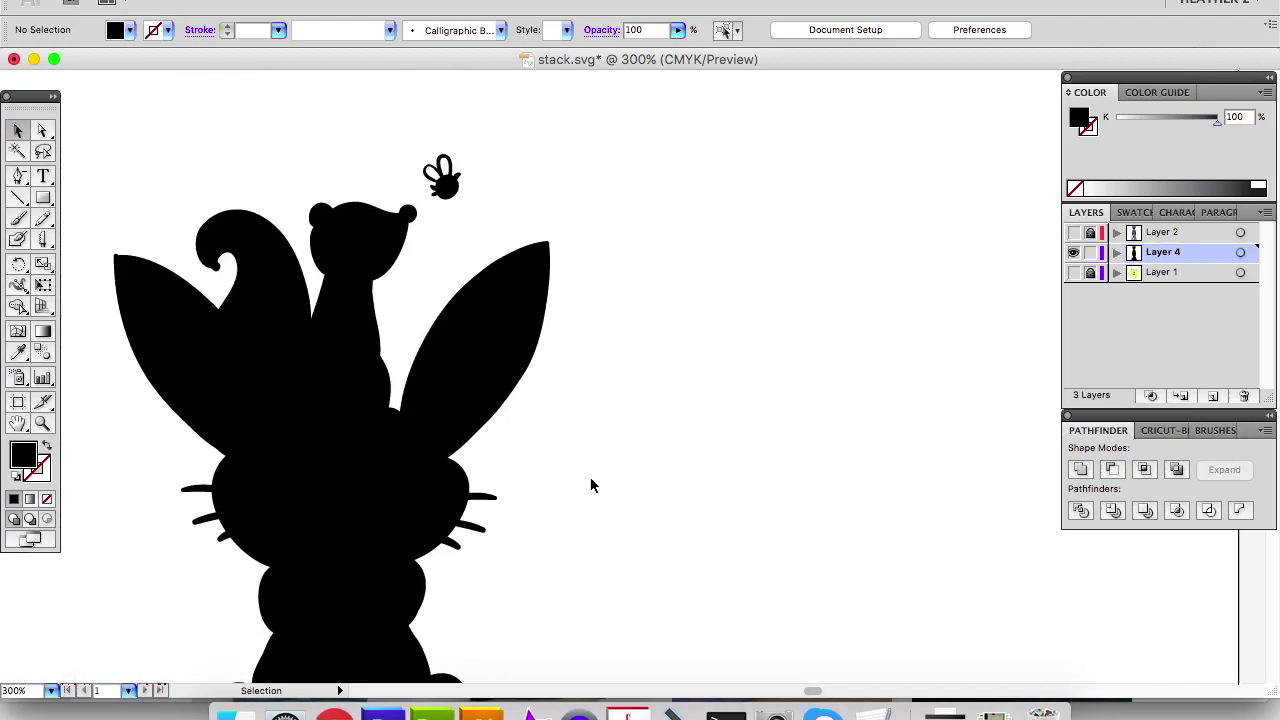
# Select the silhouette and examine its outline from the ears down to the grass for stray paths.
pyautogui.press('super+a')
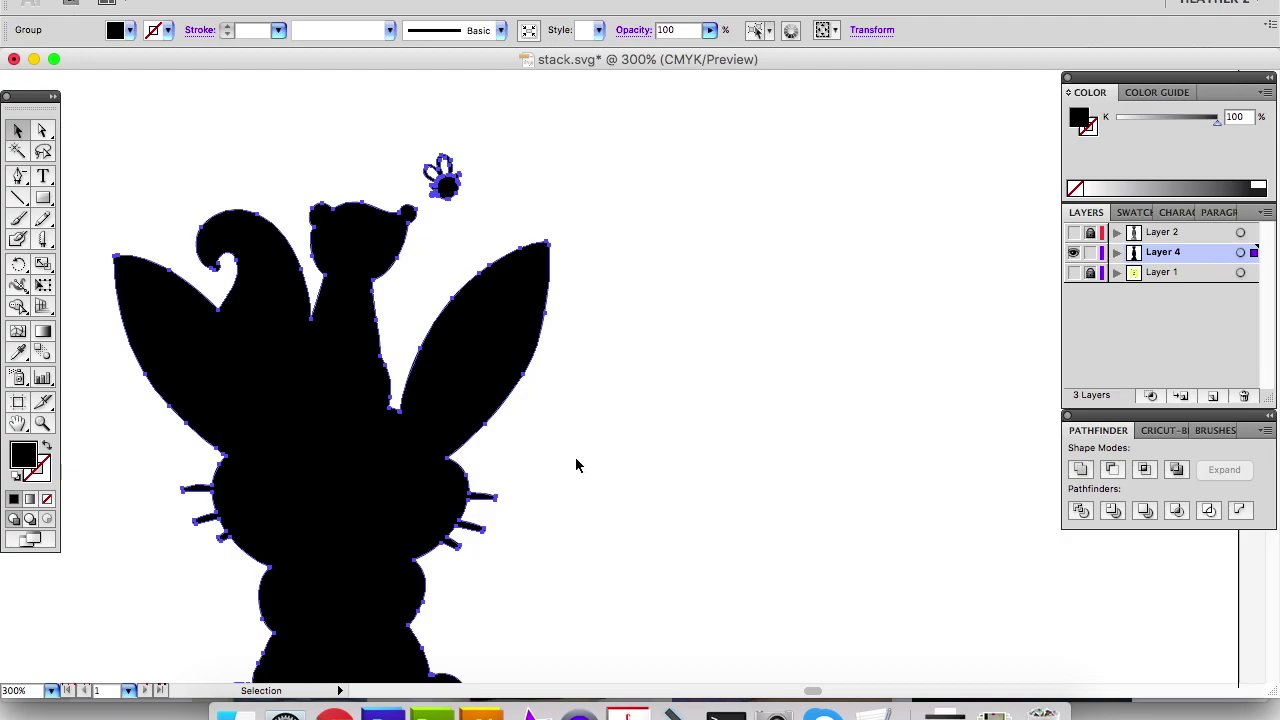
pyautogui.press('super+equal')
pyautogui.press('super+equal')
pyautogui.press('super+equal')
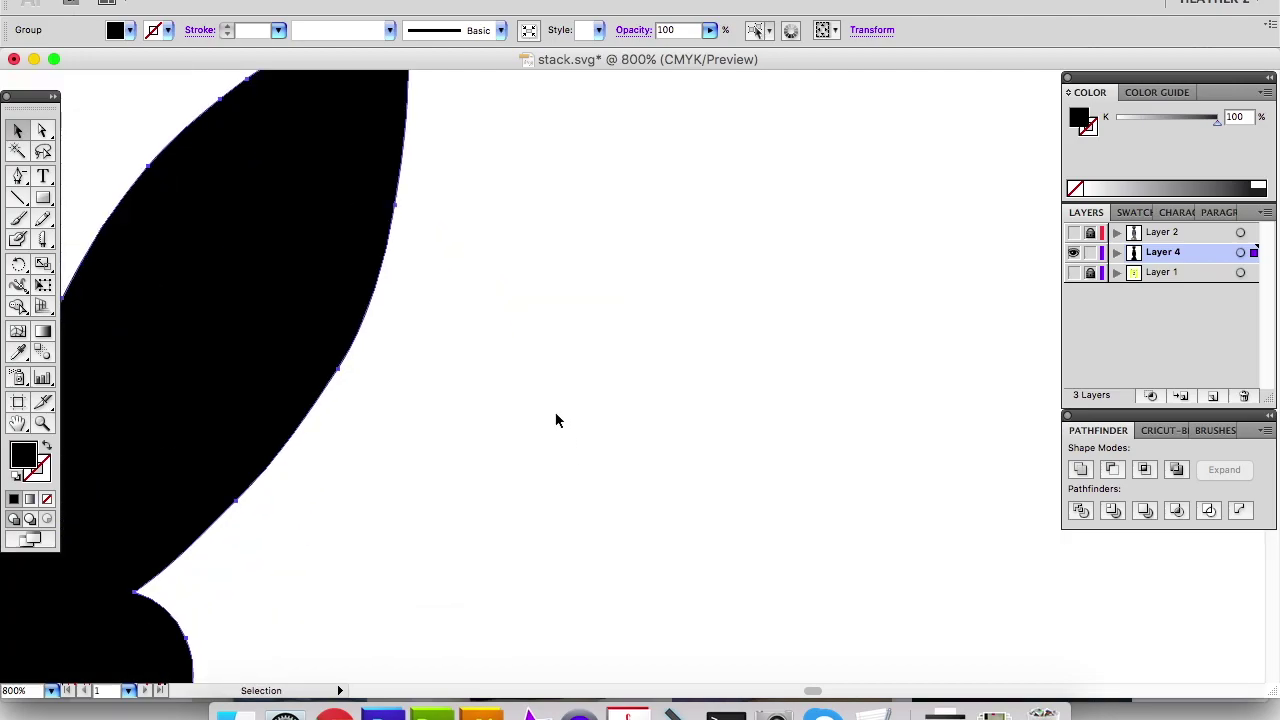
pyautogui.moveTo(506, 230); pyautogui.dragTo(580, 280)
pyautogui.moveTo(240, 221); pyautogui.dragTo(434, 571)
pyautogui.moveTo(410, 452); pyautogui.dragTo(386, 457)
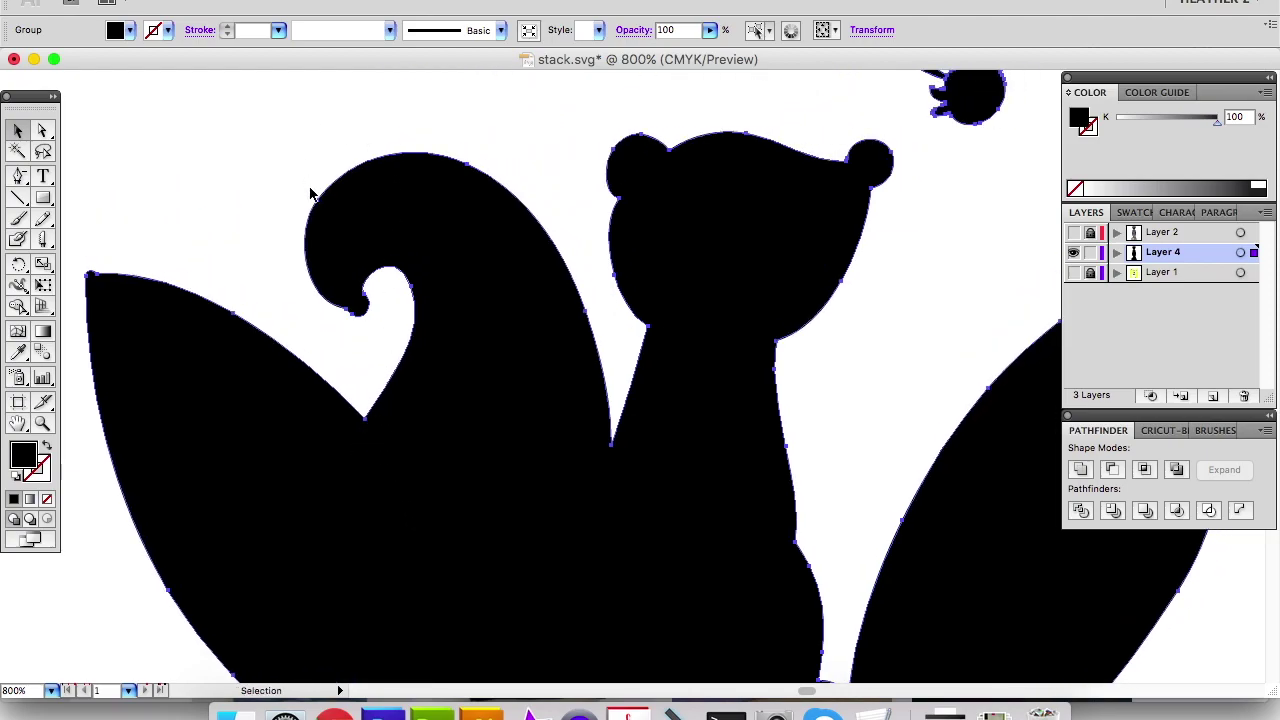
pyautogui.moveTo(334, 540); pyautogui.dragTo(304, 534)
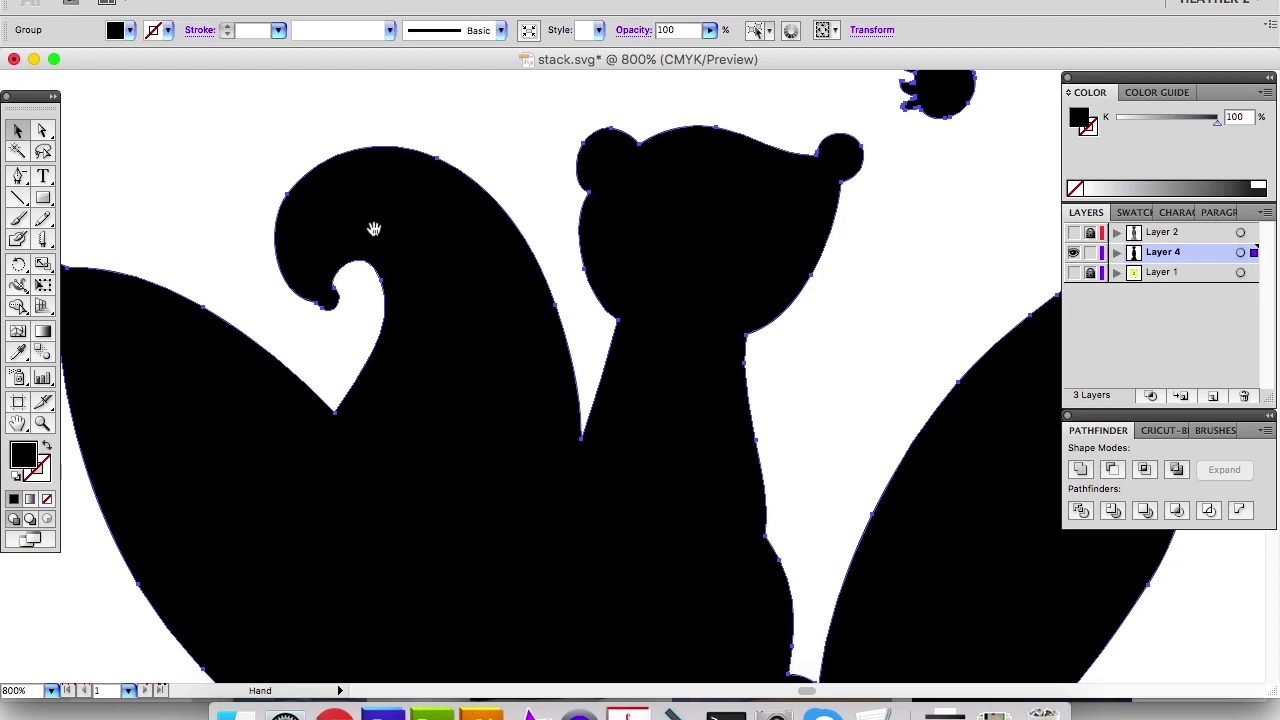
pyautogui.moveTo(357, 497); pyautogui.dragTo(342, 288)
pyautogui.moveTo(351, 477); pyautogui.dragTo(308, 318)
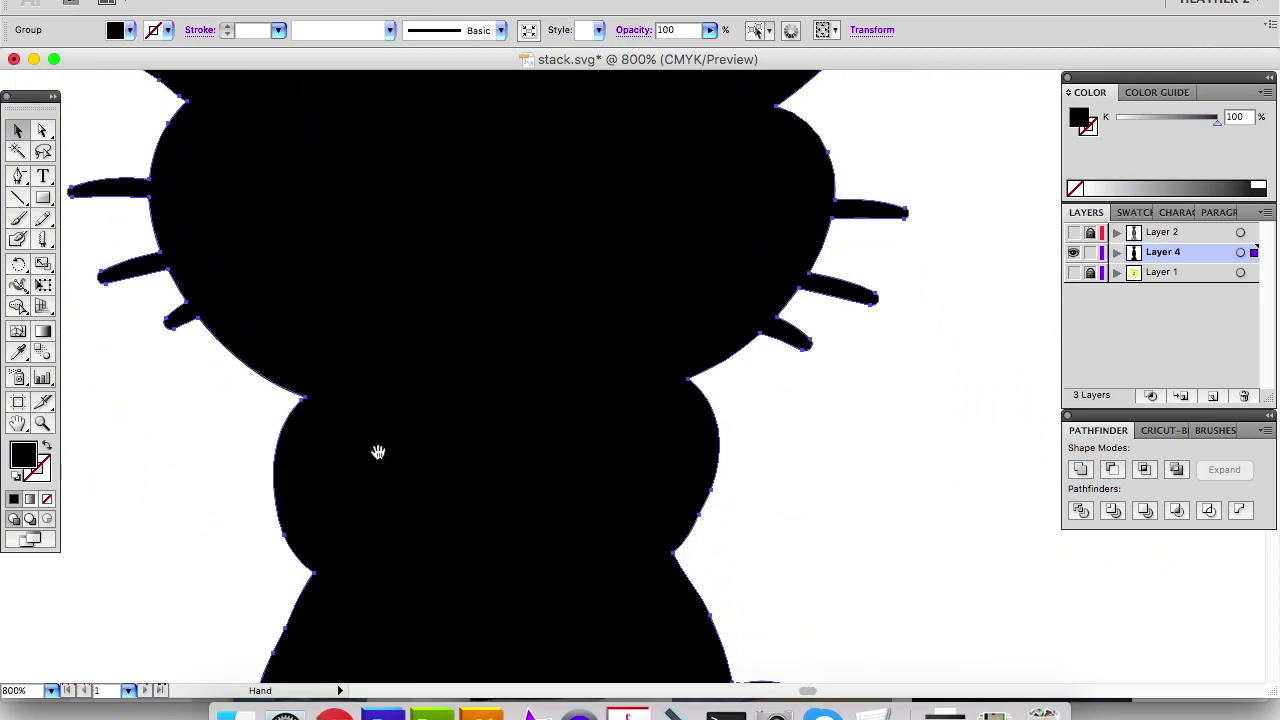
pyautogui.moveTo(378, 452); pyautogui.dragTo(296, 302)
pyautogui.moveTo(540, 567); pyautogui.dragTo(543, 388)
pyautogui.moveTo(564, 550); pyautogui.dragTo(649, 454)
pyautogui.moveTo(617, 546); pyautogui.dragTo(417, 472)
pyautogui.moveTo(731, 556); pyautogui.dragTo(690, 545)
pyautogui.moveTo(536, 536); pyautogui.dragTo(586, 236)
pyautogui.moveTo(578, 514); pyautogui.dragTo(330, 400)
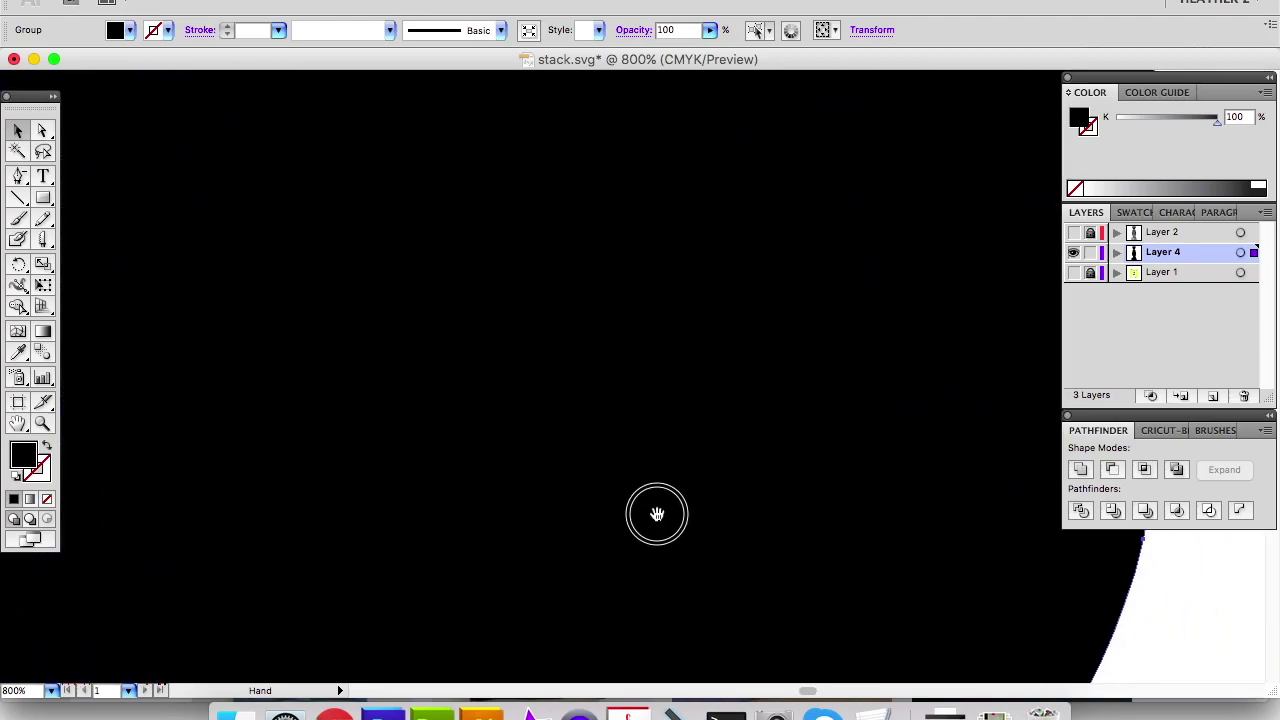
pyautogui.moveTo(666, 517); pyautogui.dragTo(459, 479)
pyautogui.moveTo(631, 577); pyautogui.dragTo(480, 471)
pyautogui.moveTo(600, 449); pyautogui.dragTo(500, 389)
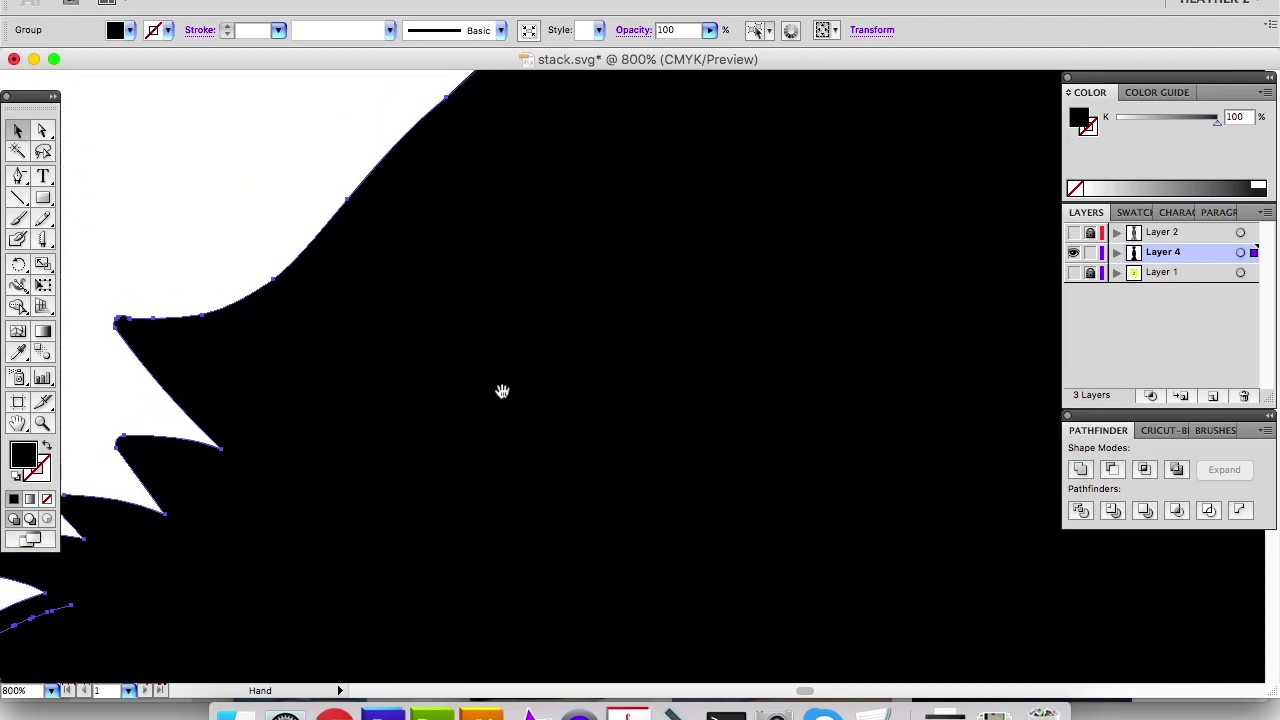
pyautogui.moveTo(463, 563); pyautogui.dragTo(716, 302)
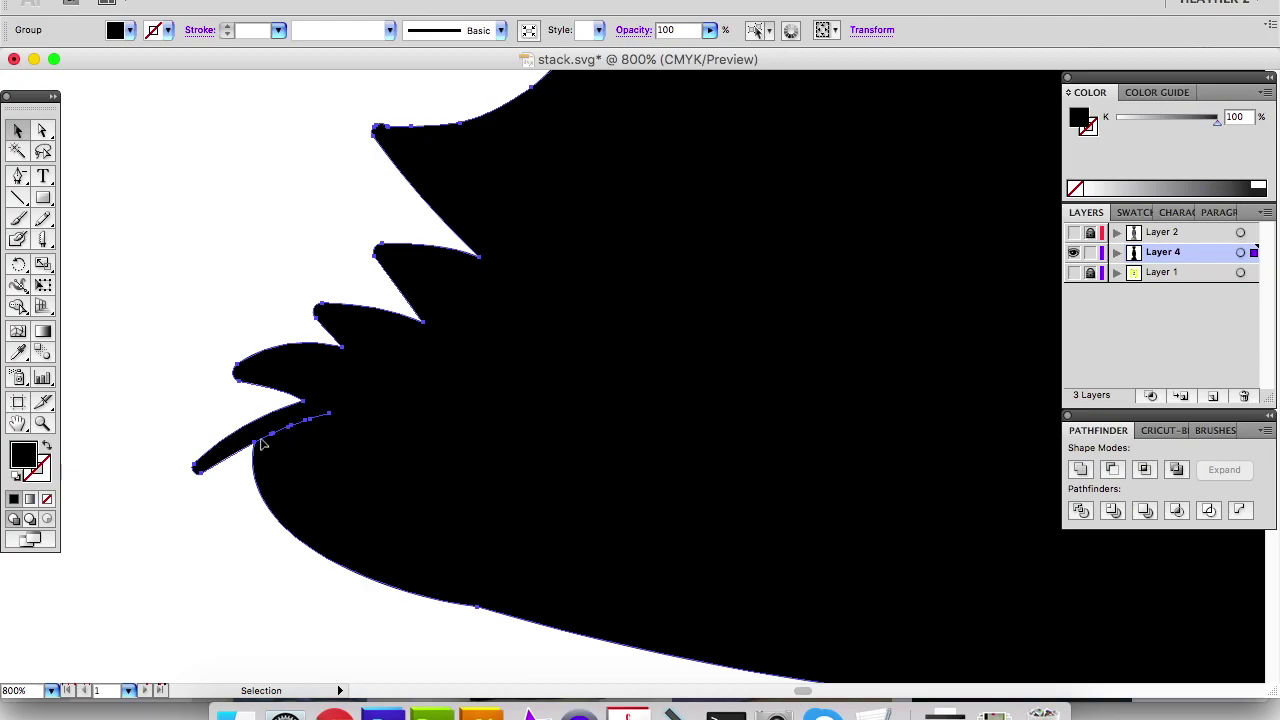
# Delete the small stray path slivers inside the silhouette at the grass's left end.
pyautogui.click(222, 562)
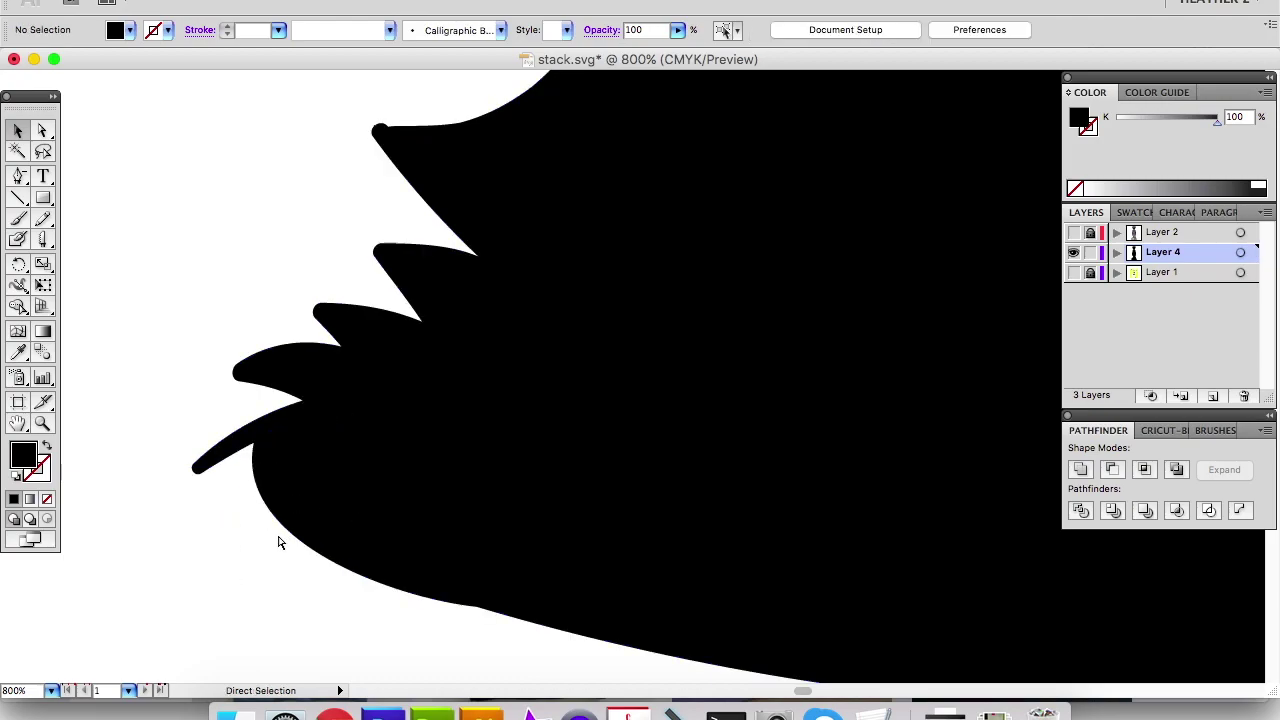
pyautogui.click(300, 477)
pyautogui.press('a')
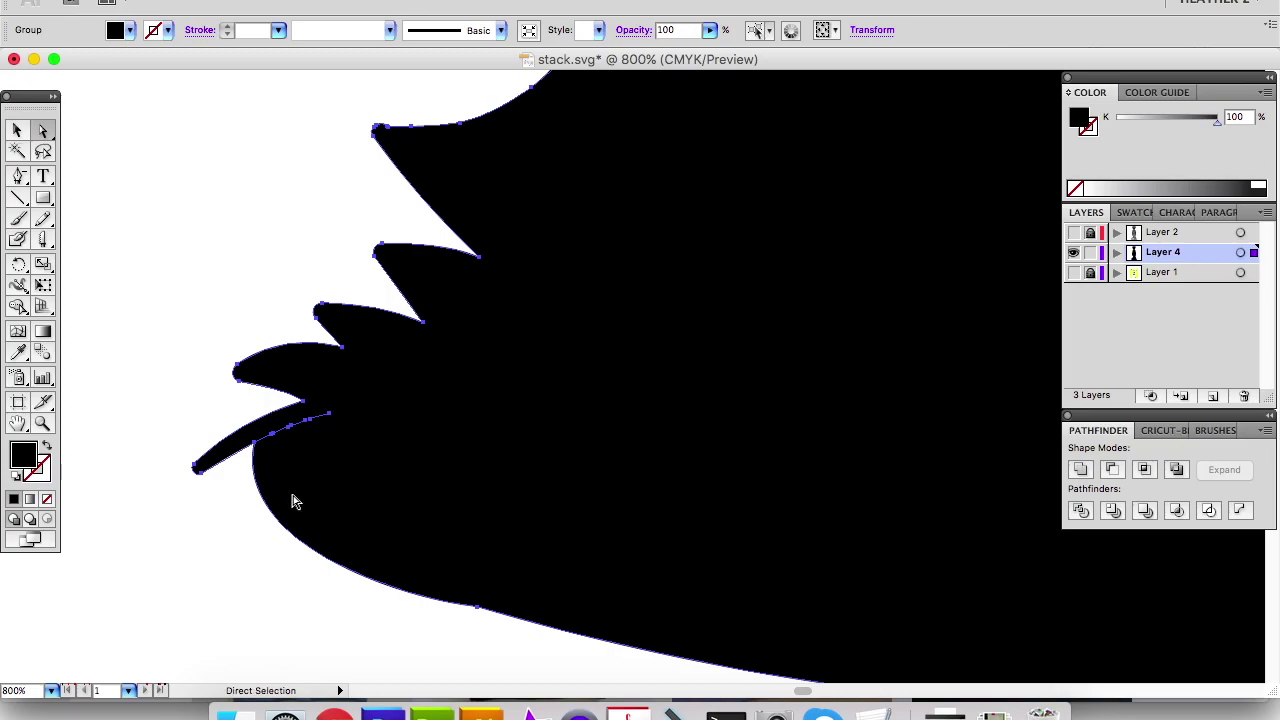
pyautogui.click(331, 416)
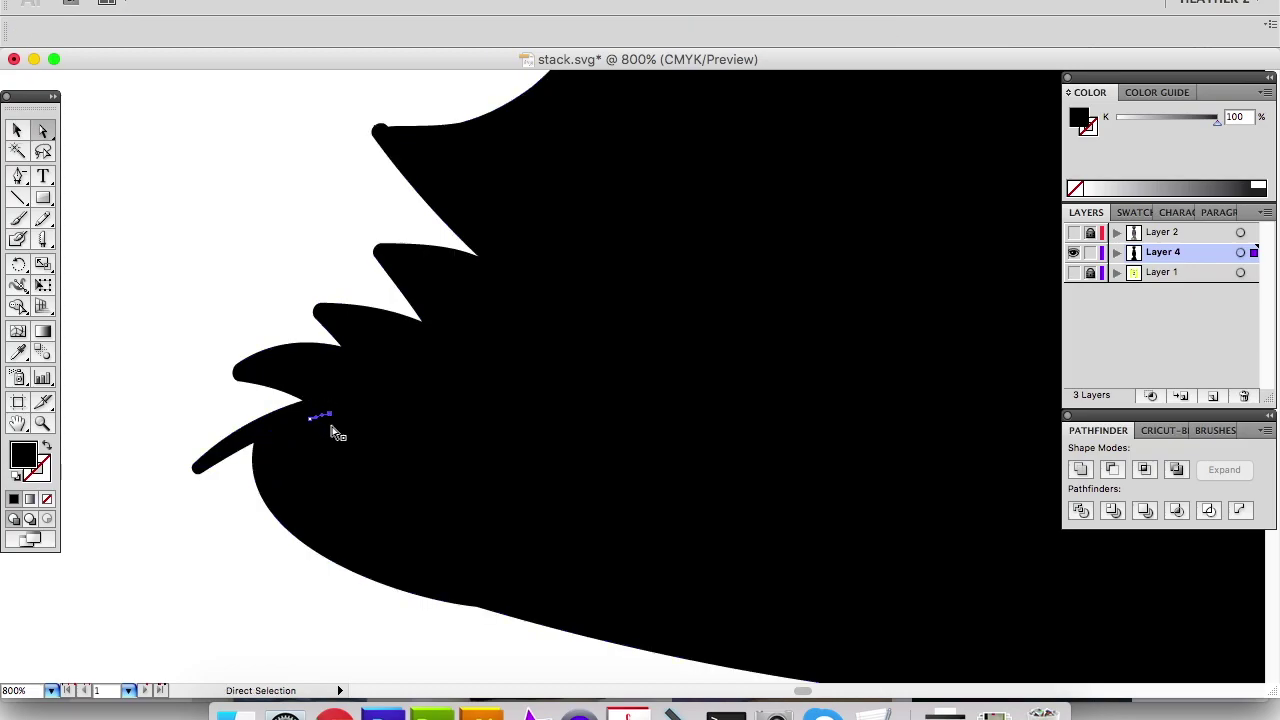
pyautogui.press('Delete')
pyautogui.click(291, 428)
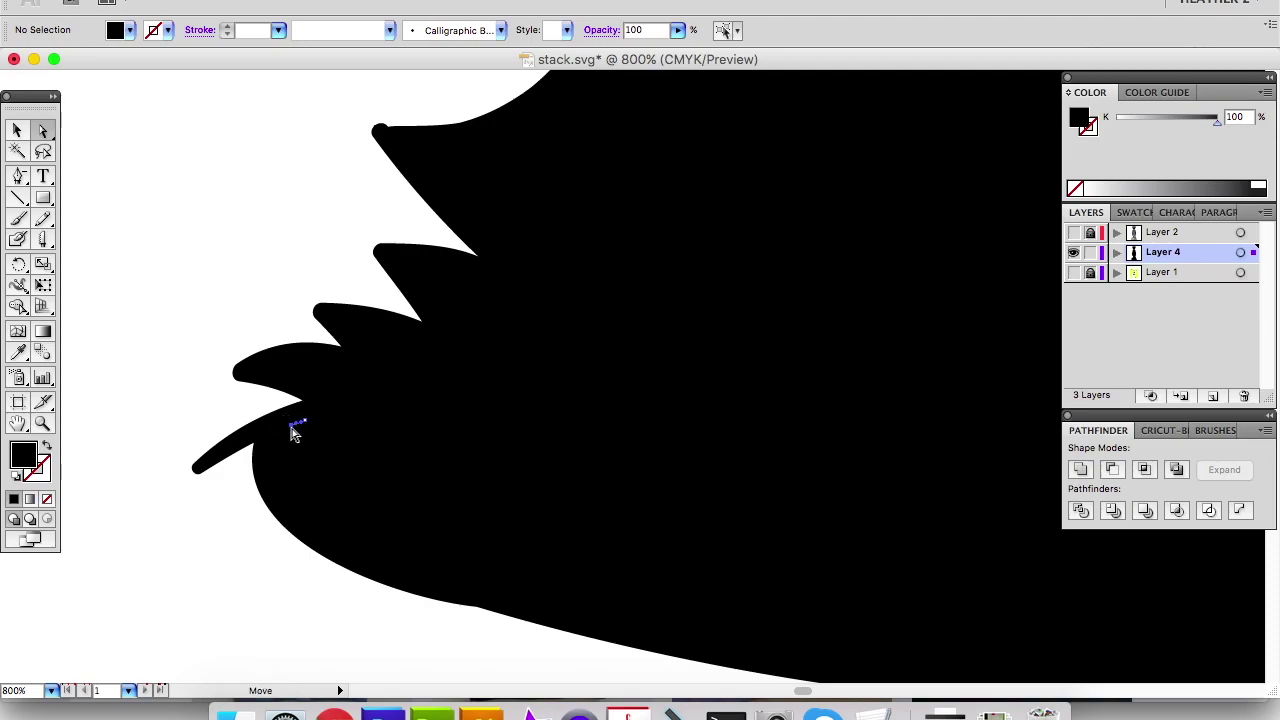
pyautogui.press('Delete')
pyautogui.click(280, 436)
pyautogui.press('Delete')
pyautogui.click(265, 443)
pyautogui.press('Delete')
pyautogui.click(279, 443)
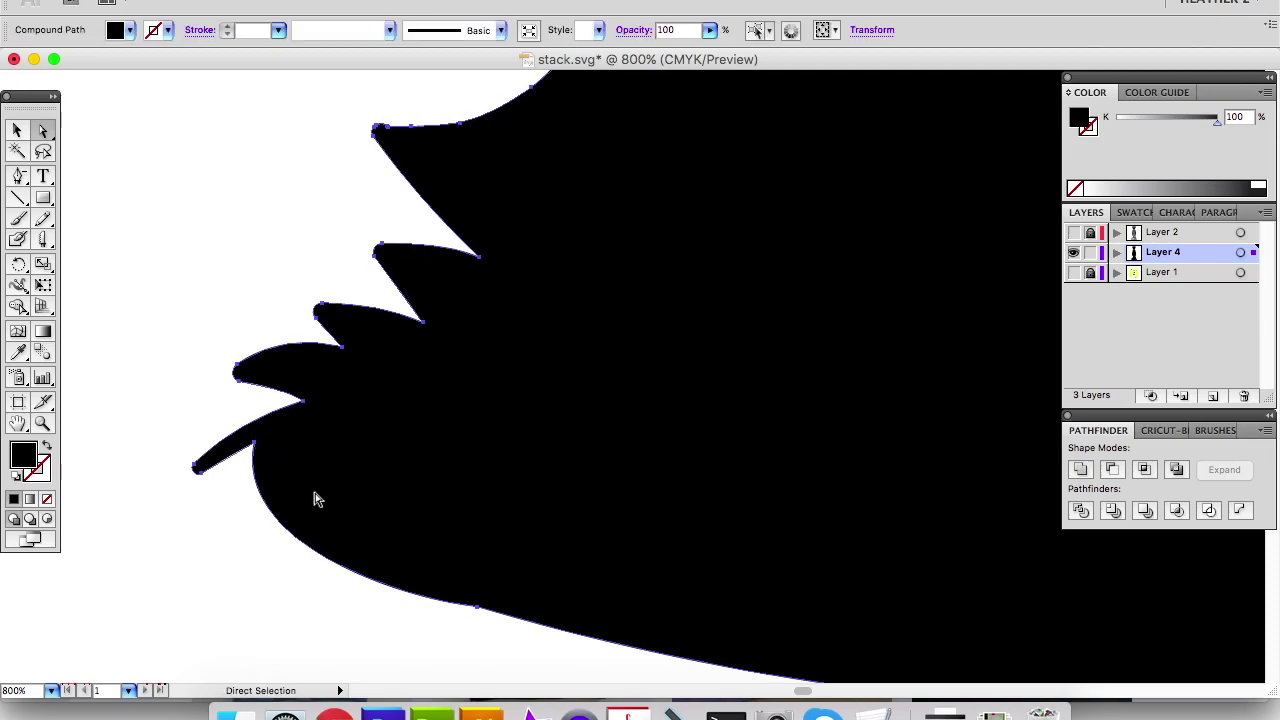
# Group the silhouette's paths and remove the surplus anchor points at the fox's tail tip, then adjust the tip's curve.
pyautogui.press('super+g')
pyautogui.moveTo(509, 360); pyautogui.dragTo(306, 306)
pyautogui.moveTo(407, 453); pyautogui.dragTo(338, 311)
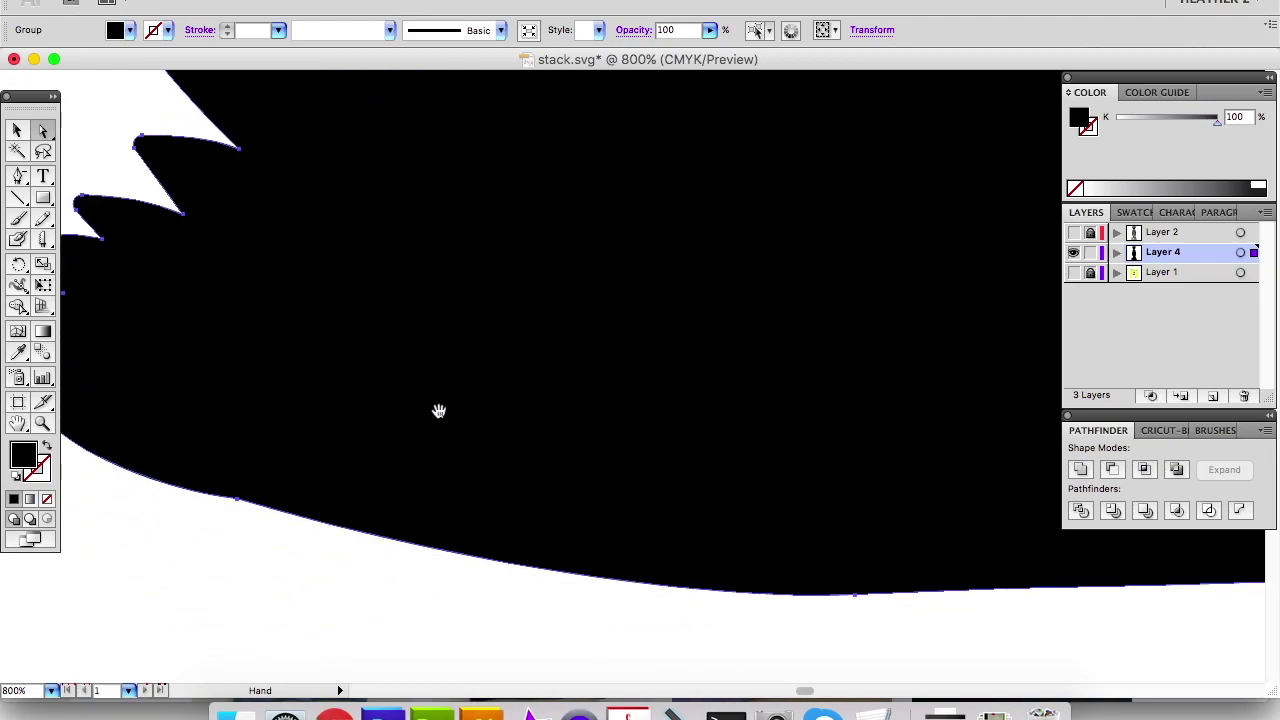
pyautogui.moveTo(420, 400); pyautogui.dragTo(557, 637)
pyautogui.click(281, 258)
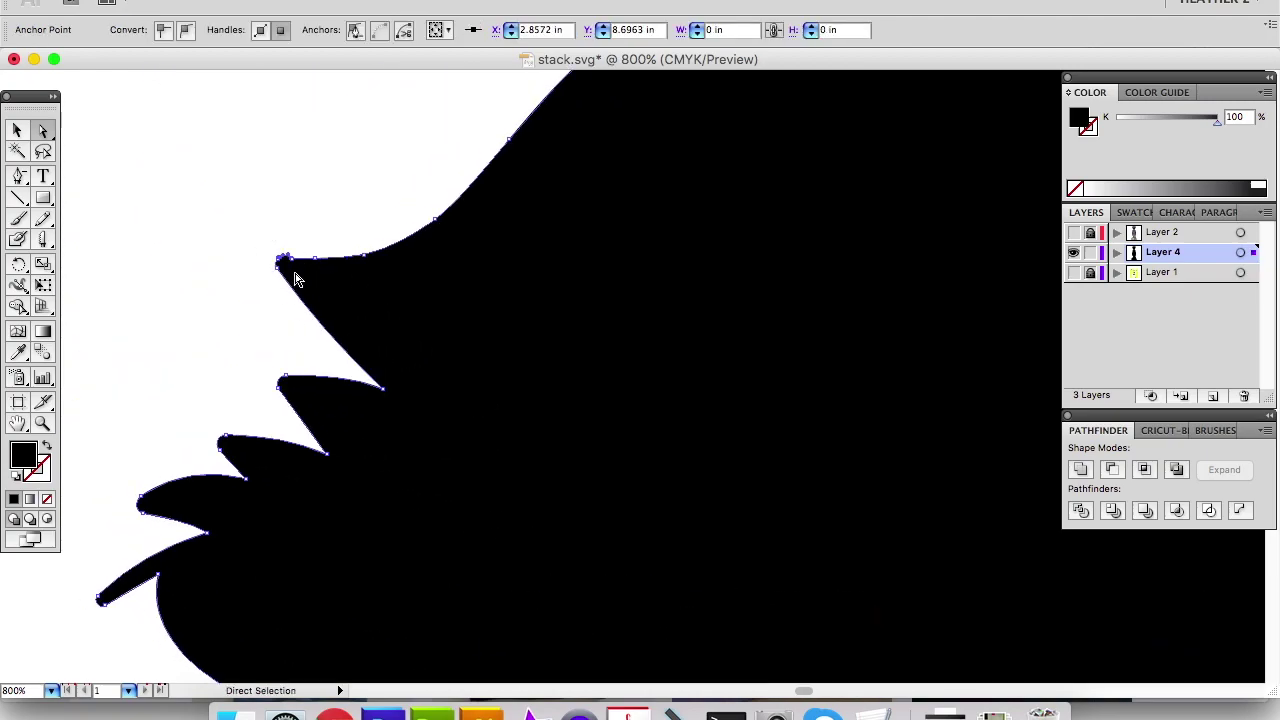
pyautogui.press('-')
pyautogui.click(280, 262)
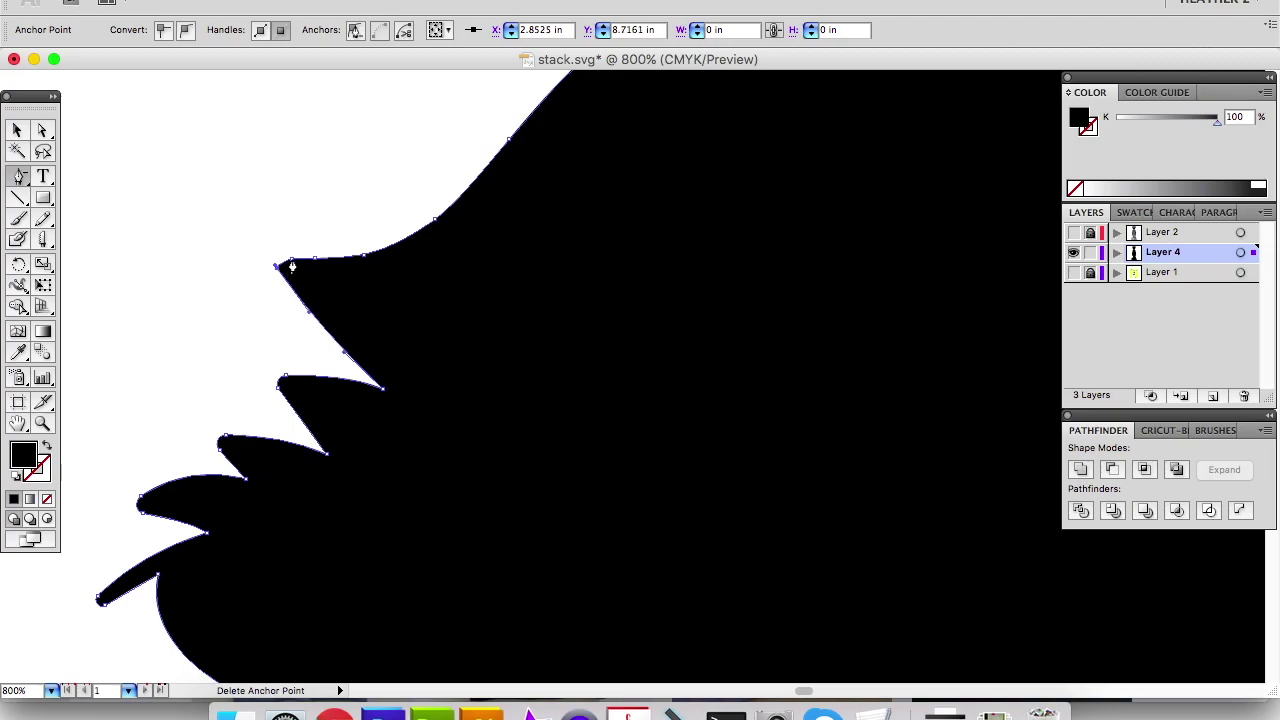
pyautogui.click(295, 270)
pyautogui.press('a')
pyautogui.moveTo(276, 266); pyautogui.dragTo(269, 257)
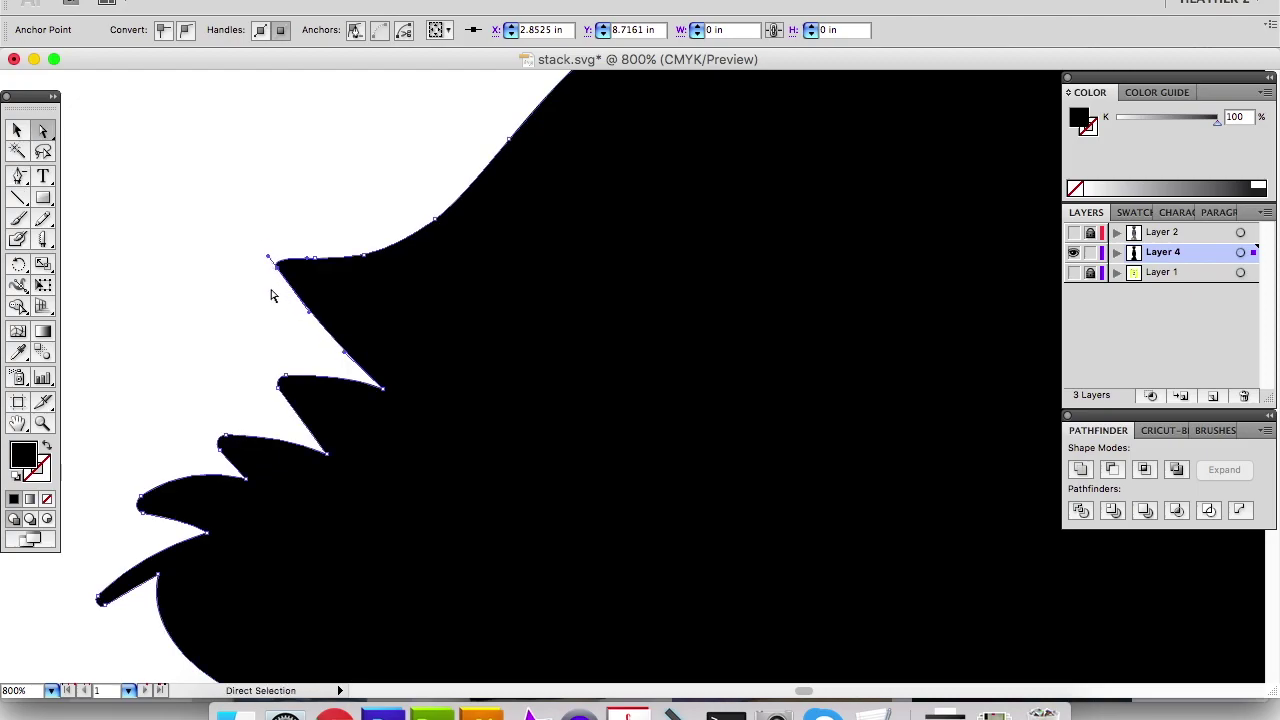
pyautogui.click(268, 316)
# Delete the small stray path slivers inside the silhouette at the grass's right end.
pyautogui.scroll(-10, 329, 414)
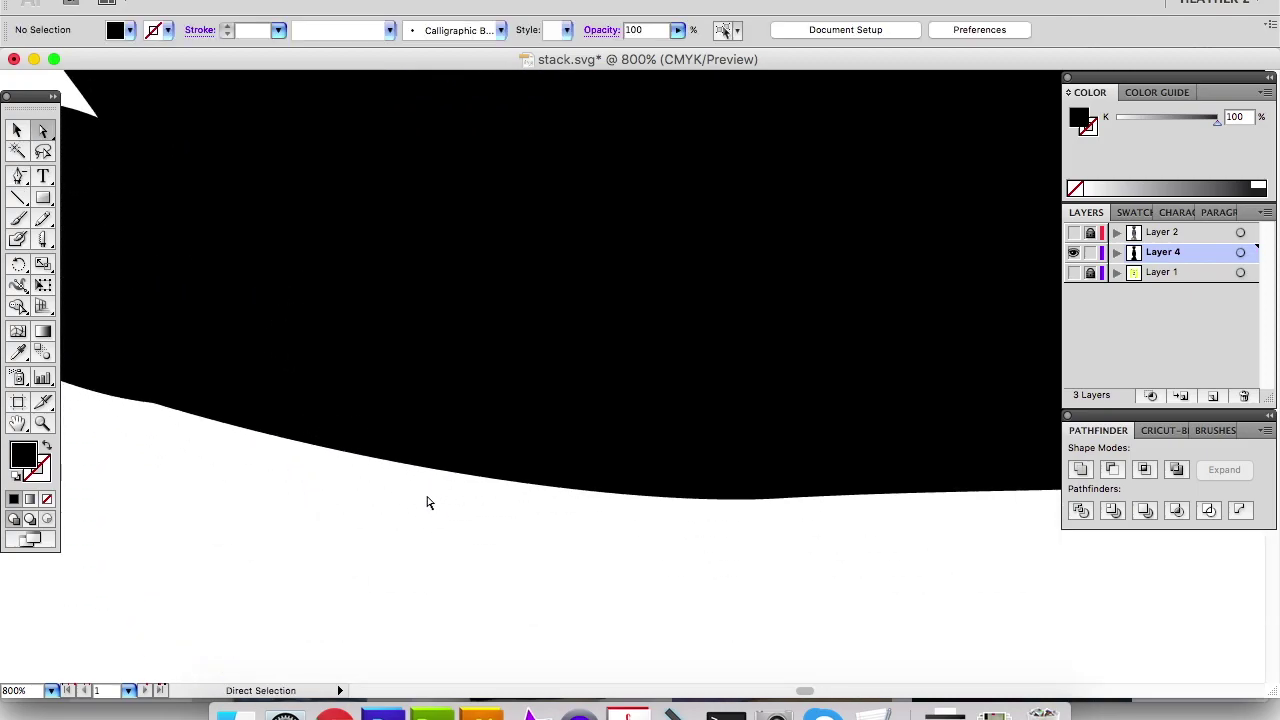
pyautogui.click(440, 515)
pyautogui.press('space')
pyautogui.moveTo(649, 514); pyautogui.dragTo(394, 534)
pyautogui.moveTo(521, 497); pyautogui.dragTo(359, 549)
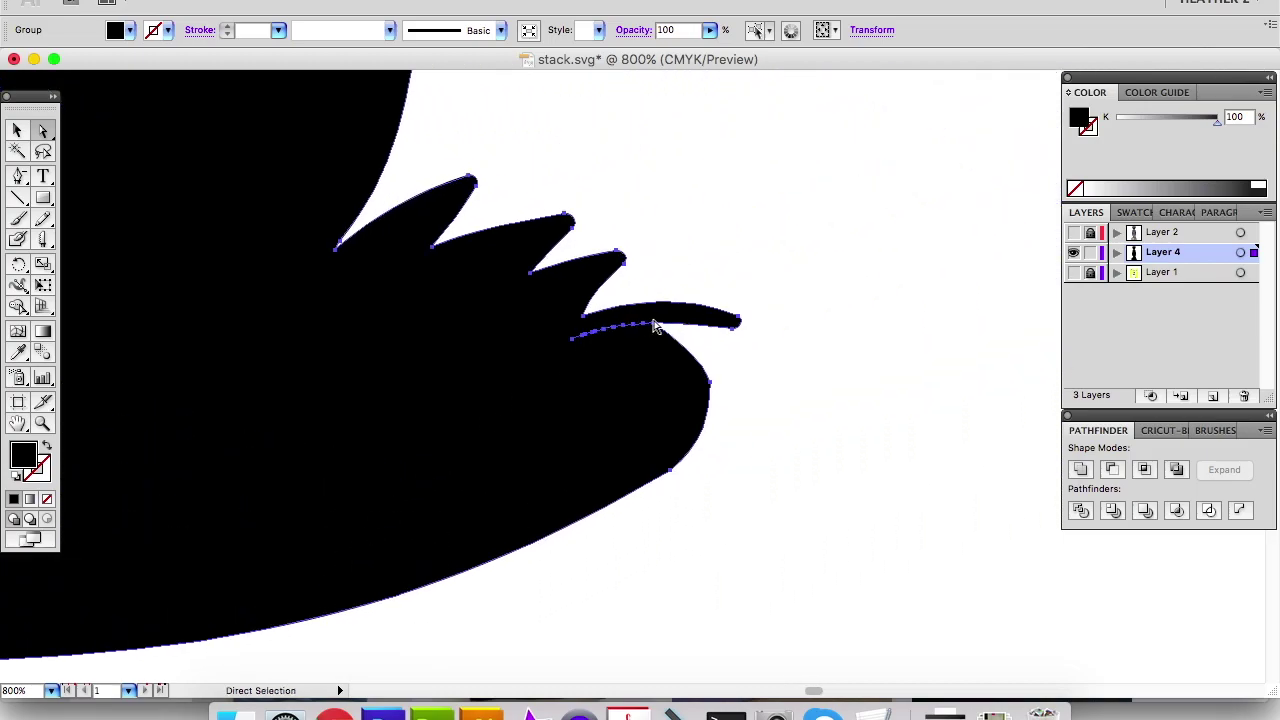
pyautogui.click(575, 343)
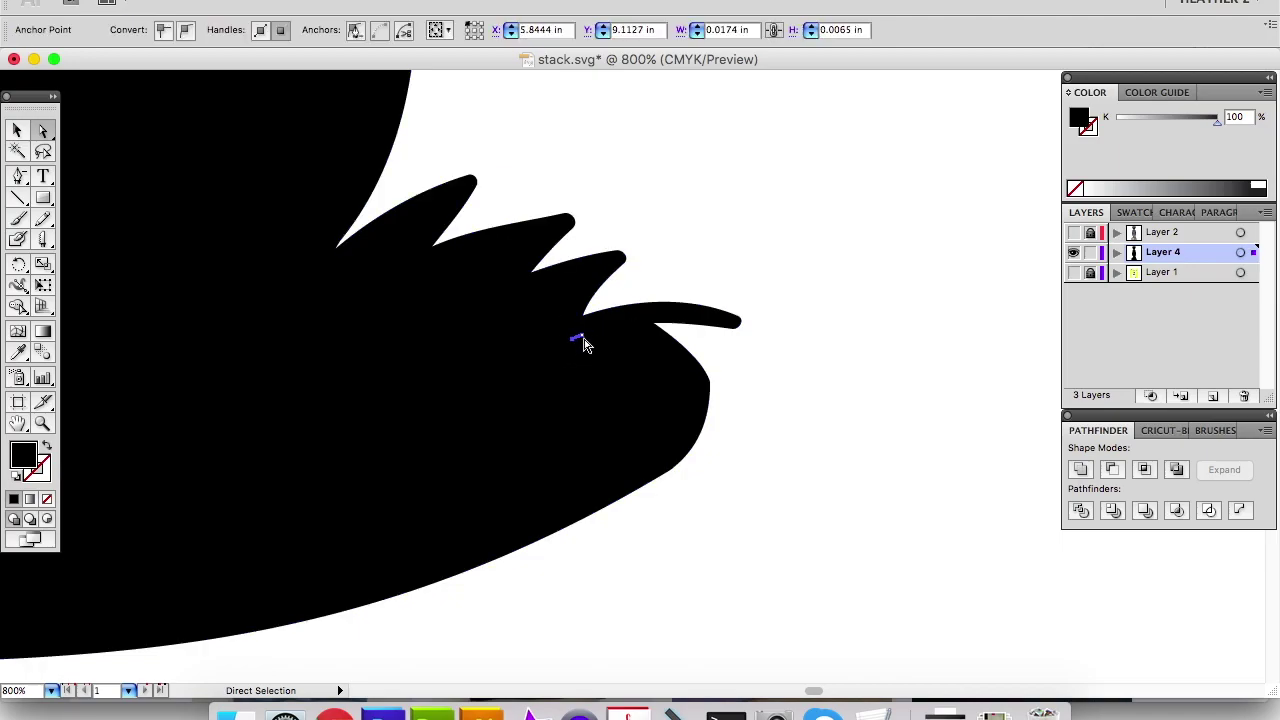
pyautogui.press('Delete')
pyautogui.press('Delete')
pyautogui.click(590, 334)
pyautogui.press('Delete')
pyautogui.press('Delete')
pyautogui.click(607, 329)
pyautogui.press('Delete')
pyautogui.click(630, 328)
pyautogui.press('Delete')
pyautogui.click(636, 325)
pyautogui.press('Delete')
pyautogui.click(616, 325)
pyautogui.press('Delete')
pyautogui.press('Delete')
pyautogui.click(601, 332)
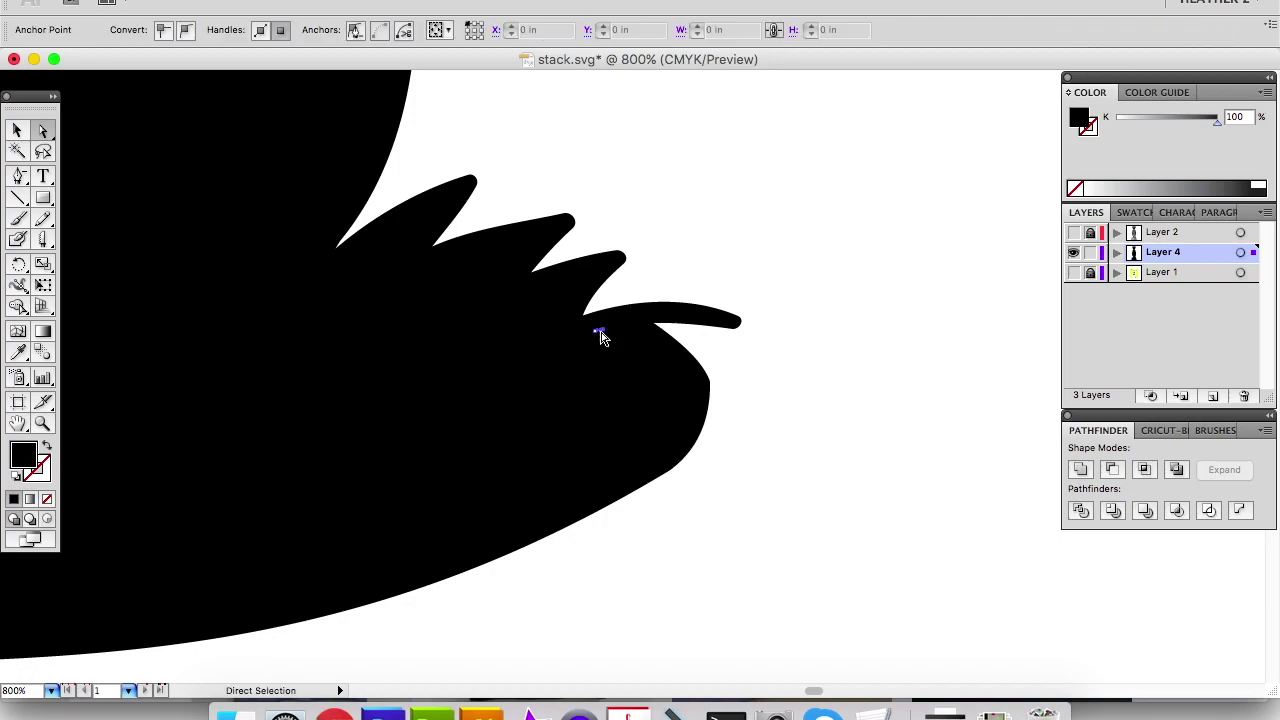
pyautogui.press('Delete')
pyautogui.press('Delete')
pyautogui.click(632, 327)
pyautogui.click(645, 324)
pyautogui.press('Delete')
pyautogui.press('Delete')
pyautogui.click(656, 329)
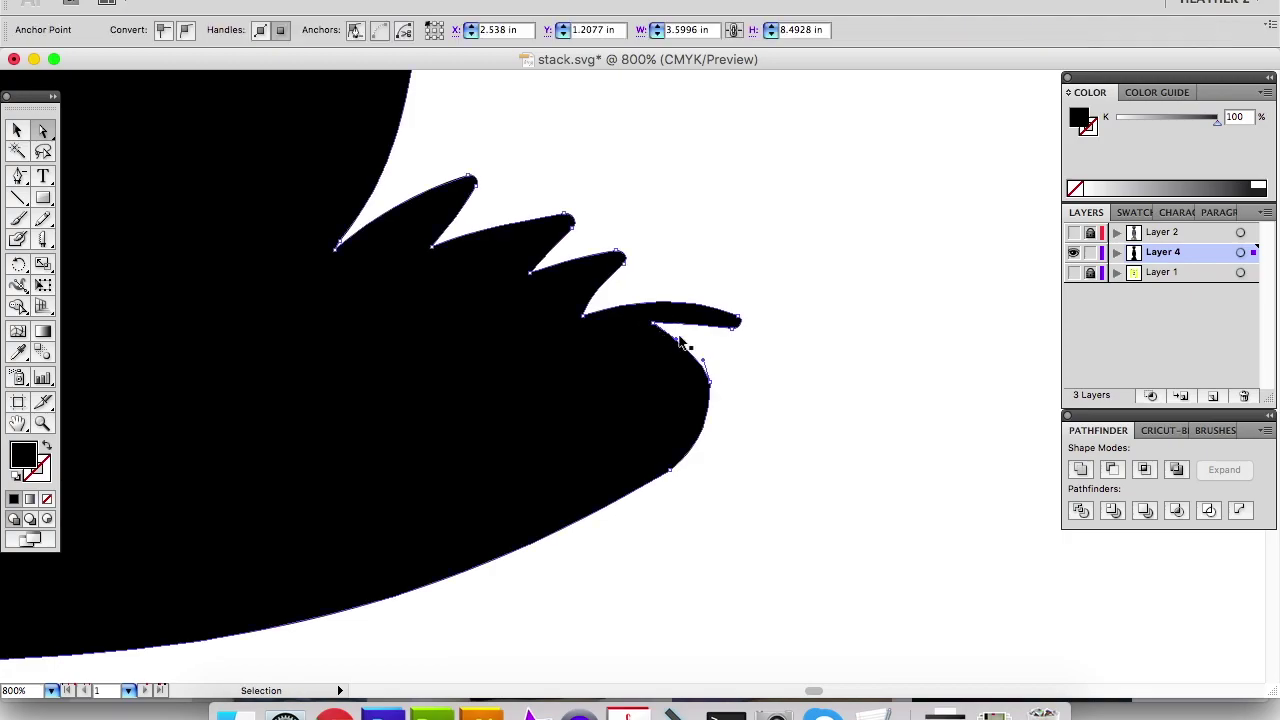
# Check the whole silhouette's outline for leftover stray paths and save the document.
pyautogui.press('super+a')
pyautogui.moveTo(697, 357); pyautogui.dragTo(617, 531)
pyautogui.press('super+minus')
pyautogui.press('super+minus')
pyautogui.press('super+minus')
pyautogui.press('super+minus')
pyautogui.press('super+minus')
pyautogui.press('super+minus')
pyautogui.press('super+minus')
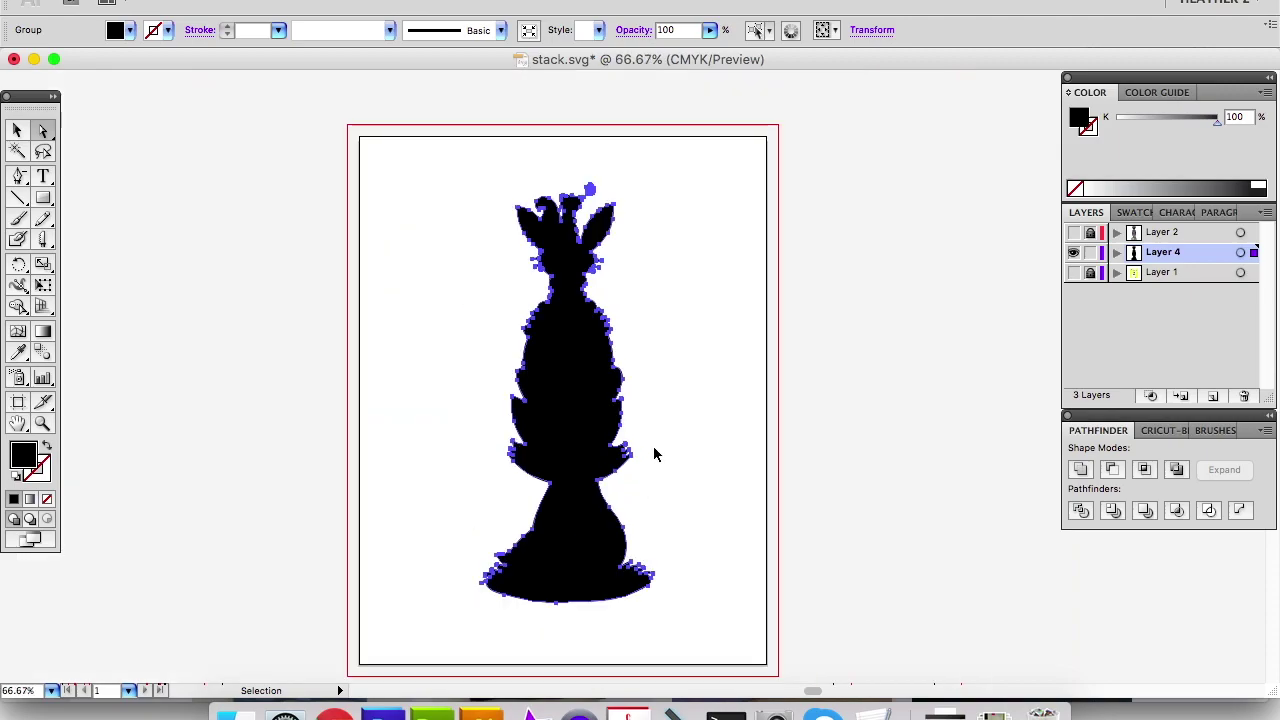
pyautogui.click(681, 381)
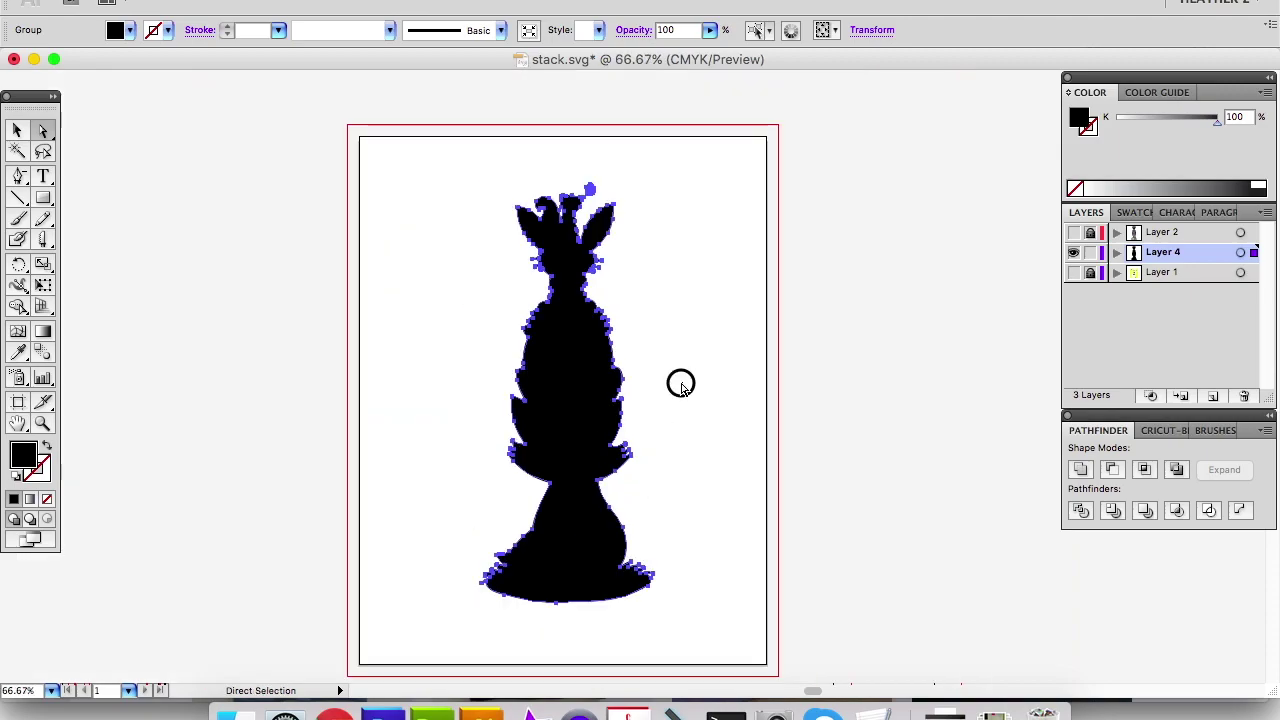
pyautogui.press('super+s')
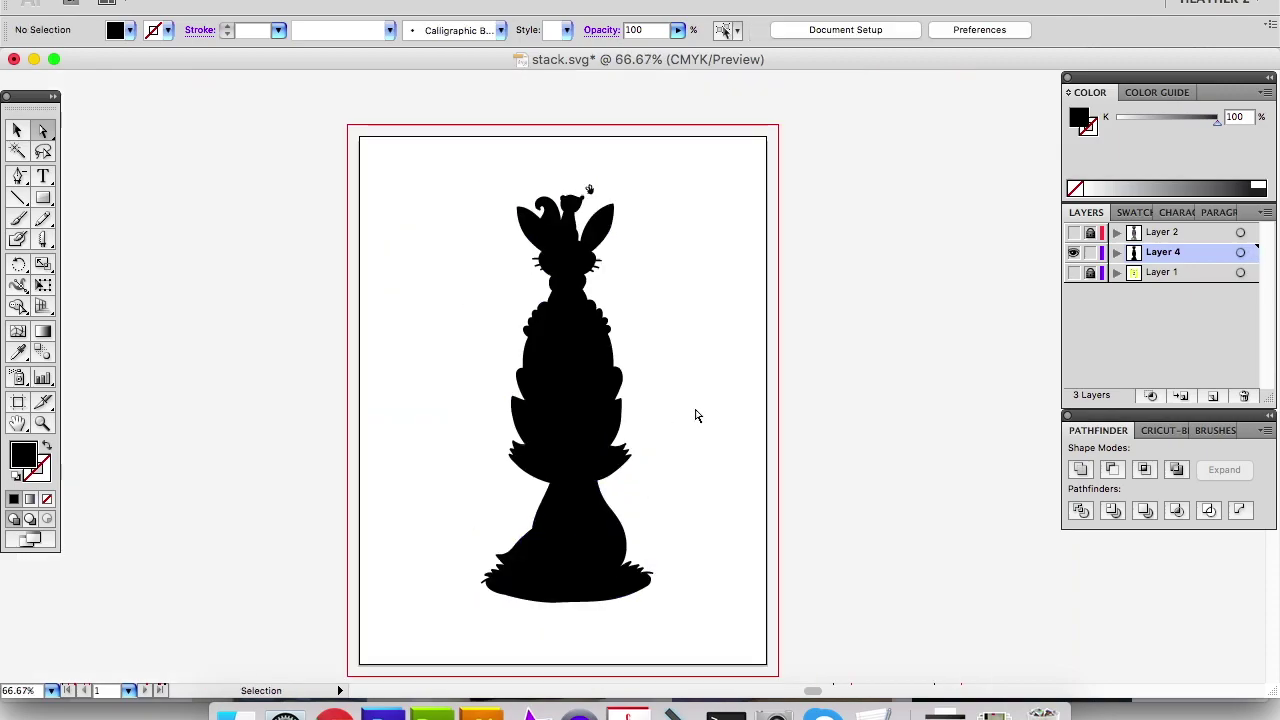
# Lock and hide Layer 4, and make Layer 2 visible and unlocked.
pyautogui.click(1090, 252)
pyautogui.click(1074, 232)
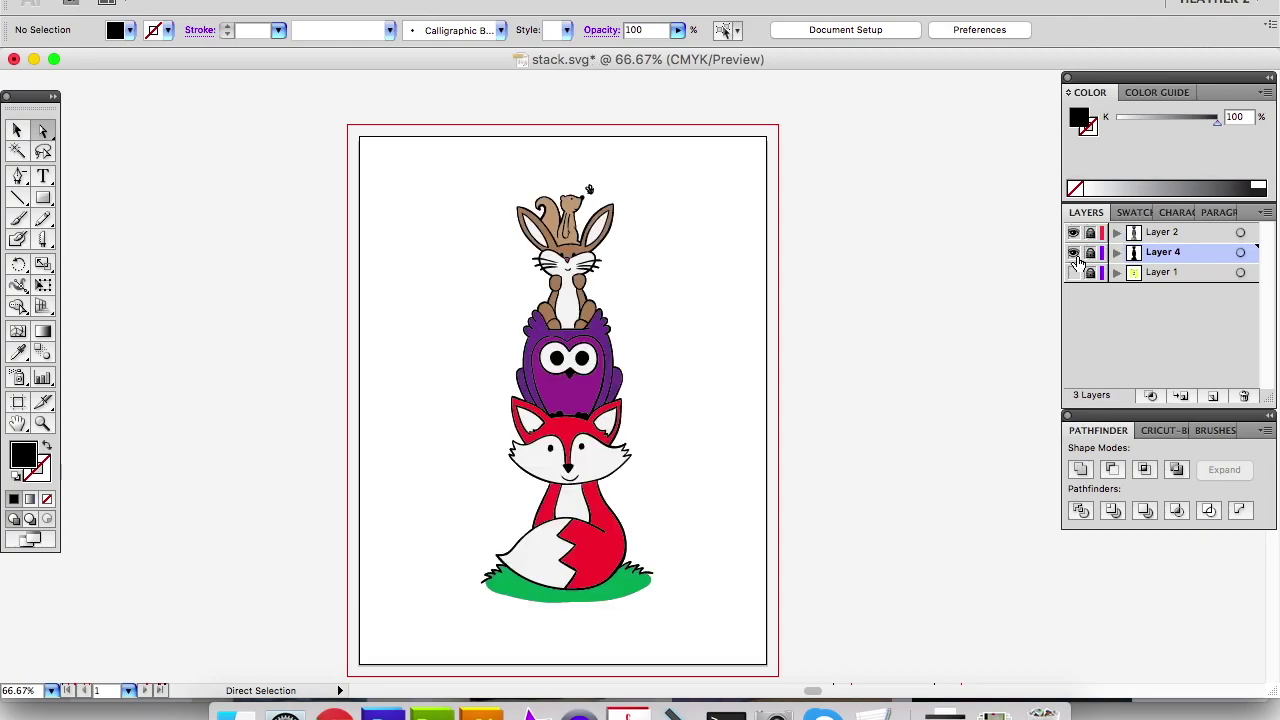
pyautogui.click(1073, 252)
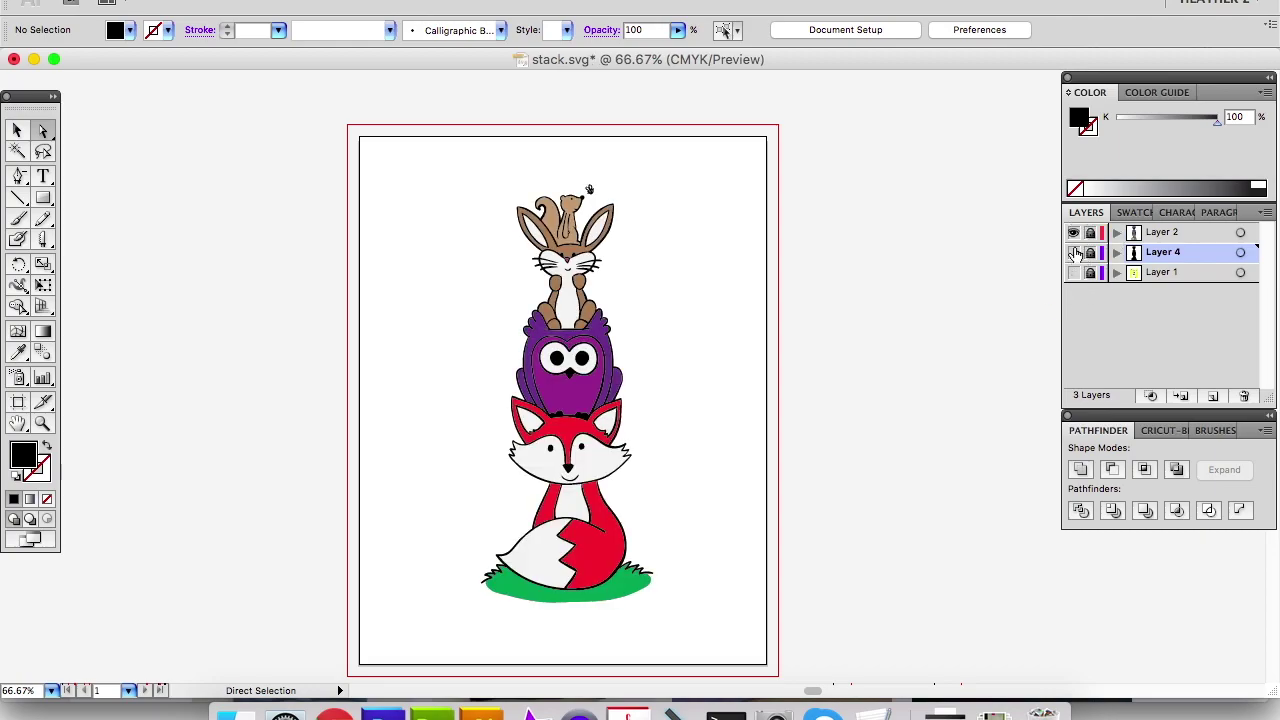
pyautogui.click(1074, 272)
pyautogui.press('v')
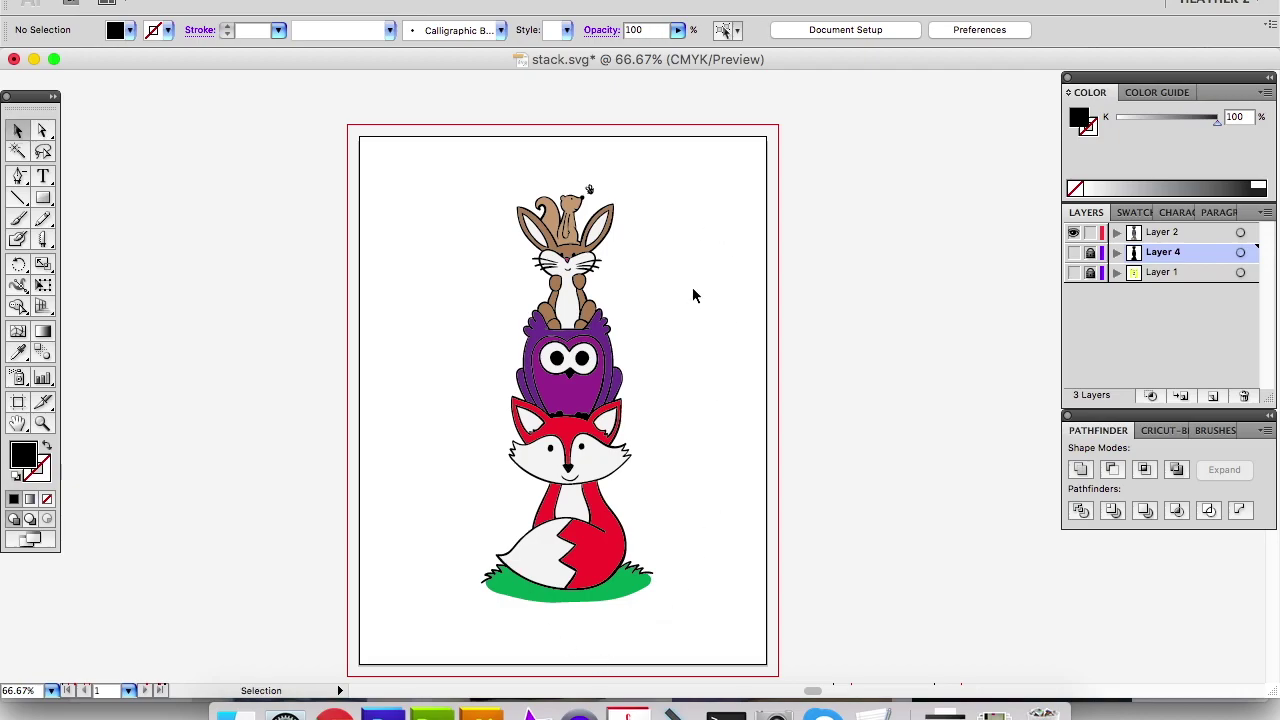
# Delete the main black outline compound path from the coloured animals on Layer 2.
pyautogui.press('super+equal')
pyautogui.press('super+equal')
pyautogui.press('super+equal')
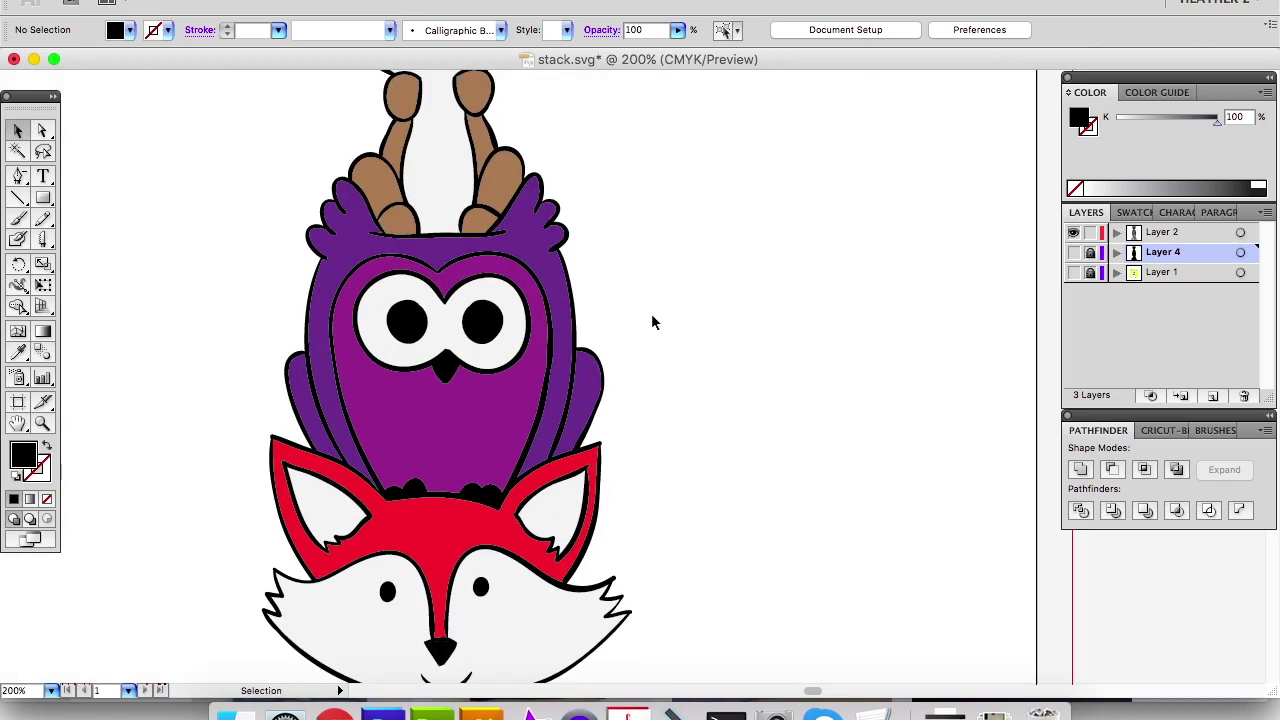
pyautogui.click(586, 345)
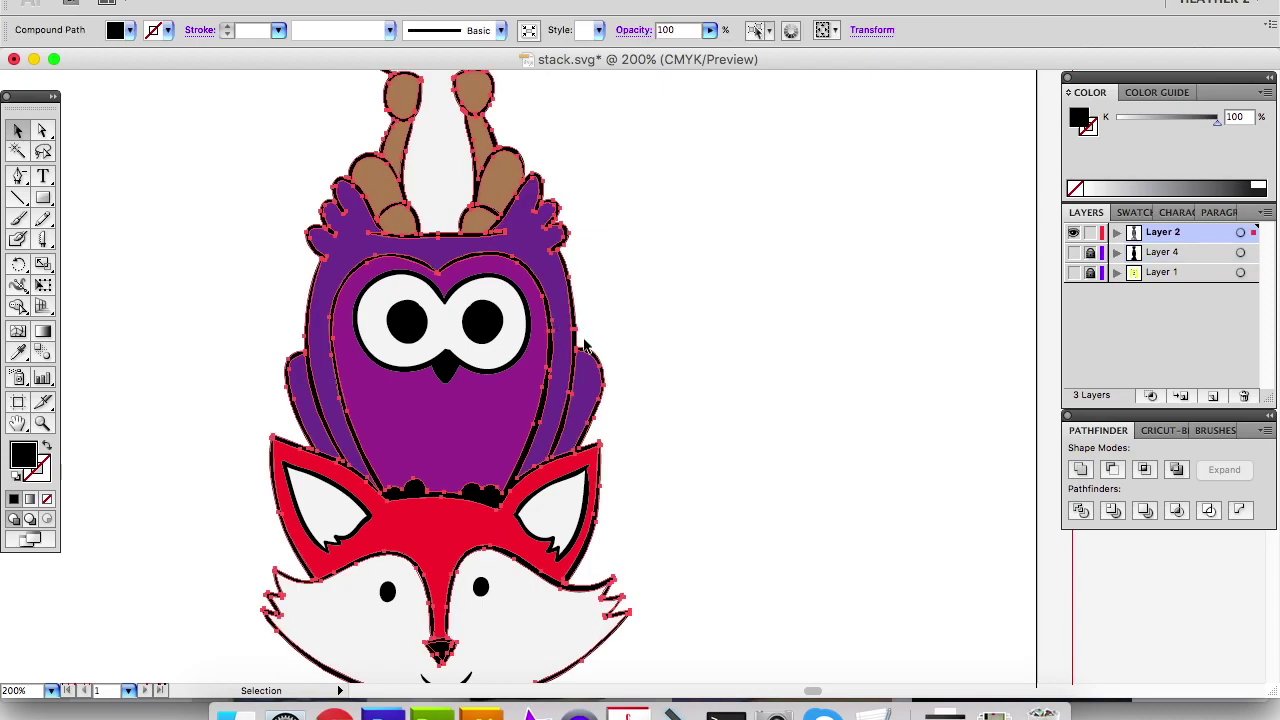
pyautogui.click(668, 369)
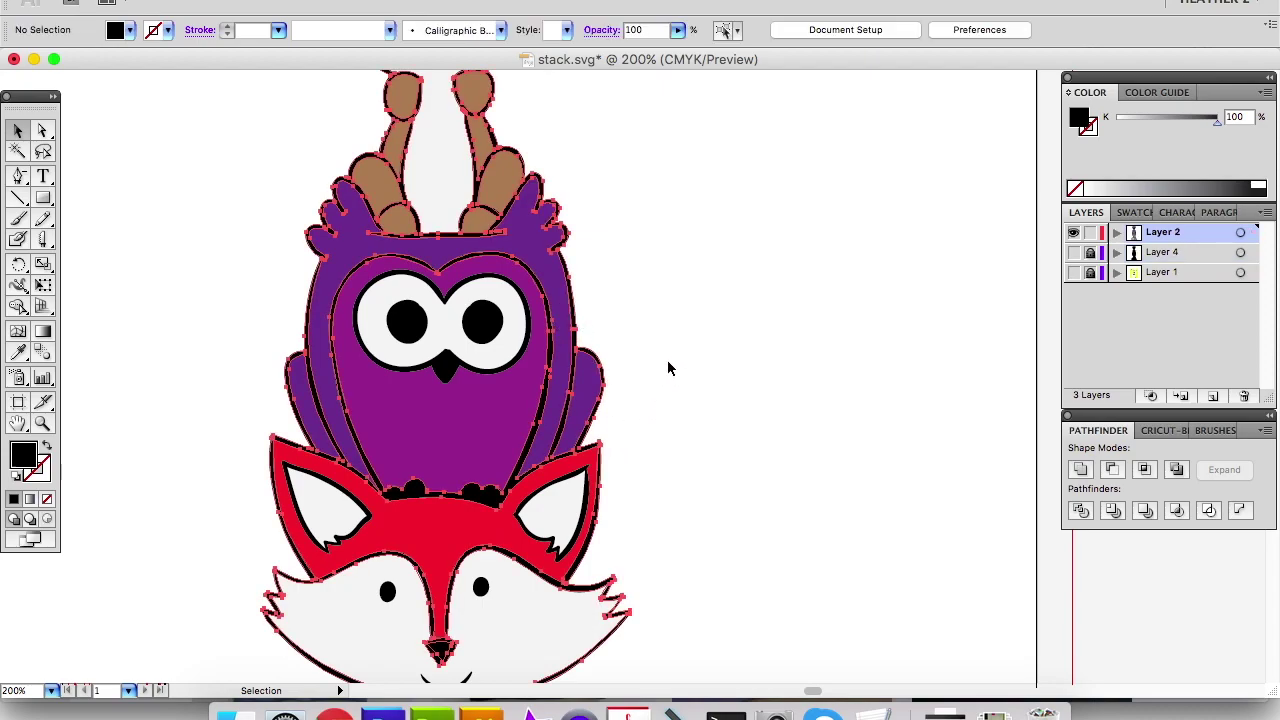
pyautogui.scroll(-3, 650, 400)
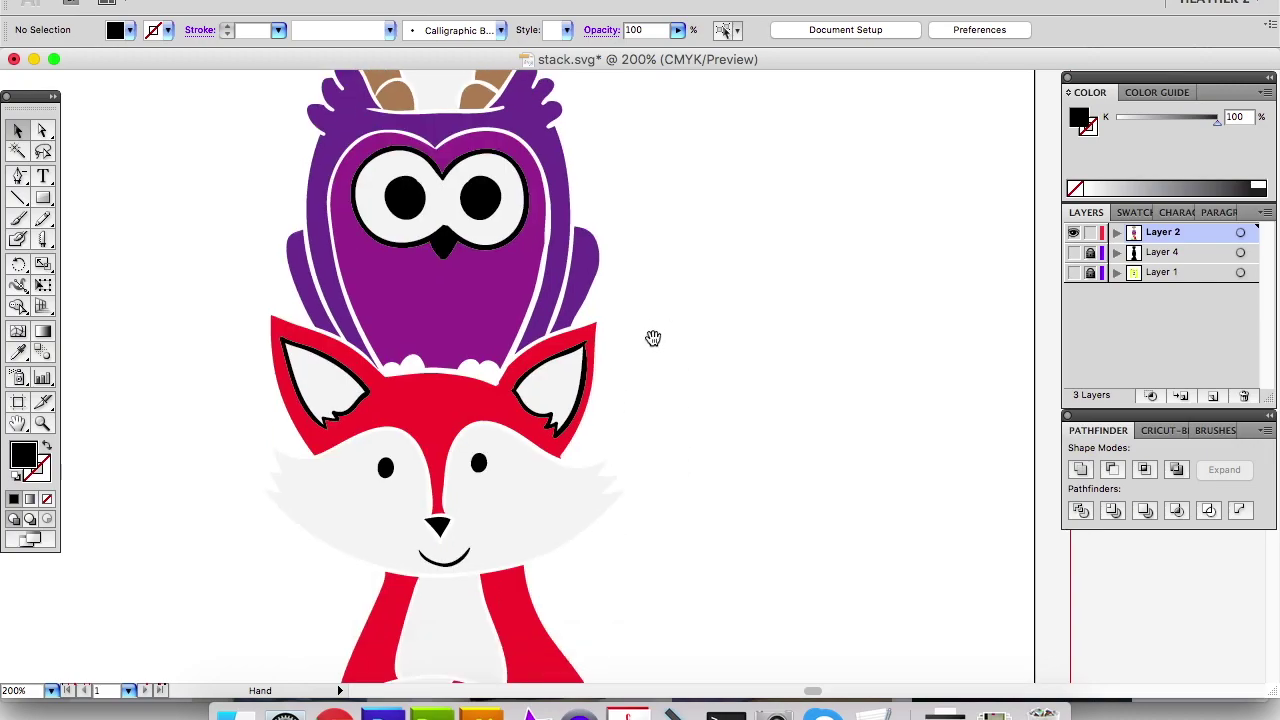
# Delete the black shapes of the owl's eyes and beak.
pyautogui.click(491, 204)
pyautogui.press('Delete')
pyautogui.click(404, 208)
pyautogui.press('Delete')
pyautogui.click(443, 237)
pyautogui.press('Delete')
# Delete the black shapes of the fox's eyes, nose and smile.
pyautogui.click(478, 463)
pyautogui.press('Delete')
pyautogui.click(386, 467)
pyautogui.press('Delete')
pyautogui.click(440, 528)
pyautogui.press('Delete')
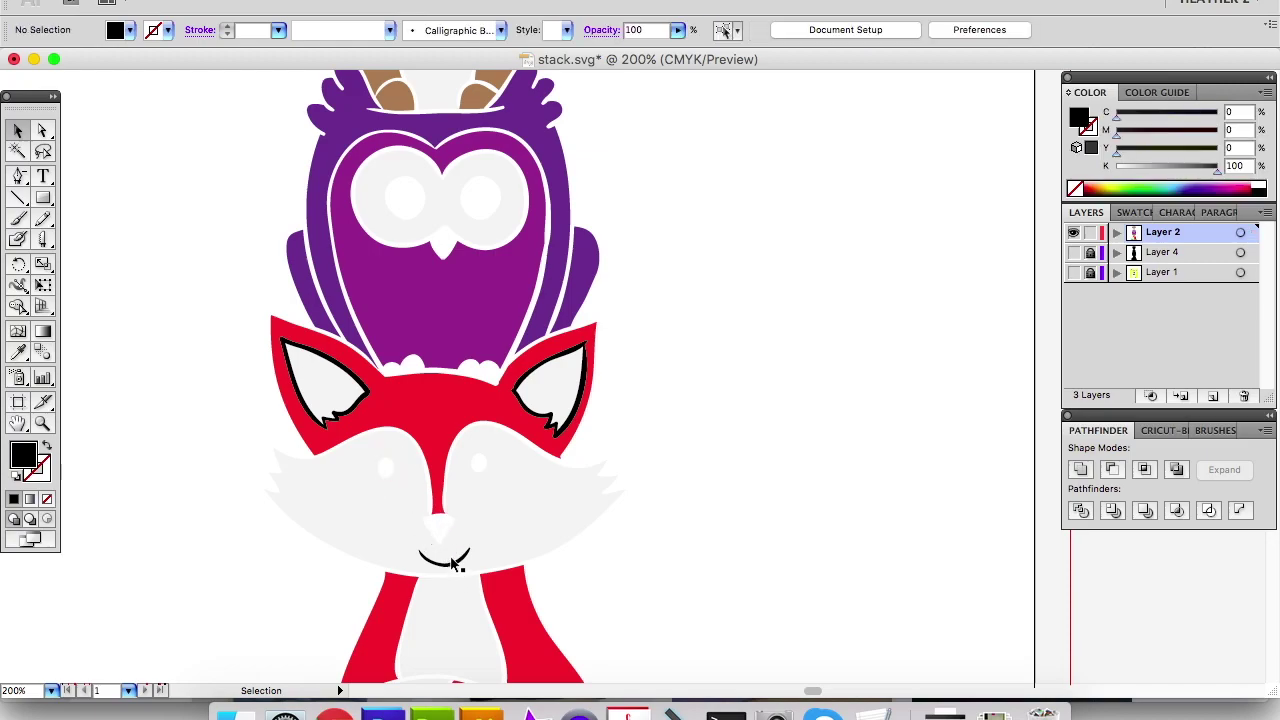
pyautogui.click(1073, 252)
pyautogui.click(1073, 252)
pyautogui.click(433, 562)
pyautogui.press('Delete')
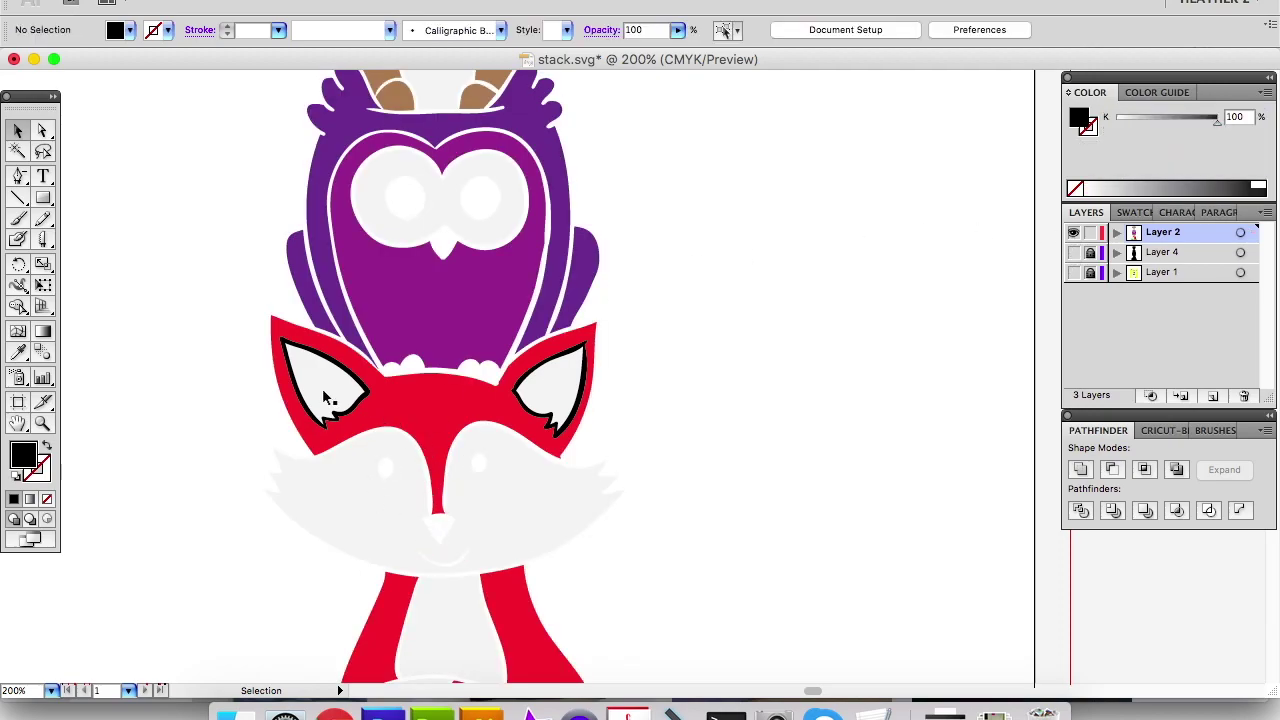
# Delete the black outlines inside both of the fox's ears.
pyautogui.click(324, 422)
pyautogui.press('Delete')
pyautogui.click(553, 425)
pyautogui.press('Delete')
# Delete the black outlines inside both of the rabbit's ears.
pyautogui.moveTo(590, 665); pyautogui.dragTo(631, 256)
pyautogui.moveTo(646, 406); pyautogui.dragTo(579, 565)
pyautogui.moveTo(624, 450); pyautogui.dragTo(589, 644)
pyautogui.moveTo(622, 425); pyautogui.dragTo(600, 592)
pyautogui.moveTo(627, 390); pyautogui.dragTo(619, 615)
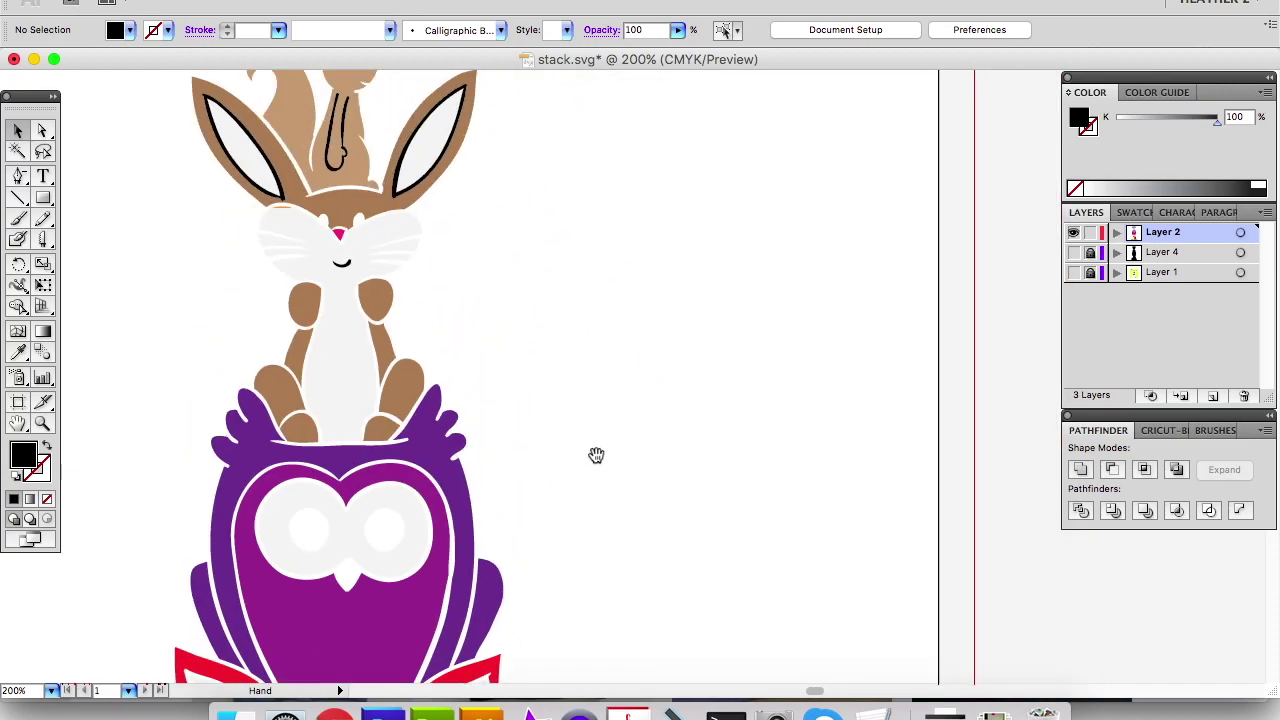
pyautogui.moveTo(594, 454); pyautogui.dragTo(618, 586)
pyautogui.click(437, 283)
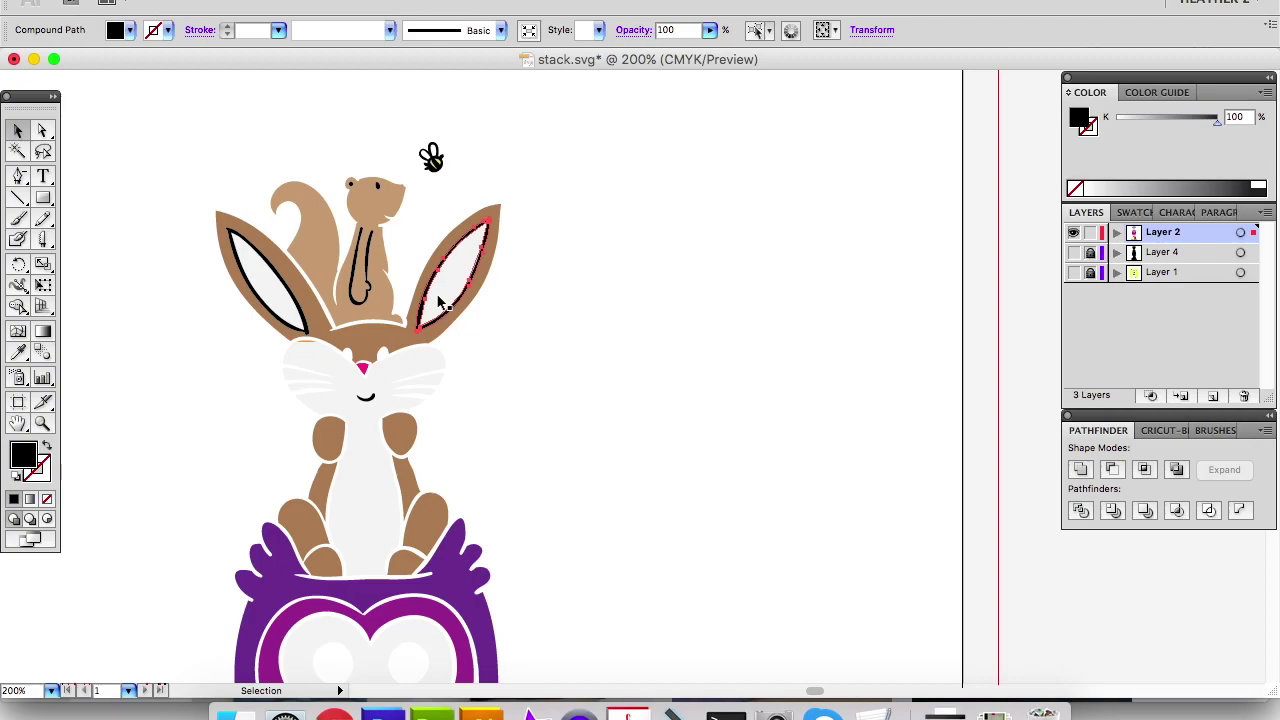
pyautogui.press('Delete')
pyautogui.click(303, 325)
pyautogui.press('Delete')
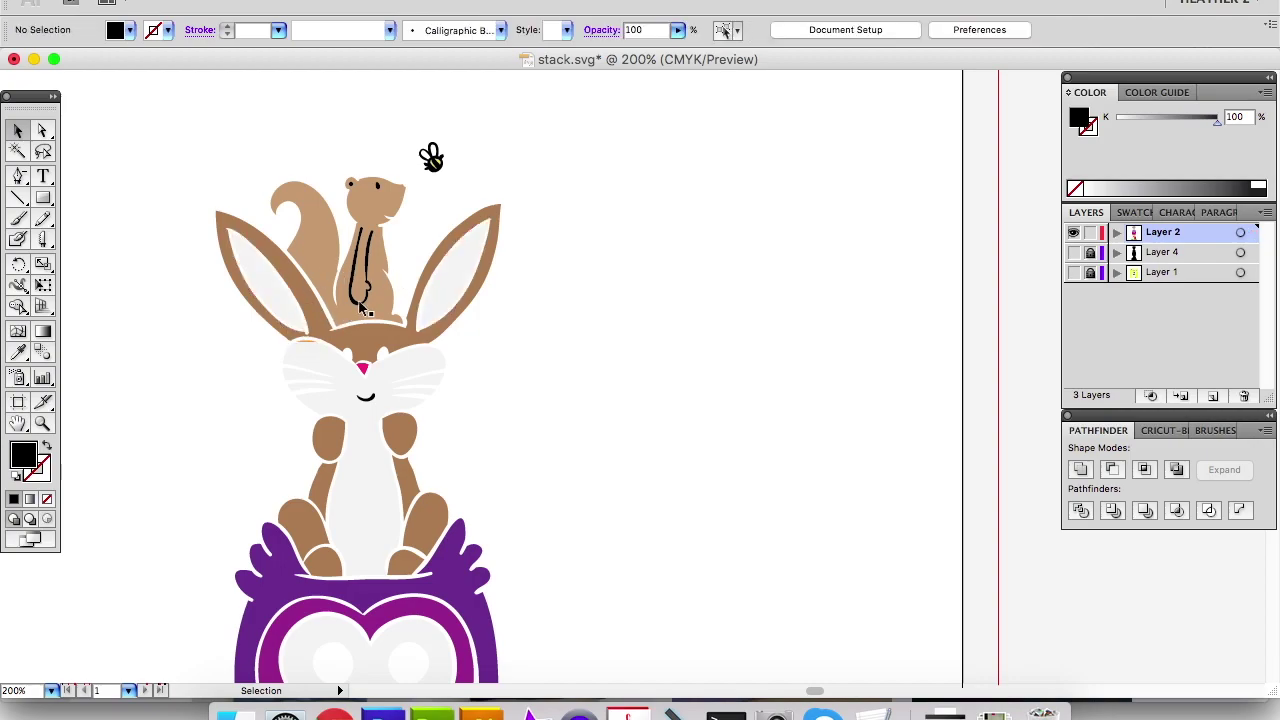
# Delete the stray orange sliver at the top of the rabbit's left cheek.
pyautogui.click(316, 357)
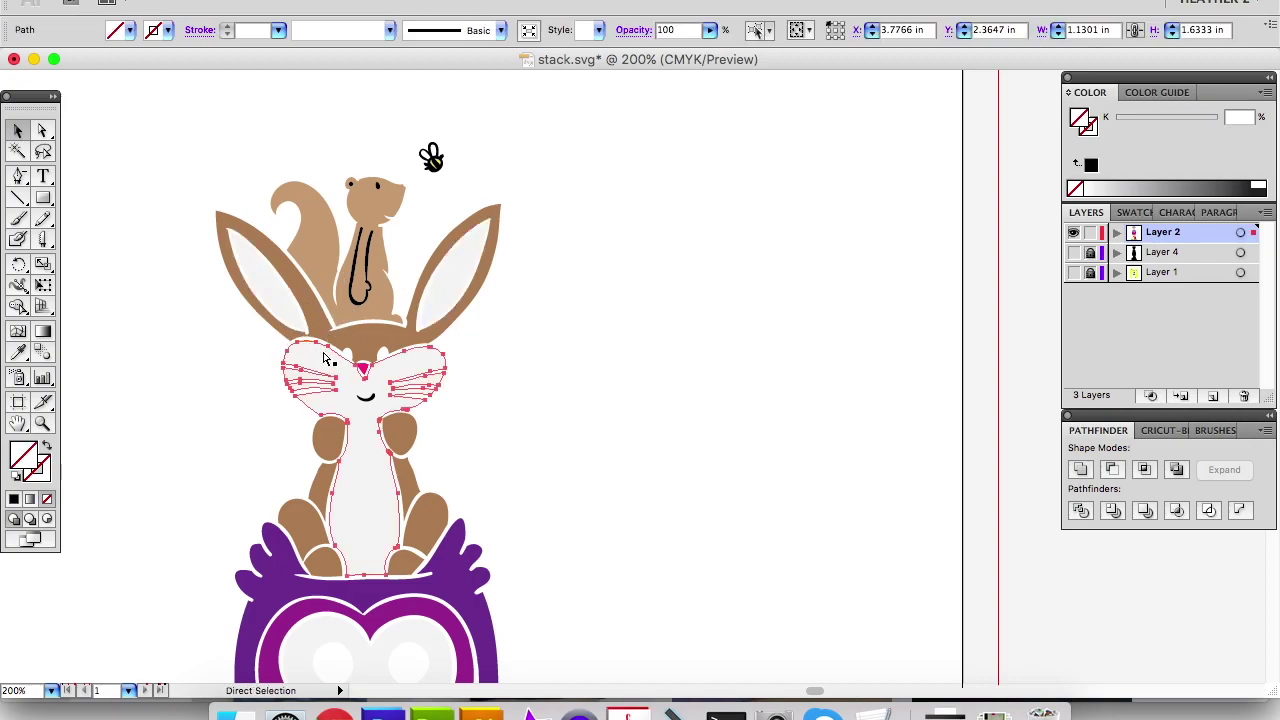
pyautogui.press('super+equal')
pyautogui.press('super+equal')
pyautogui.press('super+equal')
pyautogui.moveTo(285, 354); pyautogui.dragTo(520, 331)
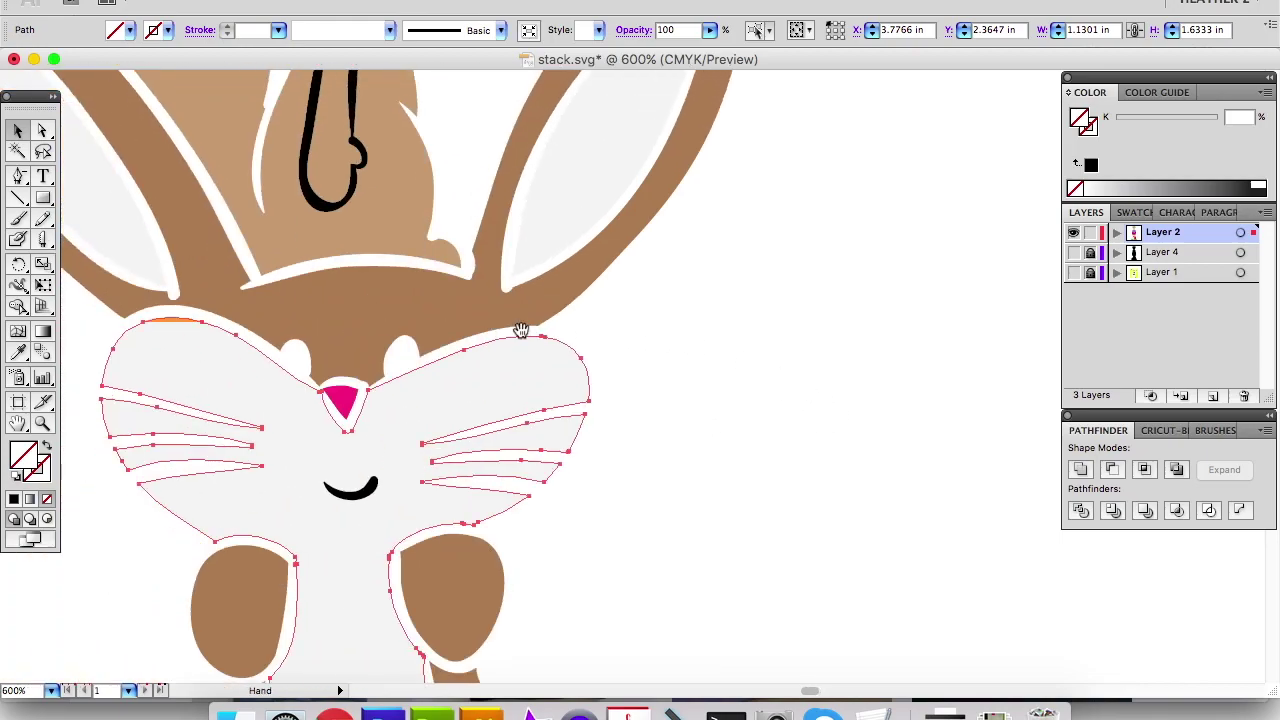
pyautogui.click(172, 320)
pyautogui.press('Delete')
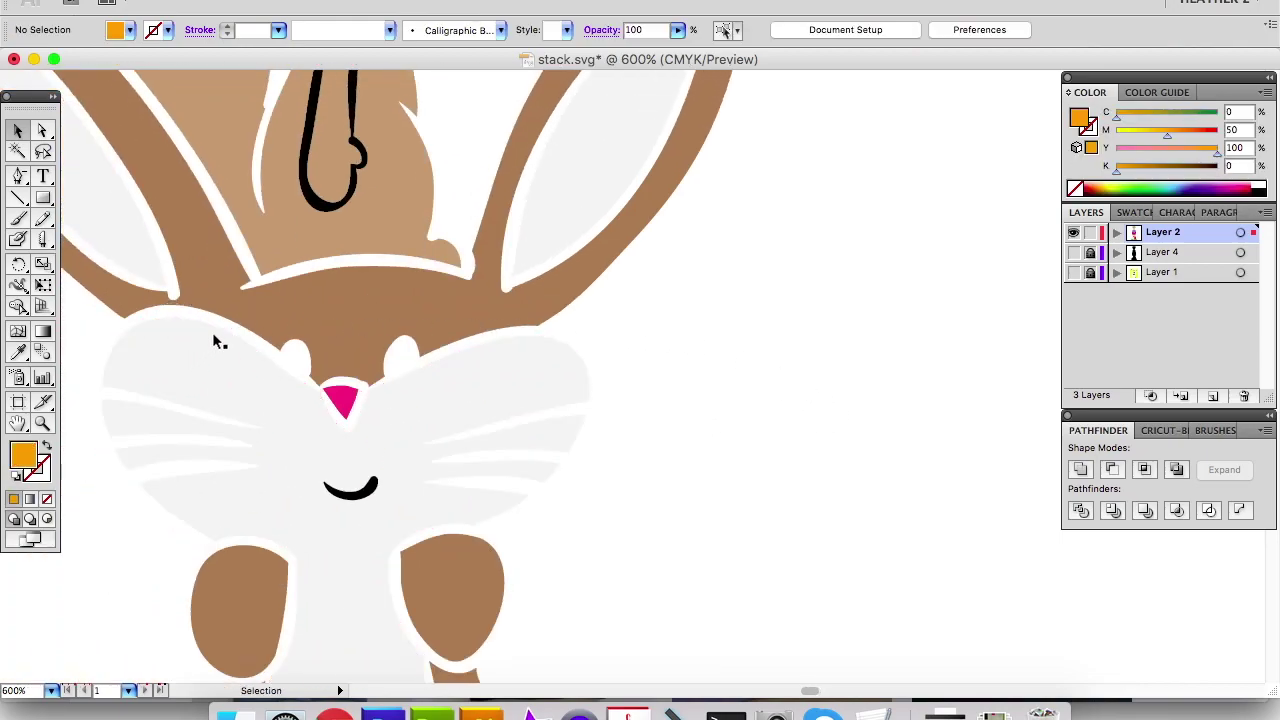
# Delete the black outline of the squirrel's arm and the rabbit's black smile.
pyautogui.click(342, 208)
pyautogui.press('Delete')
pyautogui.click(352, 490)
pyautogui.press('Delete')
# Examine the coloured artwork from the rabbit down to the fox and back up to the squirrel for leftover black pieces.
pyautogui.press('space')
pyautogui.moveTo(409, 274); pyautogui.dragTo(395, 423)
pyautogui.scroll(-10, 395, 423)
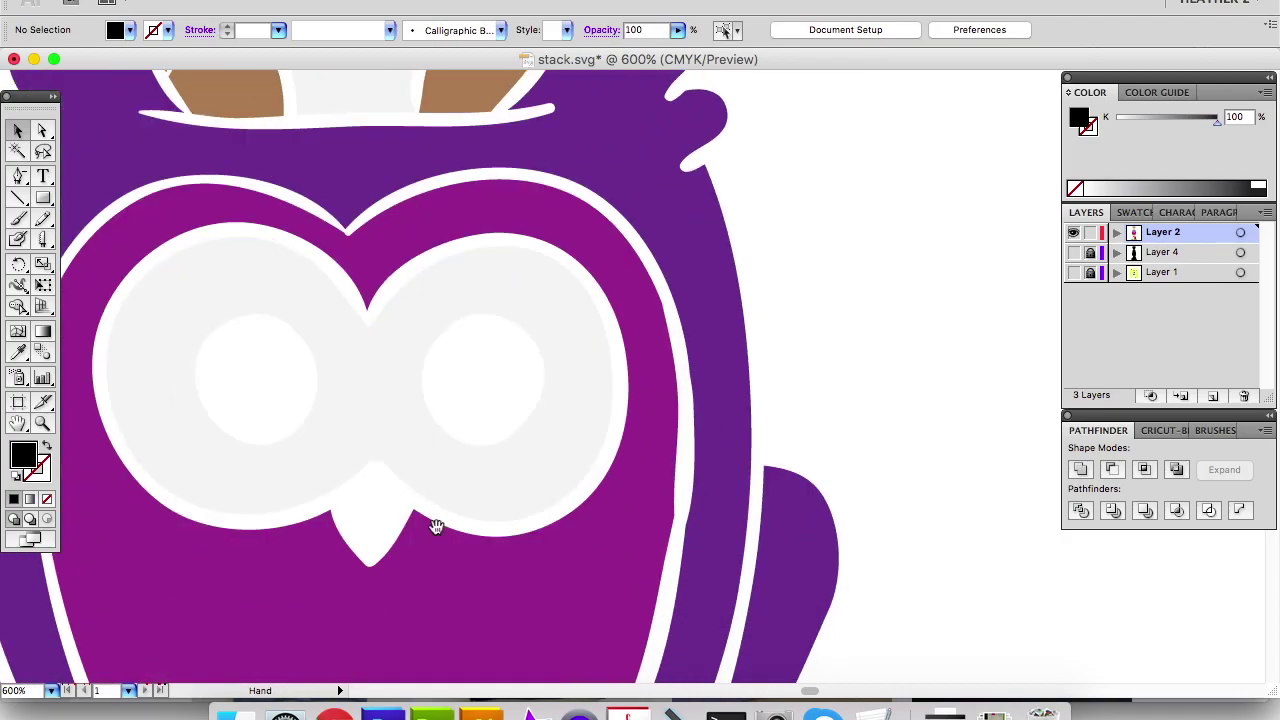
pyautogui.moveTo(450, 543); pyautogui.dragTo(429, 177)
pyautogui.moveTo(443, 472); pyautogui.dragTo(446, 98)
pyautogui.moveTo(380, 624); pyautogui.dragTo(358, 557)
pyautogui.moveTo(403, 384); pyautogui.dragTo(403, 597)
pyautogui.moveTo(393, 343)
pyautogui.mouseDown()
pyautogui.moveTo(399, 664)
pyautogui.moveTo(386, 666)
pyautogui.mouseUp()
pyautogui.moveTo(386, 269); pyautogui.dragTo(380, 590)
pyautogui.moveTo(373, 284); pyautogui.dragTo(382, 620)
pyautogui.moveTo(388, 475); pyautogui.dragTo(389, 650)
pyautogui.moveTo(364, 322)
pyautogui.mouseDown()
pyautogui.moveTo(350, 530)
pyautogui.moveTo(290, 650)
pyautogui.mouseUp()
# Delete the squirrel's black eye and ear dot and the black parts of the bee.
pyautogui.click(223, 370)
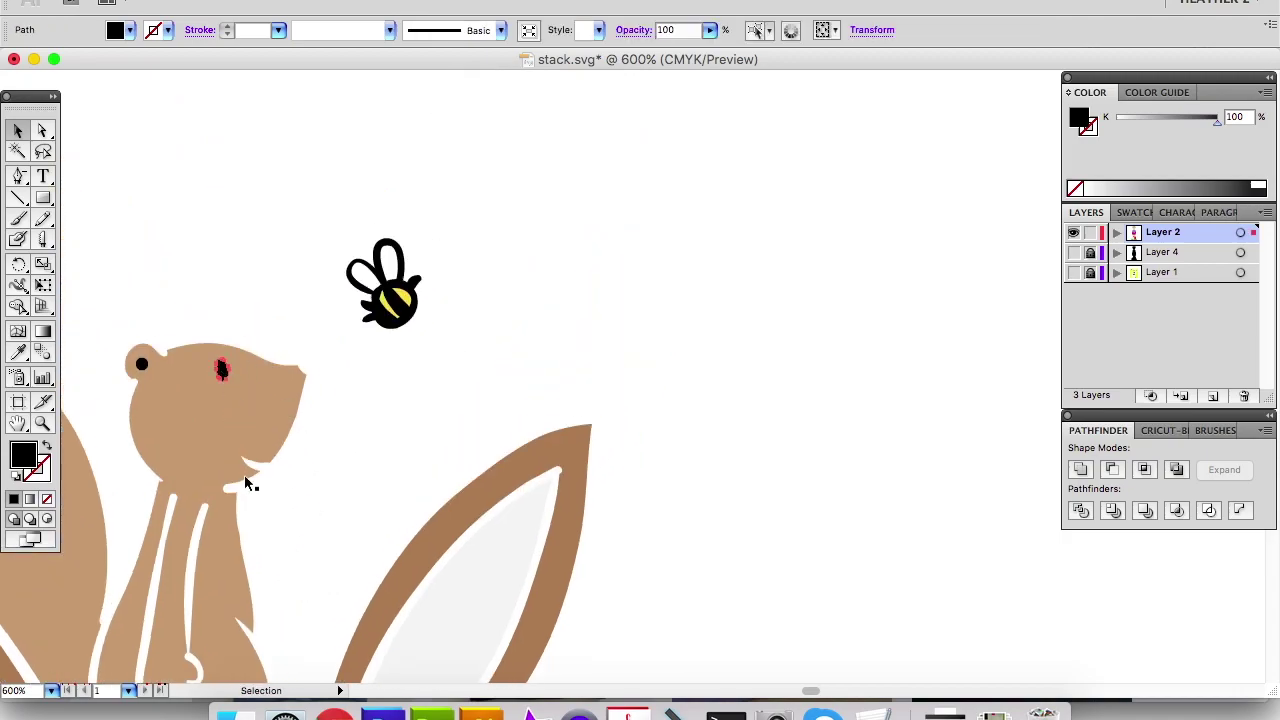
pyautogui.press('Delete')
pyautogui.click(142, 365)
pyautogui.press('Delete')
pyautogui.click(402, 318)
pyautogui.press('Delete')
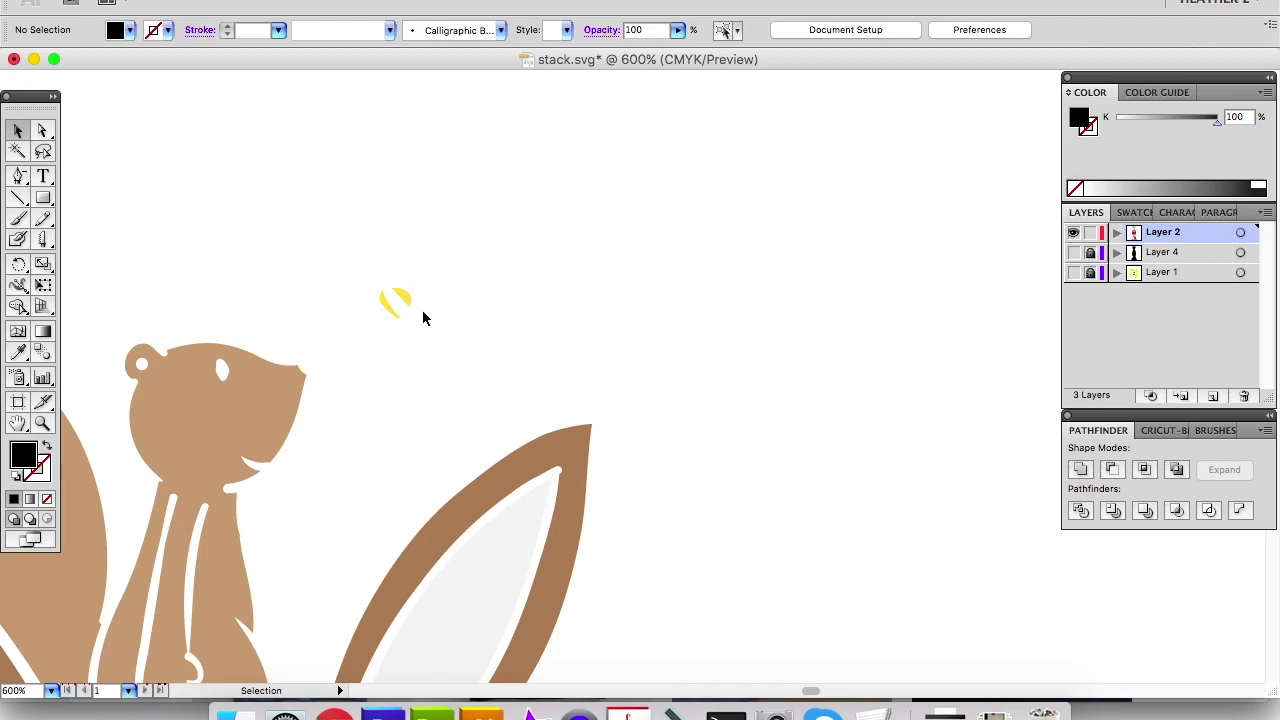
# Review the complete coloured artwork without its outlines and save the document.
pyautogui.press('super+minus')
pyautogui.press('super+minus')
pyautogui.press('super+minus')
pyautogui.press('super+minus')
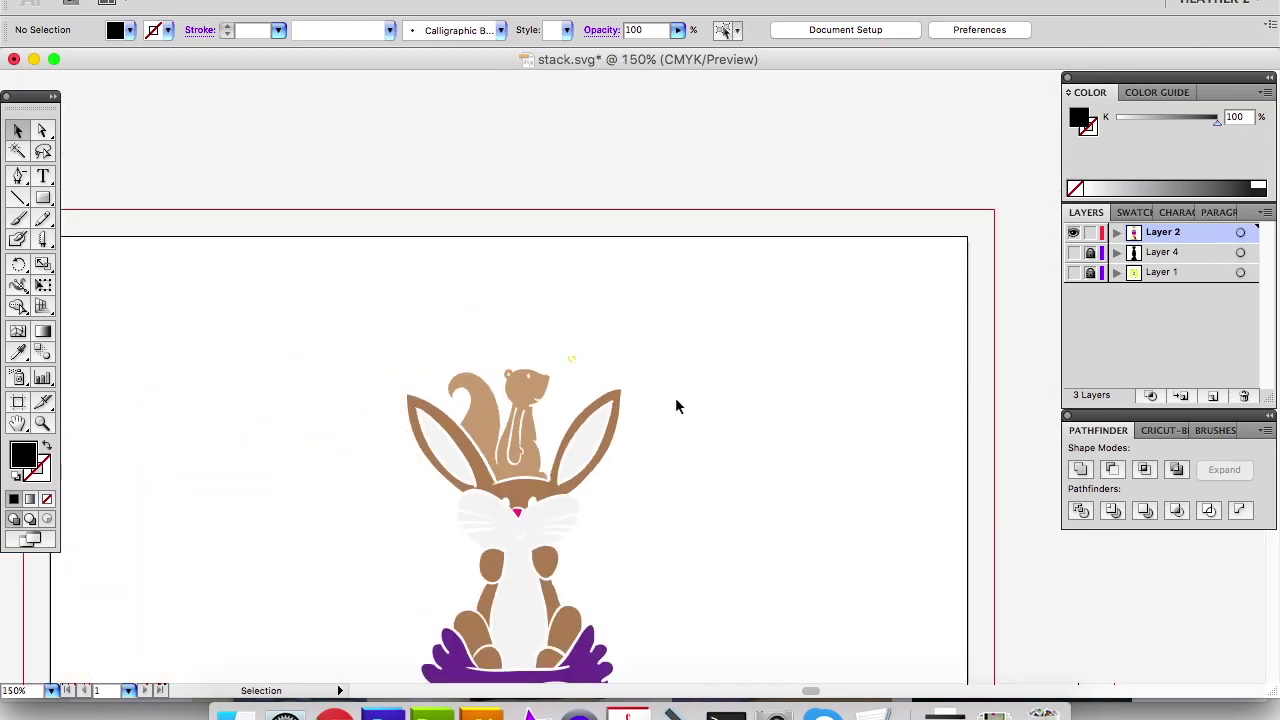
pyautogui.moveTo(659, 458); pyautogui.dragTo(520, 280)
pyautogui.moveTo(557, 458); pyautogui.dragTo(563, 323)
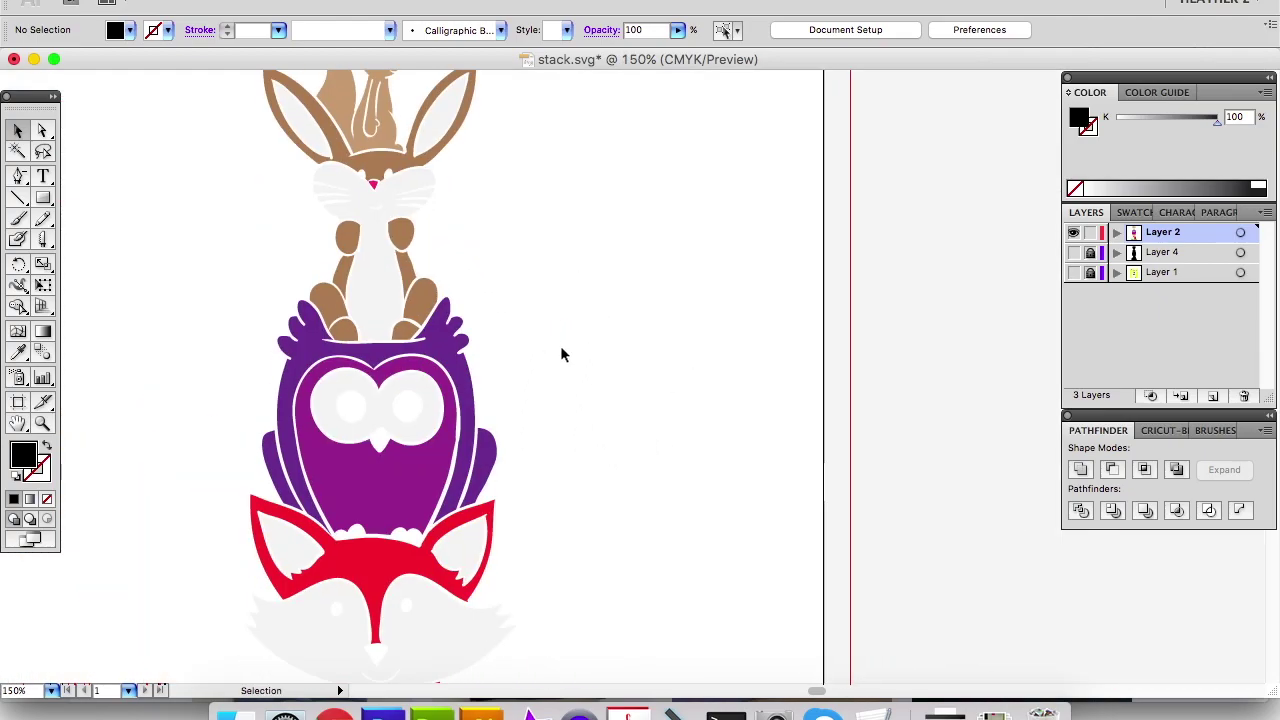
pyautogui.press('super+minus')
pyautogui.press('super+minus')
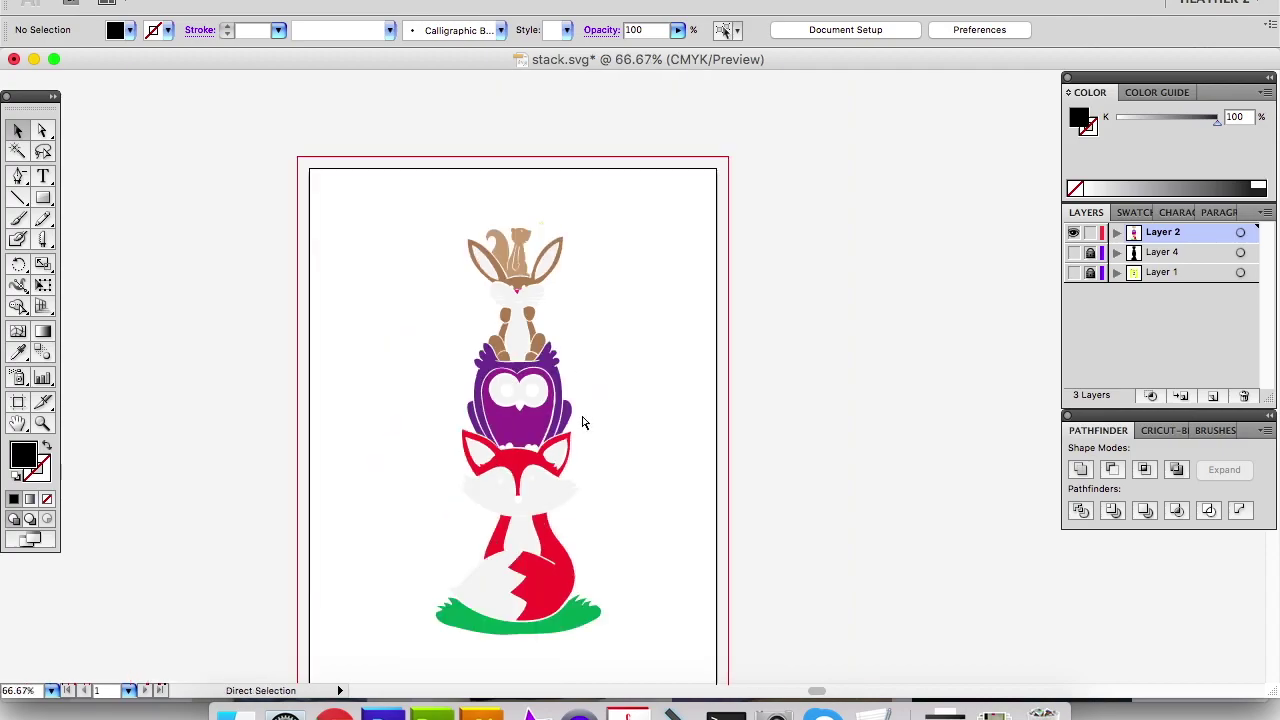
pyautogui.press('super+s')
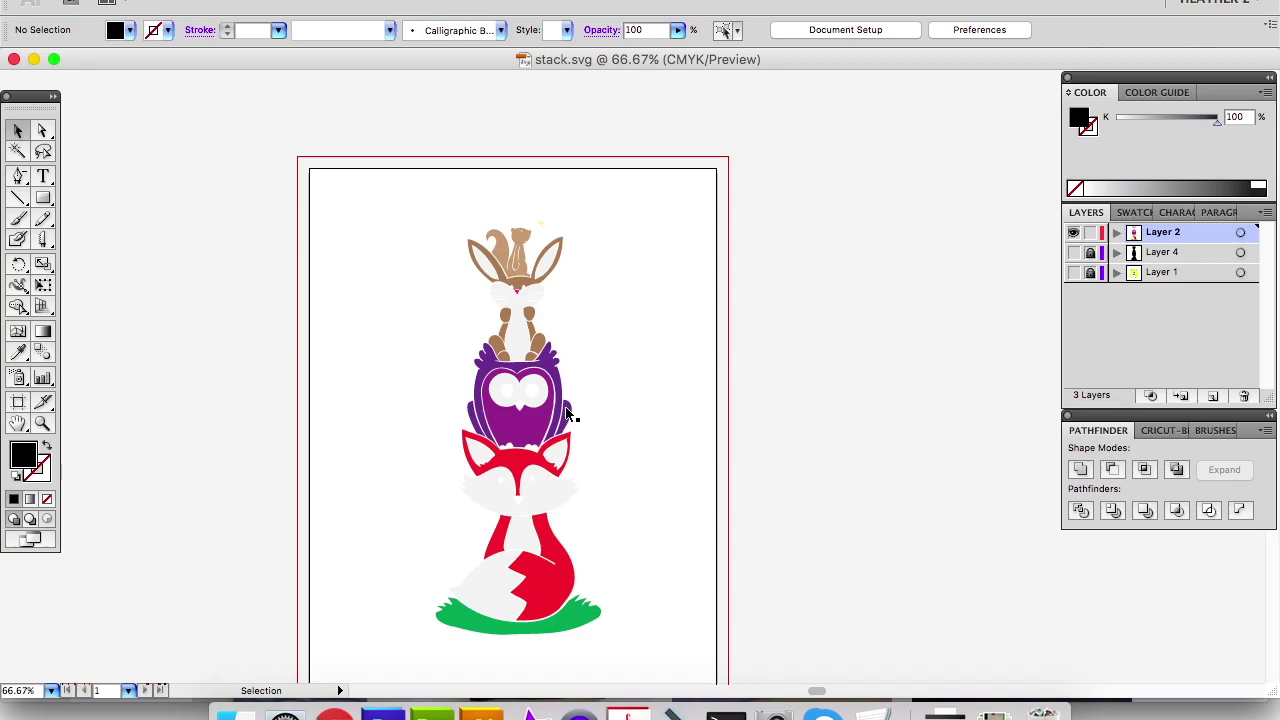
# Select the bee's yellow pieces together with the squirrel's brown shapes above the rabbit.
pyautogui.press('super+equal')
pyautogui.press('super+equal')
pyautogui.press('super+equal')
pyautogui.press('super+equal')
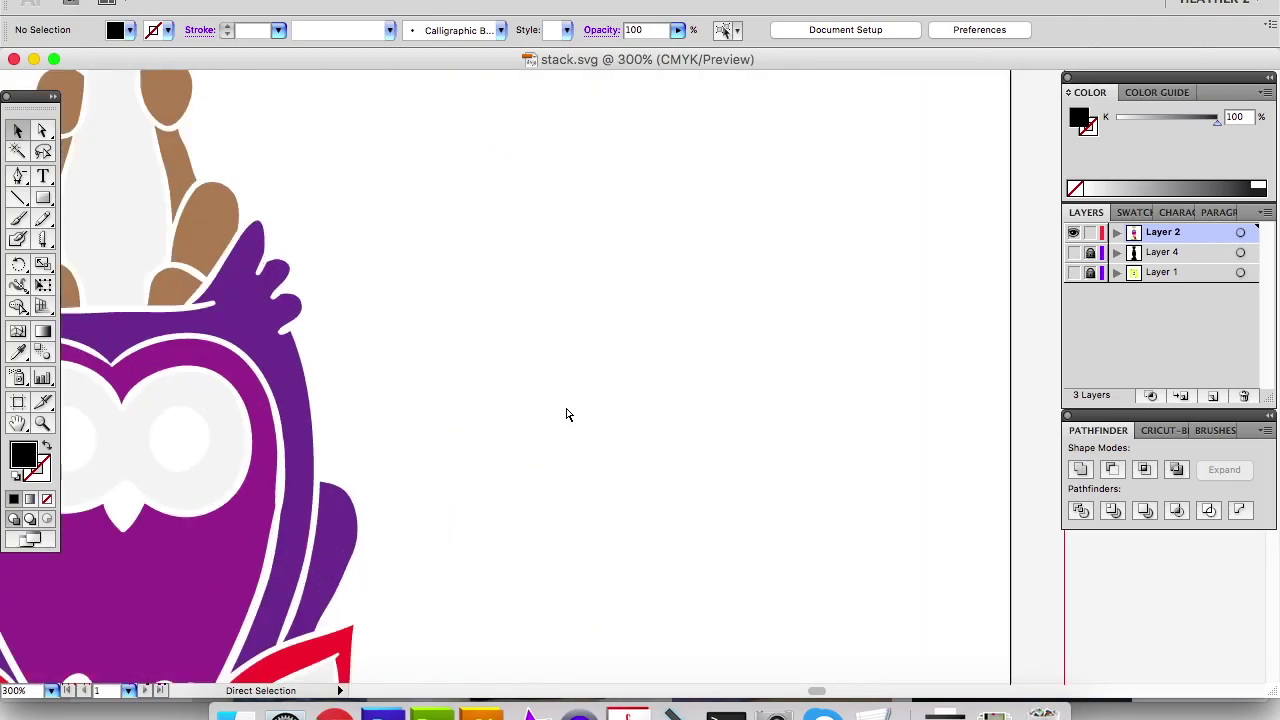
pyautogui.press('super+minus')
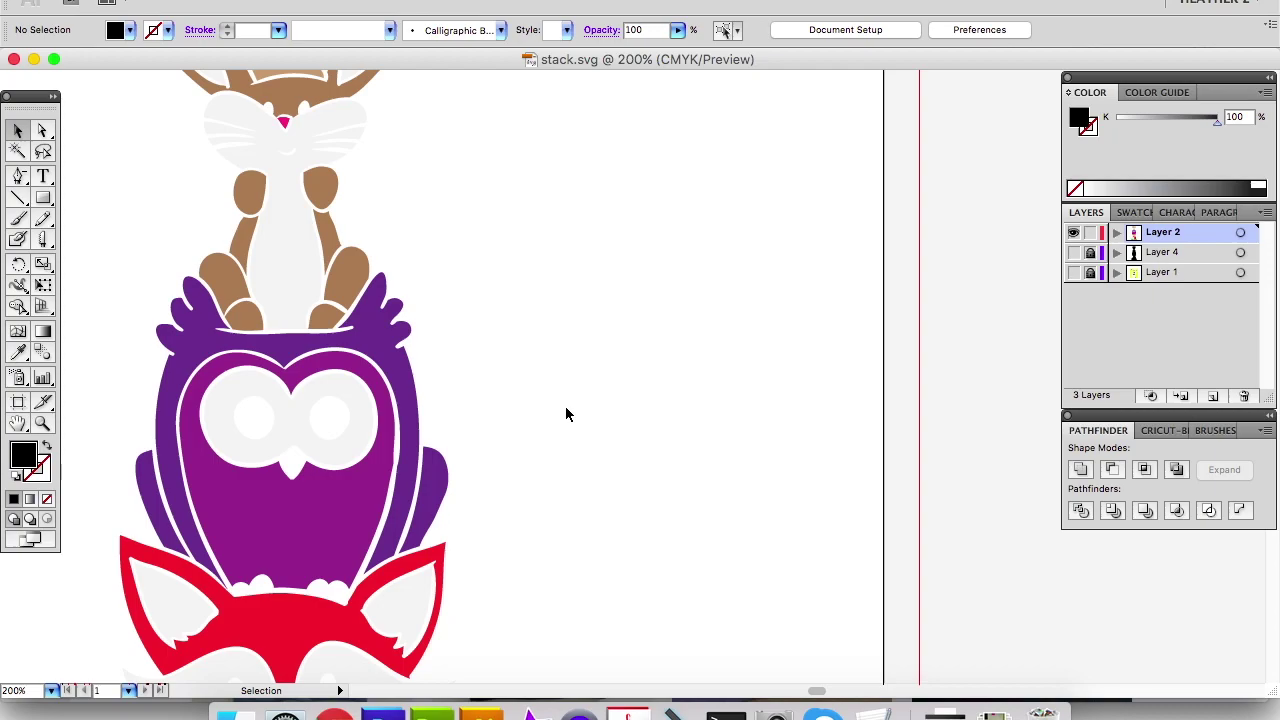
pyautogui.moveTo(465, 196); pyautogui.dragTo(531, 429)
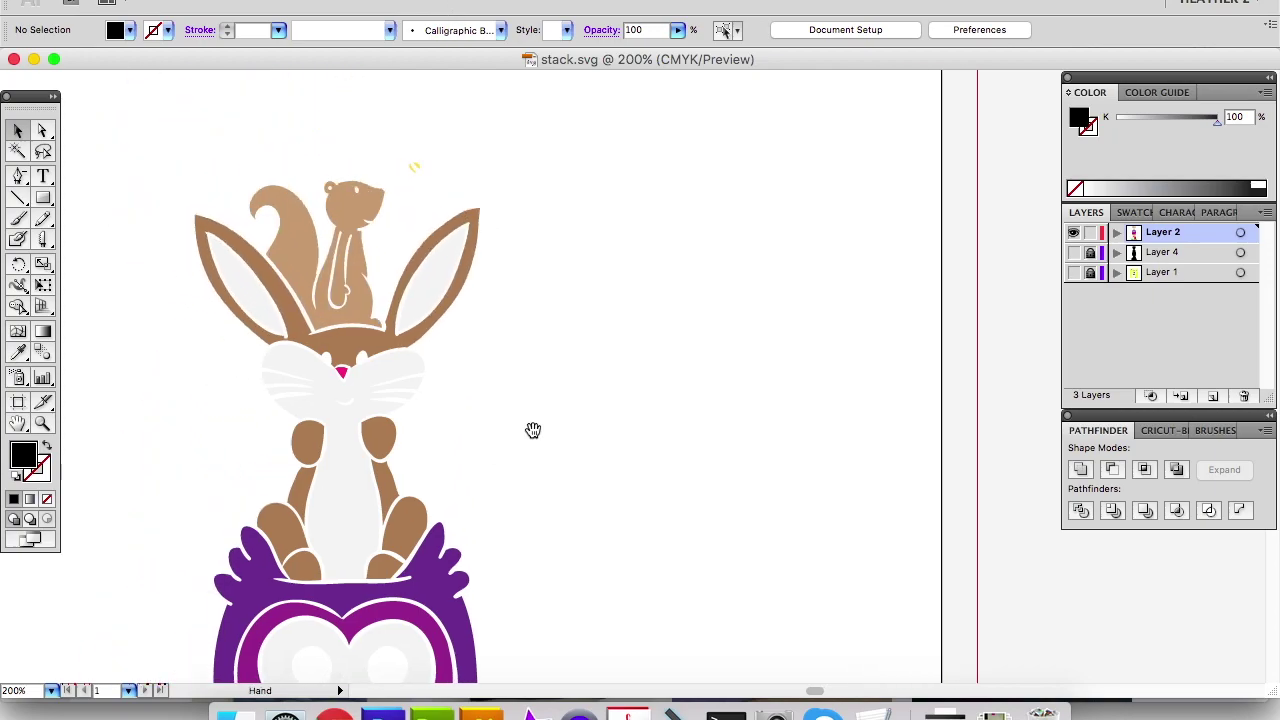
pyautogui.click(415, 168)
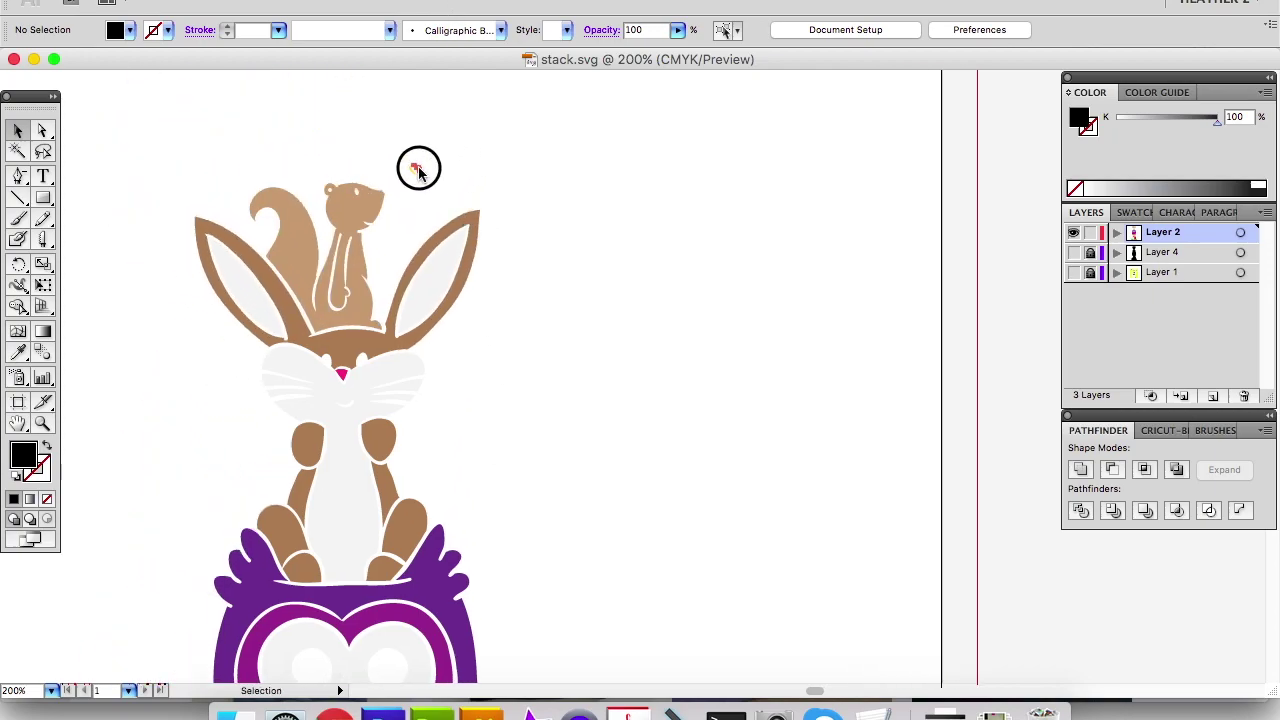
pyautogui.press('super+plus')
pyautogui.press('super+plus')
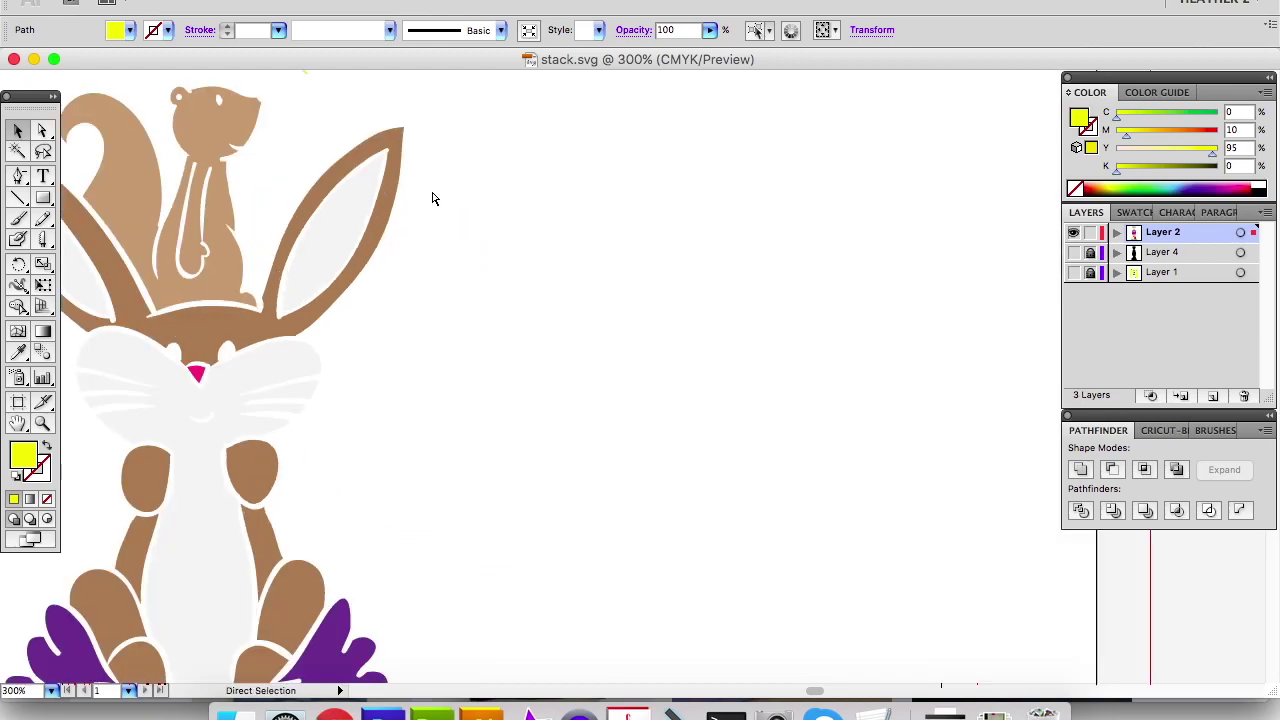
pyautogui.moveTo(421, 162); pyautogui.dragTo(514, 378)
pyautogui.moveTo(428, 200); pyautogui.dragTo(500, 330)
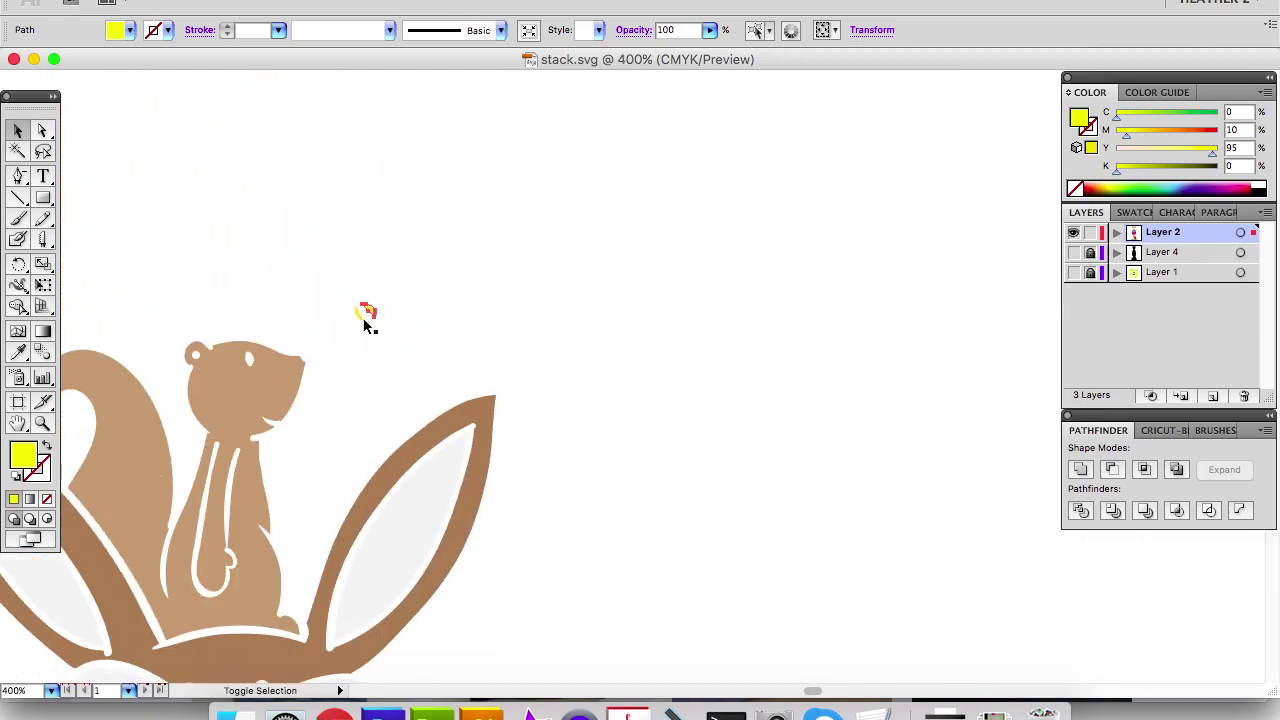
pyautogui.keyDown('shift'); pyautogui.click(252, 408); pyautogui.keyUp('shift')
pyautogui.click(308, 470)
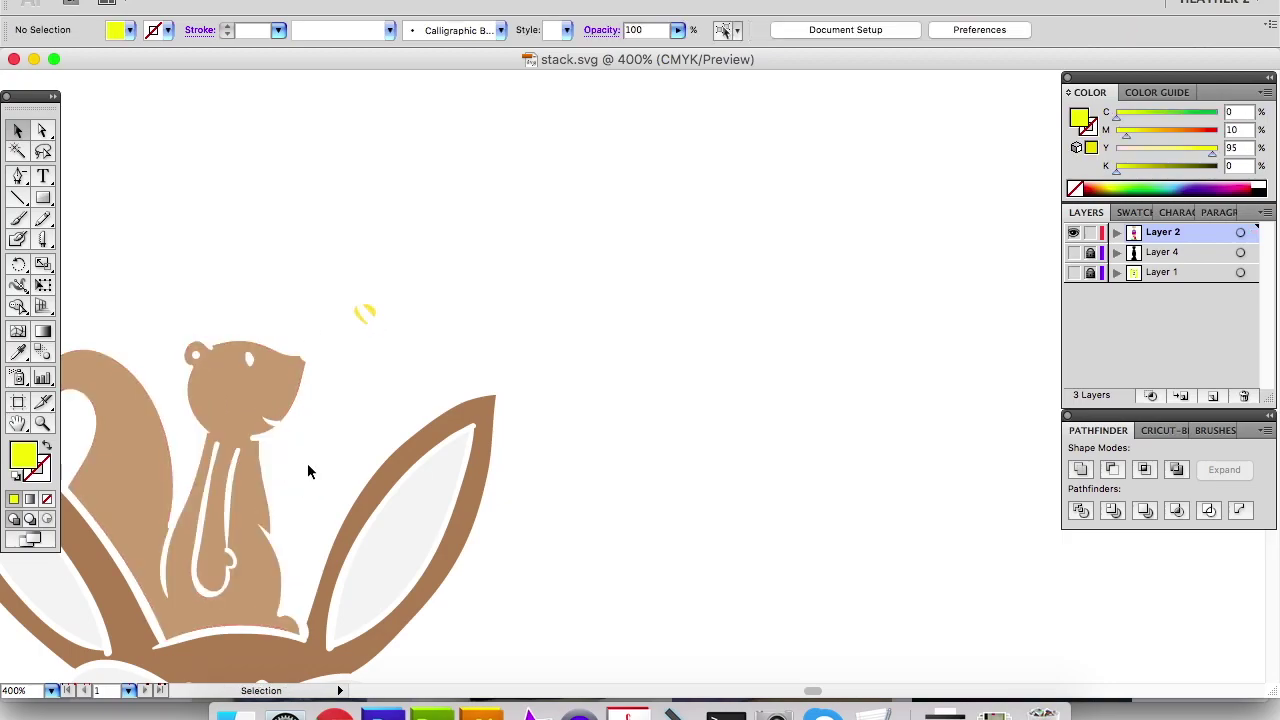
pyautogui.click(366, 315)
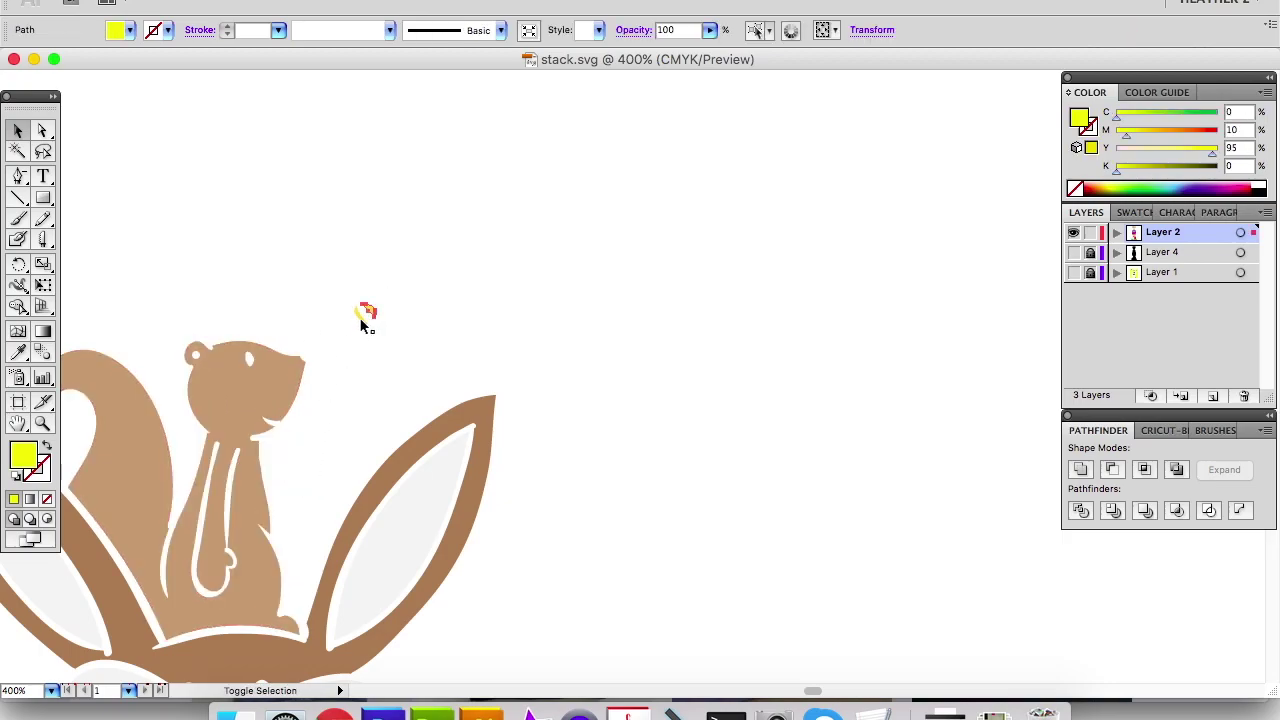
pyautogui.keyDown('shift'); pyautogui.click(289, 402); pyautogui.keyUp('shift')
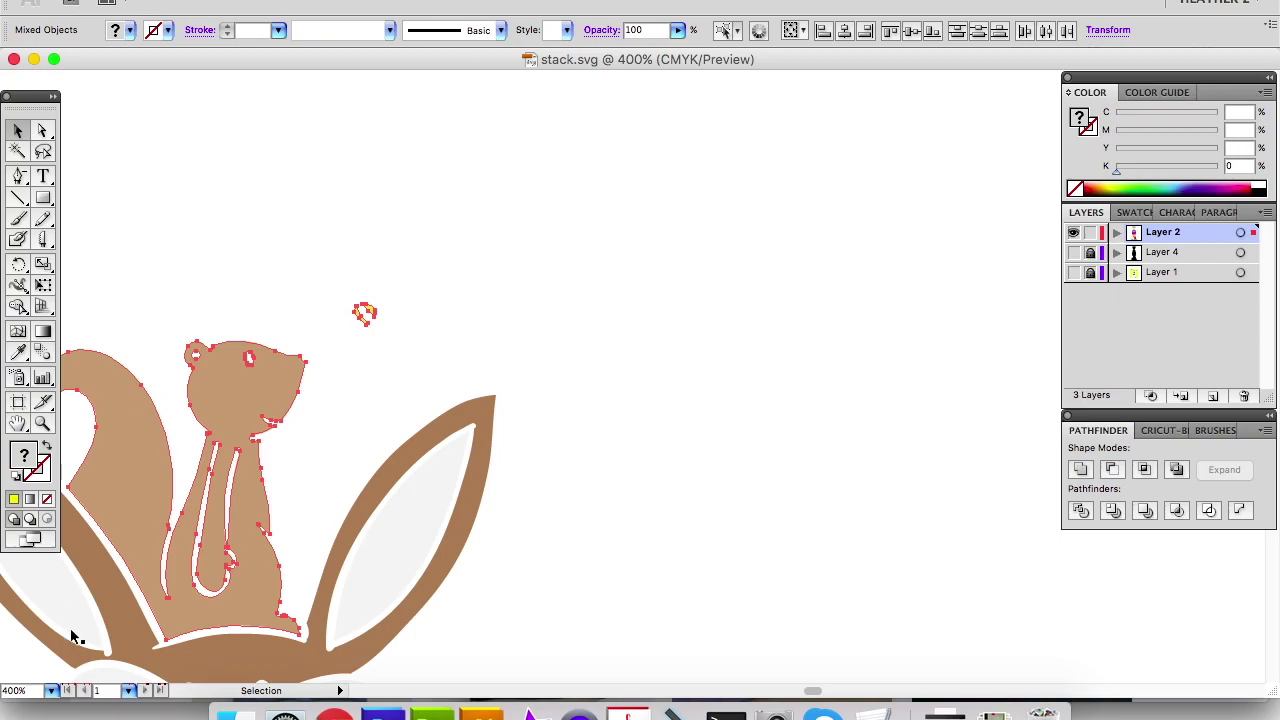
# Add the rabbit's head, white face and body, paws, arms, legs and feet to the selection.
pyautogui.scroll(-10, 397, 567)
pyautogui.keyDown('shift'); pyautogui.click(315, 437); pyautogui.keyUp('shift')
pyautogui.keyDown('shift'); pyautogui.click(294, 540); pyautogui.keyUp('shift')
pyautogui.moveTo(357, 508); pyautogui.dragTo(423, 202)
pyautogui.keyDown('shift'); pyautogui.click(418, 340); pyautogui.keyUp('shift')
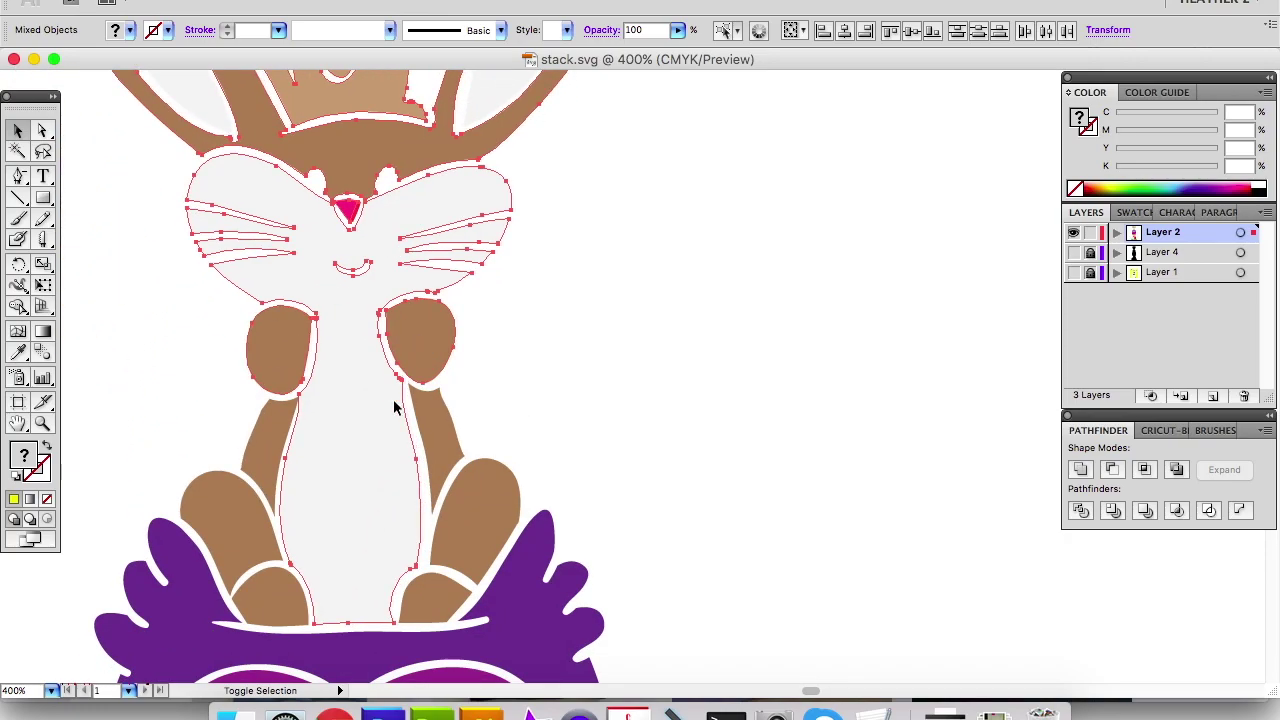
pyautogui.keyDown('shift'); pyautogui.click(433, 430); pyautogui.keyUp('shift')
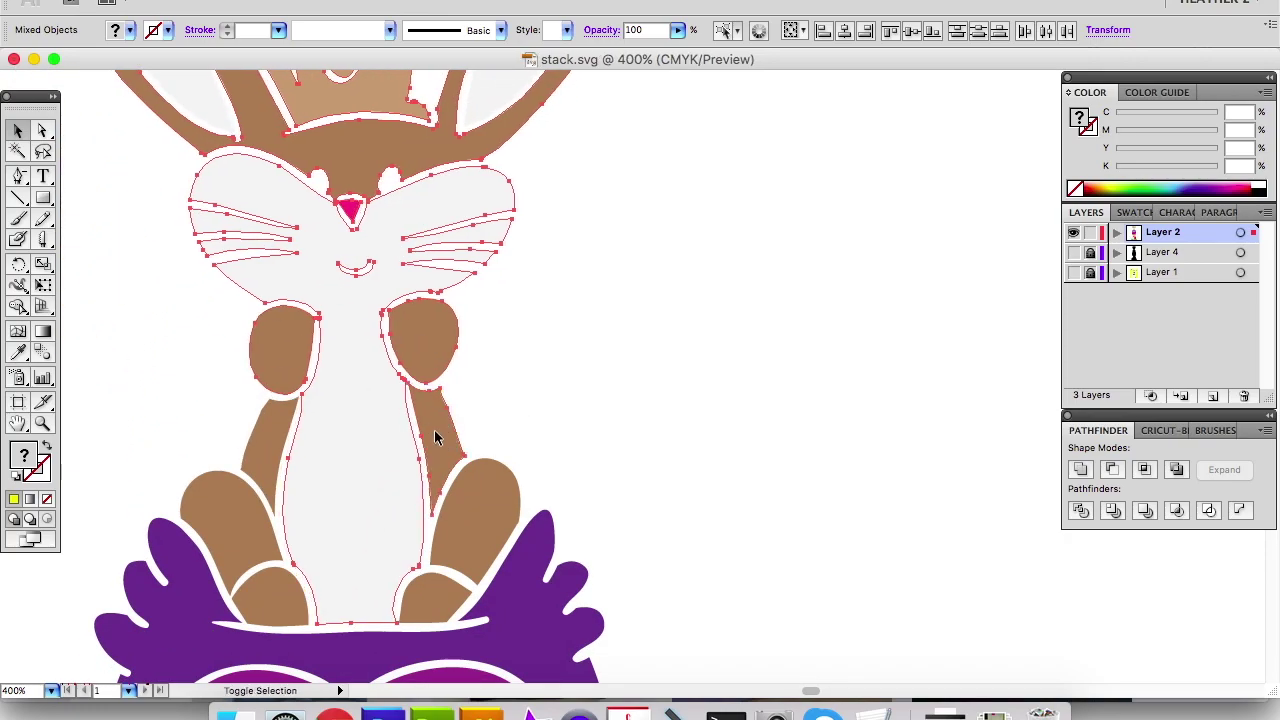
pyautogui.keyDown('shift'); pyautogui.click(255, 457); pyautogui.keyUp('shift')
pyautogui.keyDown('shift'); pyautogui.click(246, 490); pyautogui.keyUp('shift')
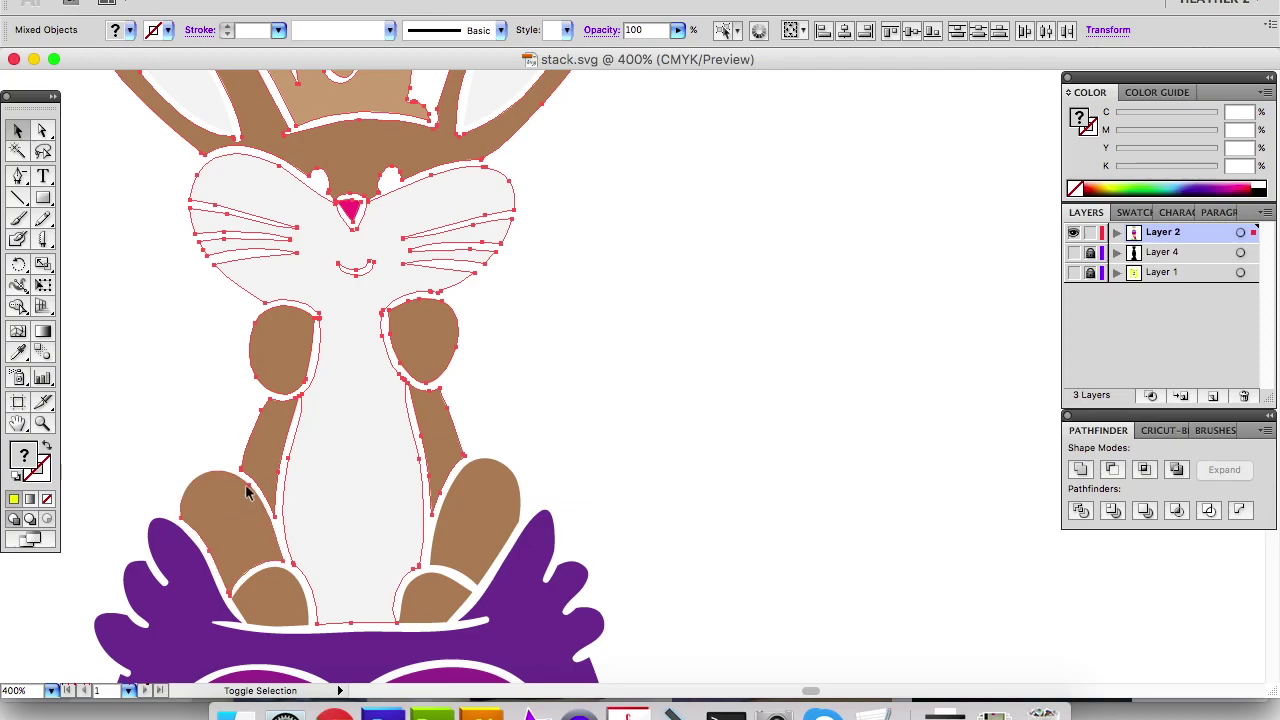
pyautogui.keyDown('shift'); pyautogui.click(278, 605); pyautogui.keyUp('shift')
# Add the owl's purple body, magenta belly, eye patches and wings to the selection.
pyautogui.keyDown('shift'); pyautogui.click(500, 645); pyautogui.keyUp('shift')
pyautogui.press('space')
pyautogui.moveTo(448, 528); pyautogui.dragTo(455, 188)
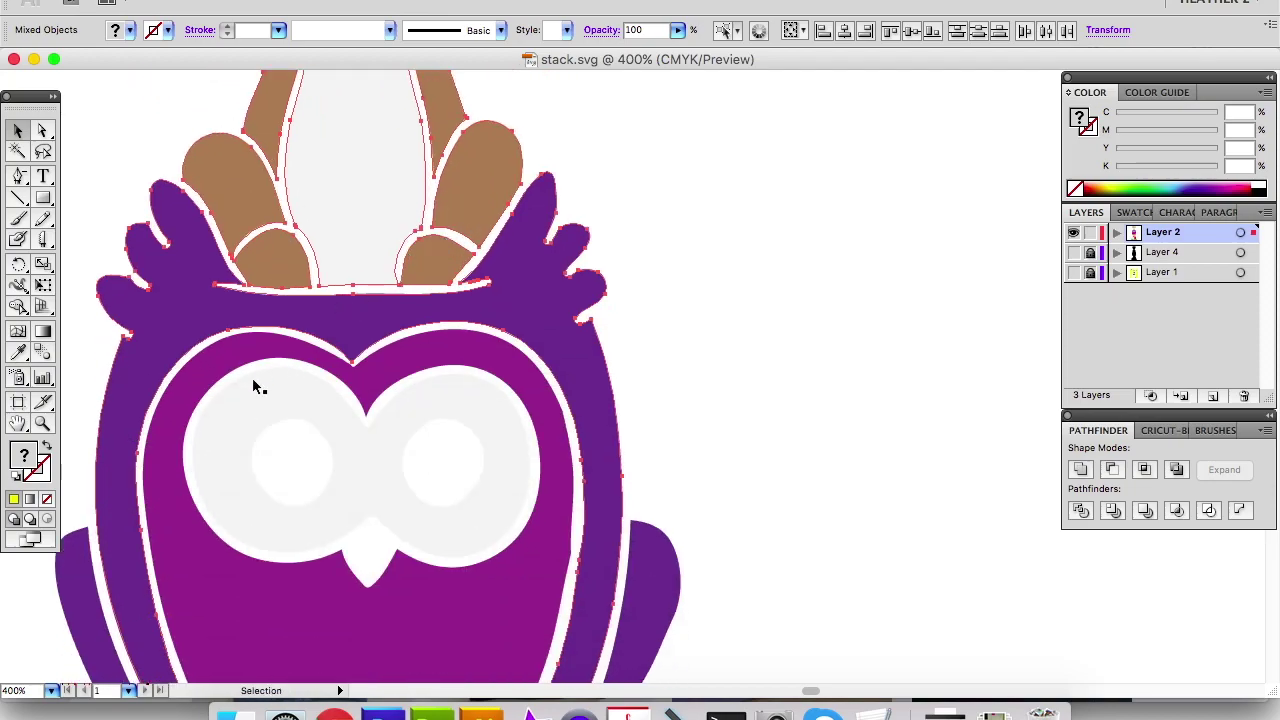
pyautogui.keyDown('shift'); pyautogui.click(422, 457); pyautogui.keyUp('shift')
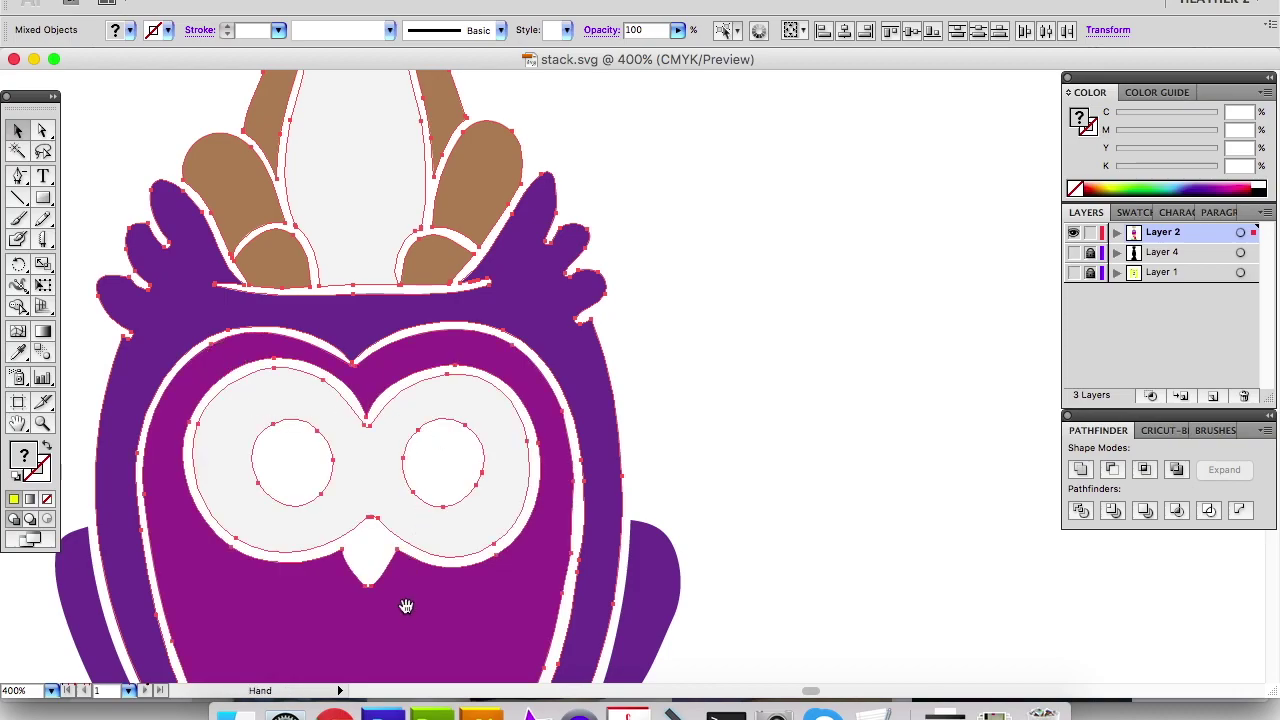
pyautogui.scroll(-5, 406, 606)
pyautogui.hscroll(-2, 406, 606)
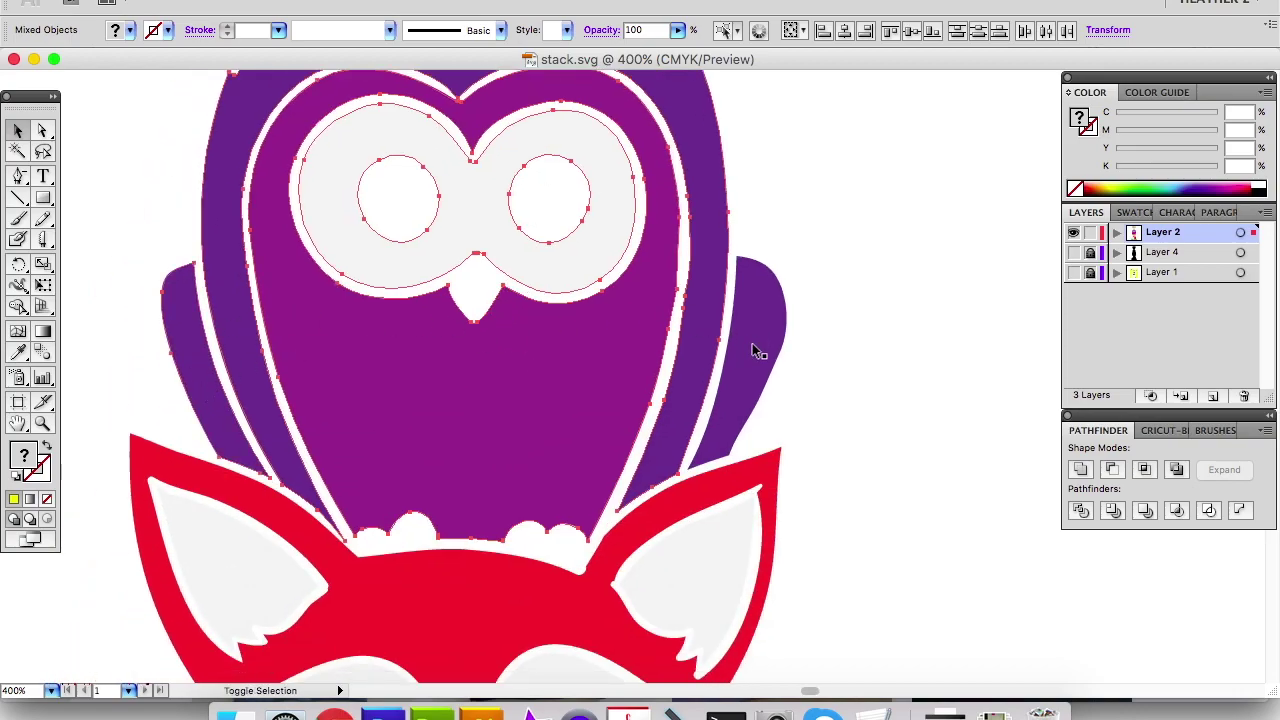
# Add the fox's ears, face, body and tail pieces and the green grass to the selection.
pyautogui.scroll(-4, 420, 543)
pyautogui.keyDown('shift'); pyautogui.click(248, 364); pyautogui.keyUp('shift')
pyautogui.keyDown('shift'); pyautogui.click(707, 366); pyautogui.keyUp('shift')
pyautogui.keyDown('shift'); pyautogui.click(401, 545); pyautogui.keyUp('shift')
pyautogui.press('space')
pyautogui.moveTo(491, 611); pyautogui.dragTo(474, 183)
pyautogui.keyDown('shift'); pyautogui.click(340, 449); pyautogui.keyUp('shift')
pyautogui.keyDown('shift'); pyautogui.click(490, 425); pyautogui.keyUp('shift')
pyautogui.keyDown('shift'); pyautogui.click(587, 395); pyautogui.keyUp('shift')
pyautogui.press('space')
pyautogui.moveTo(486, 580); pyautogui.dragTo(511, 235)
pyautogui.keyDown('shift'); pyautogui.click(354, 415); pyautogui.keyUp('shift')
pyautogui.keyDown('shift'); pyautogui.click(237, 597); pyautogui.keyUp('shift')
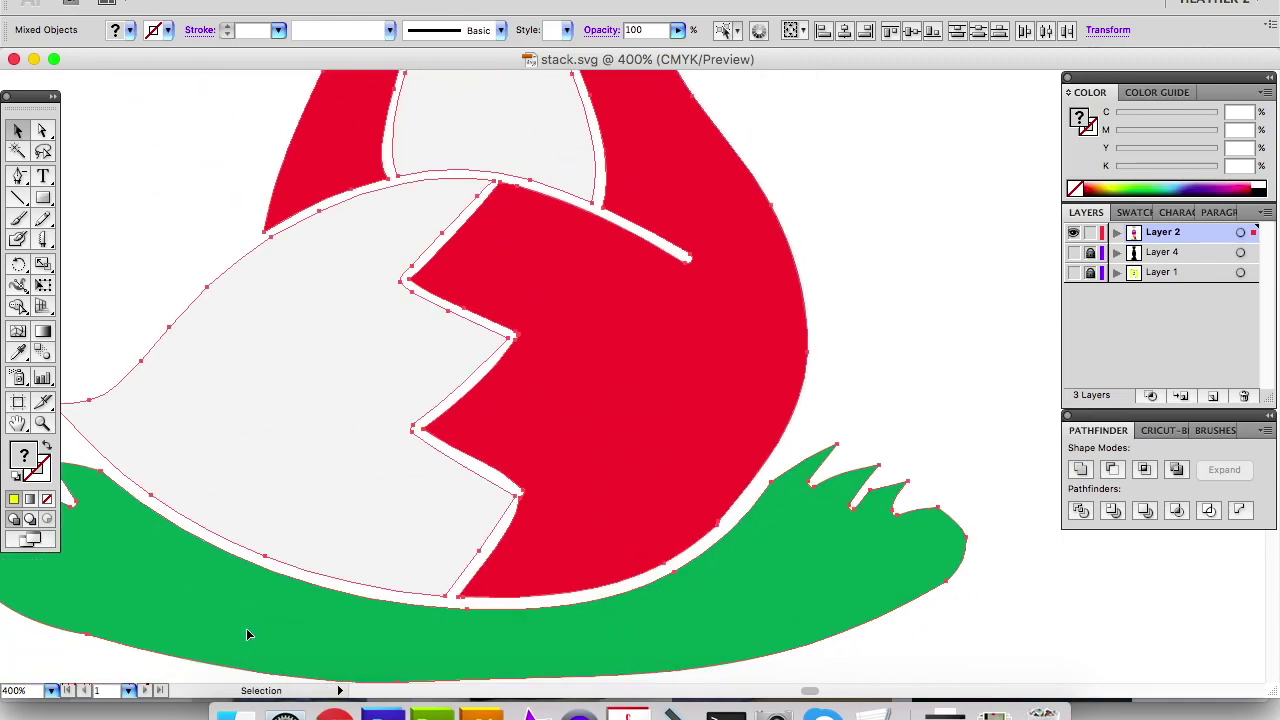
# Cut the selected coloured shapes from Layer 2 and paste them in place on a new layer.
pyautogui.press('super+minus')
pyautogui.press('super+minus')
pyautogui.press('super+minus')
pyautogui.press('super+minus')
pyautogui.press('super+minus')
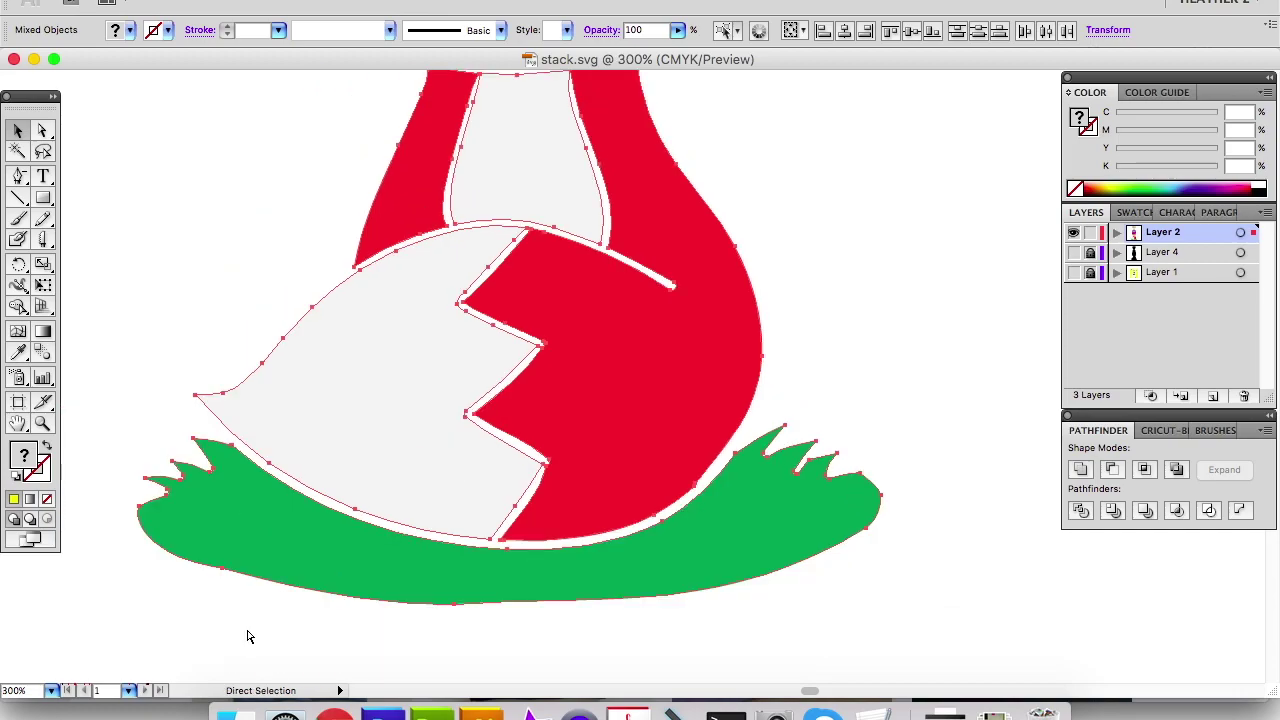
pyautogui.press('super+minus')
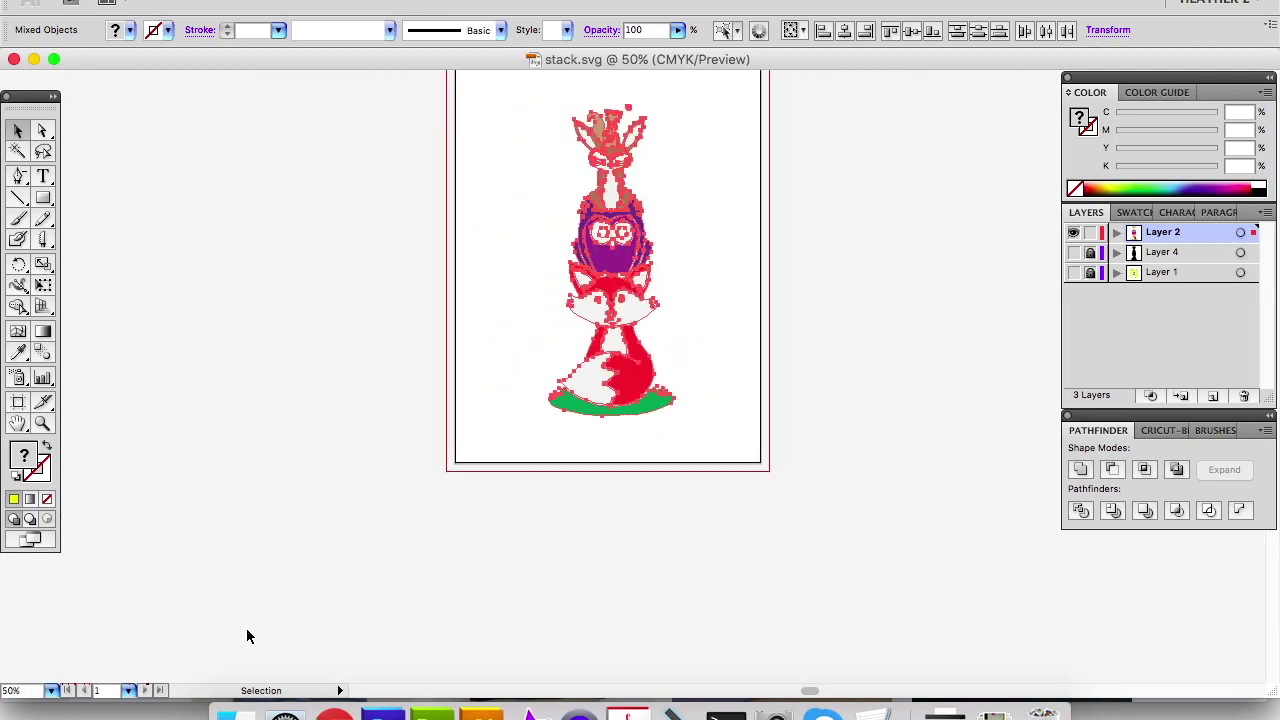
pyautogui.press('Delete')
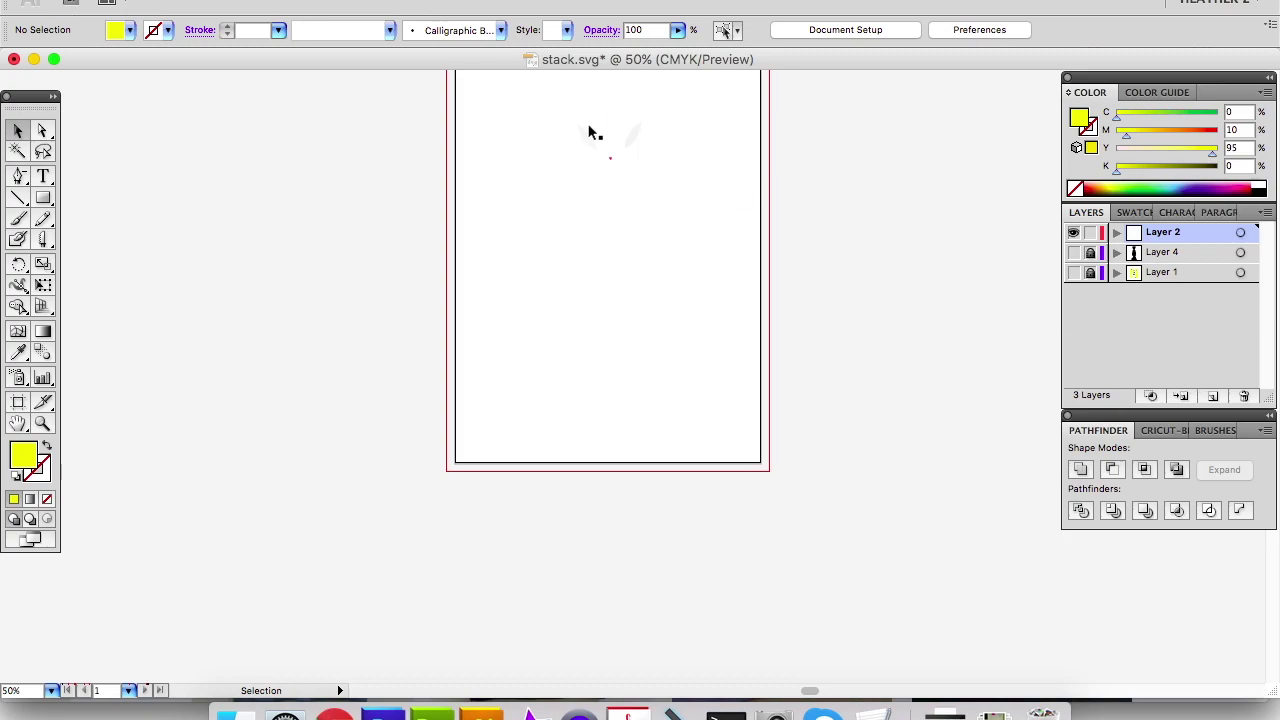
pyautogui.click(1211, 398)
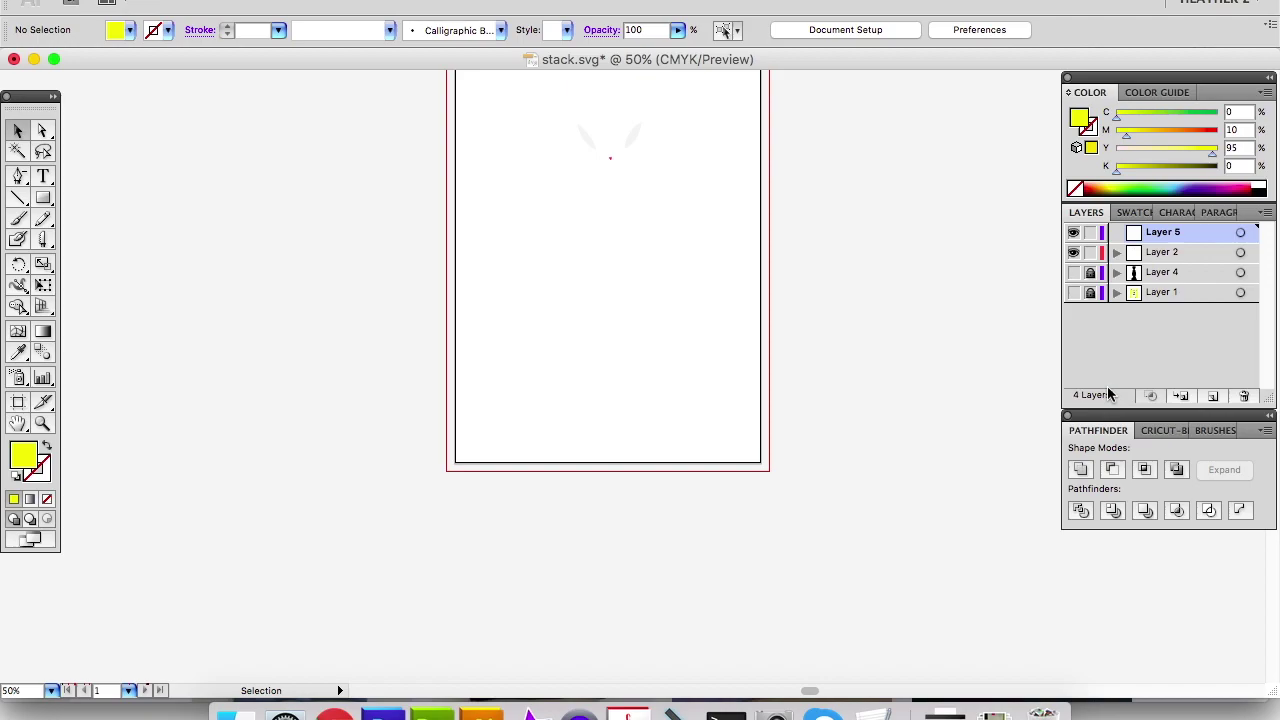
pyautogui.press('super+f')
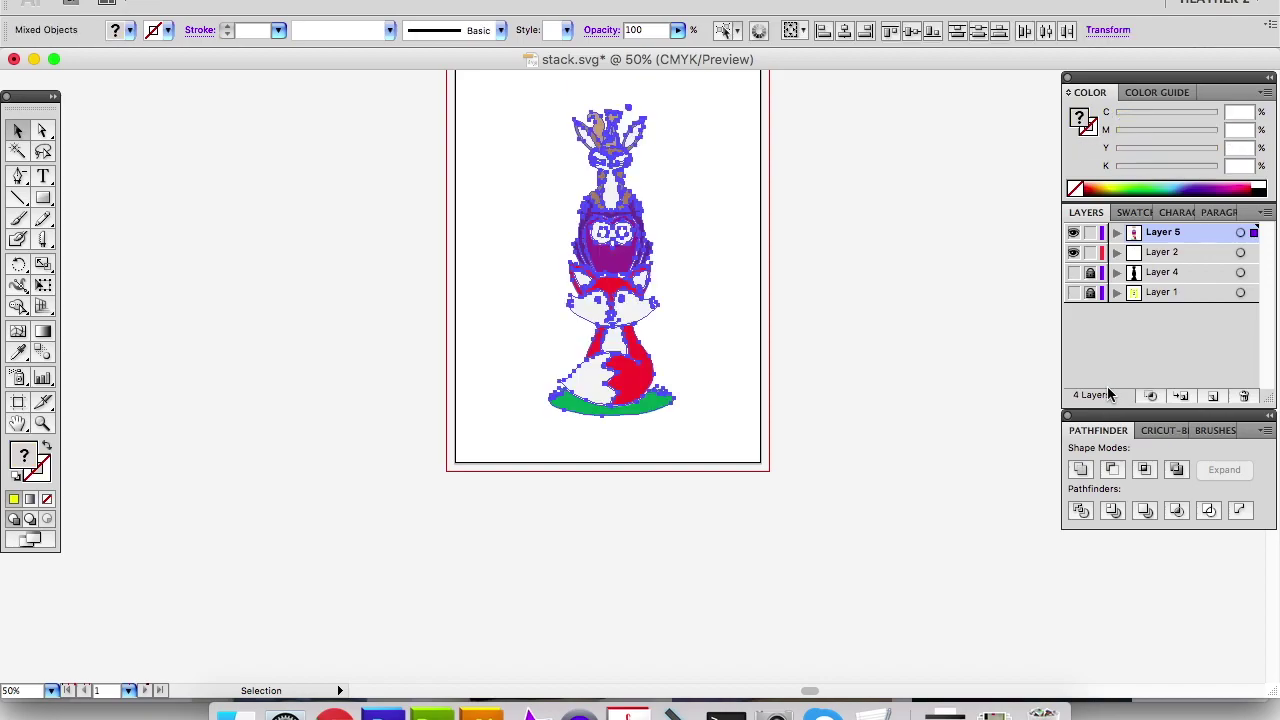
# Hide Layer 5 and cut the rabbit's leftover inner ears and nose from Layer 2.
pyautogui.click(1073, 233)
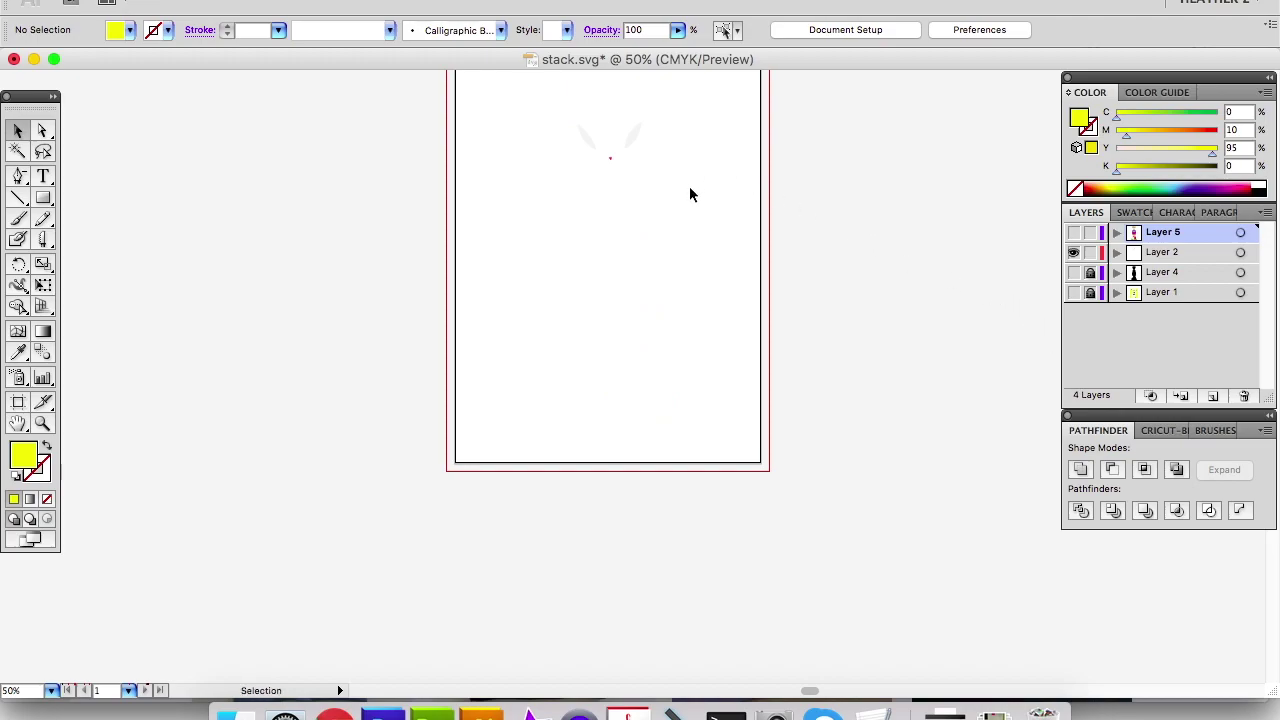
pyautogui.press('super+equal')
pyautogui.press('super+equal')
pyautogui.press('super+equal')
pyautogui.press('super+equal')
pyautogui.scroll(10, 600, 392)
pyautogui.click(425, 301)
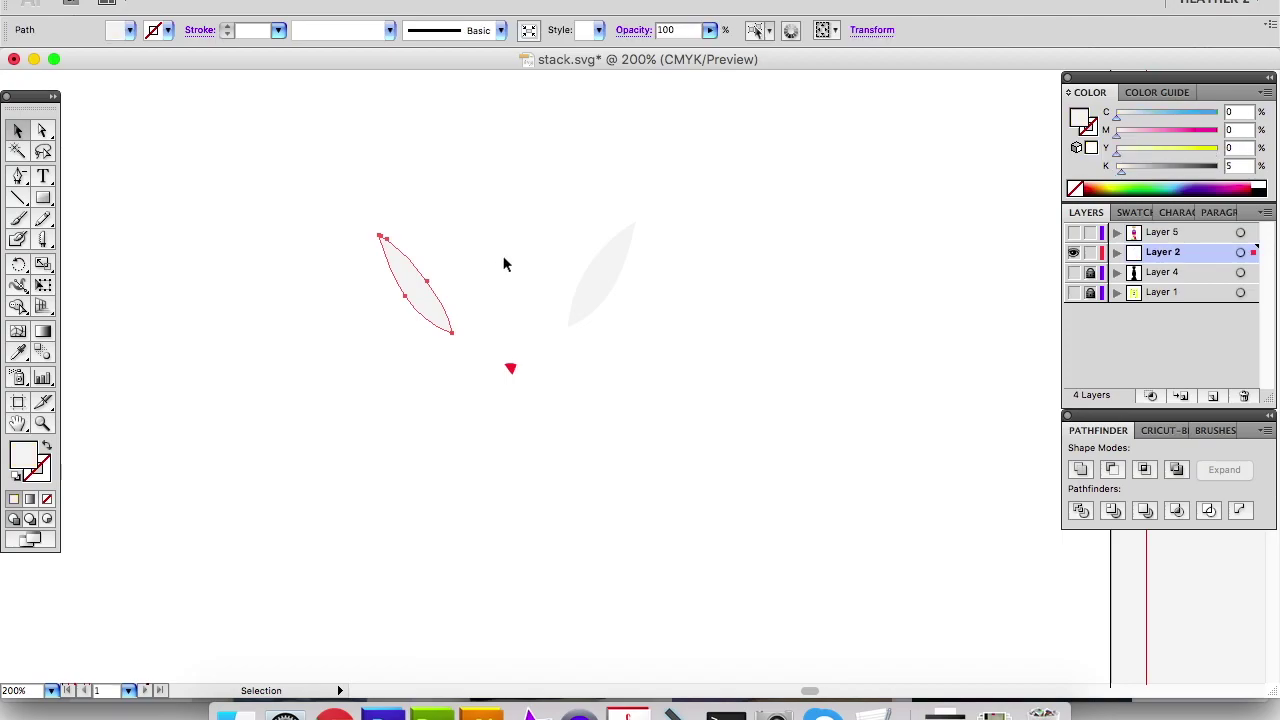
pyautogui.keyDown('shift'); pyautogui.click(586, 285); pyautogui.keyUp('shift')
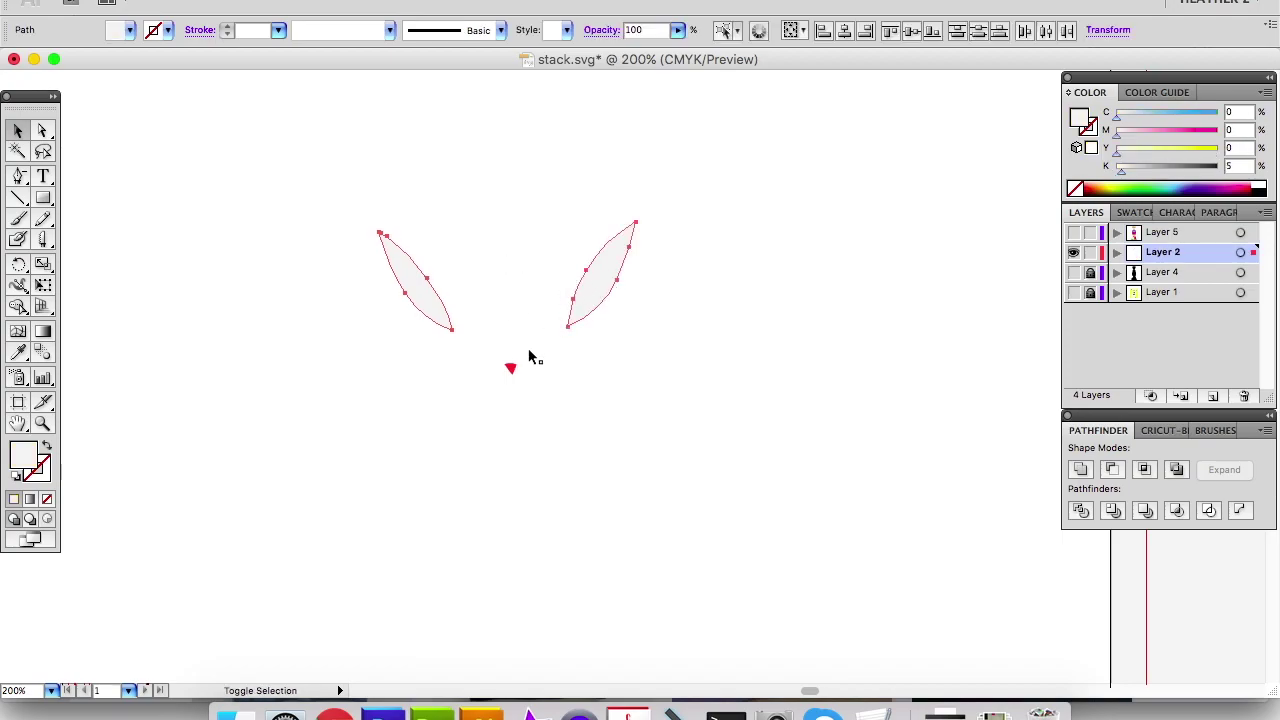
pyautogui.click(527, 372)
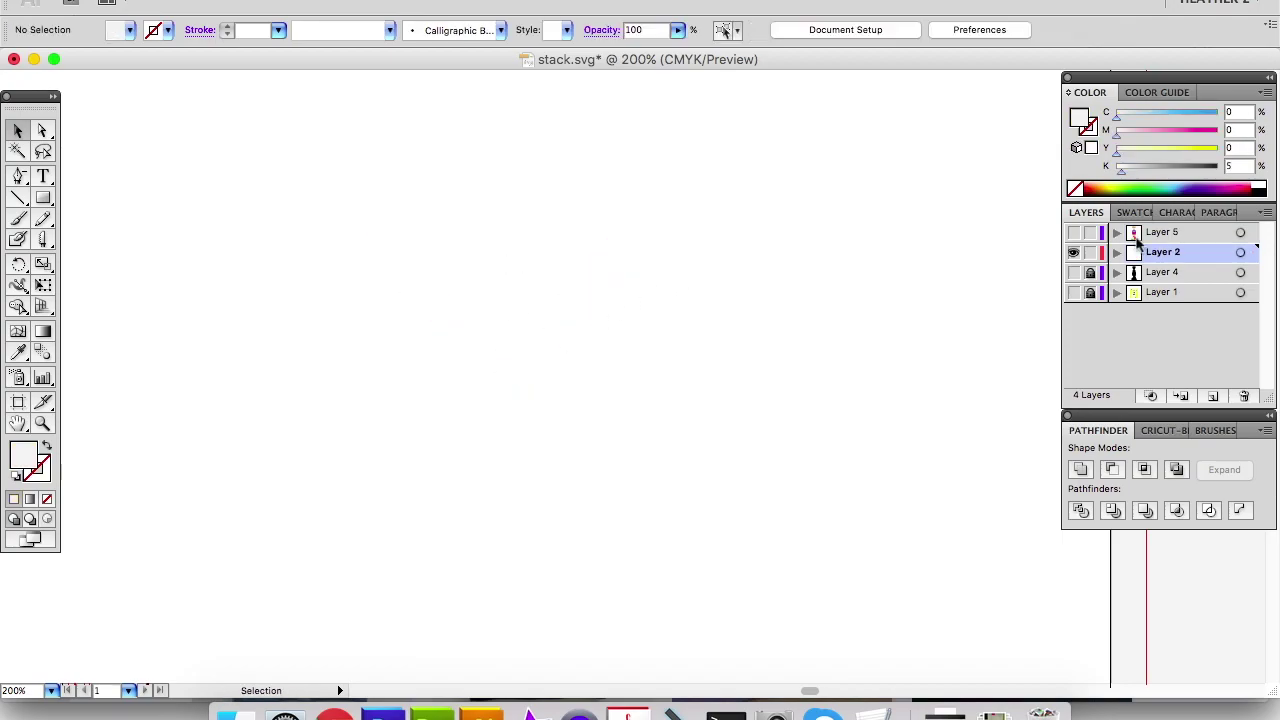
# Paste the rabbit's inner ears and nose in place on Layer 5, hide that layer and make Layer 2 active.
pyautogui.click(1172, 233)
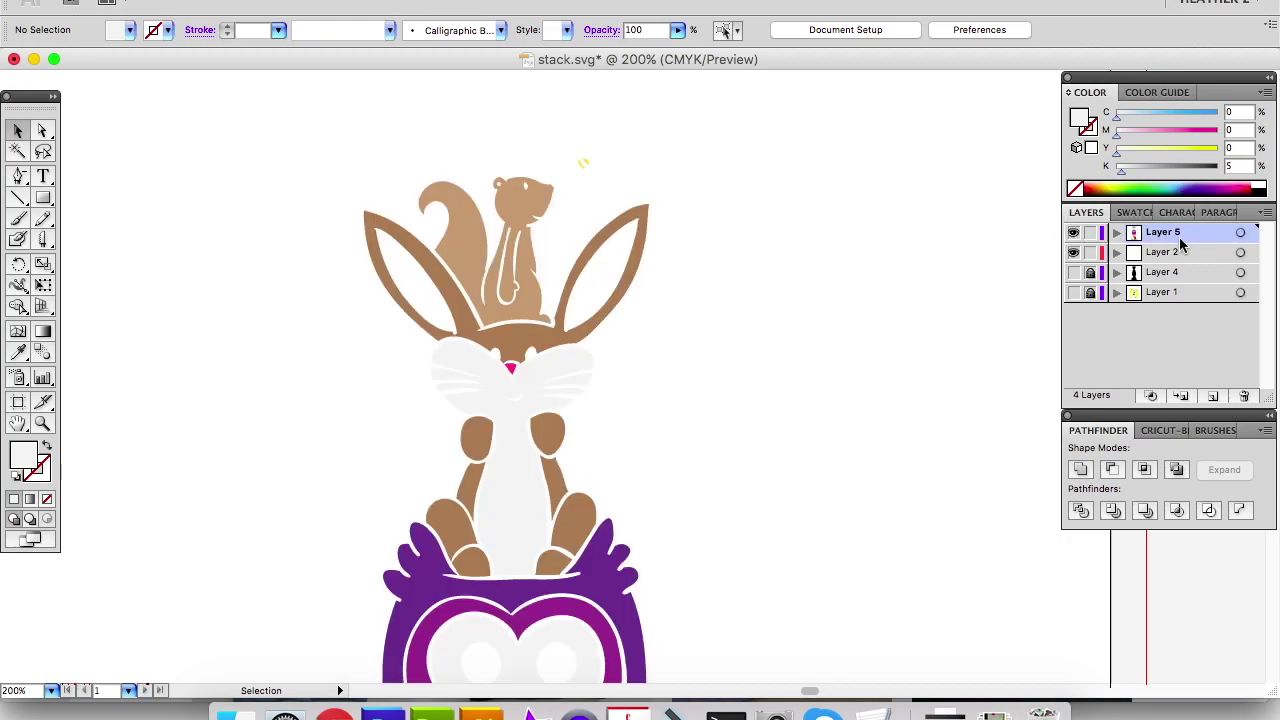
pyautogui.press('super+f')
pyautogui.click(1073, 232)
pyautogui.click(1187, 251)
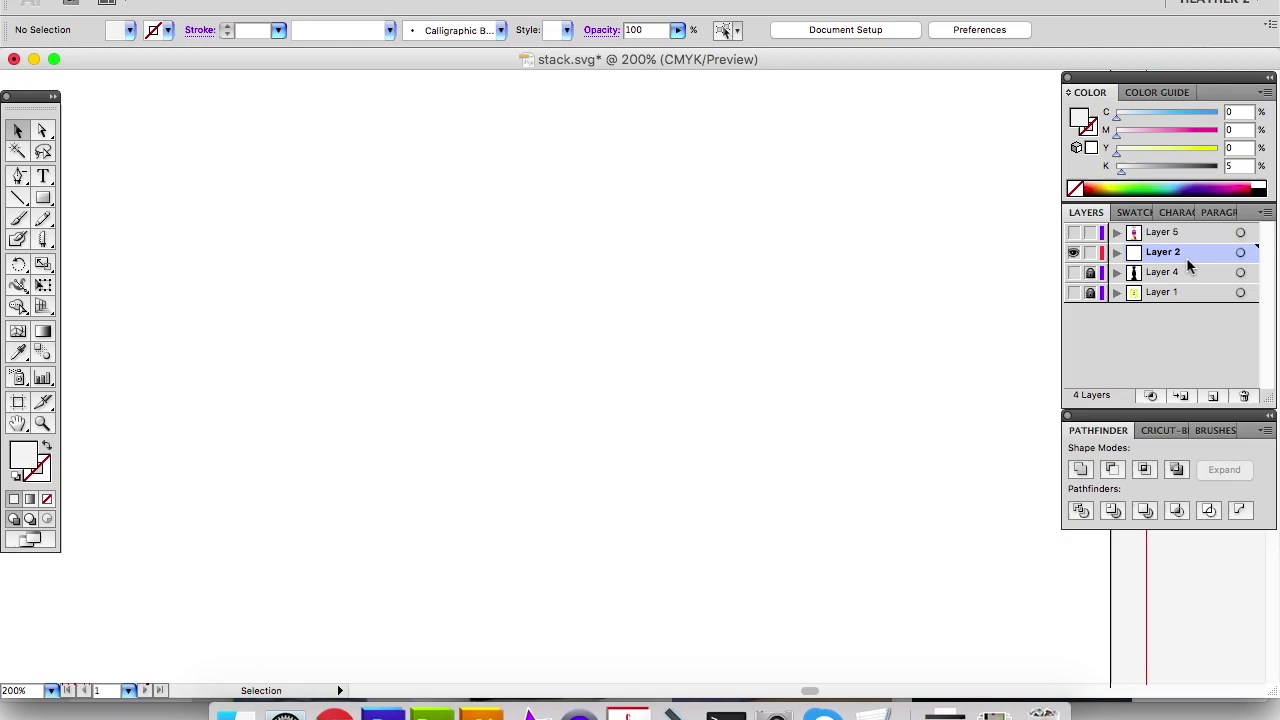
# Select all the remaining invisible shapes on Layer 2 and delete them.
pyautogui.press('super+minus')
pyautogui.press('super+minus')
pyautogui.press('super+minus')
pyautogui.press('super+minus')
pyautogui.press('super+minus')
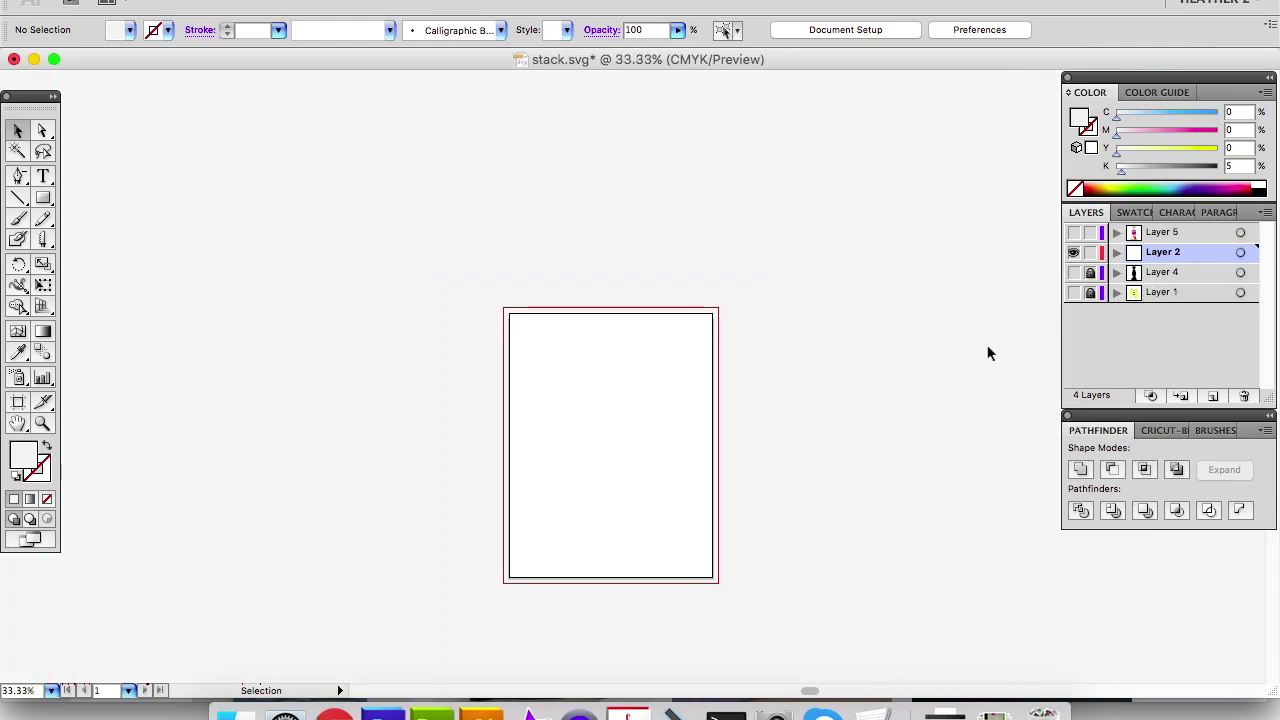
pyautogui.moveTo(857, 406); pyautogui.dragTo(800, 331)
pyautogui.press('super+equal')
pyautogui.press('super+equal')
pyautogui.press('super+v')
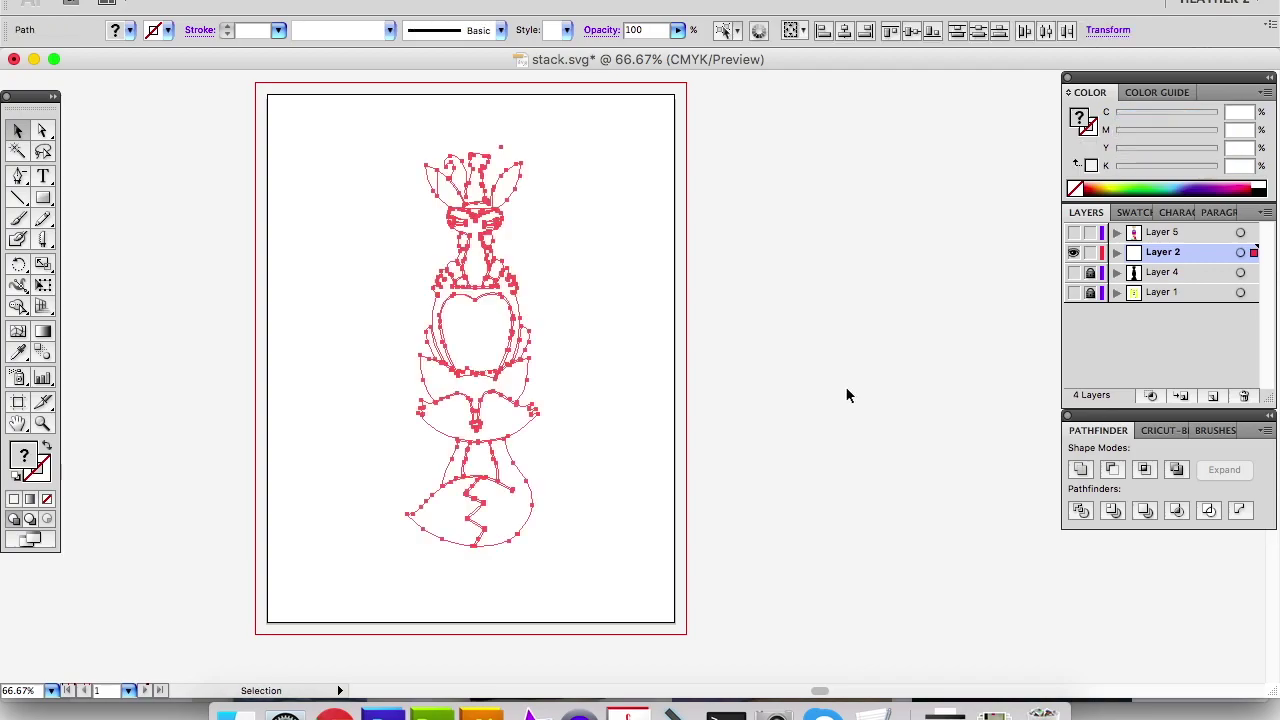
pyautogui.click(602, 269)
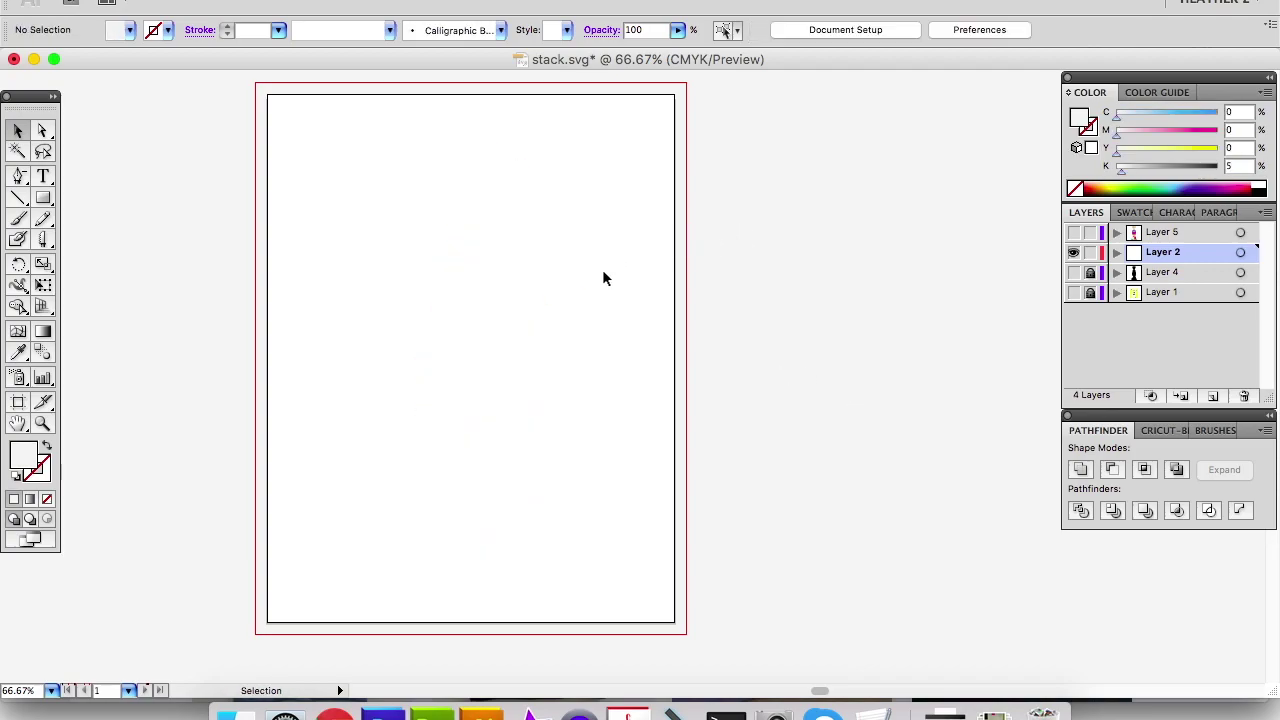
pyautogui.press('super+a')
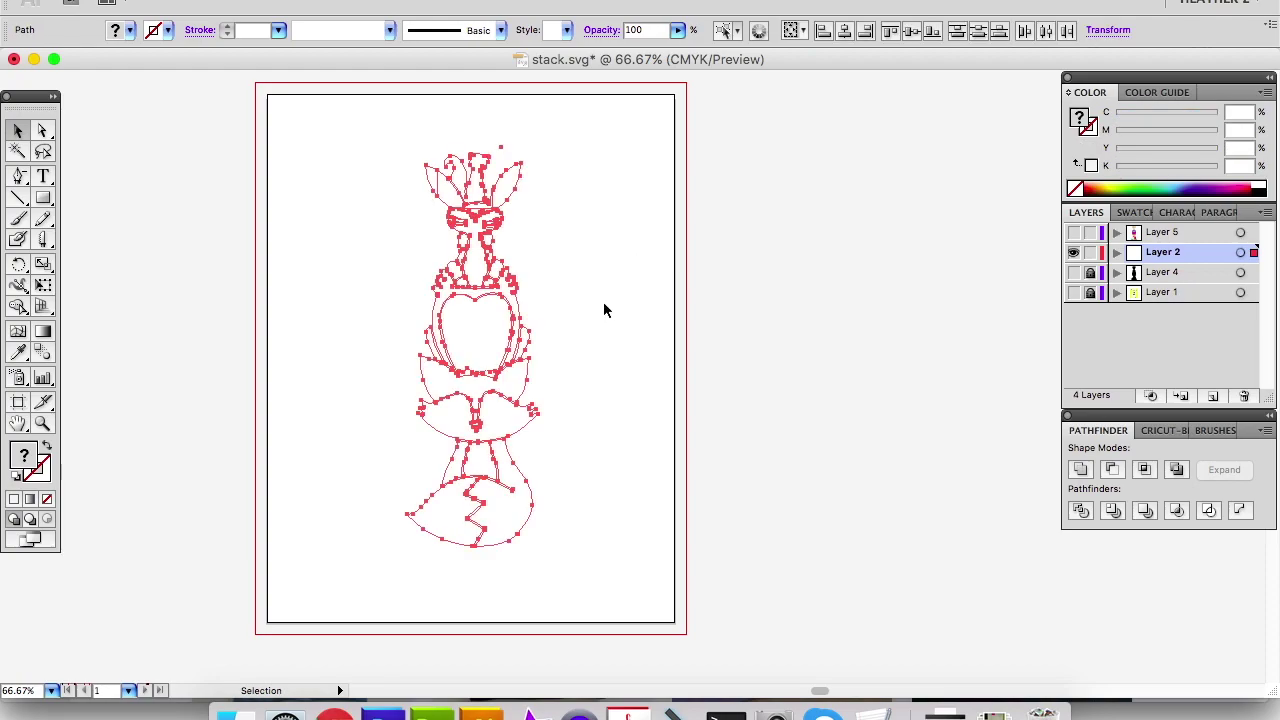
pyautogui.press('Delete')
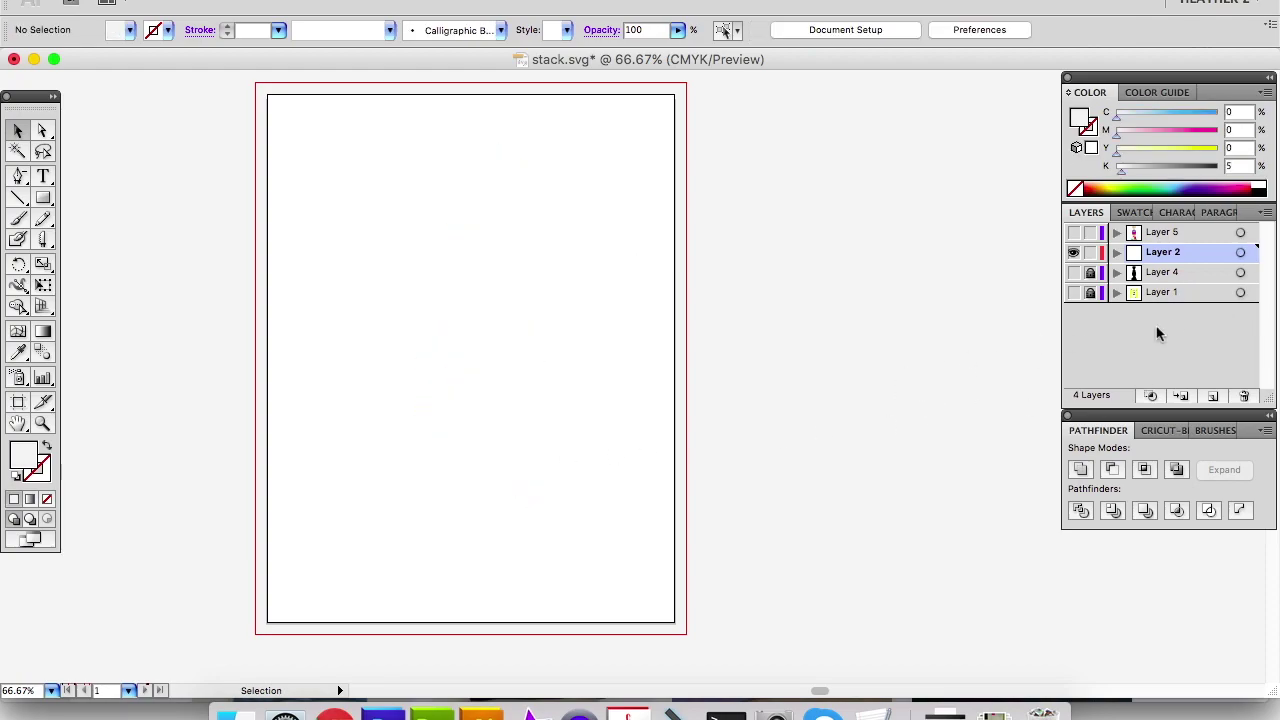
# Delete Layer 2, and lock and show Layer 5 with the coloured artwork.
pyautogui.click(1244, 395)
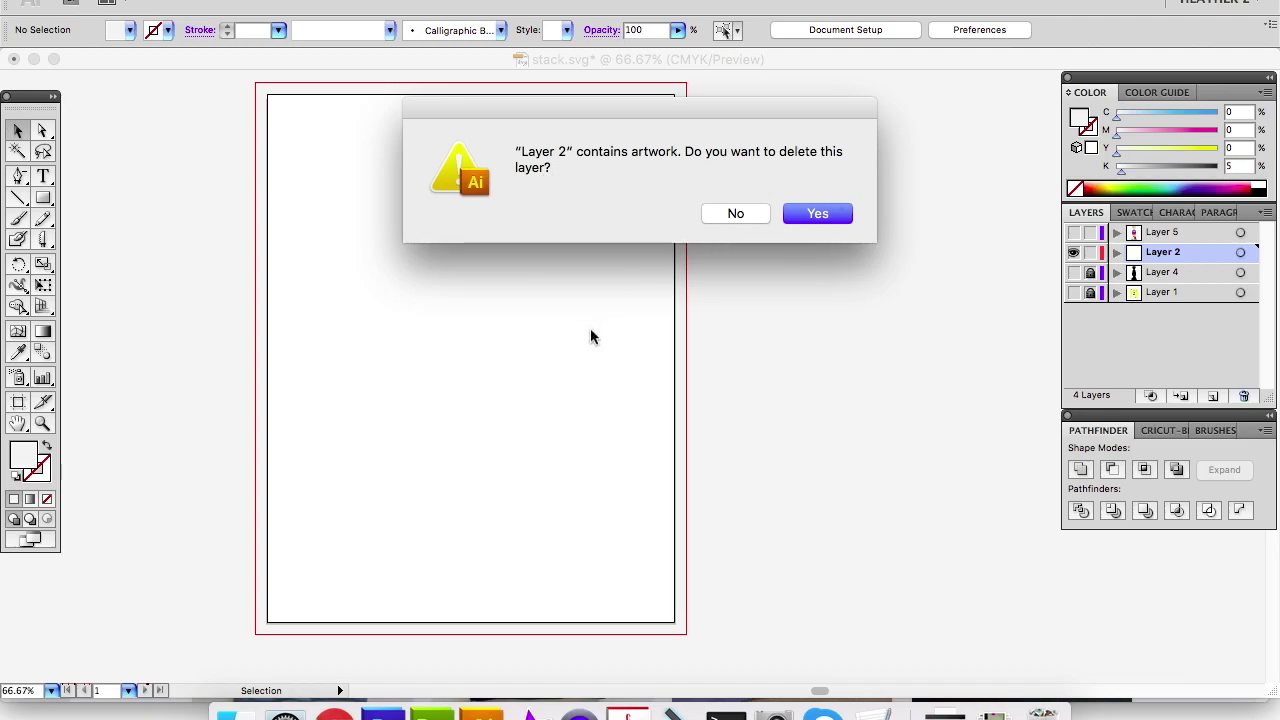
pyautogui.click(818, 213)
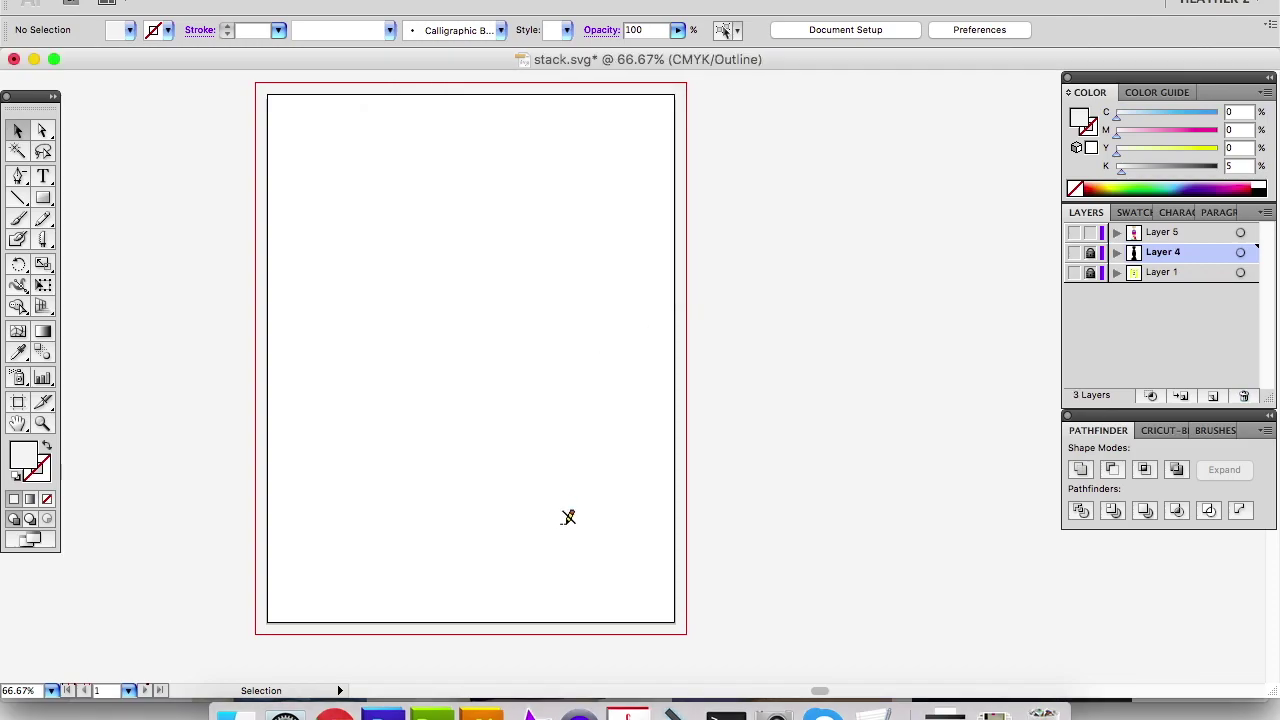
pyautogui.click(1090, 234)
pyautogui.click(1074, 233)
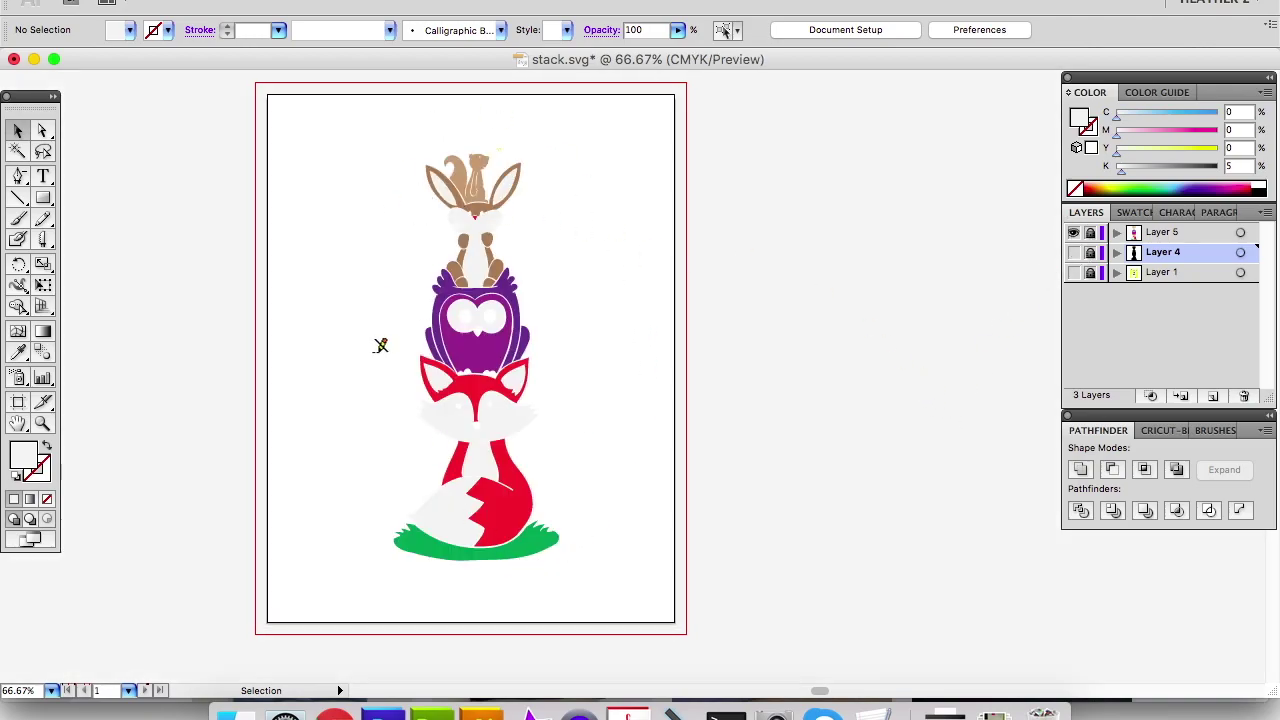
# Show and unlock Layer 4 with the black silhouette, and unlock and hide Layer 5.
pyautogui.click(1074, 253)
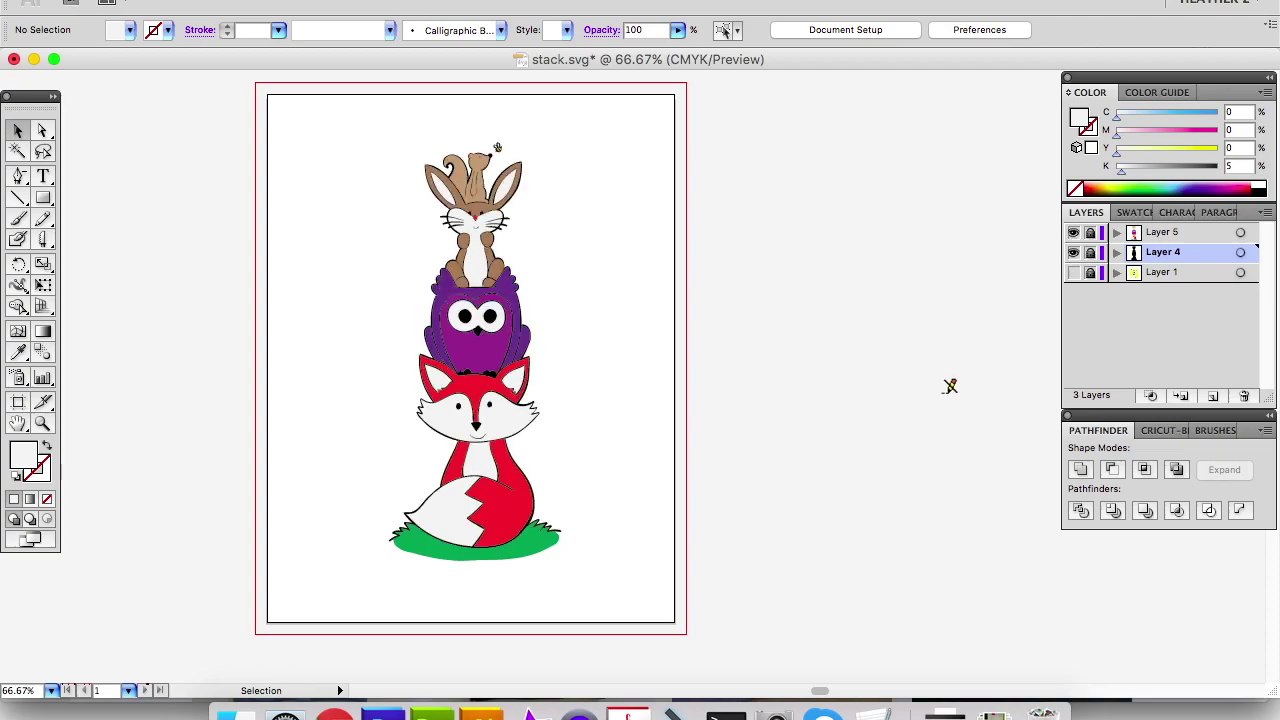
pyautogui.click(1090, 233)
pyautogui.click(1074, 233)
pyautogui.click(1090, 253)
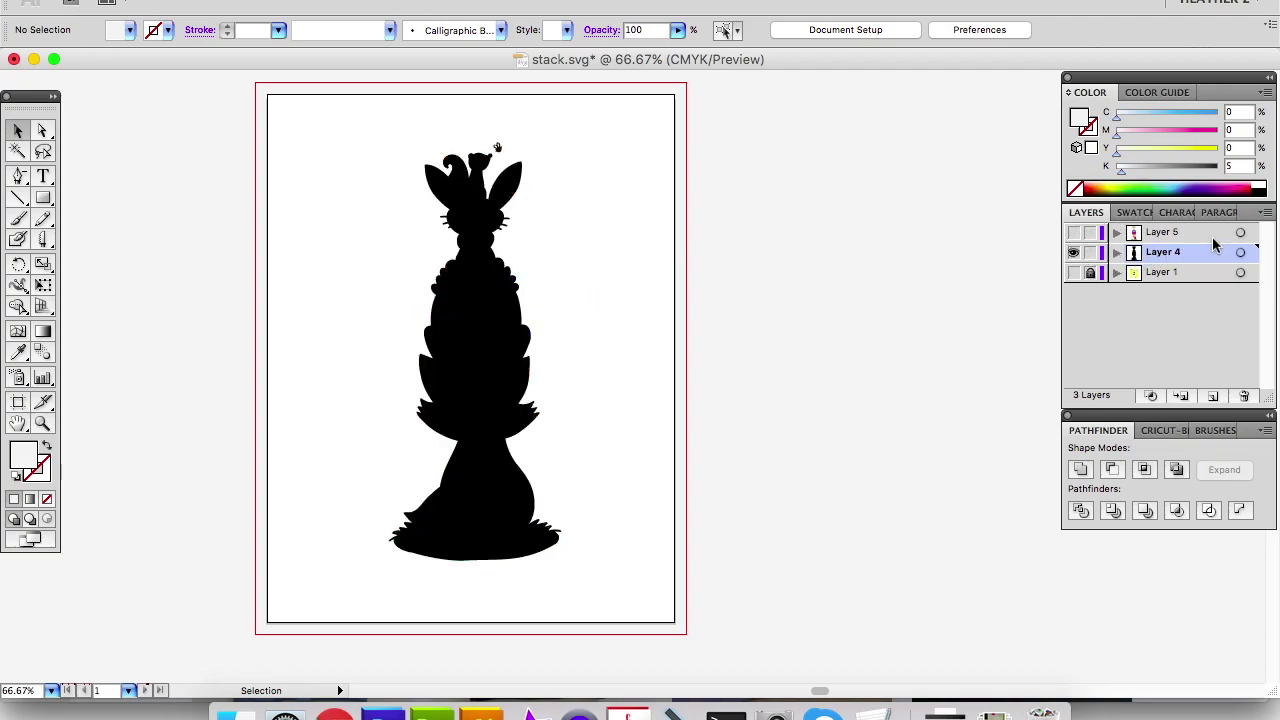
# Move the black silhouette in place onto a new layer and delete the emptied Layer 4.
pyautogui.click(500, 357)
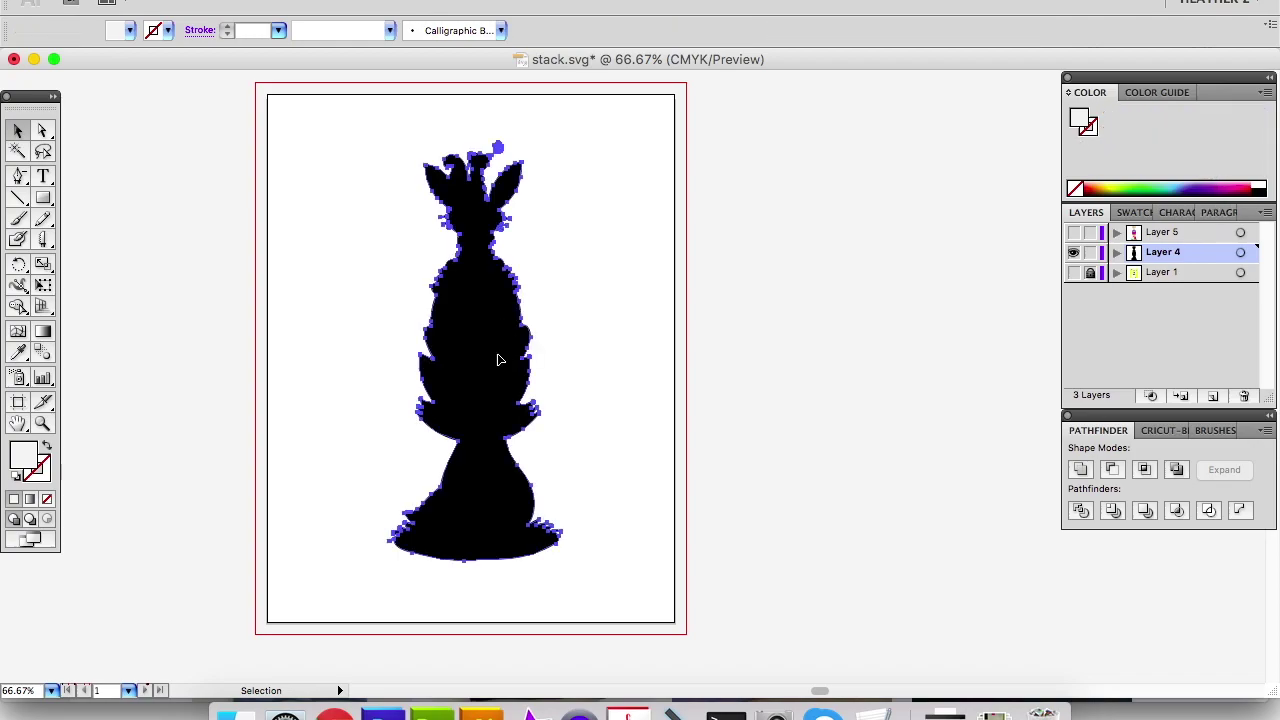
pyautogui.click(1210, 397)
pyautogui.press('super+v')
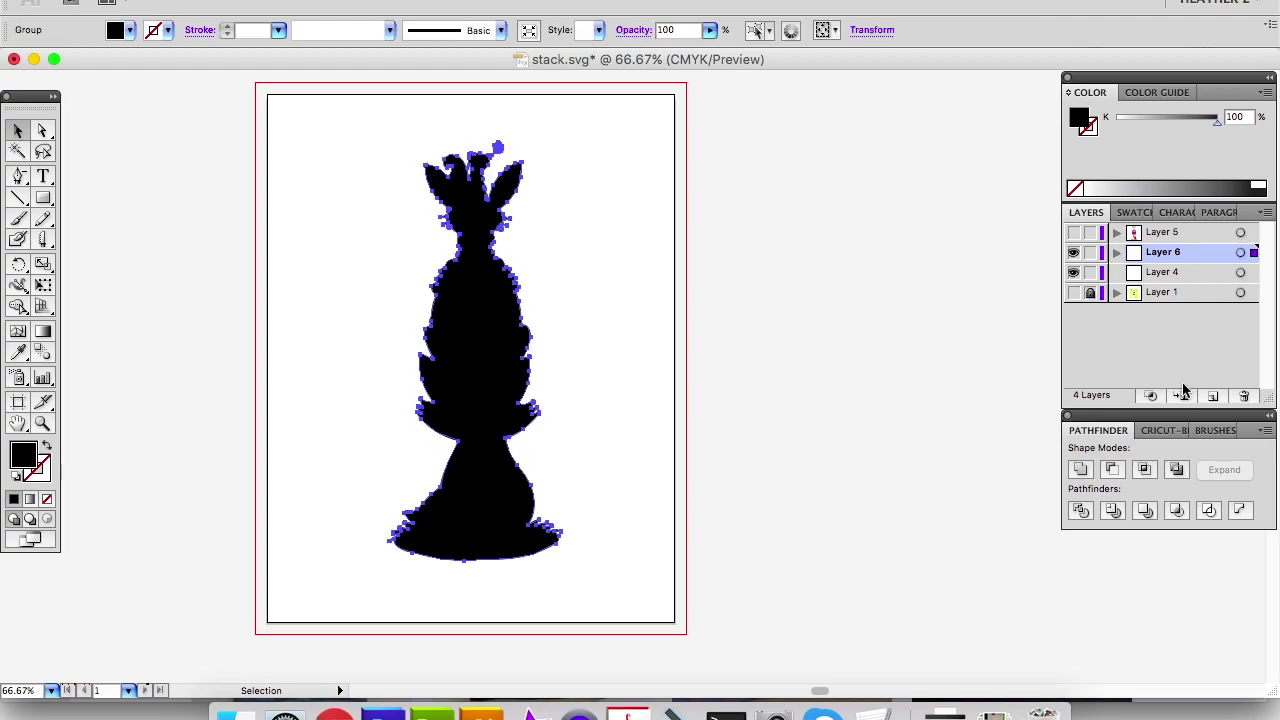
pyautogui.click(1186, 276)
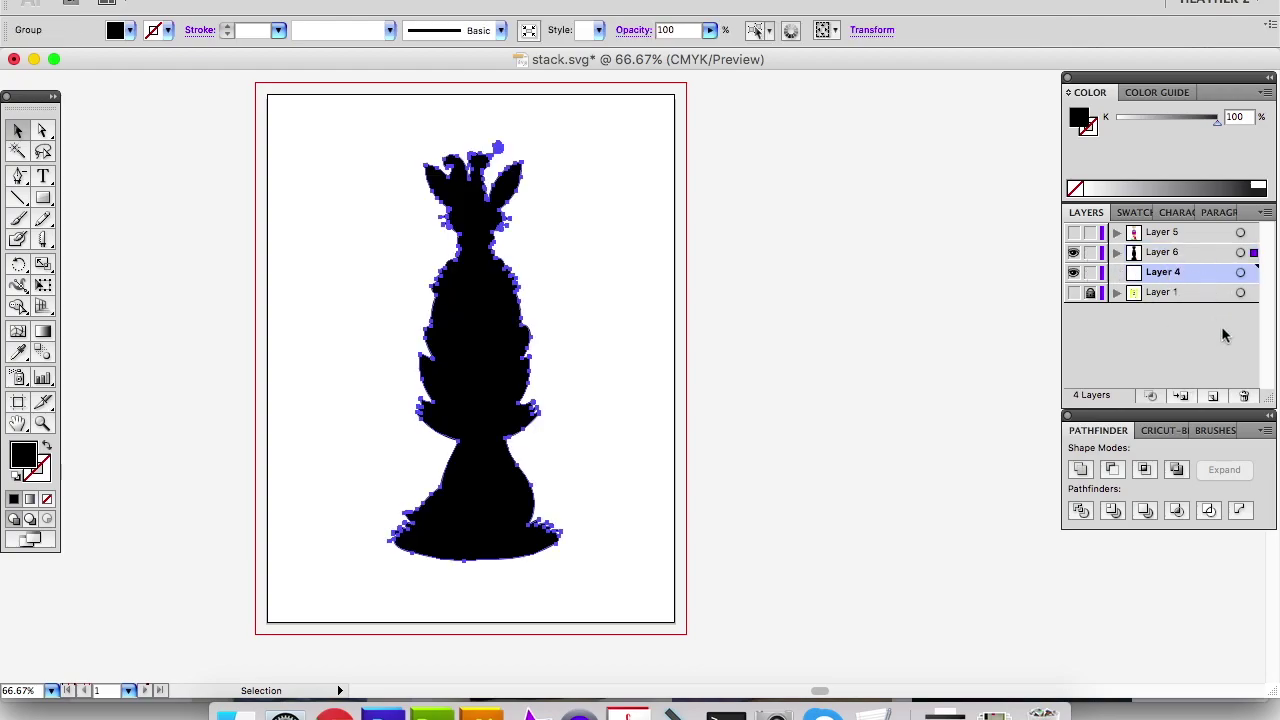
pyautogui.click(1244, 396)
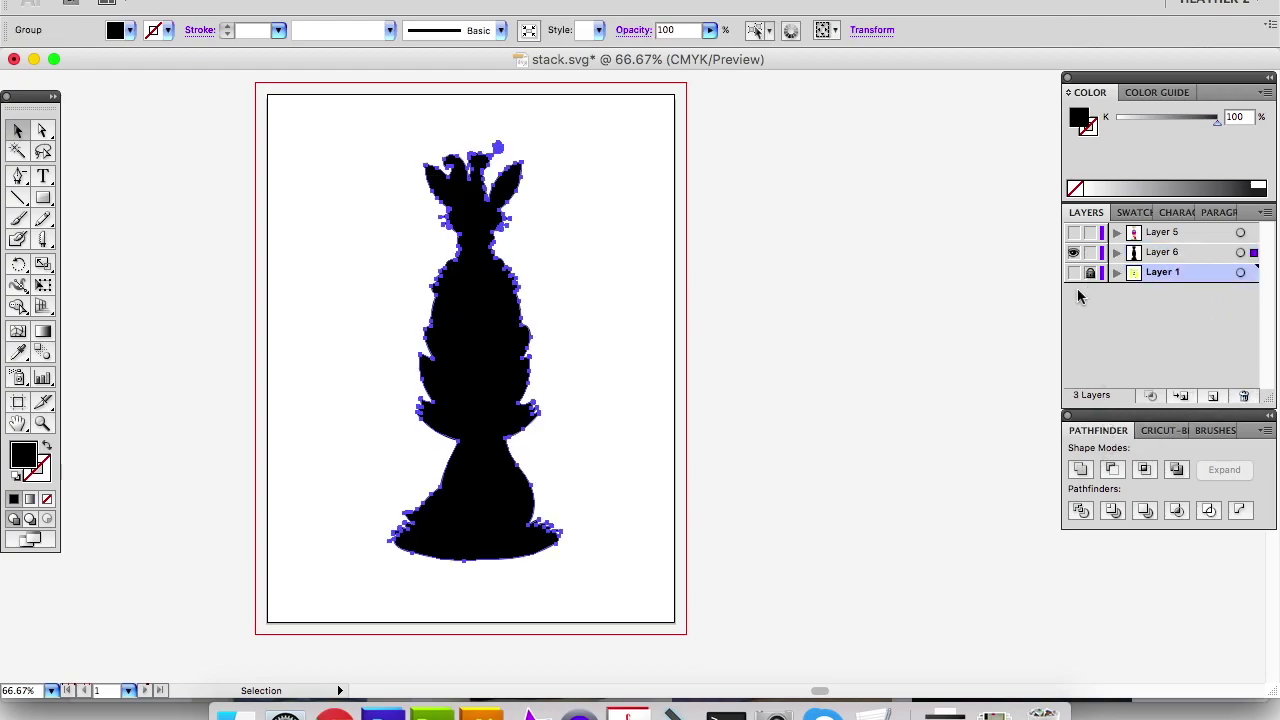
# Show Layer 5 over the silhouette and lock both Layer 5 and Layer 6.
pyautogui.click(1073, 232)
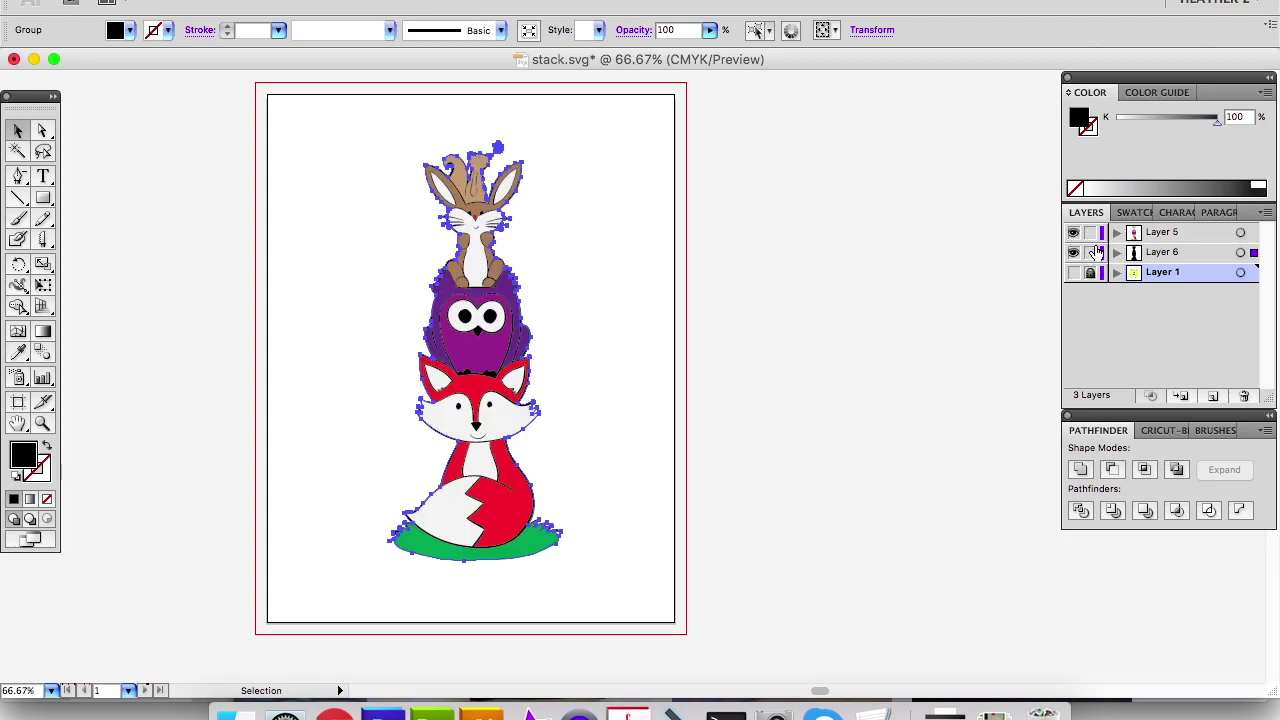
pyautogui.click(1090, 252)
pyautogui.click(1090, 232)
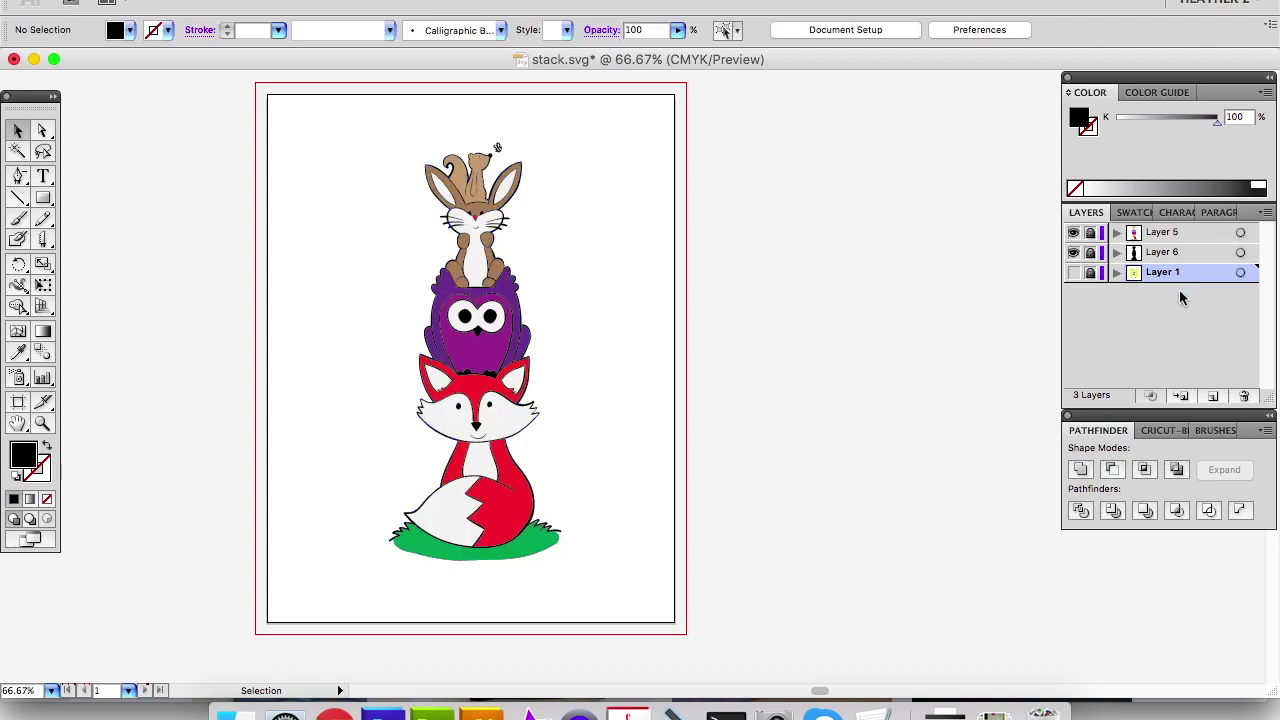
# Save the file, delete the hidden Layer 1 with its contents, and save the file again.
pyautogui.press('super+s')
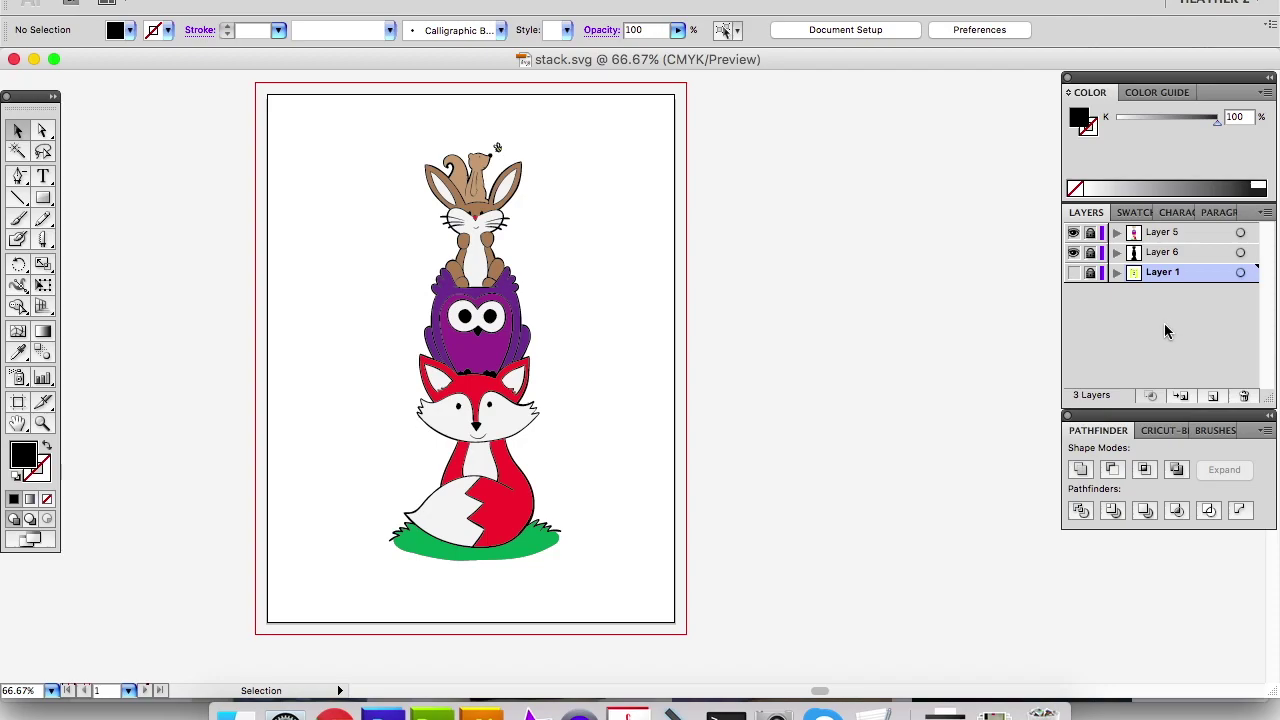
pyautogui.click(1244, 396)
pyautogui.click(818, 215)
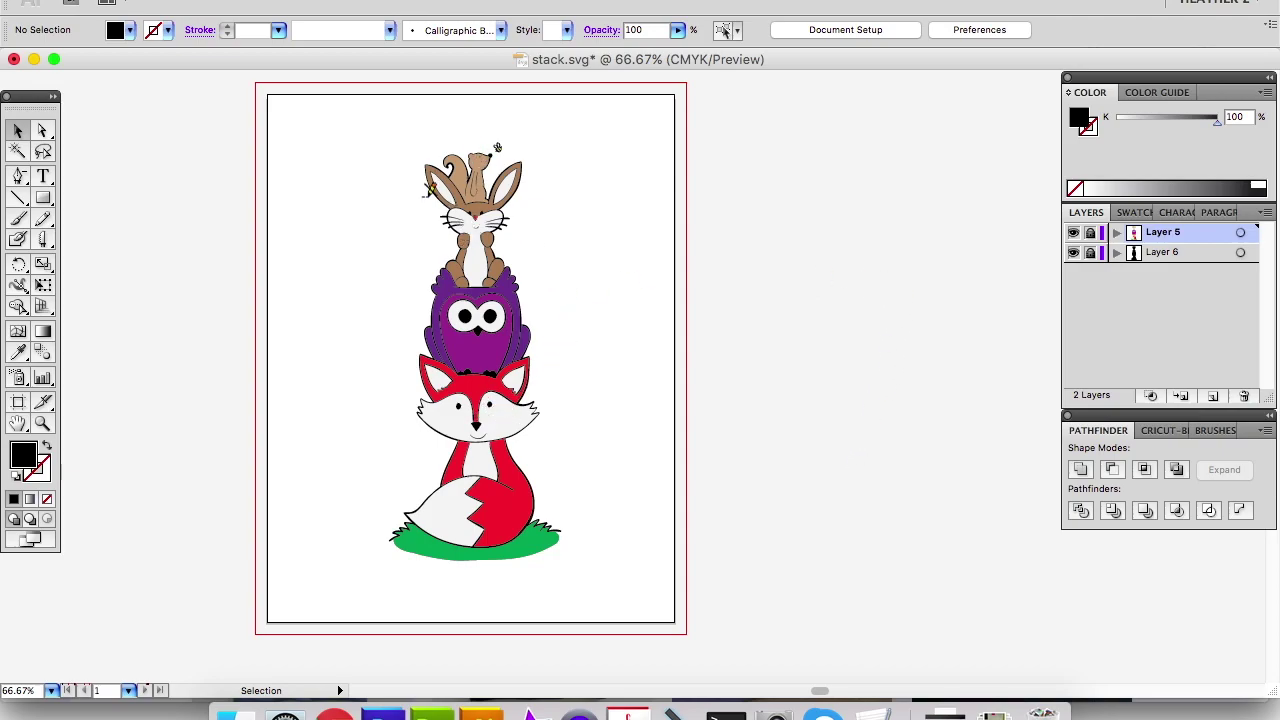
pyautogui.press('super+s')
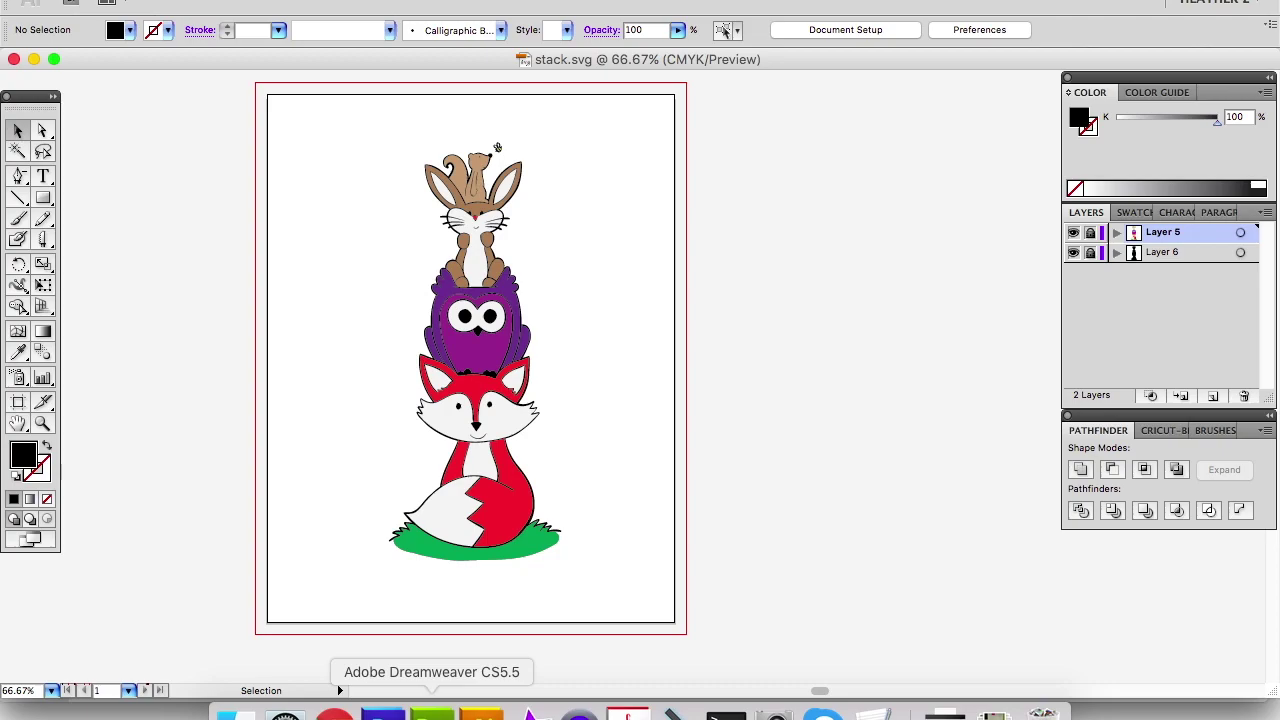
# Unlock Layer 5 and group the fox's red head, body and tail shapes.
pyautogui.click(1090, 232)
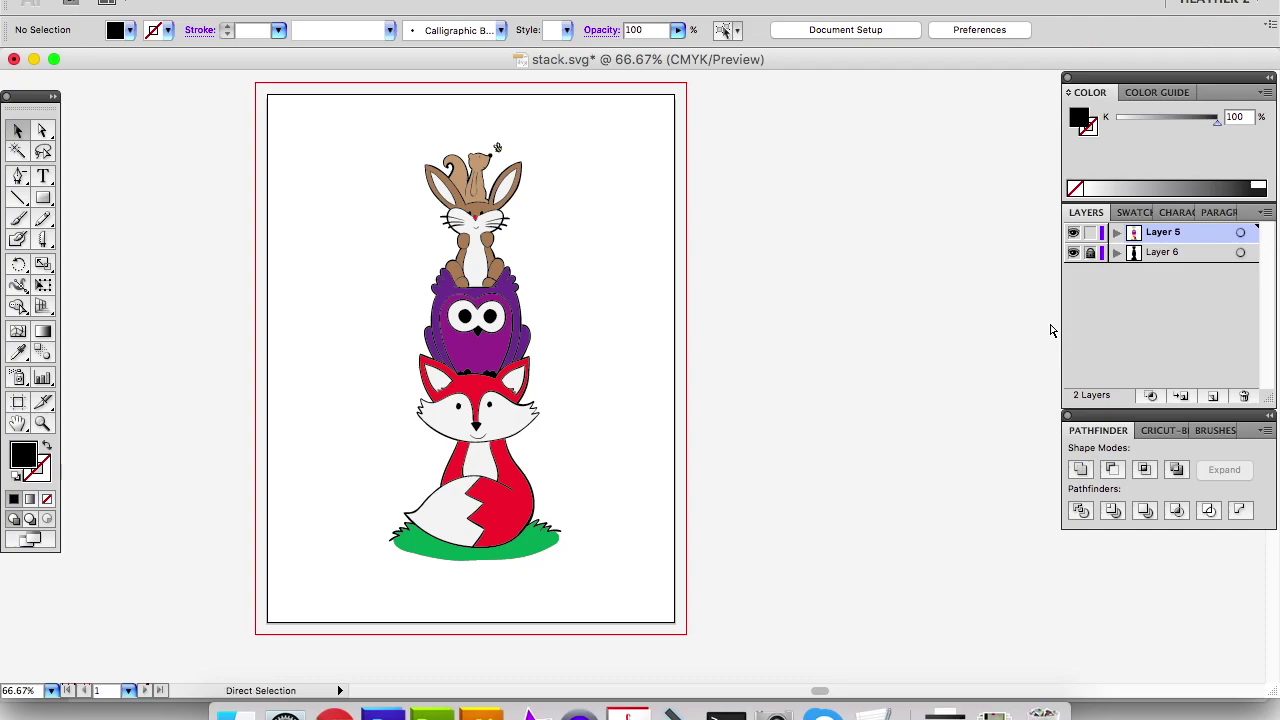
pyautogui.press('super+equal')
pyautogui.press('super+equal')
pyautogui.press('super+equal')
pyautogui.moveTo(426, 337); pyautogui.dragTo(578, 340)
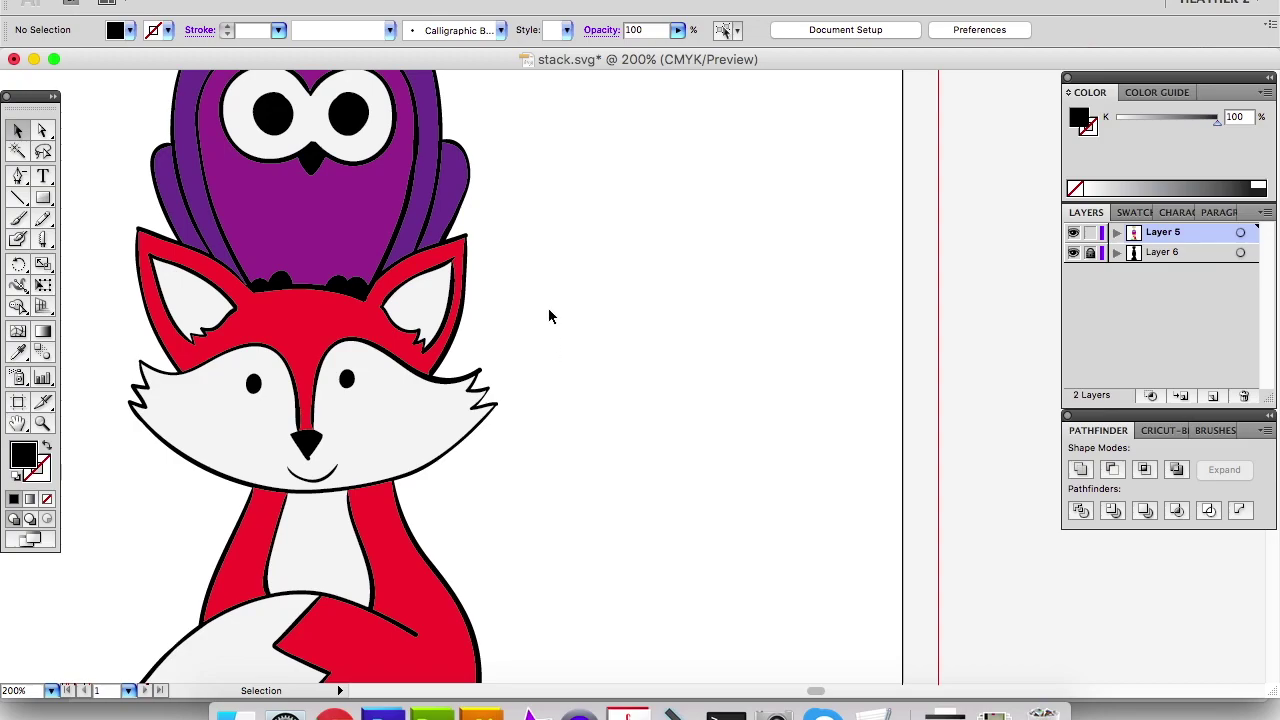
pyautogui.moveTo(462, 393); pyautogui.dragTo(470, 358)
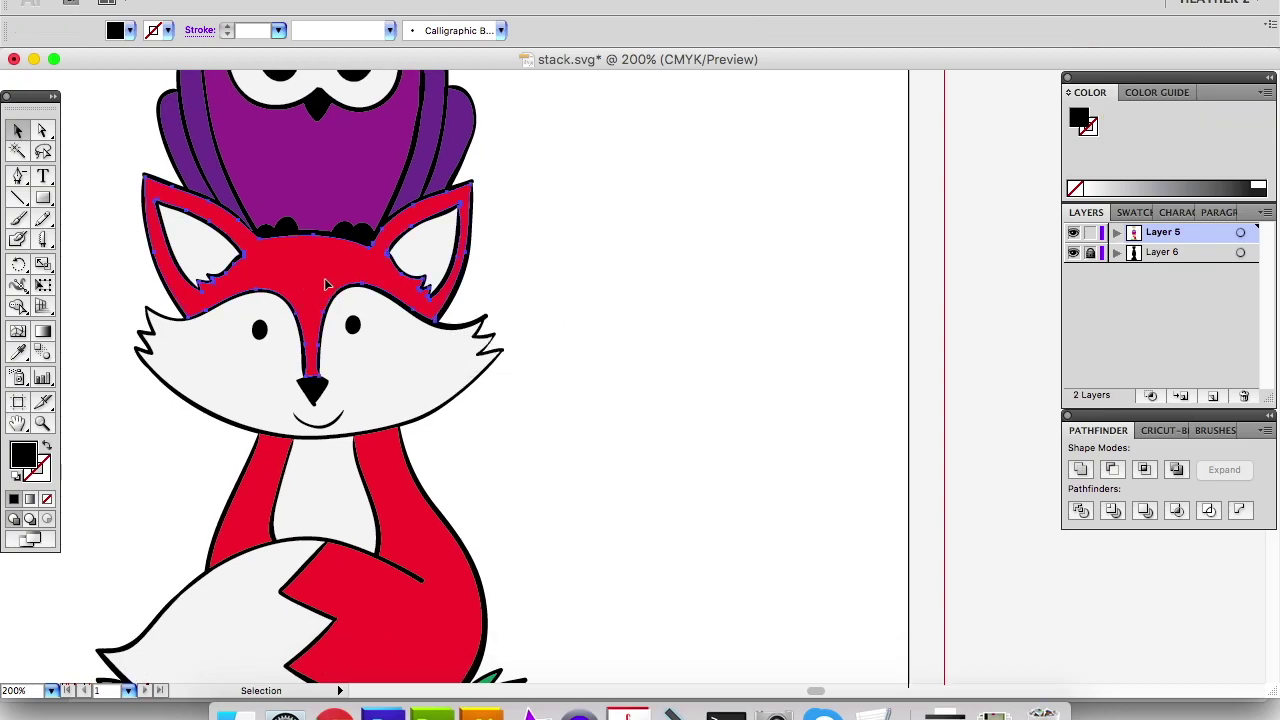
pyautogui.keyDown('shift'); pyautogui.click(259, 495); pyautogui.keyUp('shift')
pyautogui.keyDown('shift'); pyautogui.click(417, 541); pyautogui.keyUp('shift')
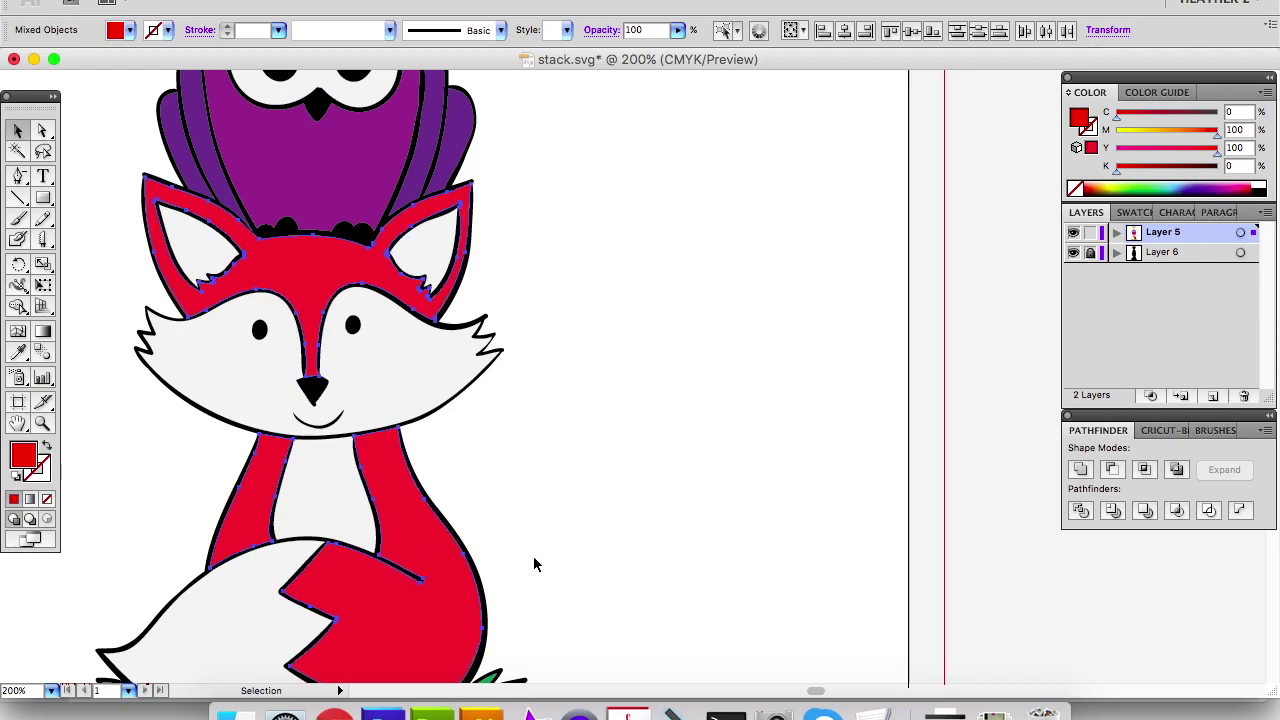
pyautogui.click(561, 499)
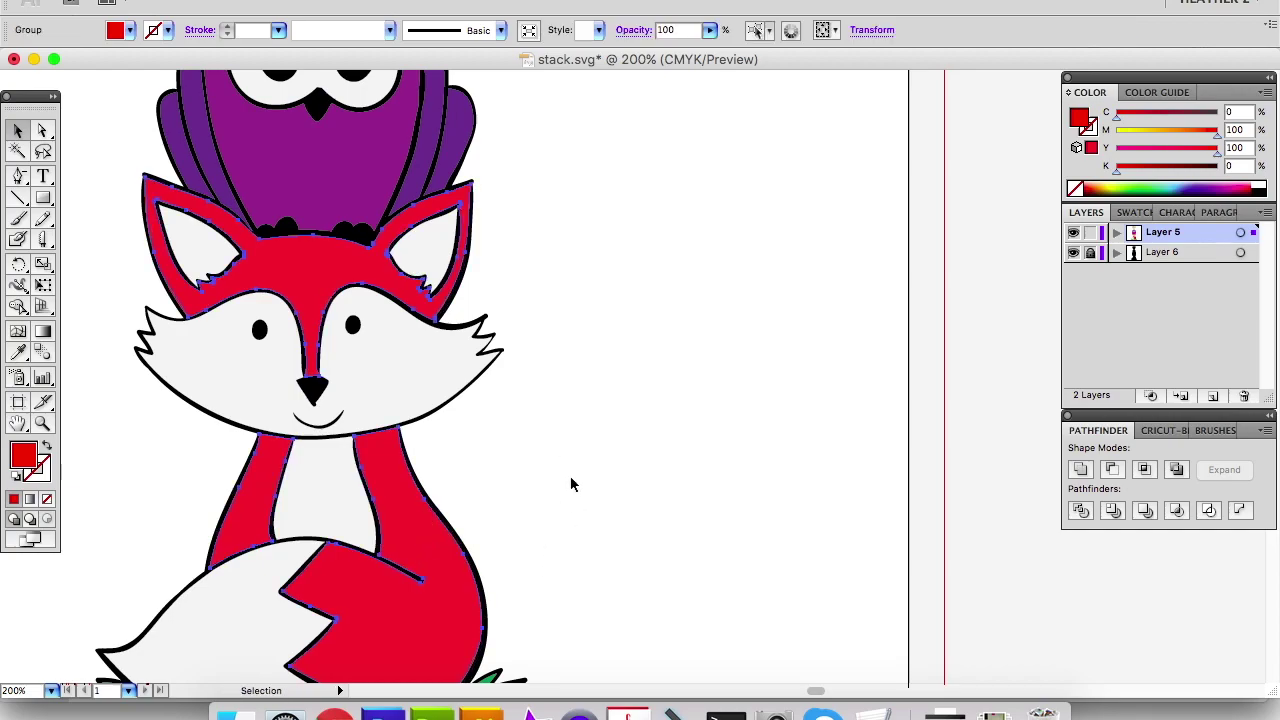
# Select every shape sharing the fox tail tip's light grey fill color and group them.
pyautogui.click(265, 632)
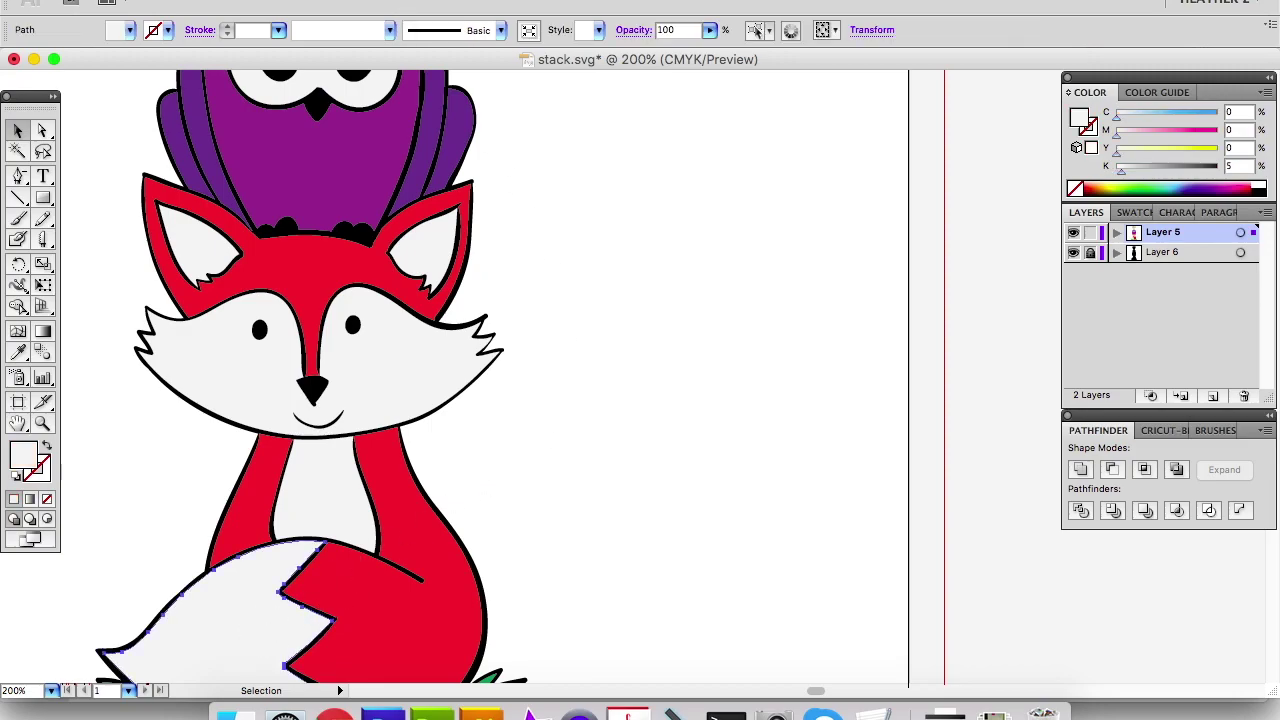
pyautogui.click(350, 0)
pyautogui.moveTo(477, 160)
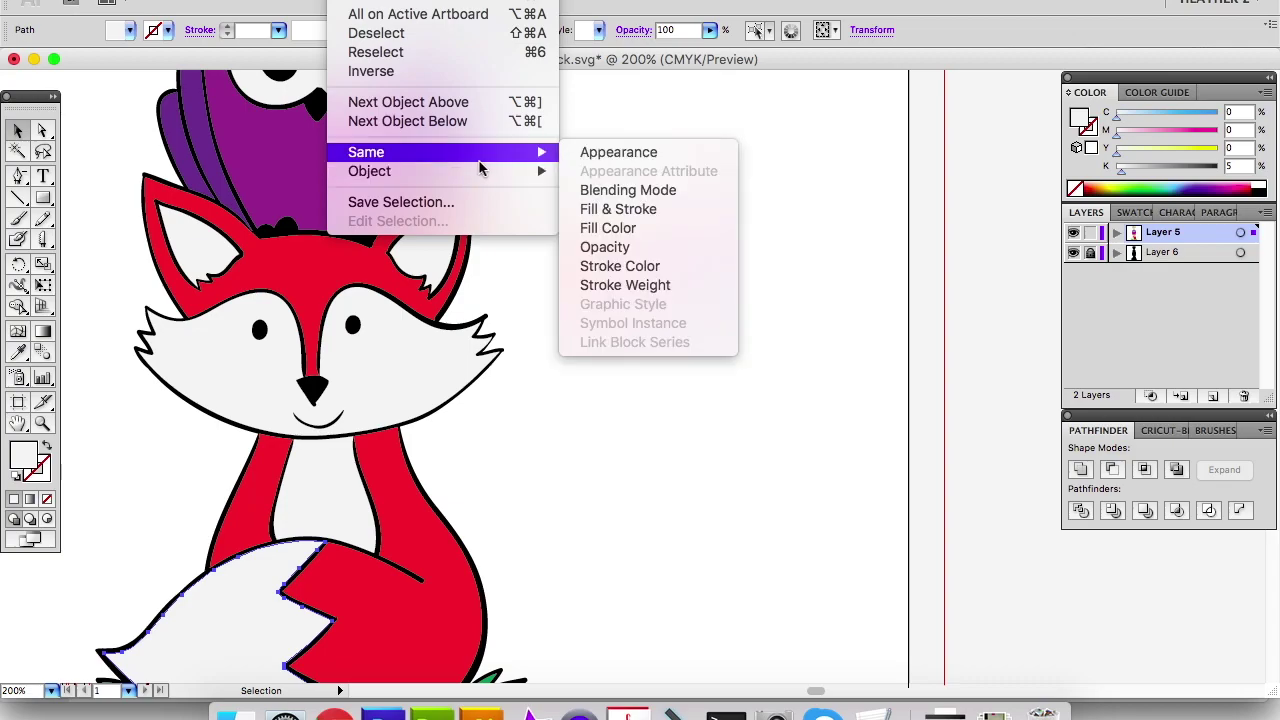
pyautogui.click(673, 229)
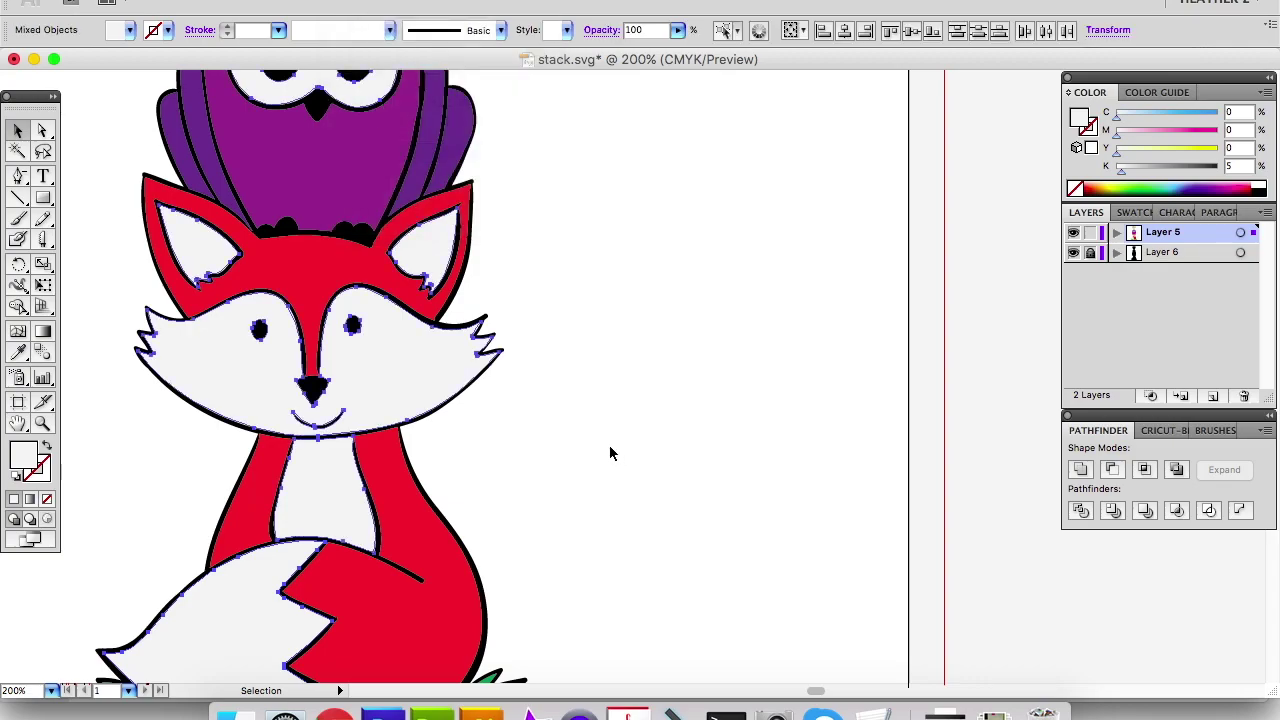
pyautogui.click(599, 266)
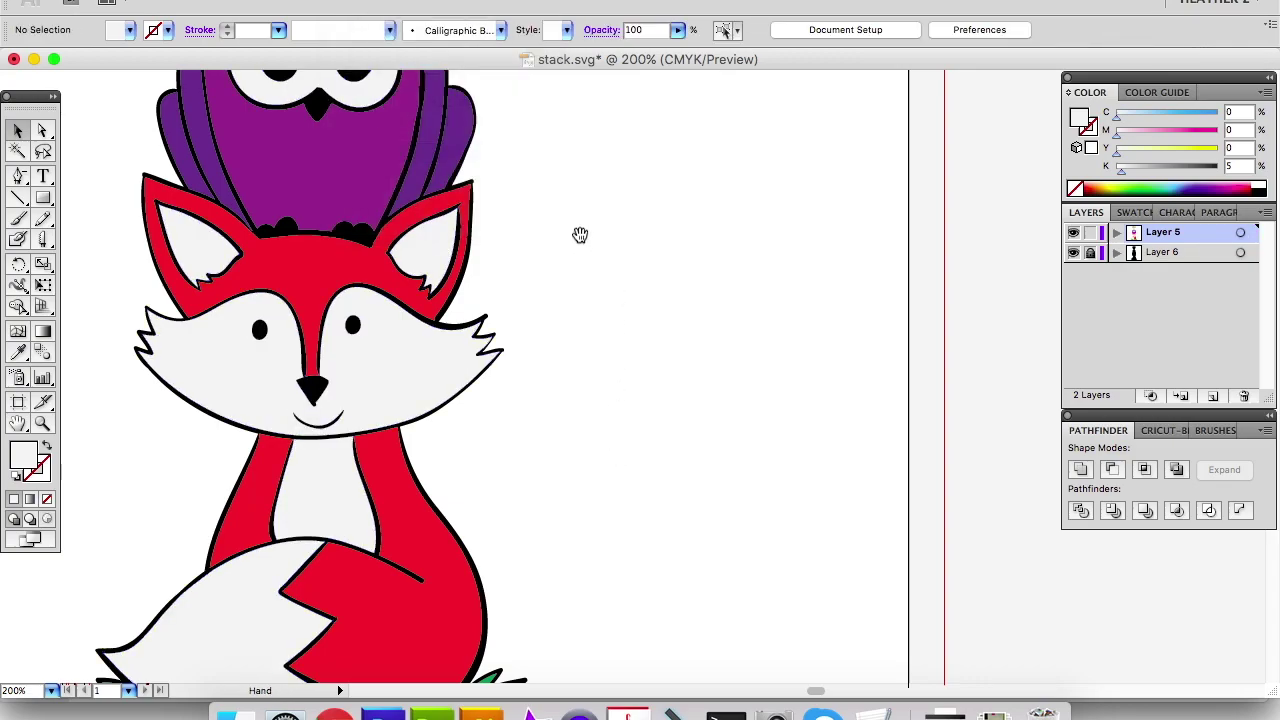
# Select the owl's dark purple body and wing shapes and group them.
pyautogui.moveTo(581, 238); pyautogui.dragTo(597, 443)
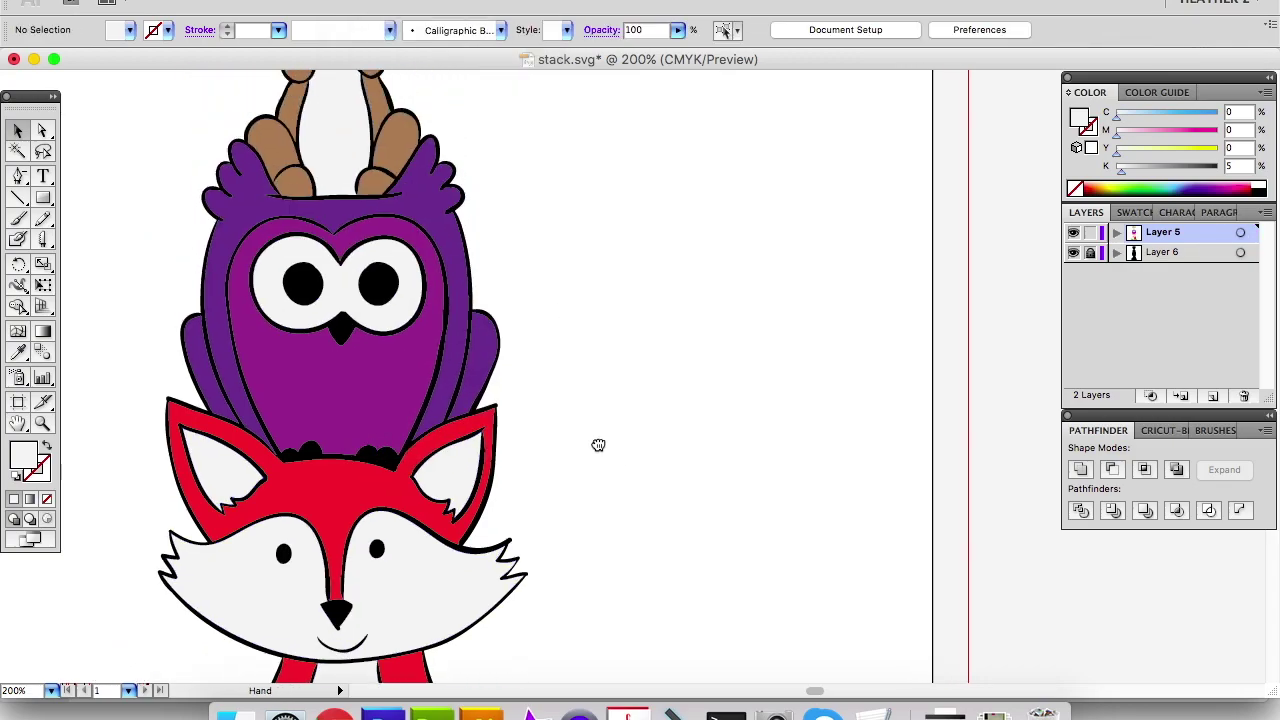
pyautogui.click(214, 357)
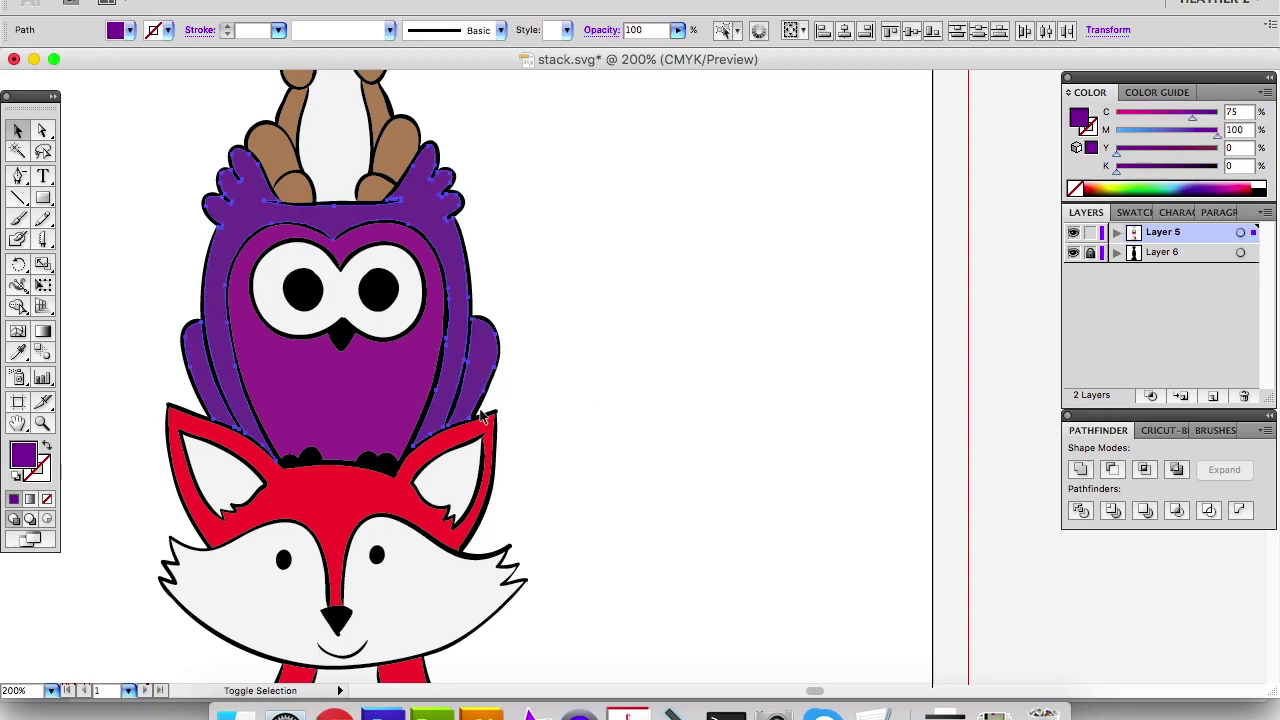
pyautogui.click(528, 374)
# Select every shape sharing the rabbit's brown fill color and group them.
pyautogui.moveTo(535, 185); pyautogui.dragTo(540, 405)
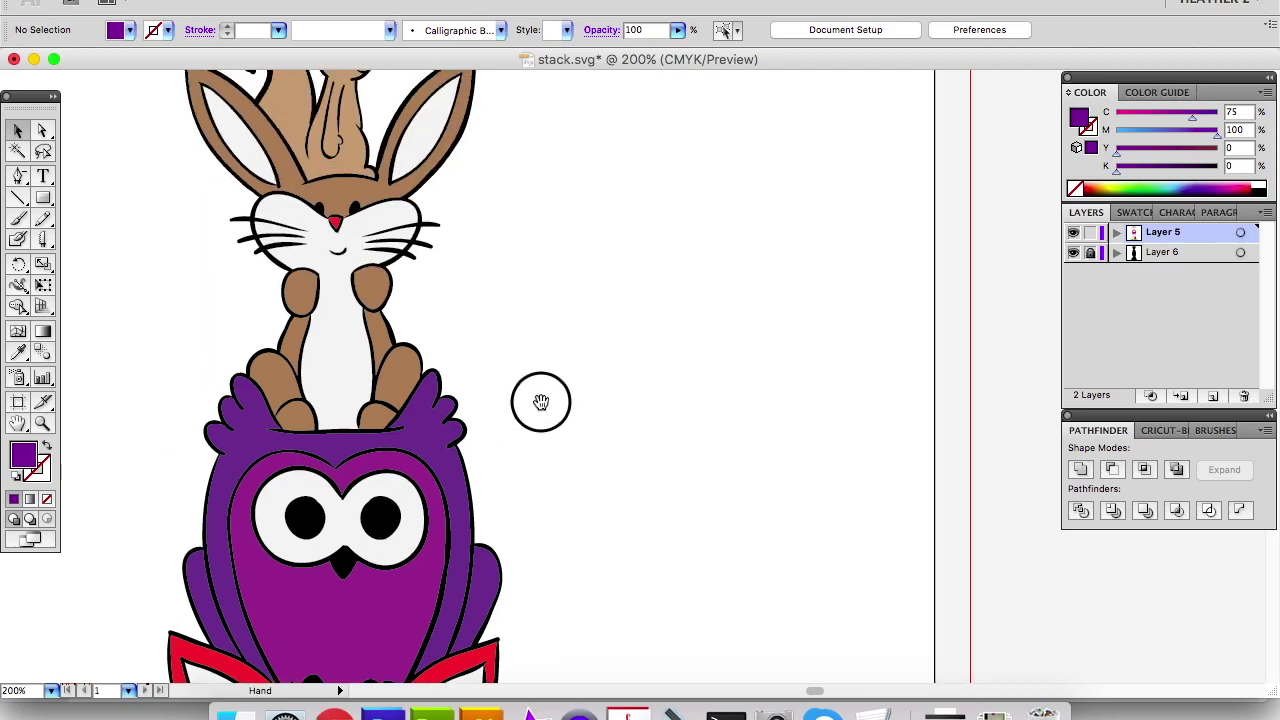
pyautogui.click(282, 390)
pyautogui.click(345, 1)
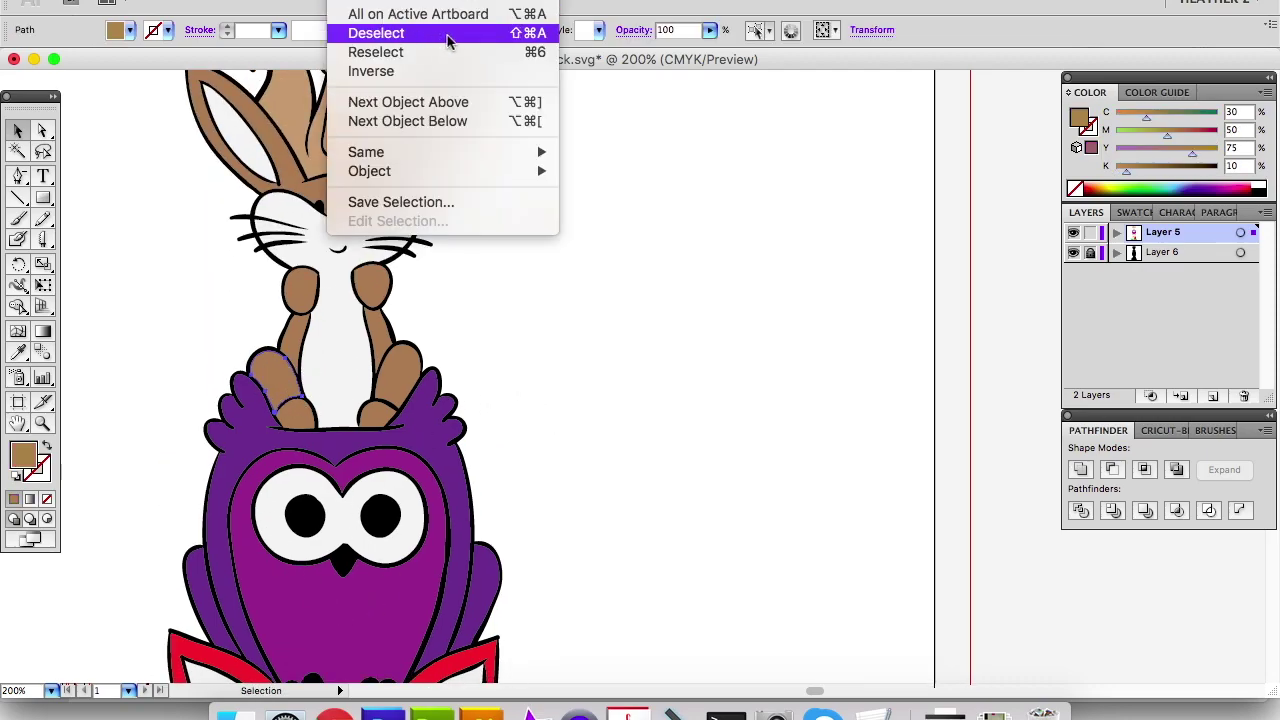
pyautogui.click(658, 229)
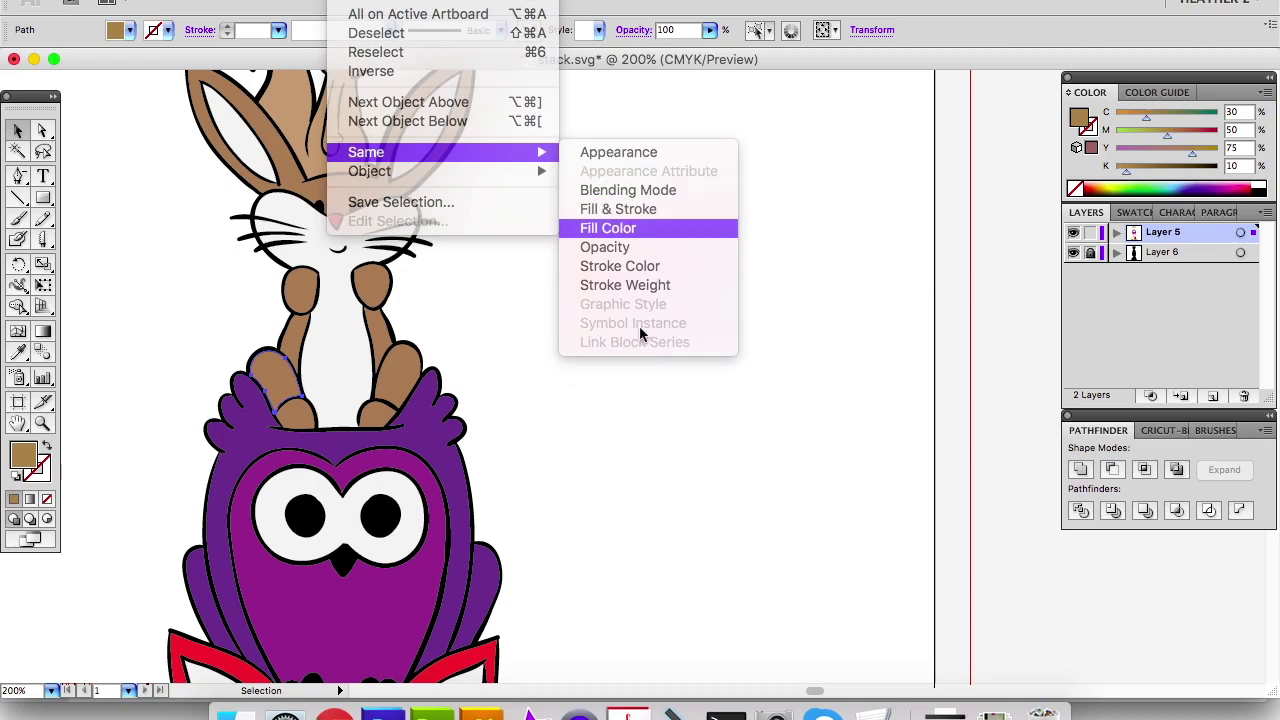
pyautogui.press('super+g')
pyautogui.click(610, 309)
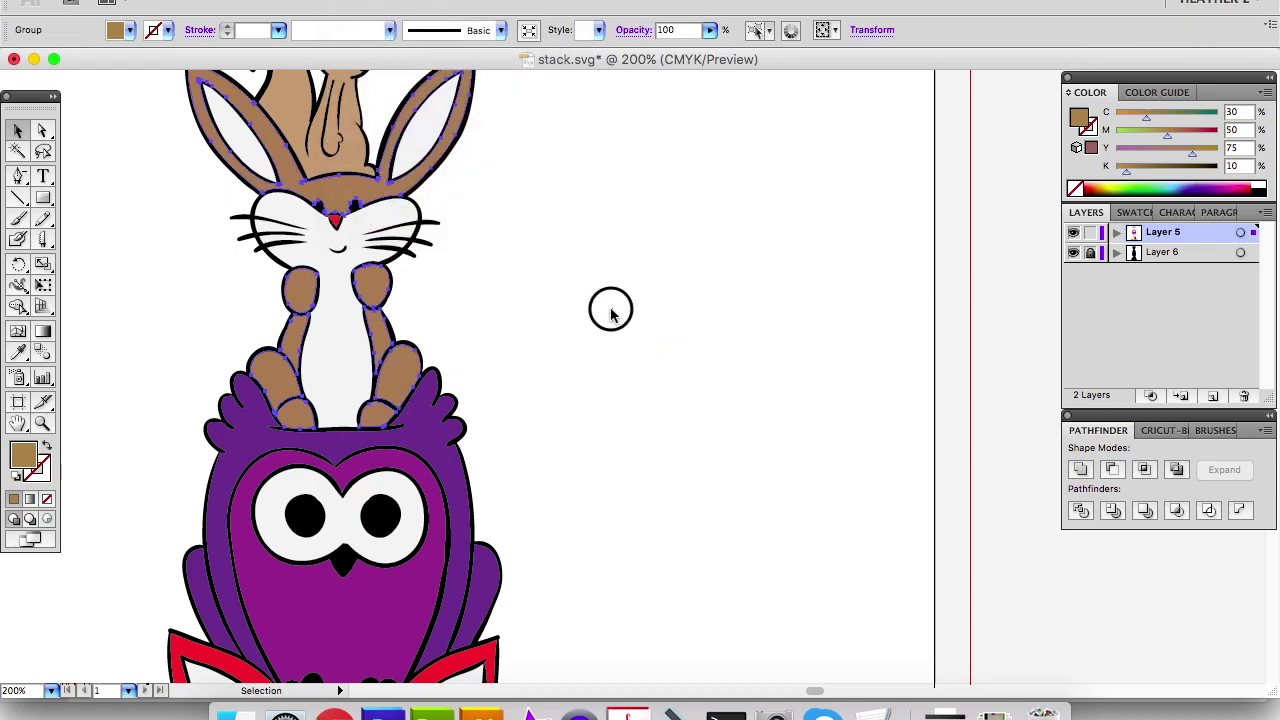
# Recolor the rabbit's nose with the pink swatch C 0, M 95, Y 20, K 0.
pyautogui.click(335, 220)
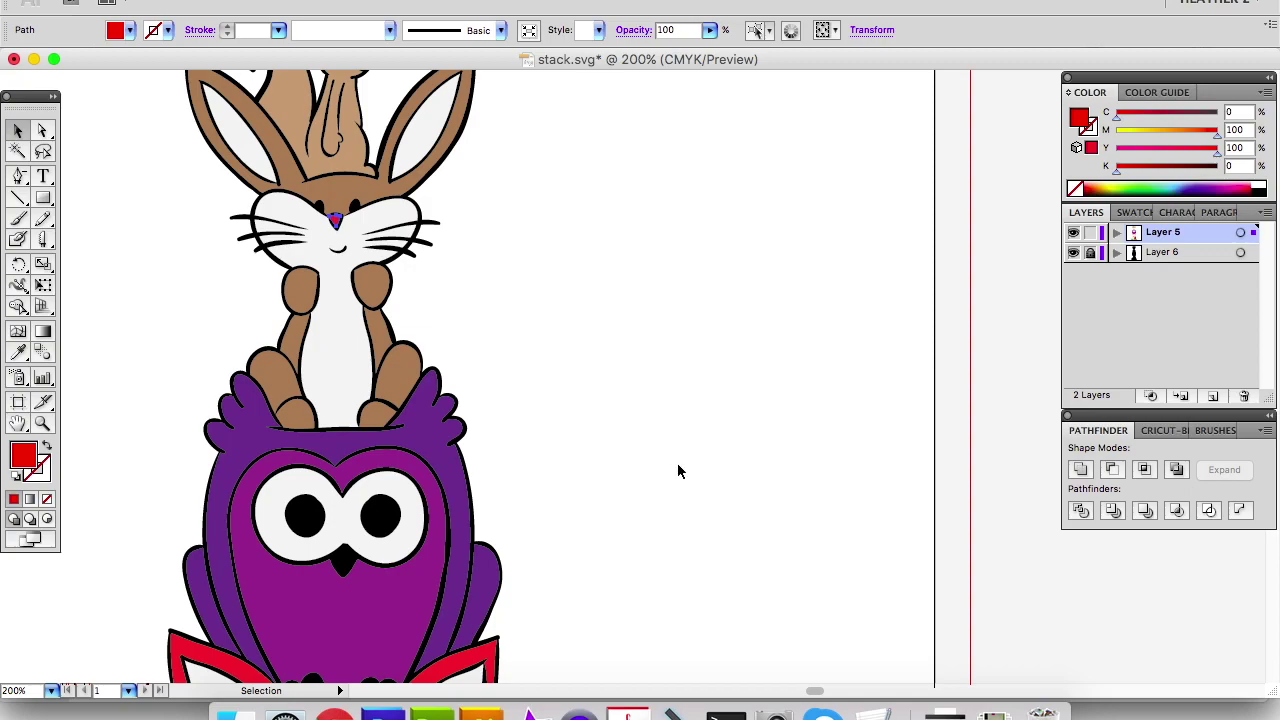
pyautogui.click(1136, 212)
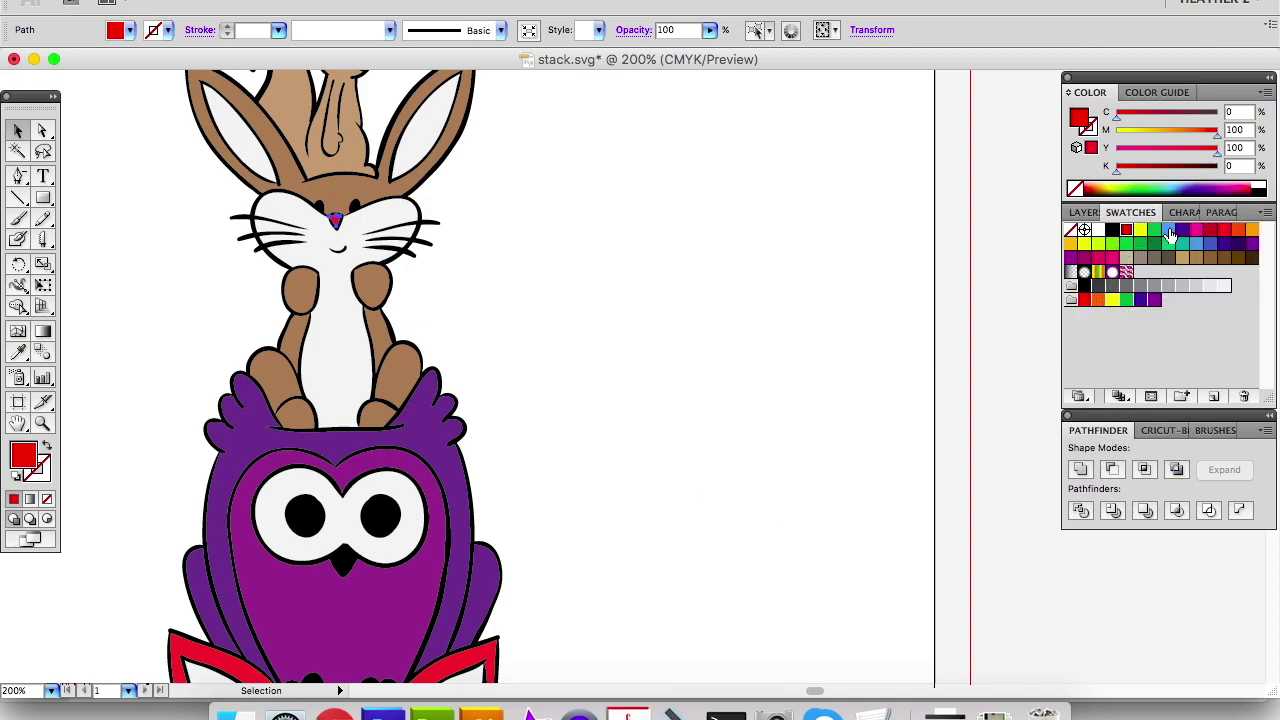
pyautogui.click(1112, 258)
# Select the squirrel's tan shapes and group them.
pyautogui.press('space')
pyautogui.moveTo(553, 240); pyautogui.dragTo(568, 114)
pyautogui.moveTo(560, 268); pyautogui.dragTo(548, 395)
pyautogui.moveTo(528, 255); pyautogui.dragTo(555, 450)
pyautogui.press('space')
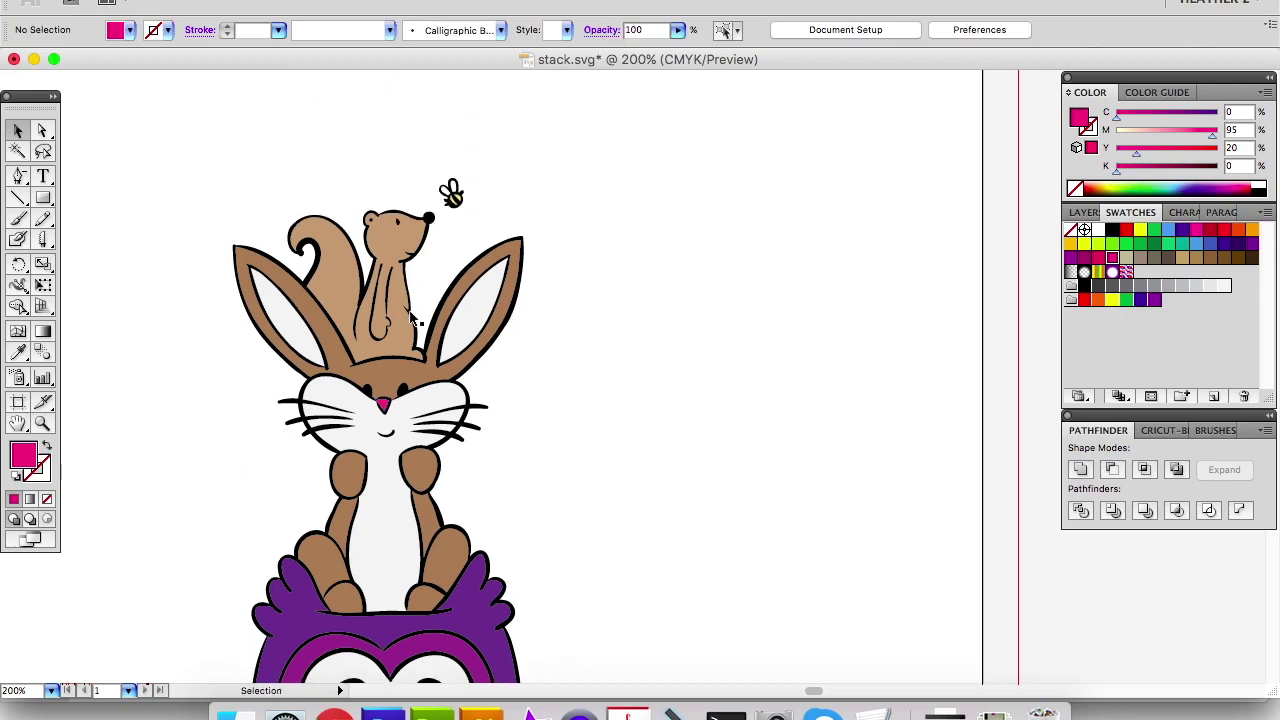
pyautogui.click(408, 350)
pyautogui.click(558, 330)
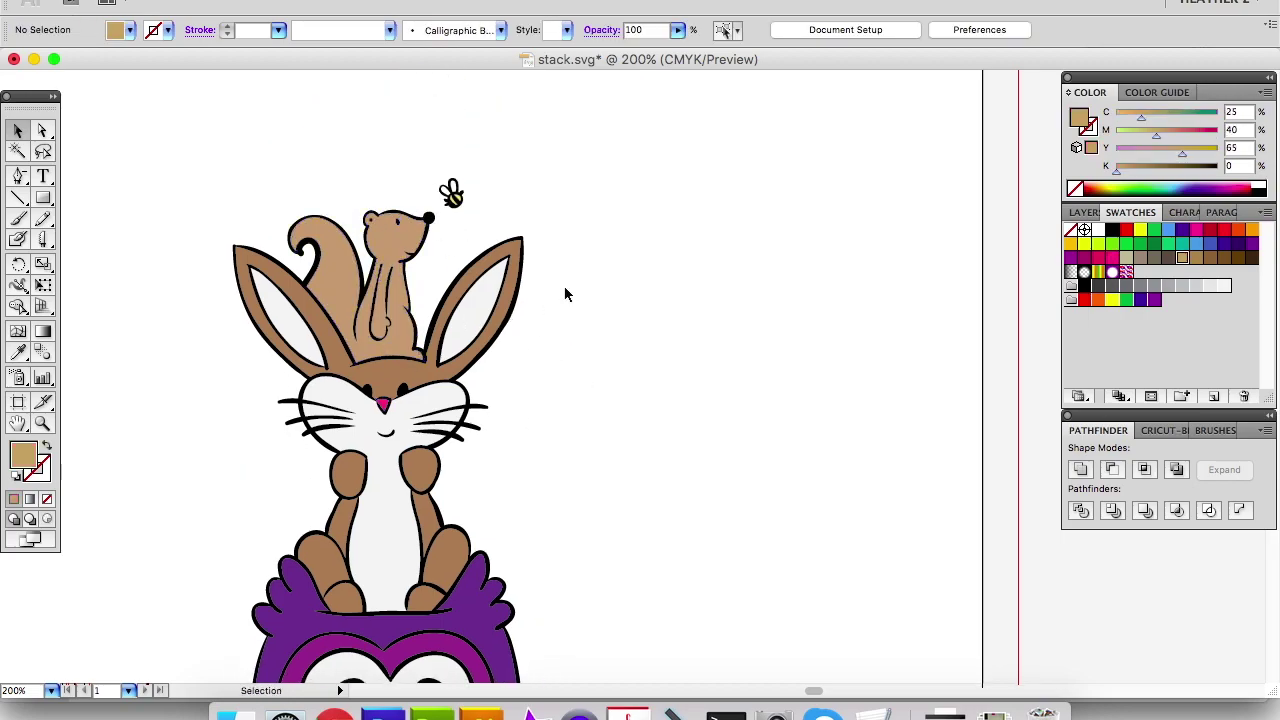
# Group the bee's yellow shapes and save the file.
pyautogui.click(457, 201)
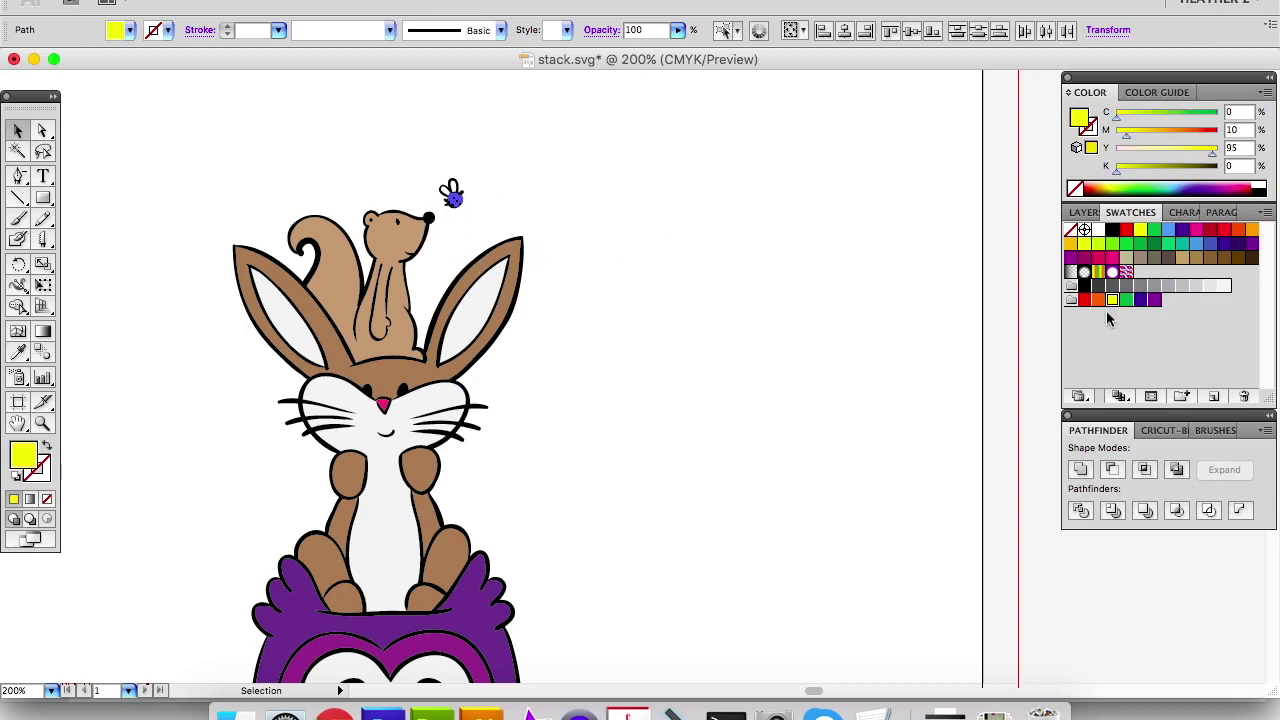
pyautogui.press('super+g')
pyautogui.moveTo(532, 506); pyautogui.dragTo(521, 221)
pyautogui.press('super+minus')
pyautogui.press('super+minus')
pyautogui.press('super+minus')
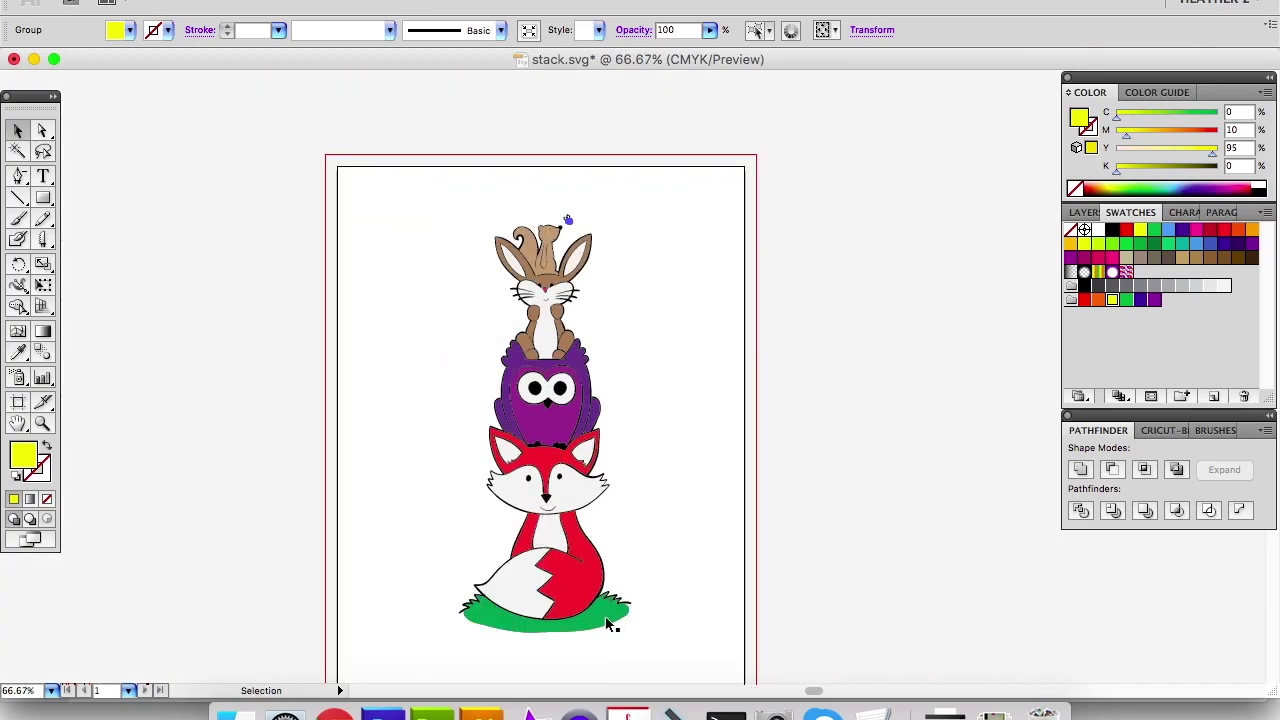
pyautogui.click(674, 443)
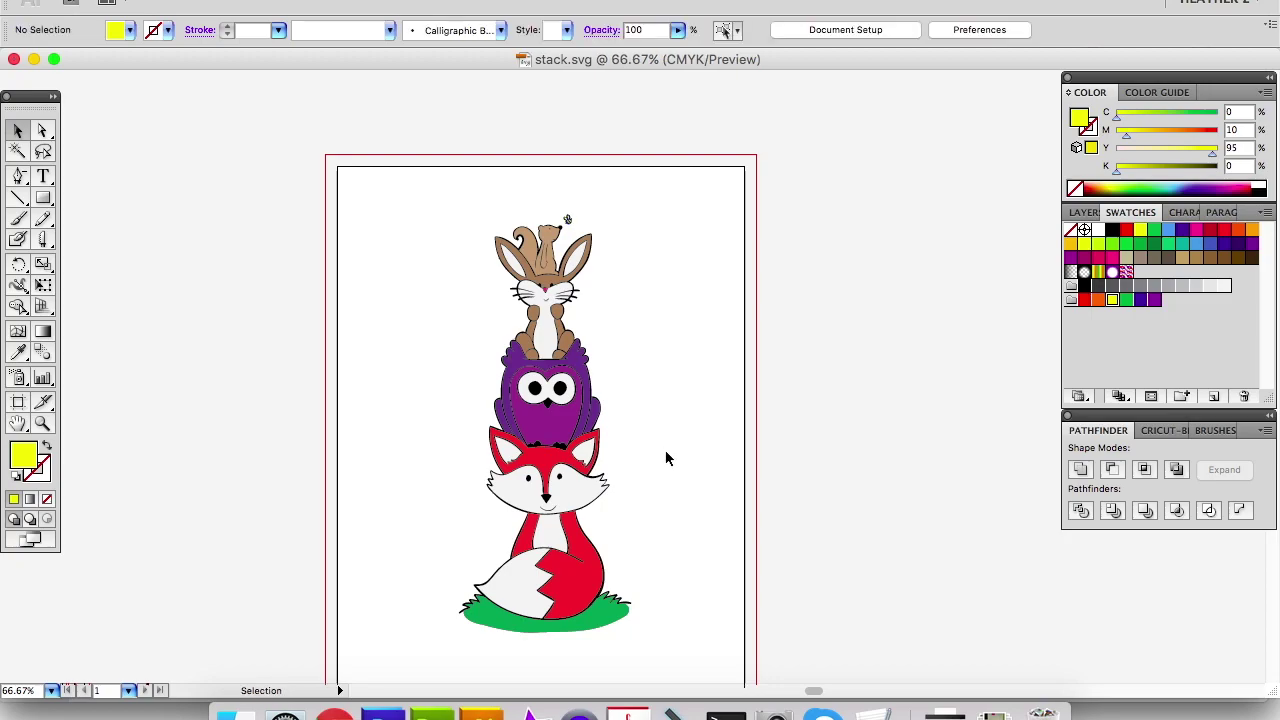
# Switch to Cricut Design Space, upload stack.svg from the _color folder as an image, and save it under the name stack.
pyautogui.click(334, 712)
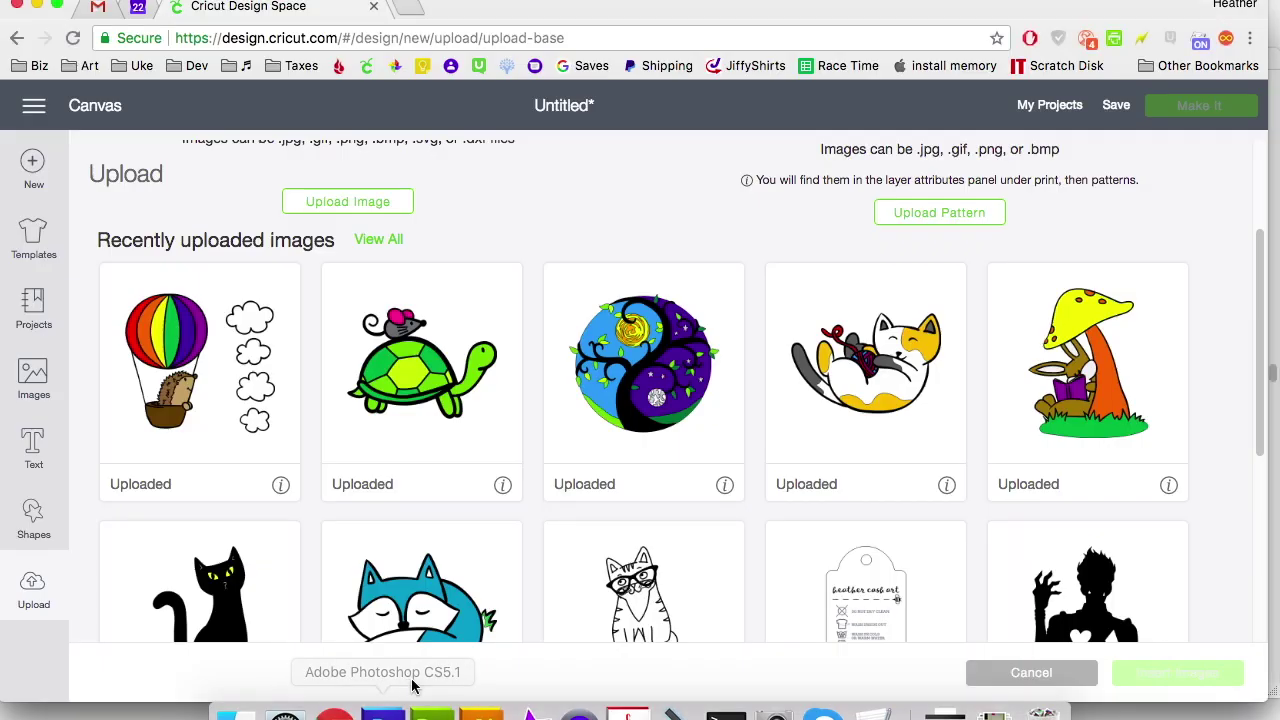
pyautogui.click(360, 203)
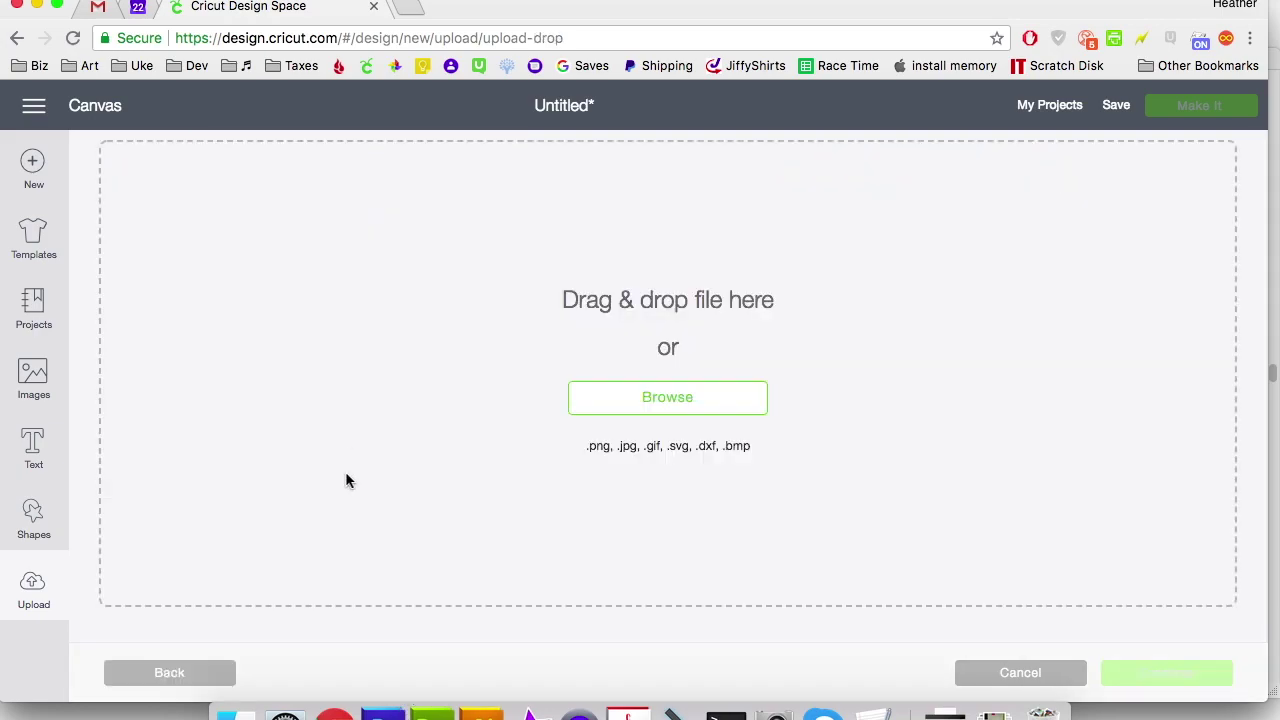
pyautogui.click(702, 404)
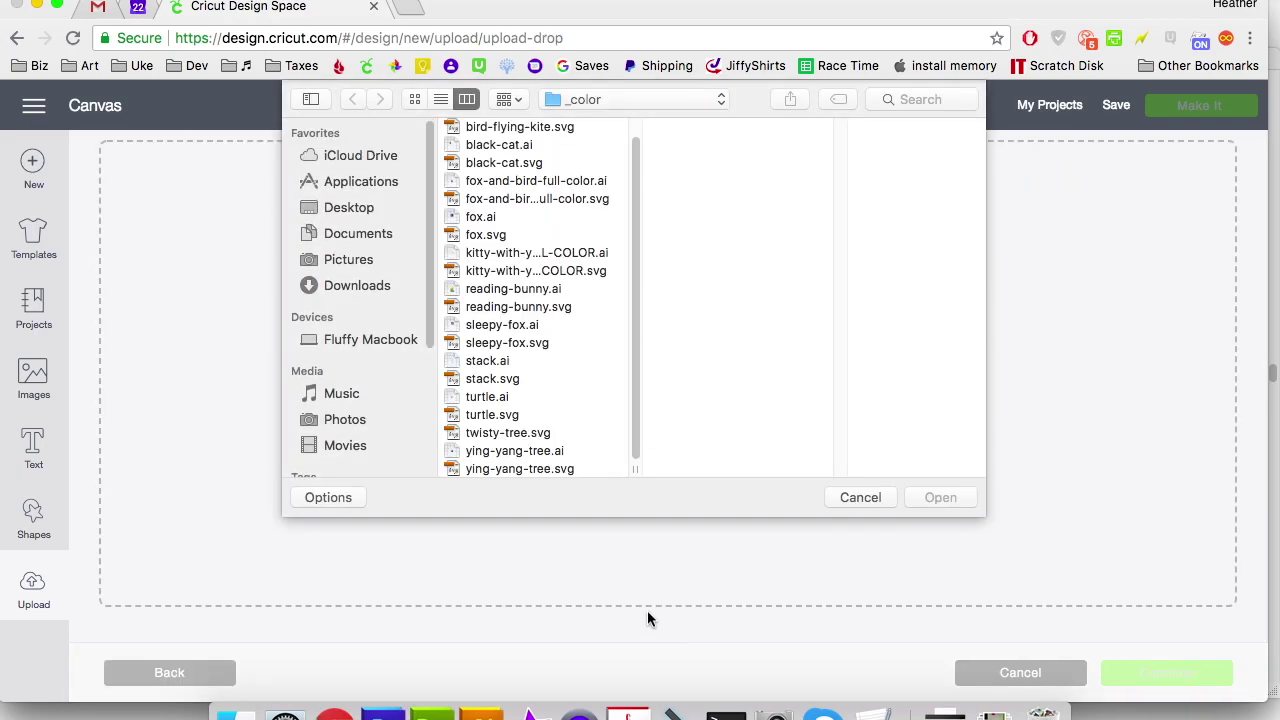
pyautogui.click(498, 365)
pyautogui.click(484, 381)
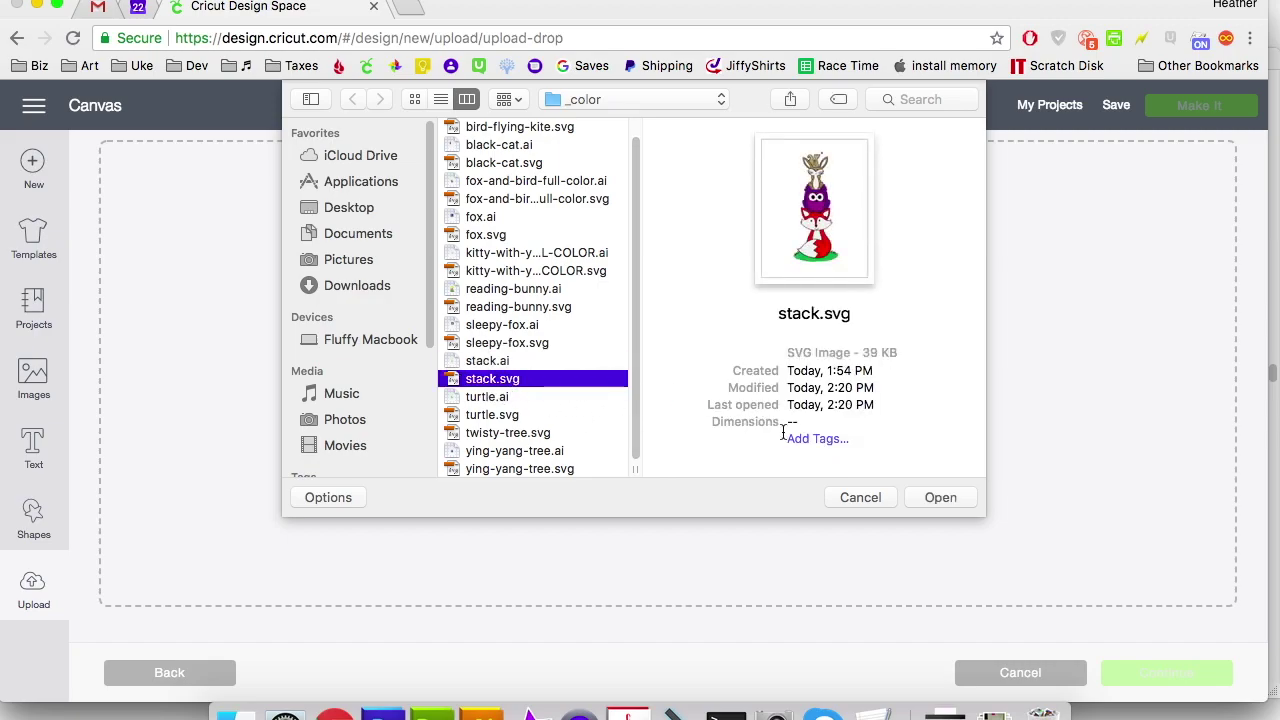
pyautogui.click(940, 498)
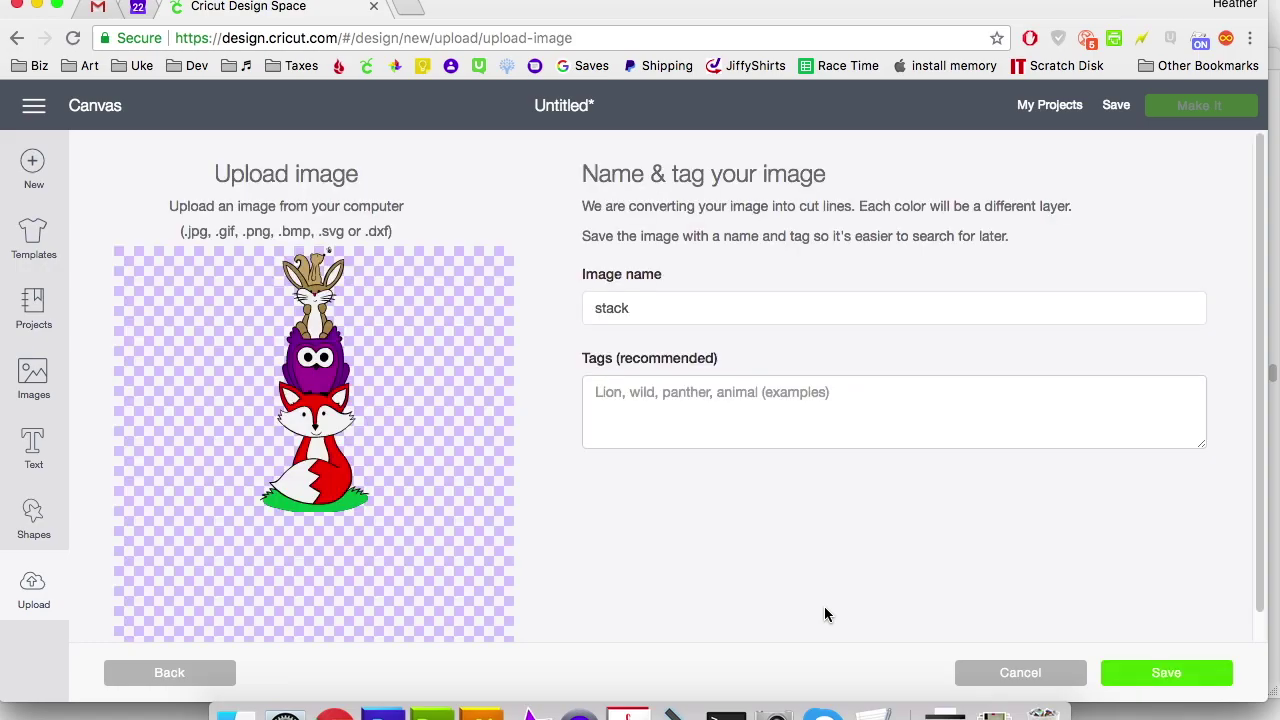
pyautogui.click(1160, 680)
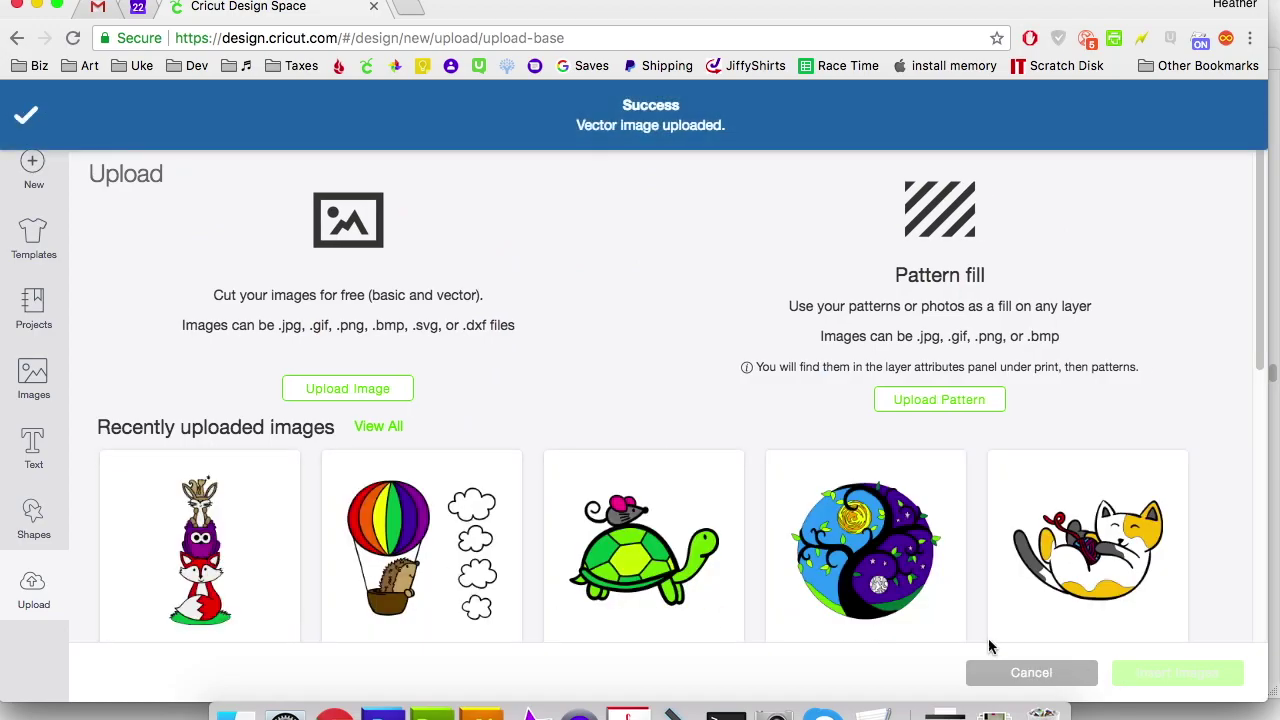
# Insert the uploaded woodland animal stack image onto the canvas.
pyautogui.click(209, 576)
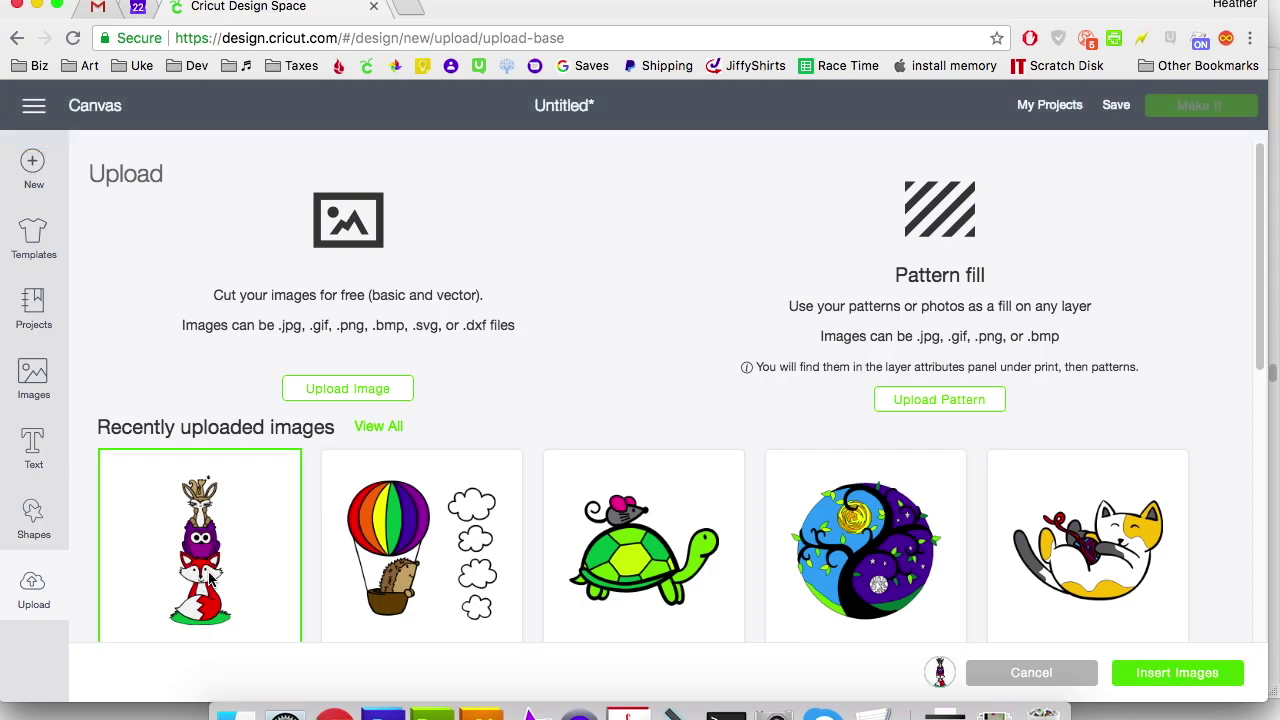
pyautogui.click(1165, 678)
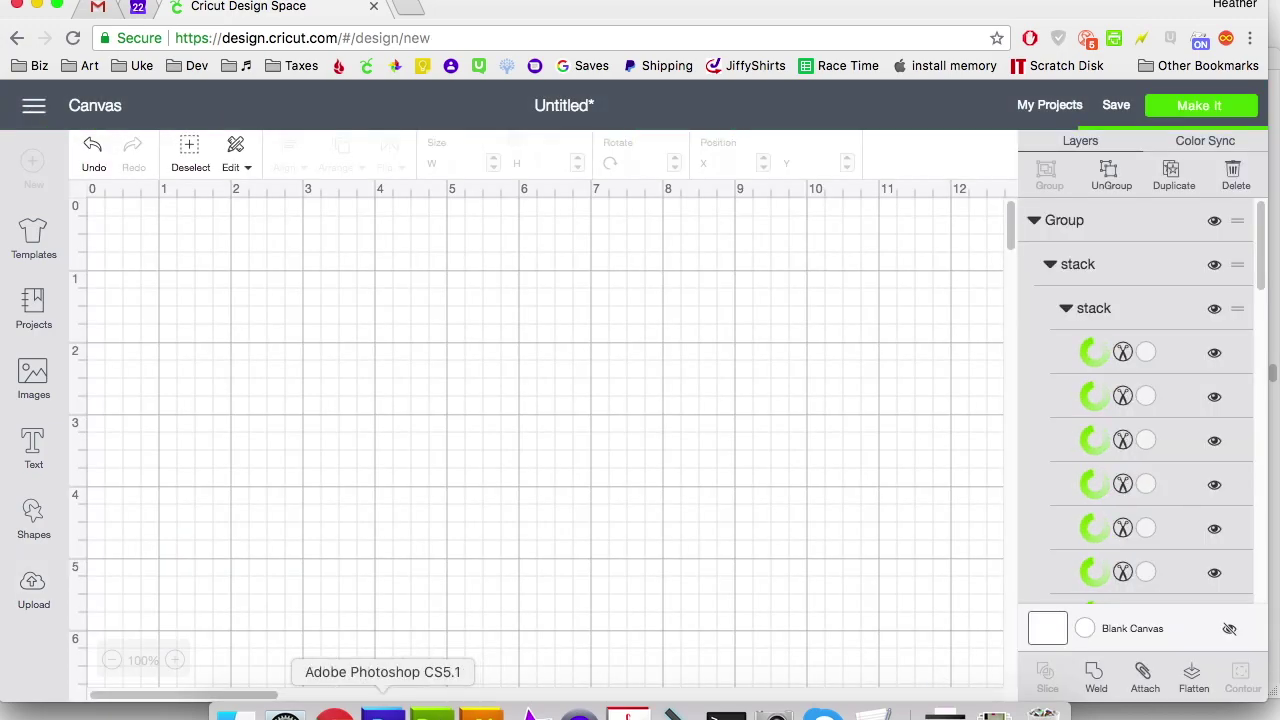
pyautogui.moveTo(541, 655); pyautogui.dragTo(254, 478)
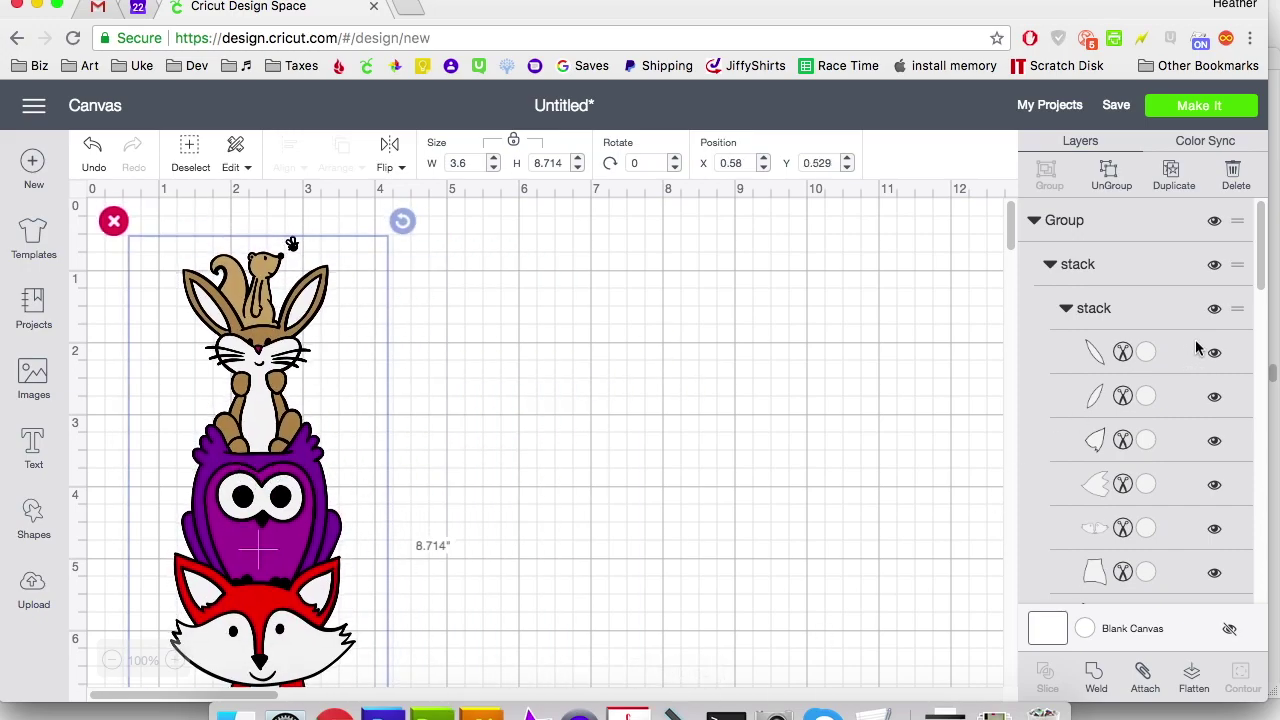
# Weld the nested stack group of white shapes into a single layer.
pyautogui.moveTo(1262, 277)
pyautogui.mouseDown()
pyautogui.moveTo(1257, 341)
pyautogui.moveTo(1254, 279)
pyautogui.mouseUp()
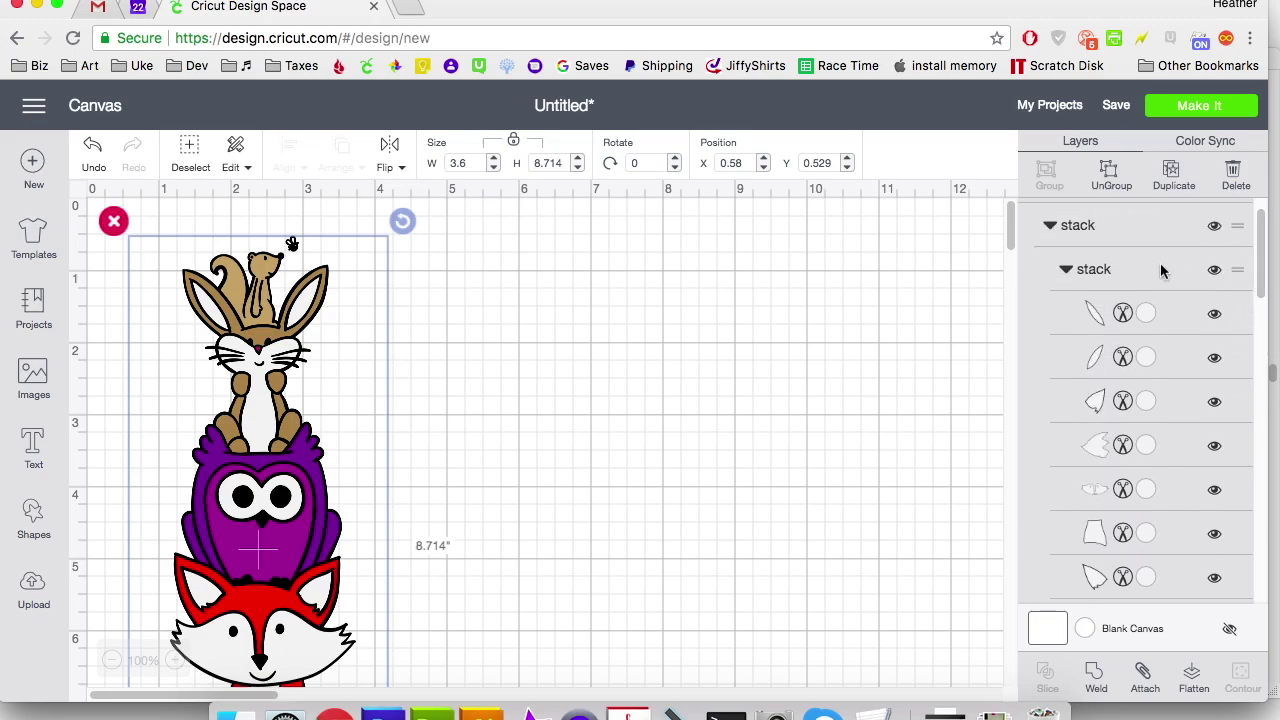
pyautogui.click(1161, 269)
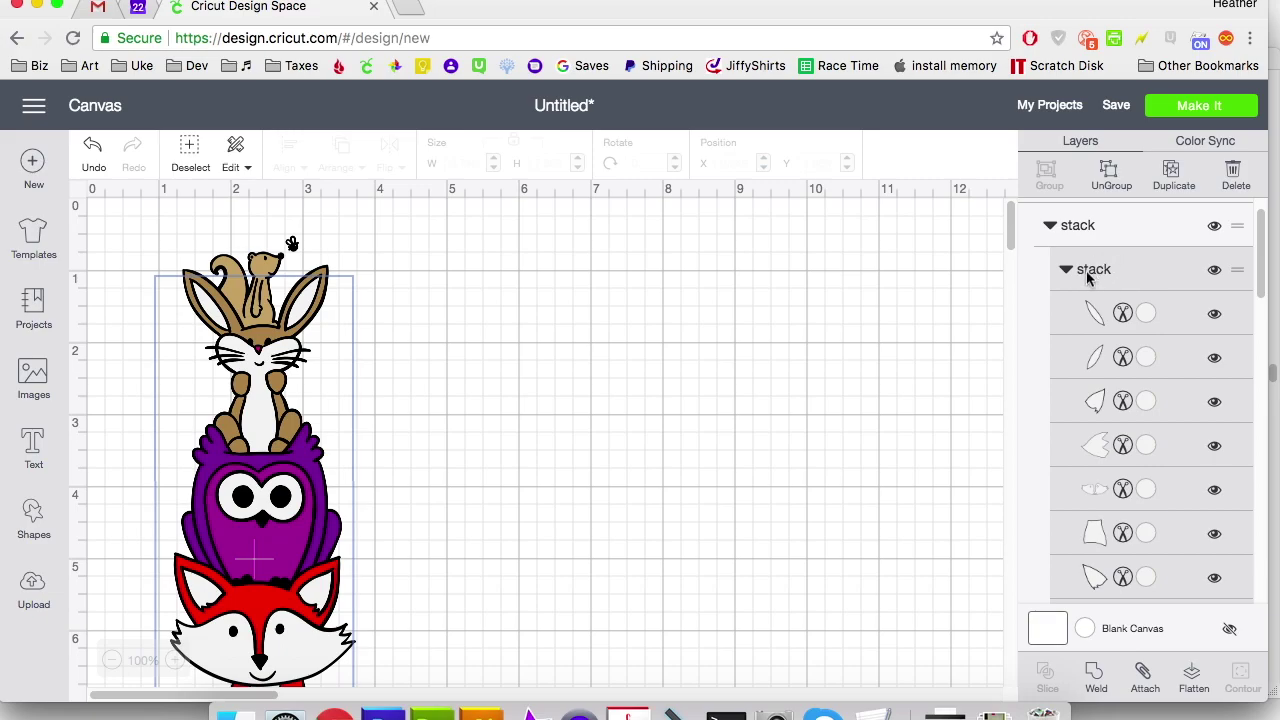
pyautogui.moveTo(1260, 271)
pyautogui.mouseDown()
pyautogui.moveTo(1260, 309)
pyautogui.moveTo(1264, 272)
pyautogui.mouseUp()
pyautogui.click(1098, 681)
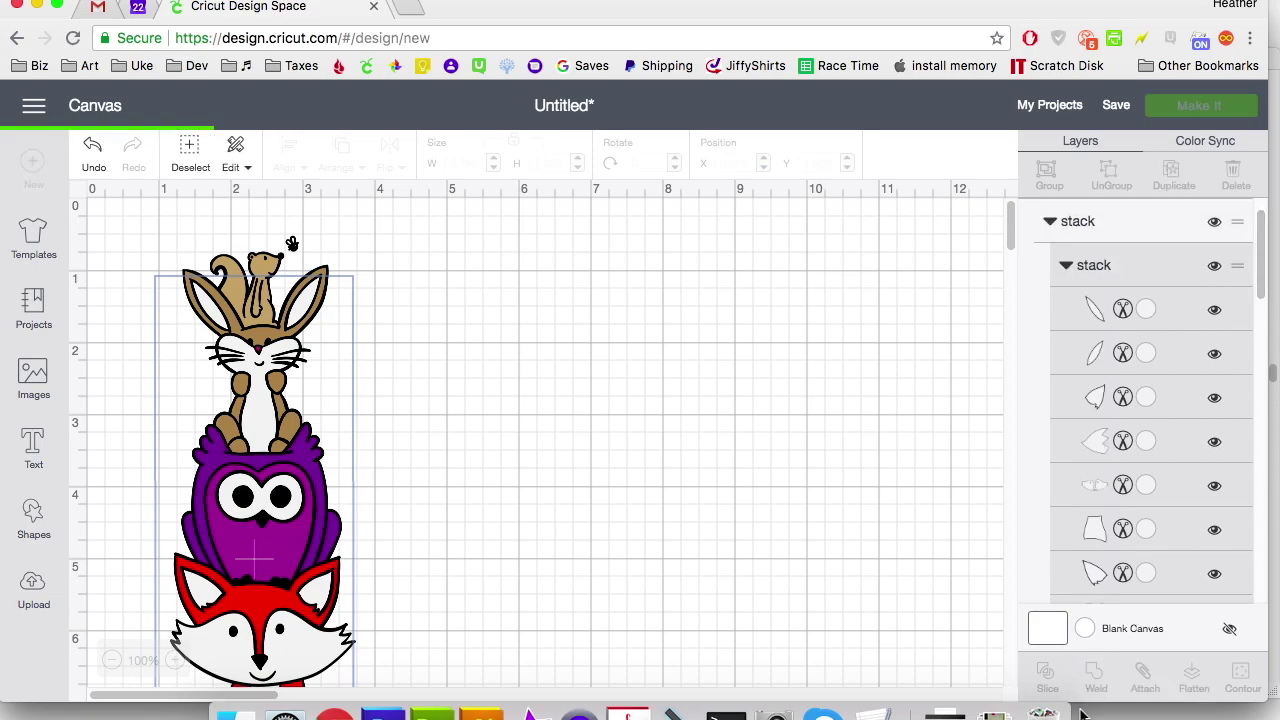
# Weld the nested group of the rabbit's brown shapes into a single layer.
pyautogui.moveTo(1258, 362); pyautogui.dragTo(1259, 332)
pyautogui.click(1213, 305)
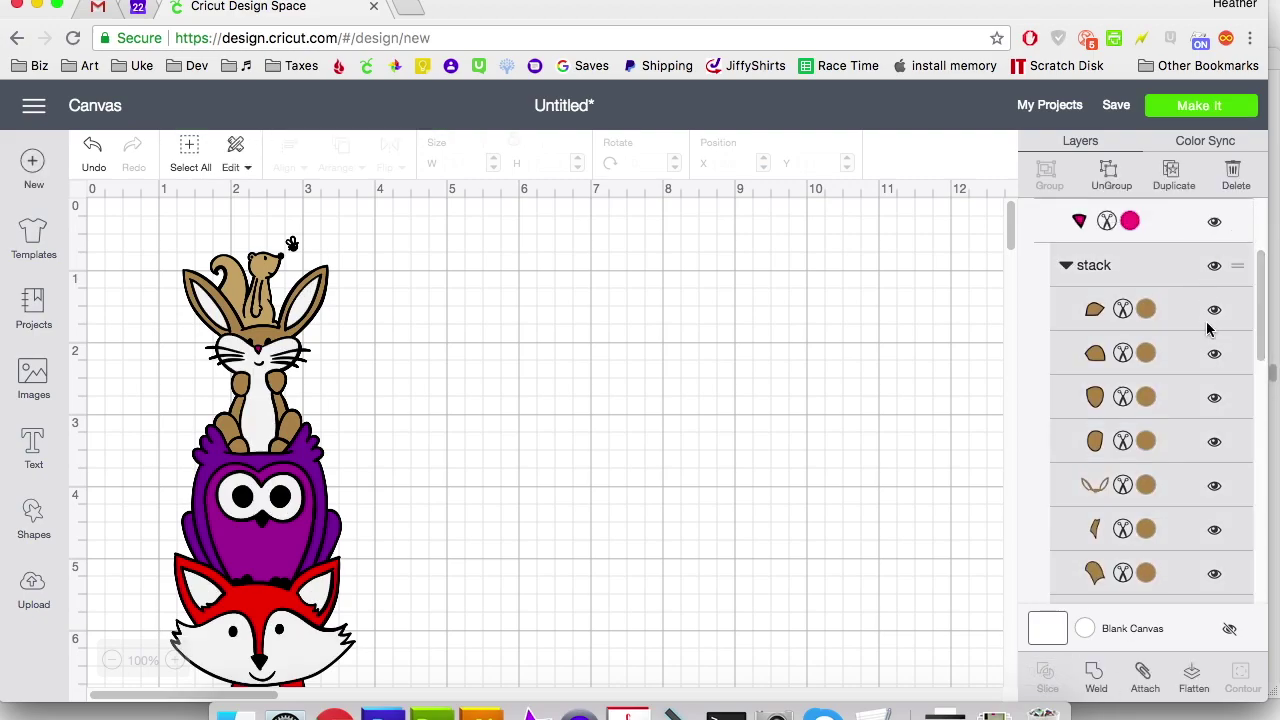
pyautogui.click(1100, 678)
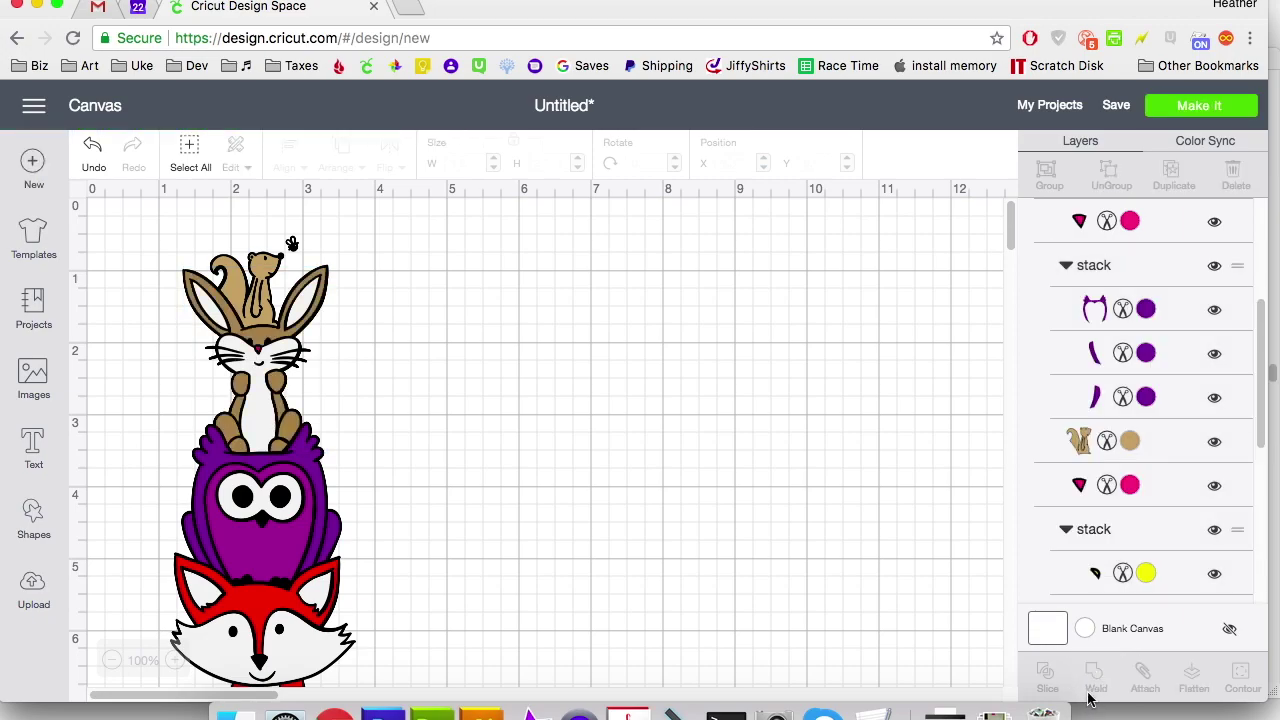
# Weld the owl's dark purple shapes into one layer and the bee's yellow shapes into another.
pyautogui.scroll(-1, 1260, 380)
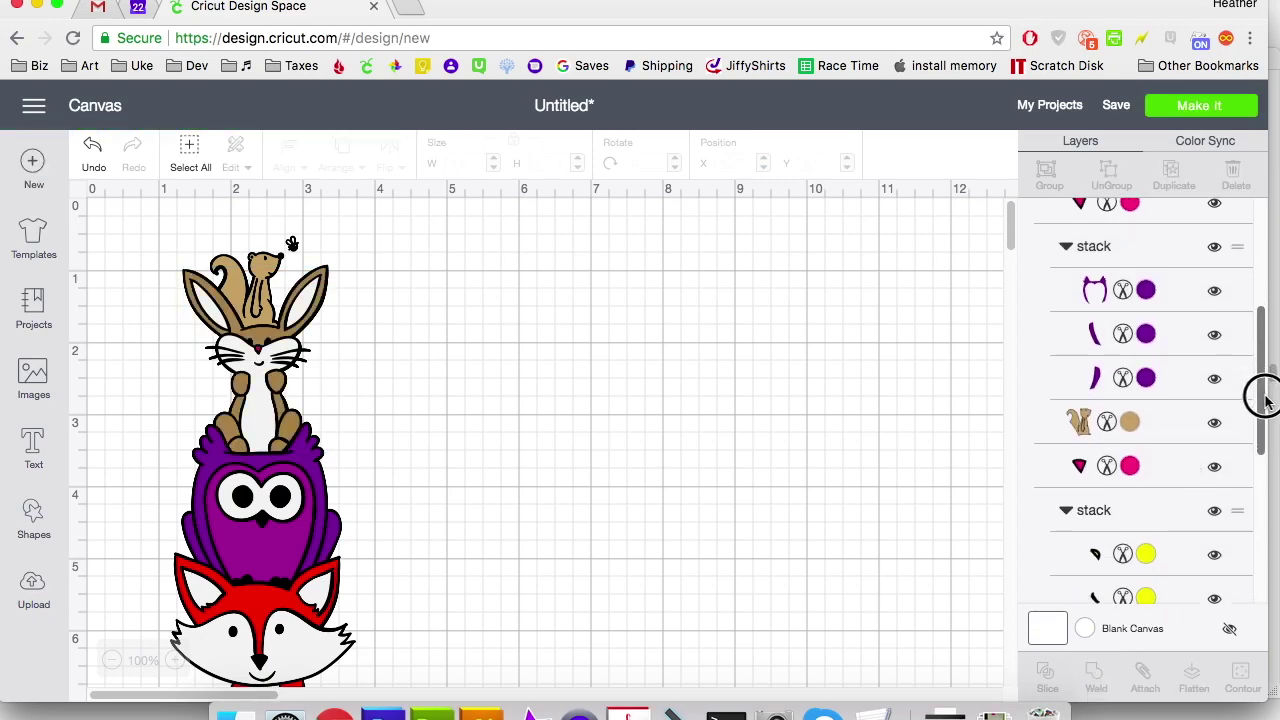
pyautogui.click(1167, 257)
pyautogui.click(1097, 678)
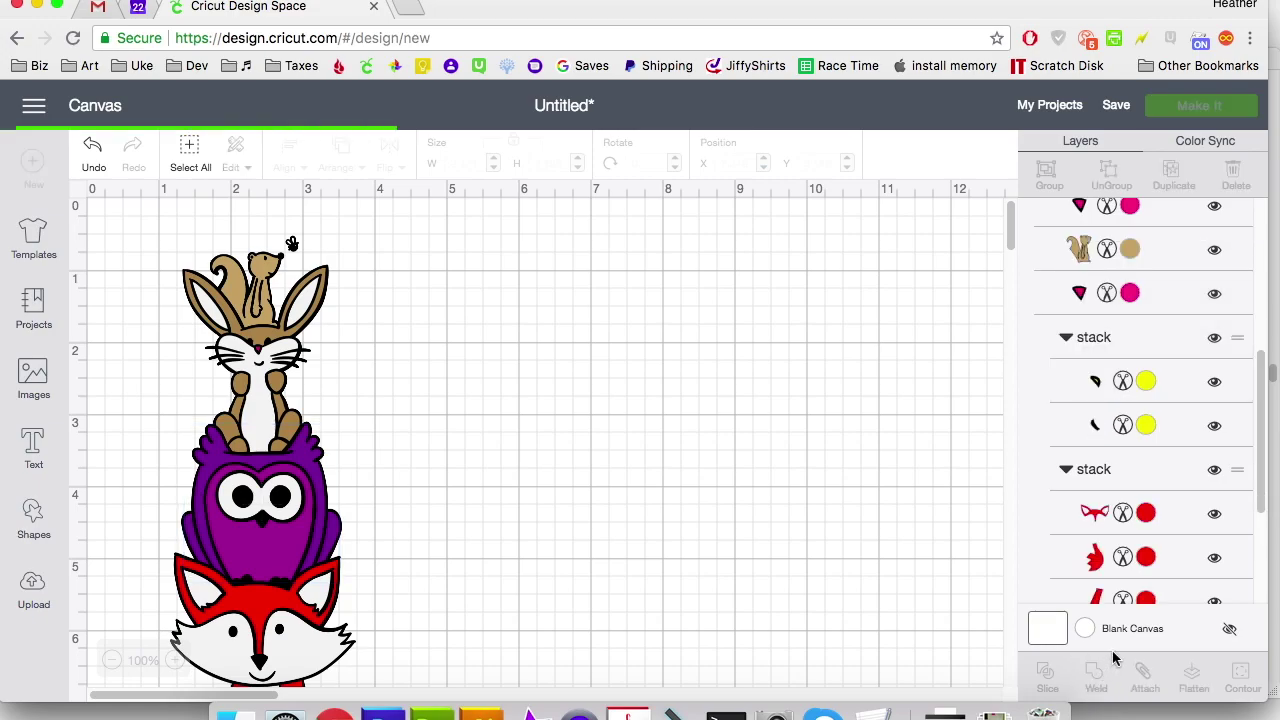
pyautogui.click(1163, 345)
pyautogui.click(1095, 680)
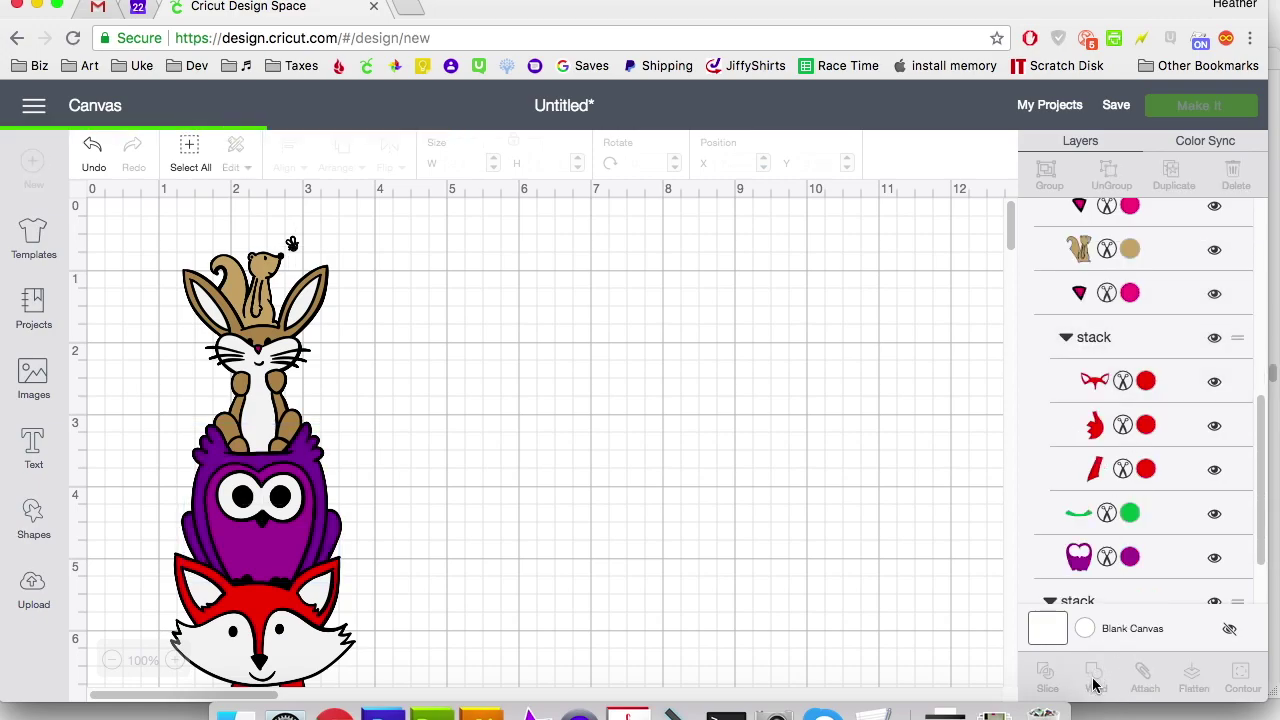
# Weld the fox's red shapes into one layer and the group of black shapes into another.
pyautogui.click(1154, 337)
pyautogui.click(1097, 680)
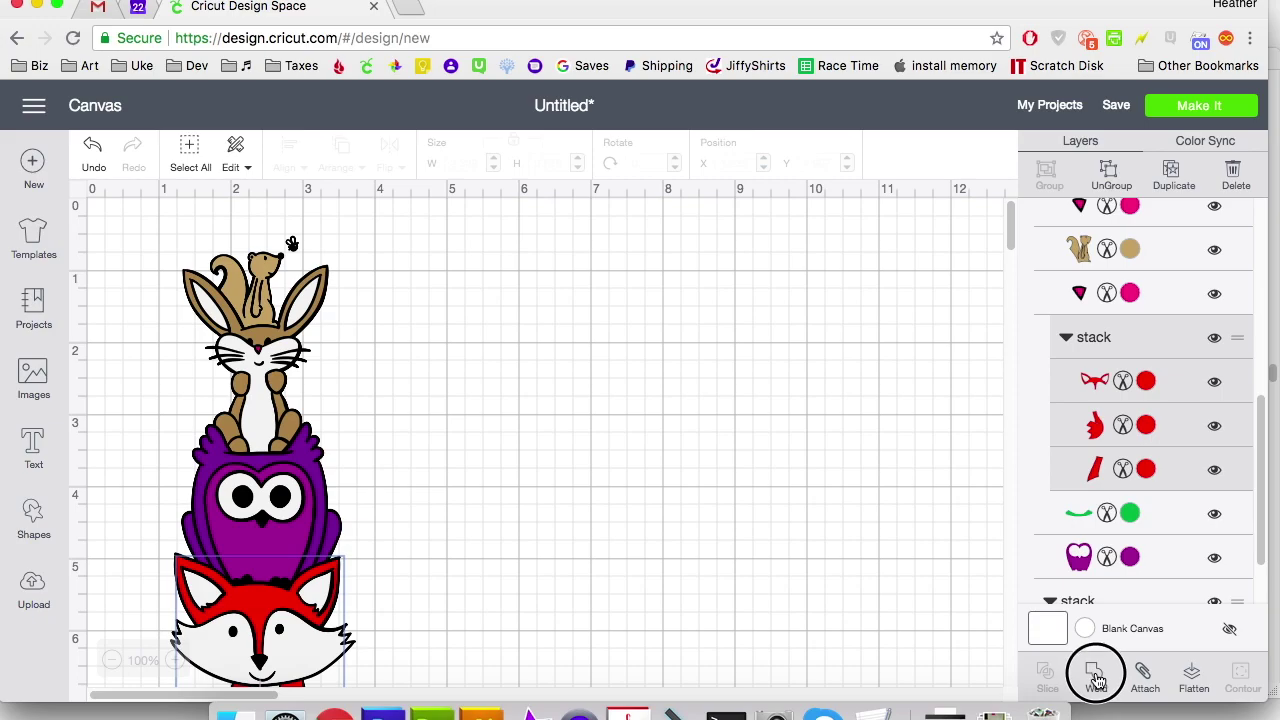
pyautogui.click(1170, 505)
pyautogui.click(1097, 680)
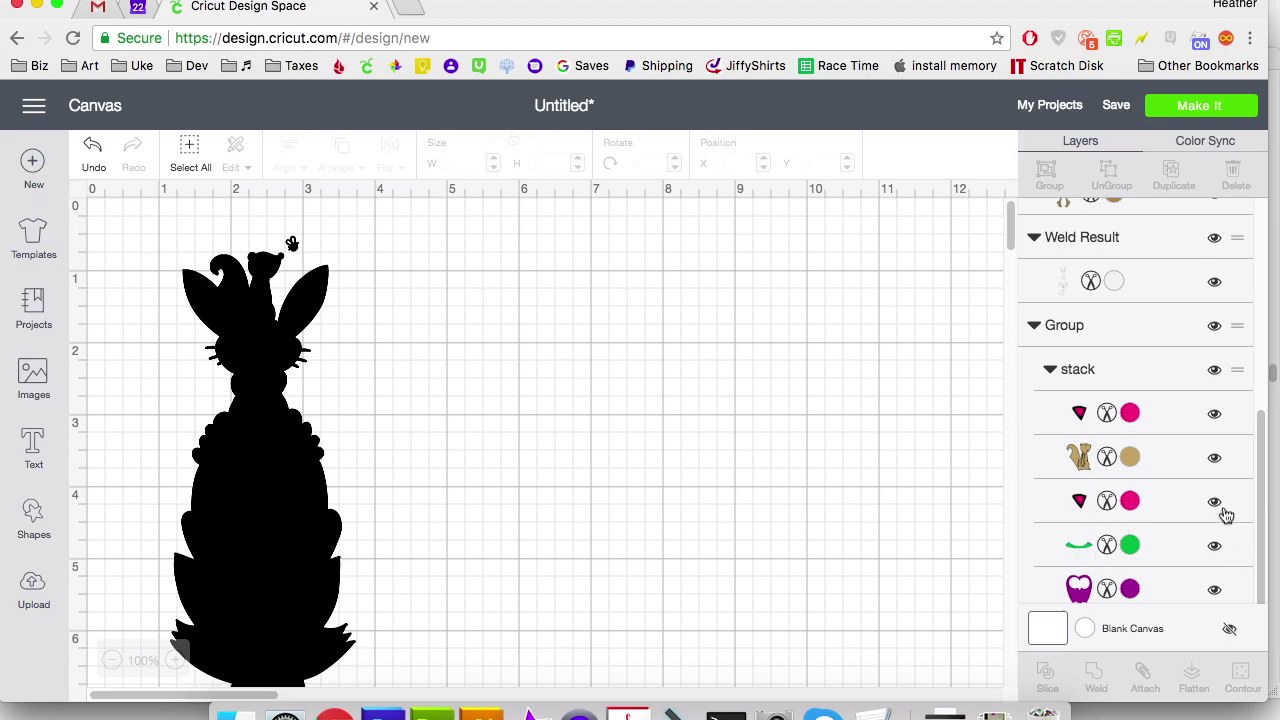
# Send the welded black silhouette layer behind all the coloured layers.
pyautogui.moveTo(1262, 571); pyautogui.dragTo(1120, 225)
pyautogui.click(1143, 262)
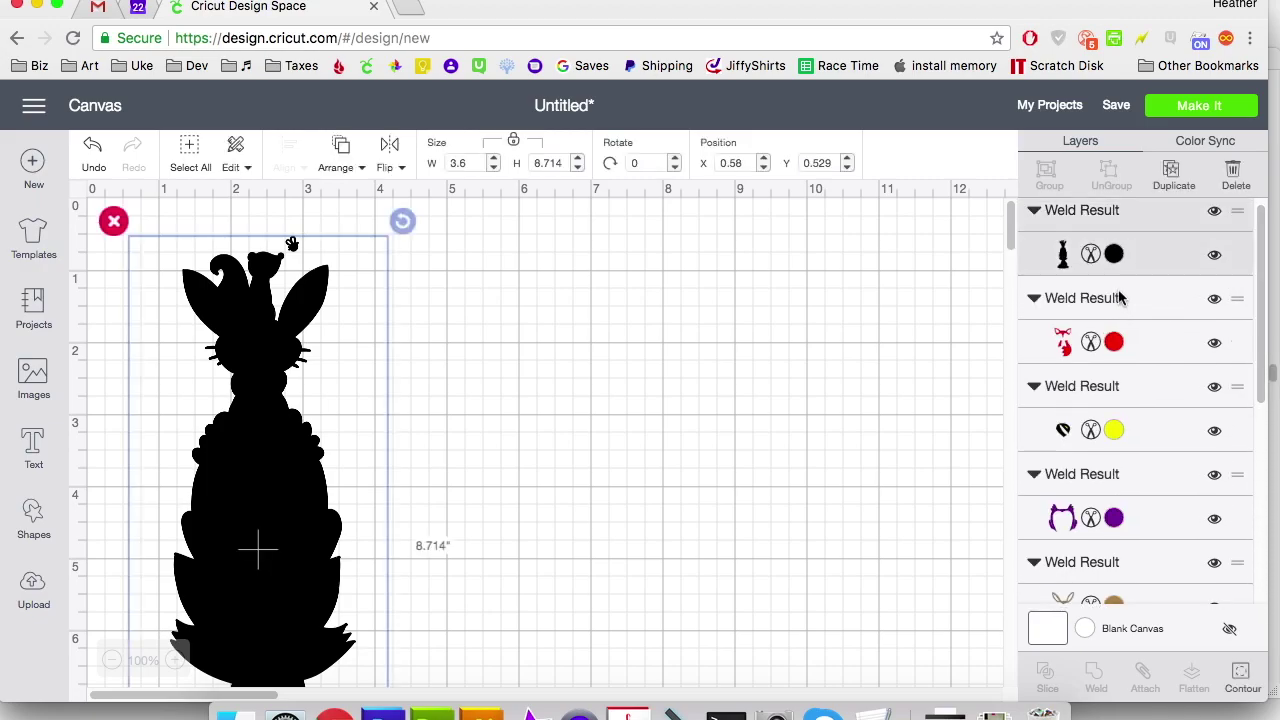
pyautogui.click(1238, 217)
pyautogui.moveTo(1238, 217); pyautogui.dragTo(1225, 267)
pyautogui.click(340, 167)
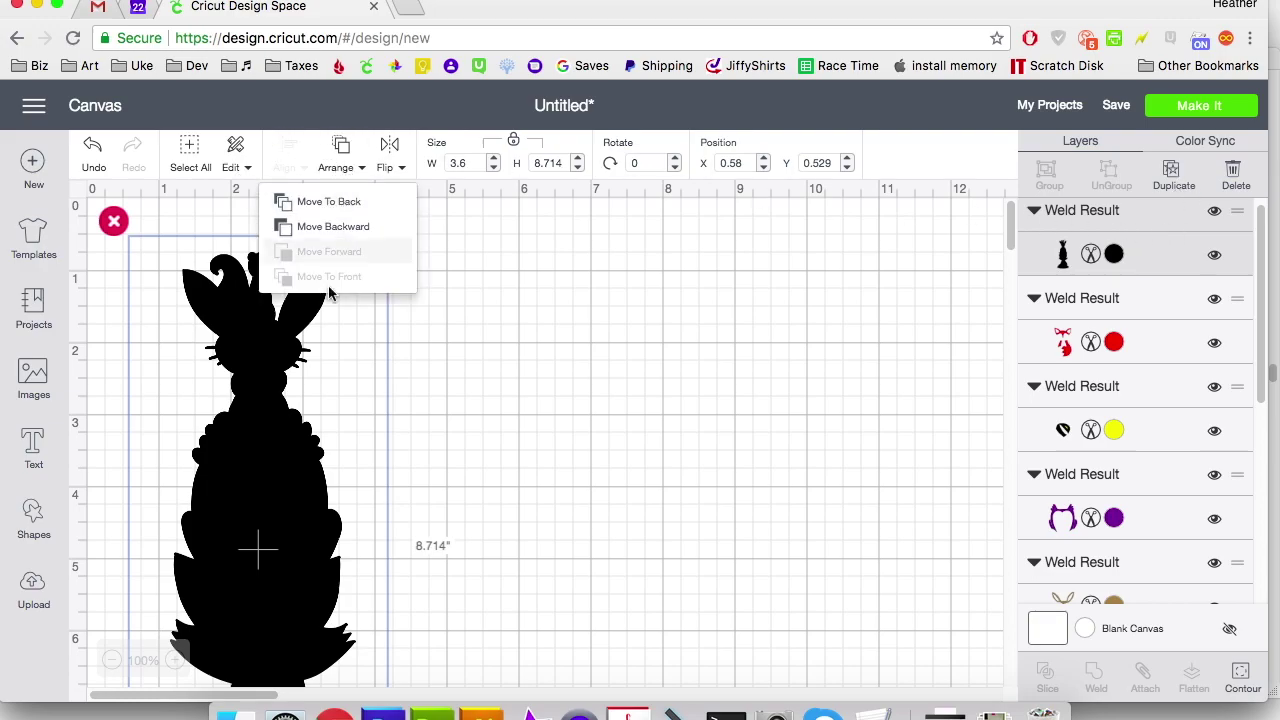
pyautogui.click(335, 202)
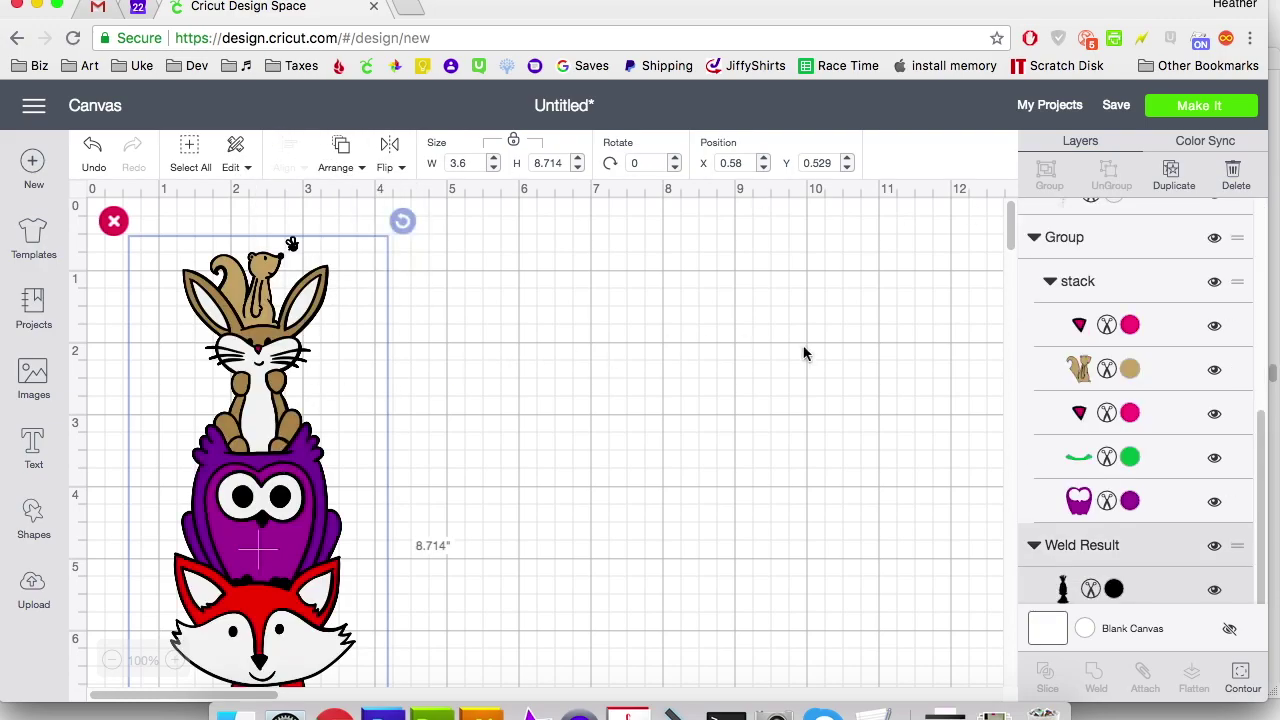
# Delete the duplicate pink nose layer from the stack group, keeping one pink nose.
pyautogui.click(1162, 413)
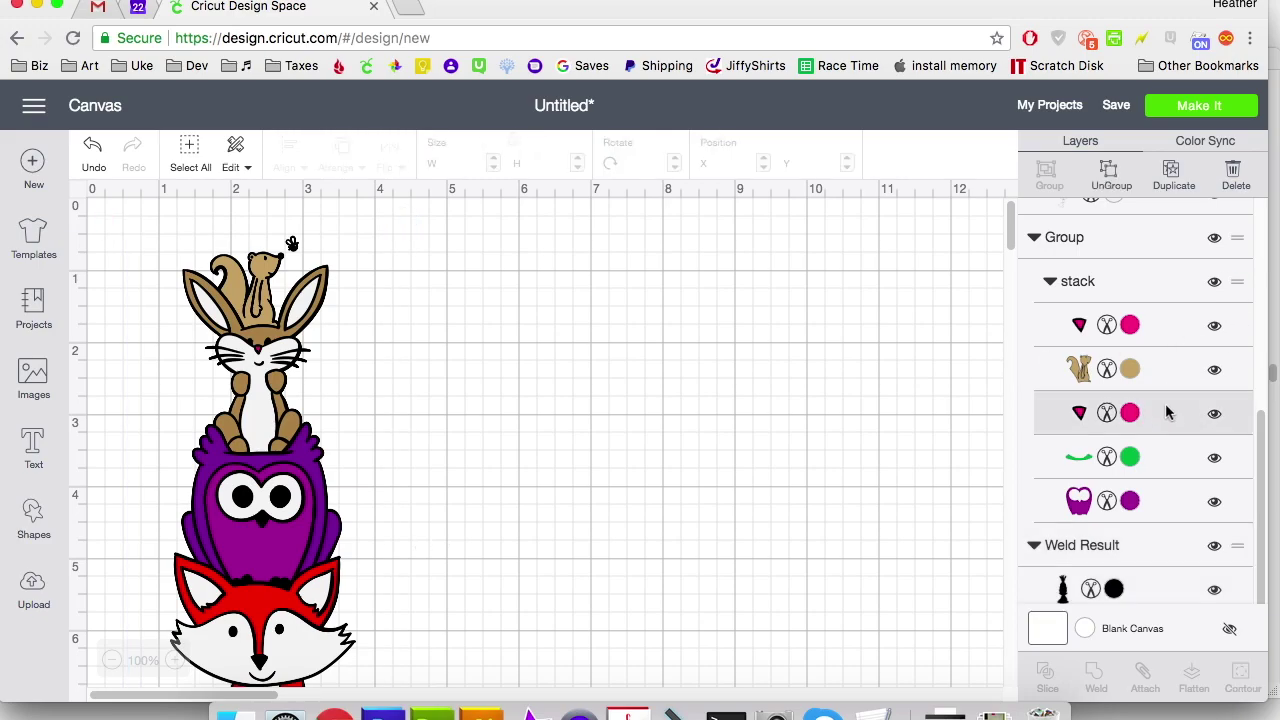
pyautogui.click(1166, 343)
pyautogui.click(1235, 175)
pyautogui.click(1165, 365)
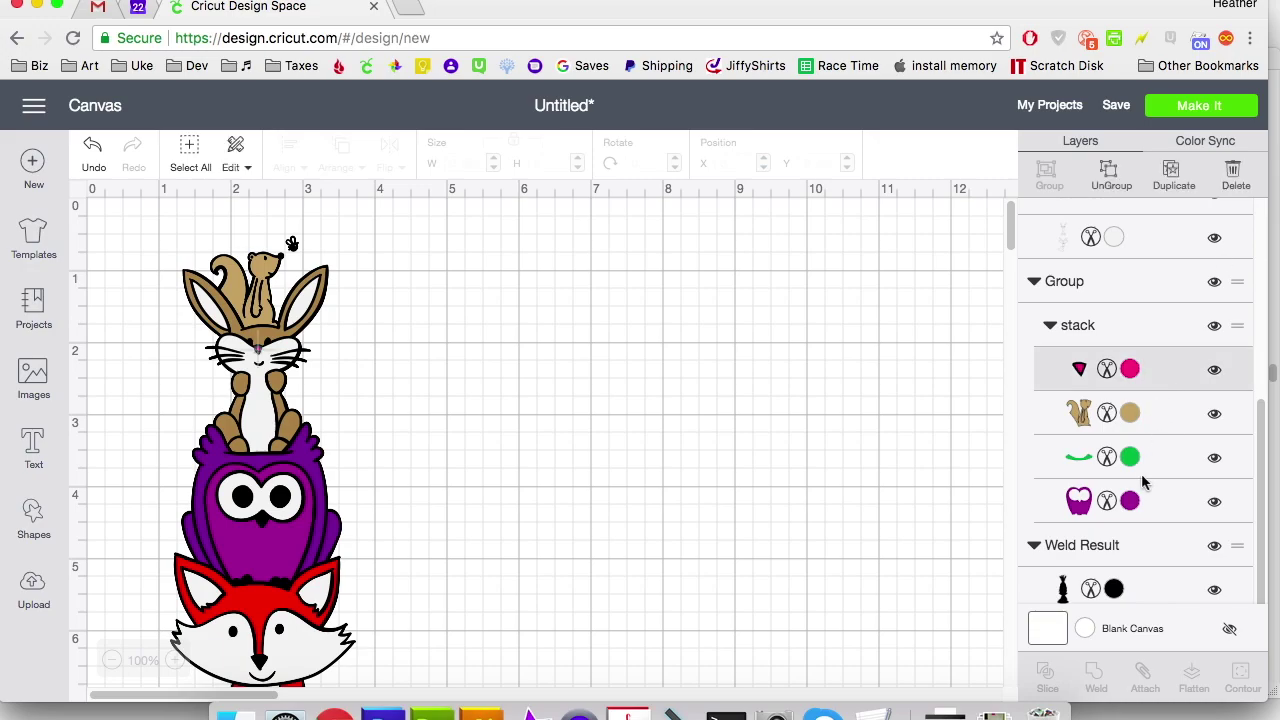
pyautogui.moveTo(1255, 470); pyautogui.dragTo(1258, 222)
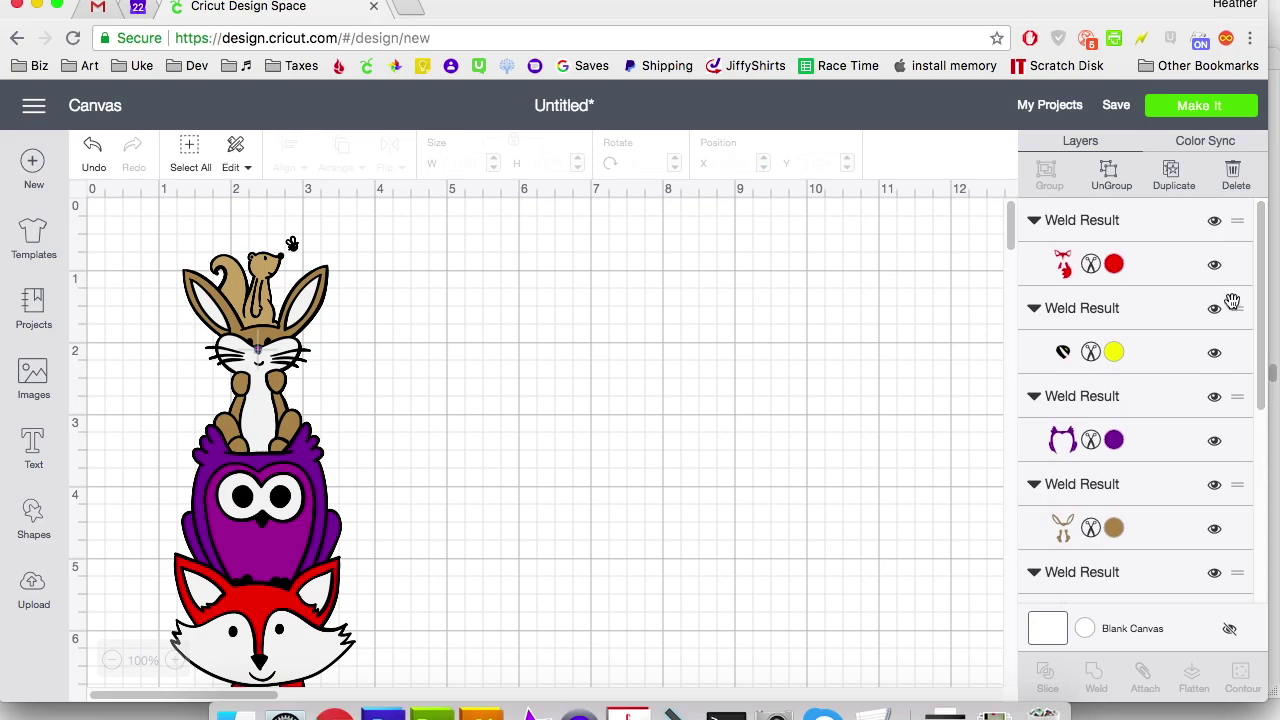